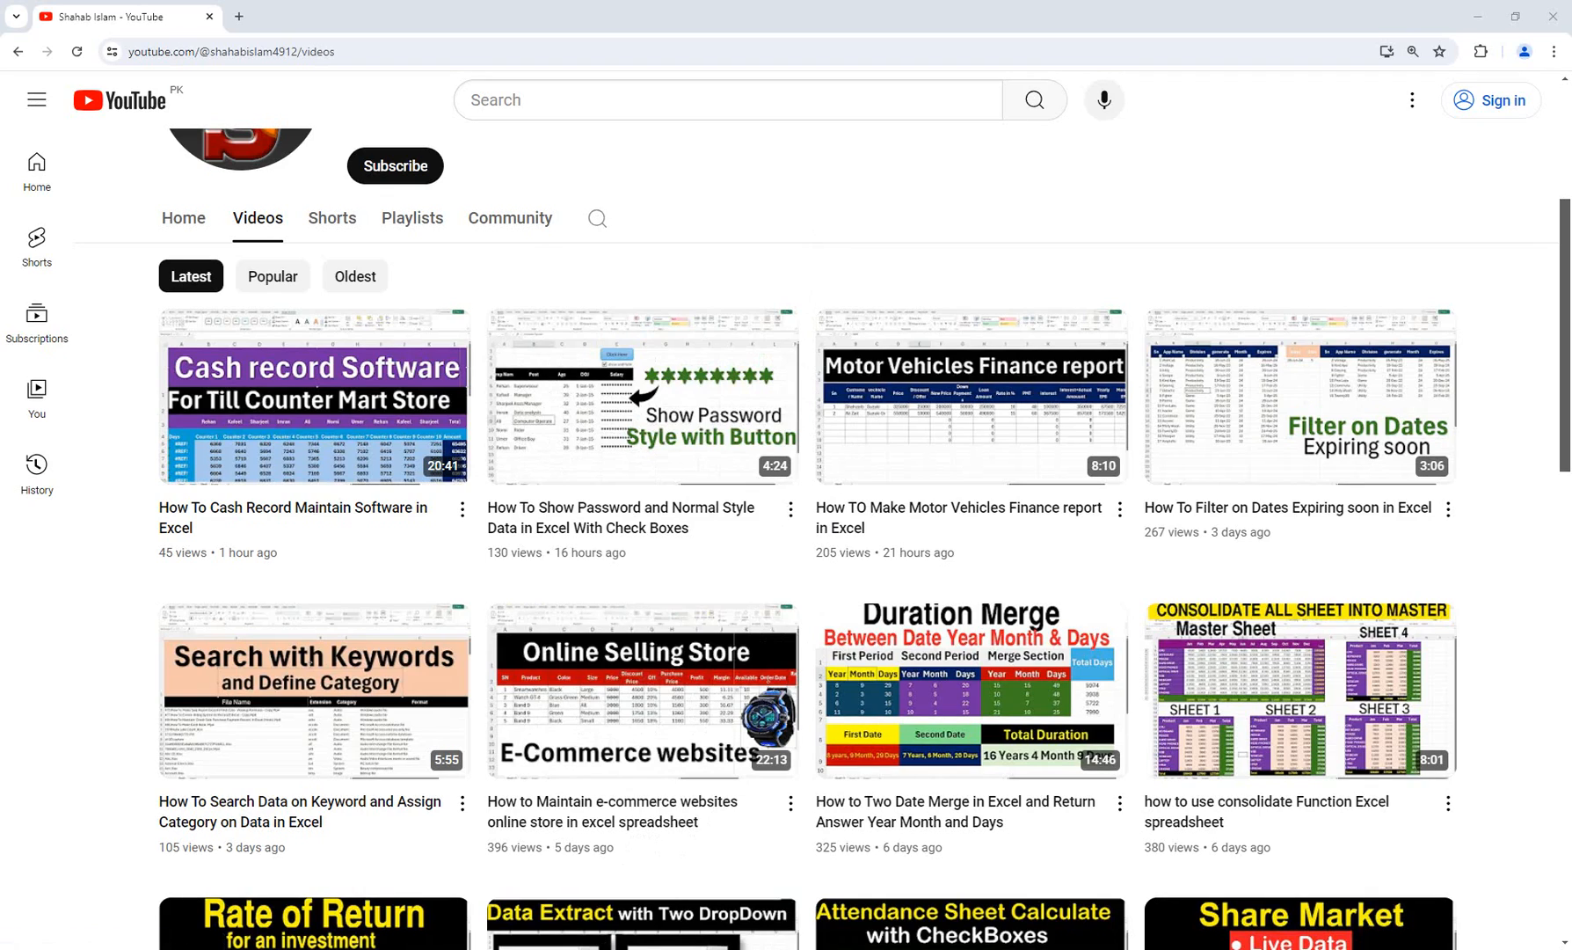
left_click(584, 919)
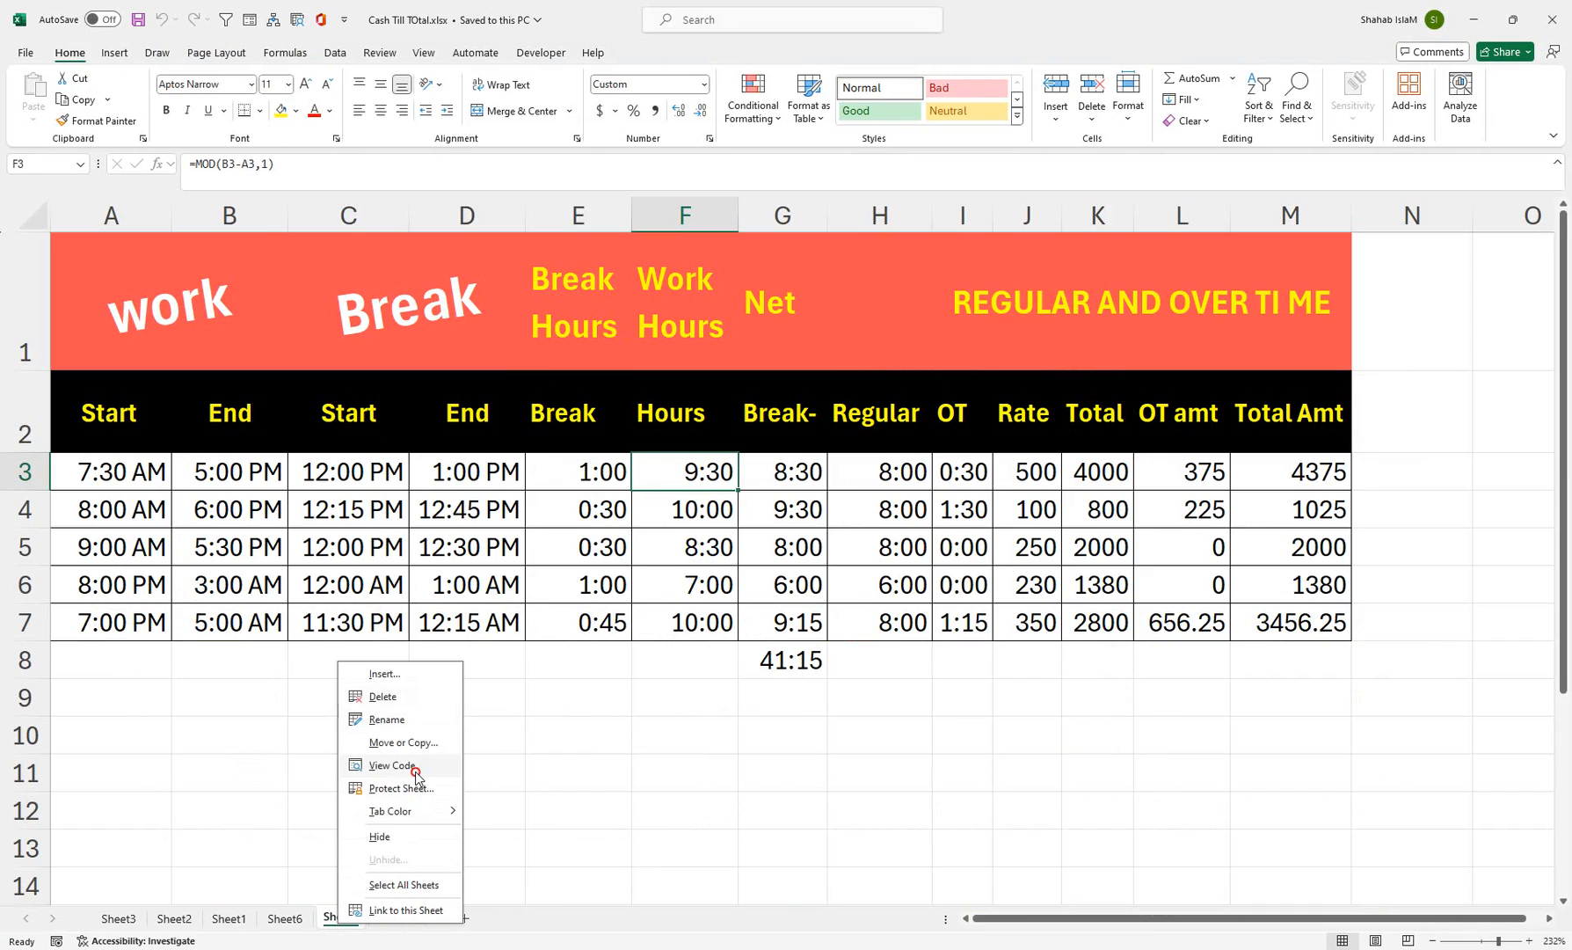
- Move Sheet7 out of the current workbook into a new book
left_click(403, 742)
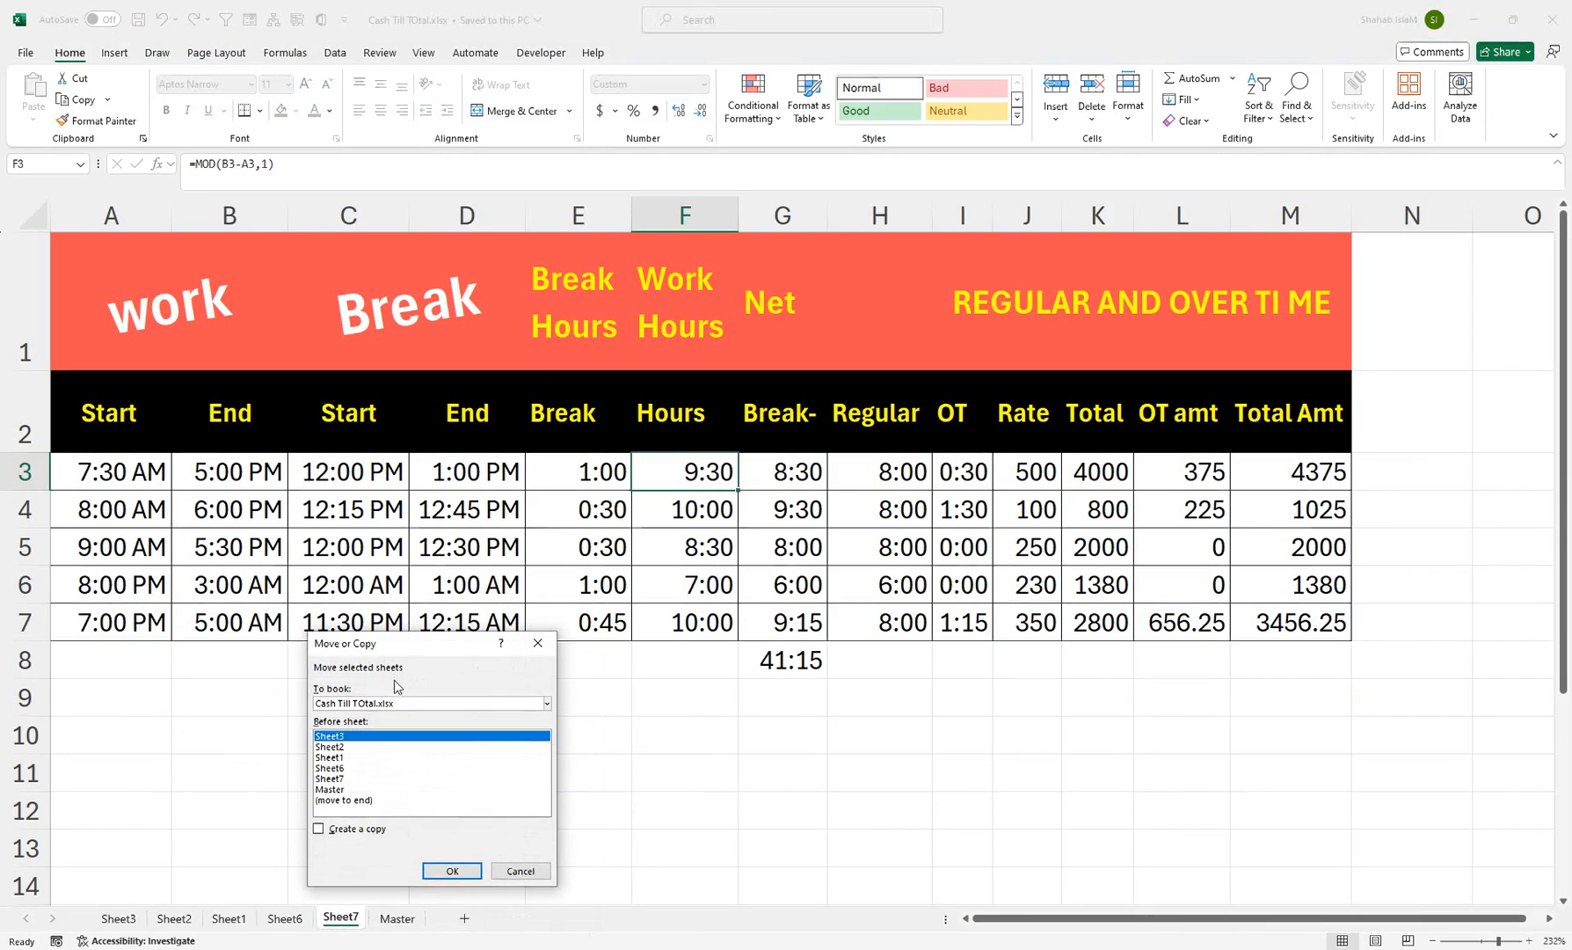
left_click(422, 703)
left_click(384, 721)
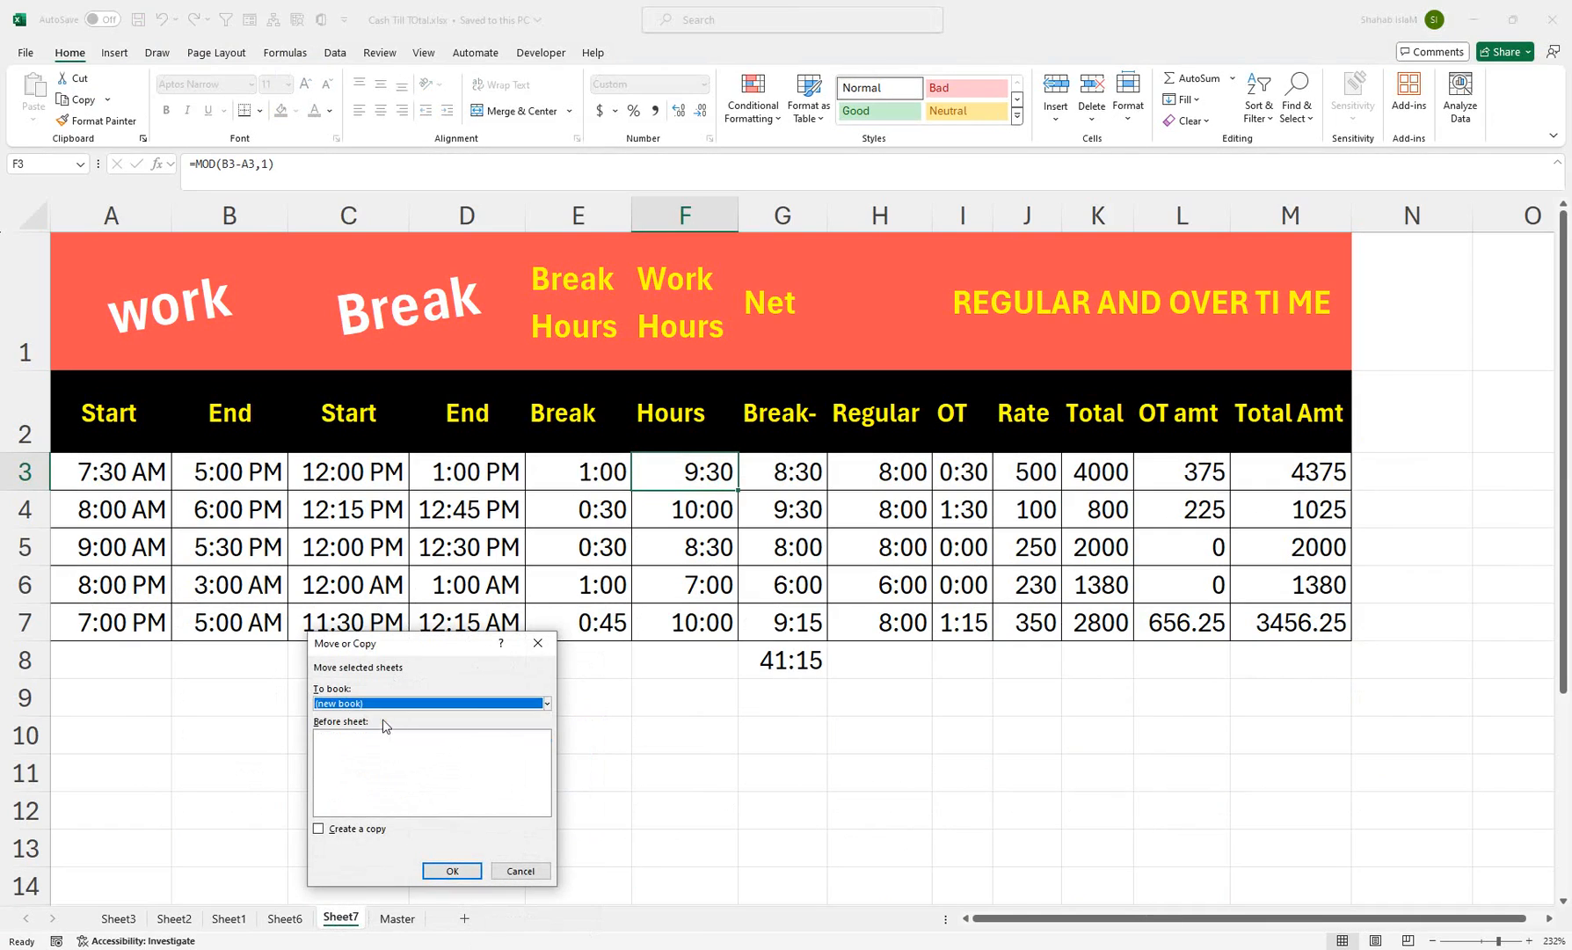
left_click(451, 871)
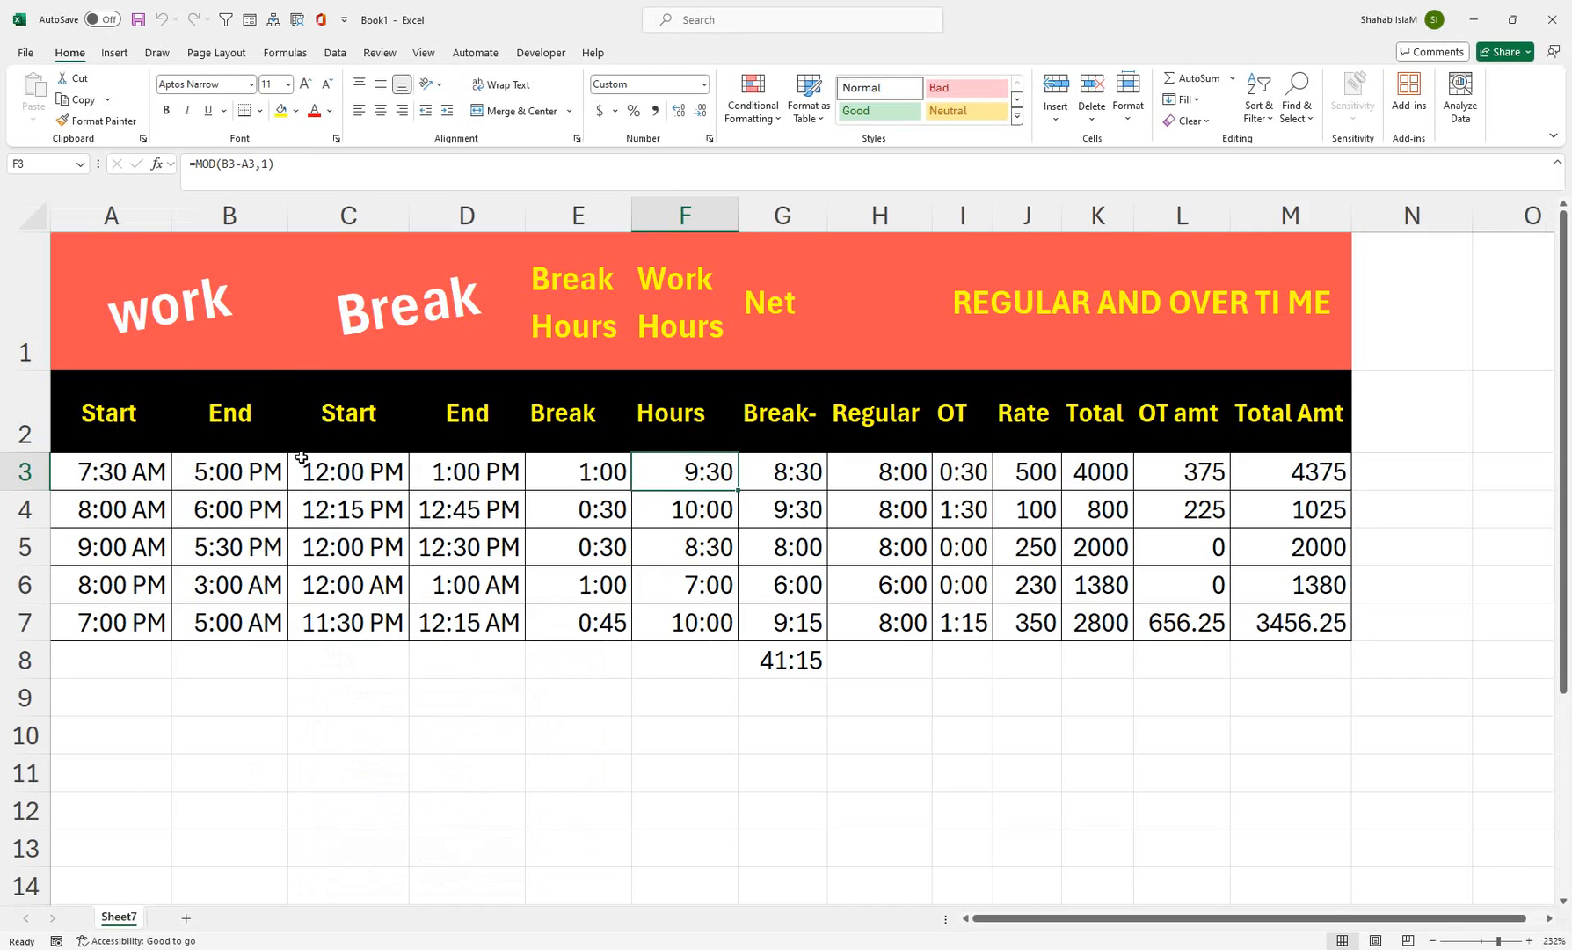
- Examine the work heading and the values in the Break, Hours and Break- columns for rows 3 to 7
left_click(174, 351)
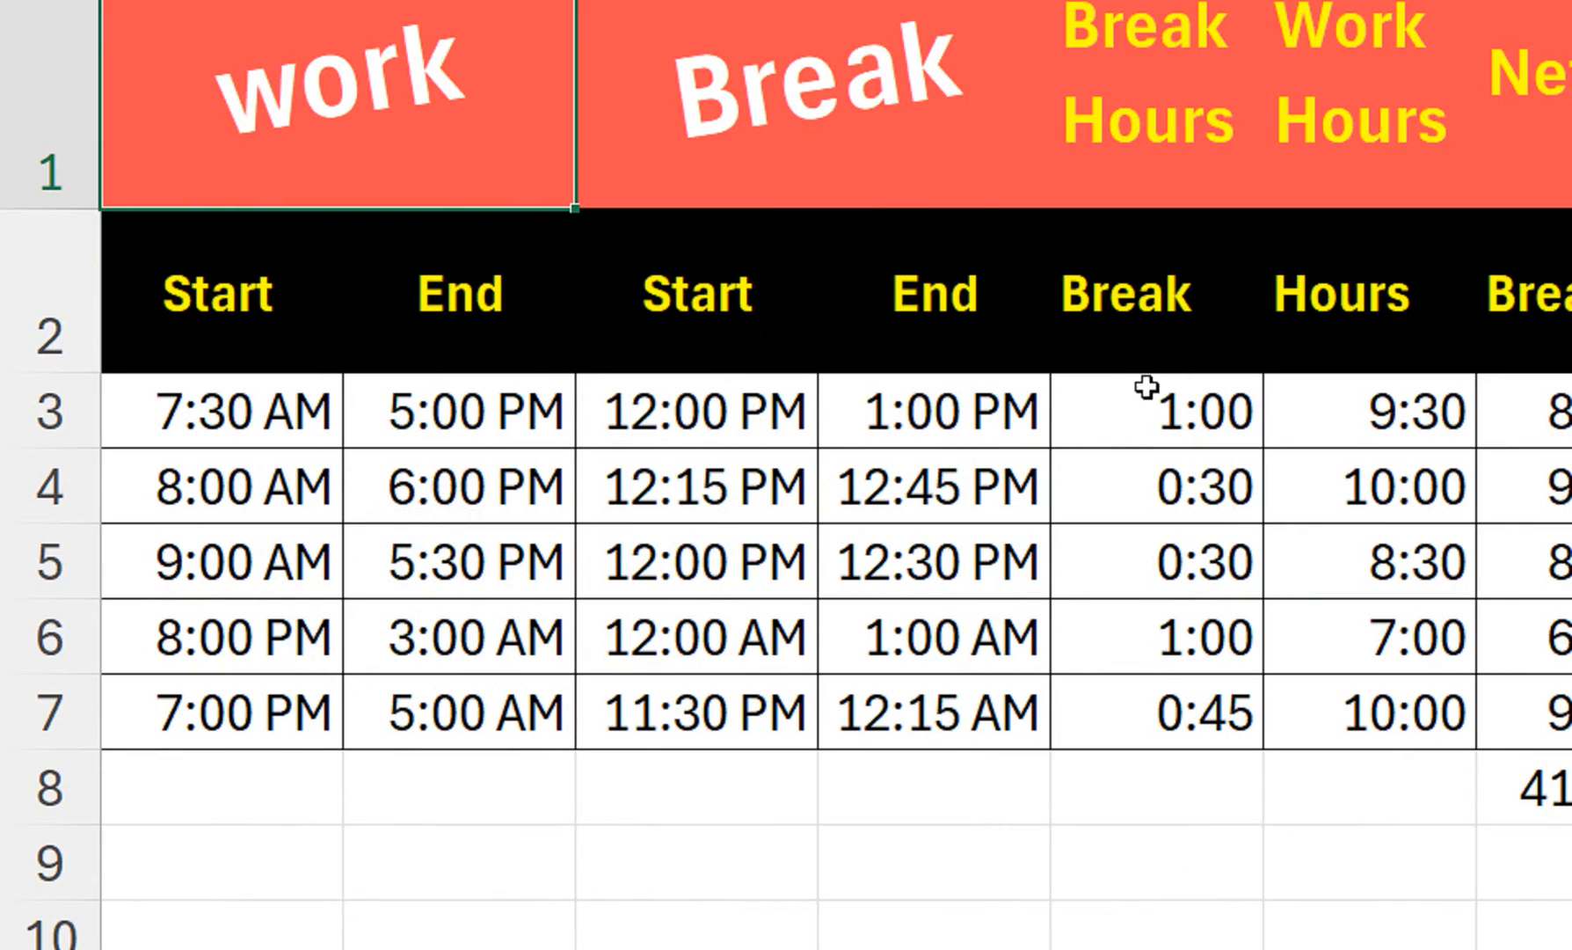
left_click_drag(1144, 396, 1147, 703)
left_click_drag(1294, 427, 1363, 725)
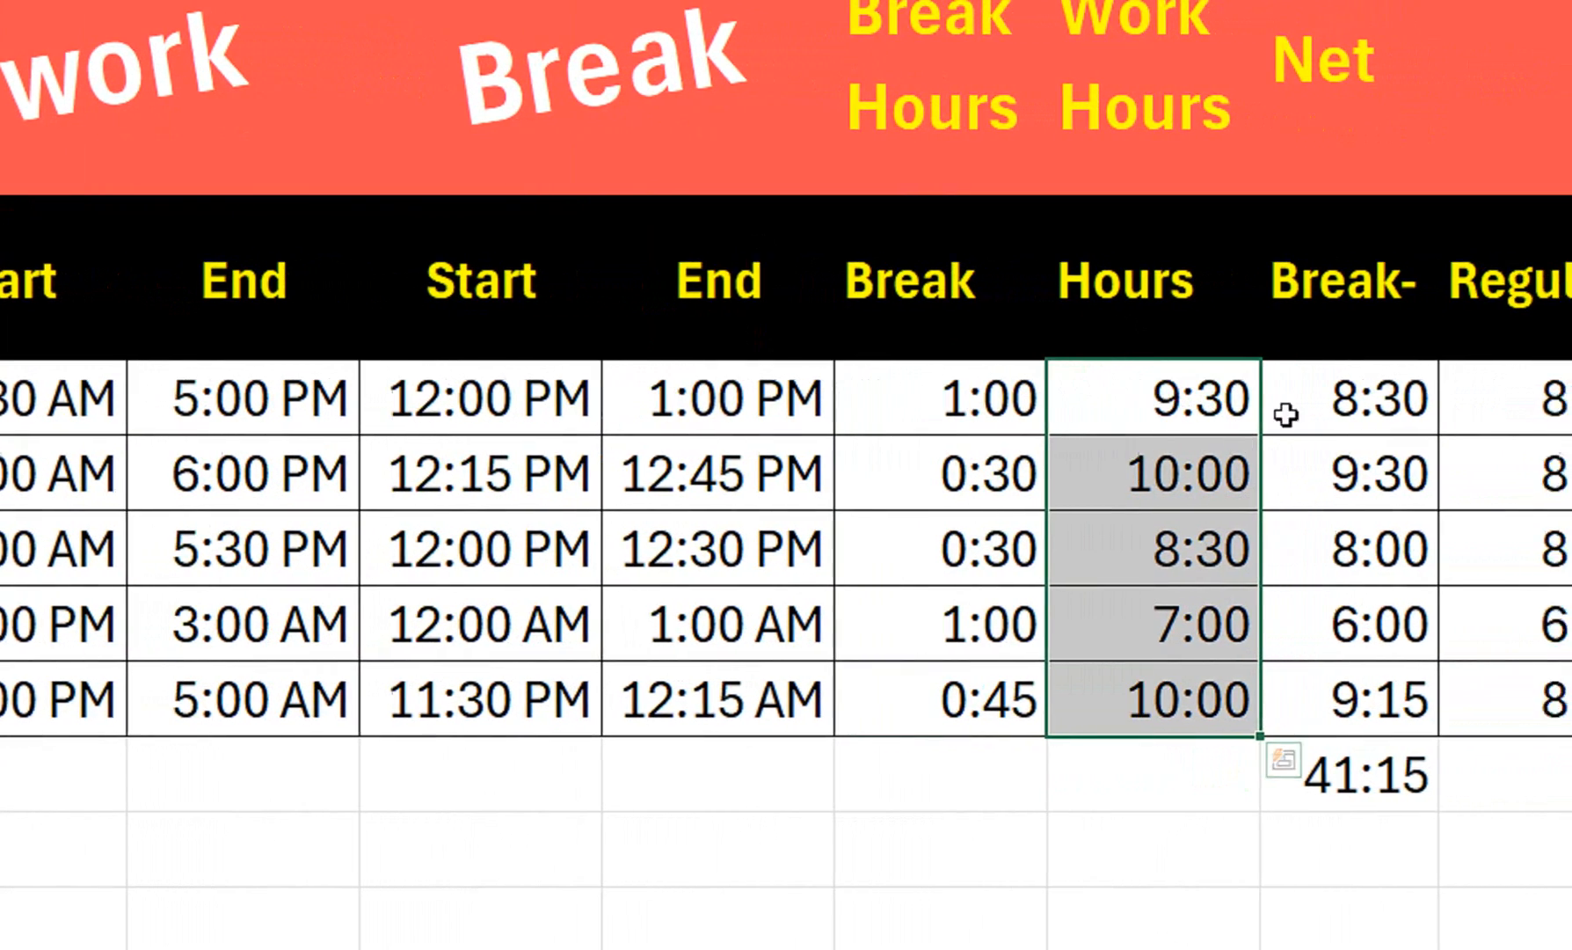
left_click_drag(1286, 414, 1346, 699)
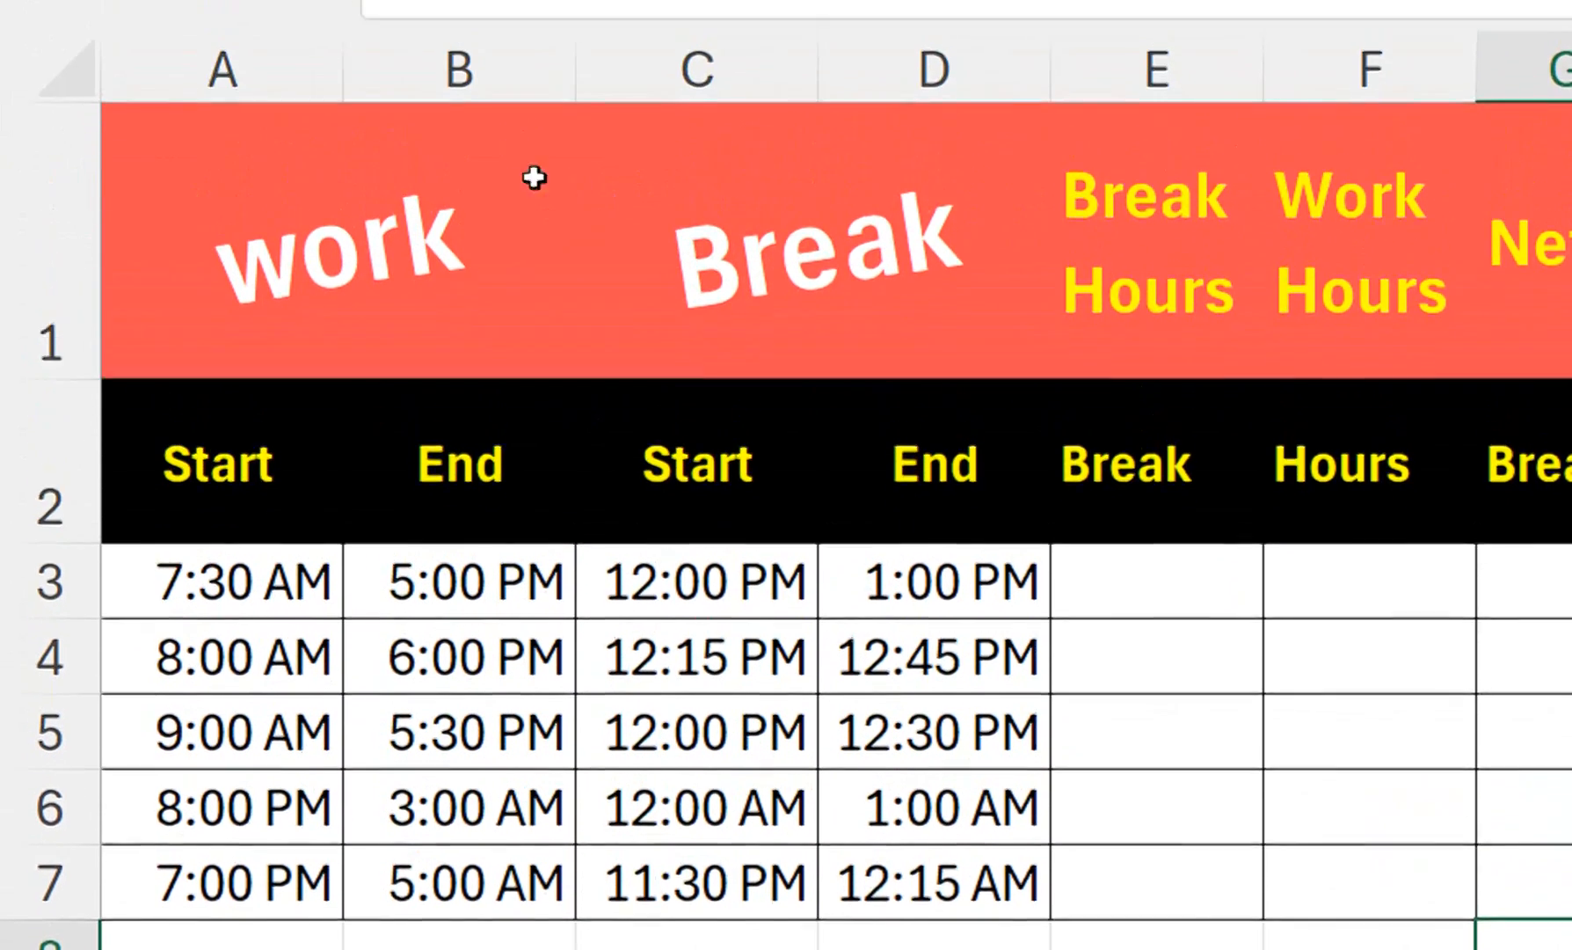
- Check the text orientation options for the merged work and Break headings in row 1
left_click_drag(864, 315, 486, 241)
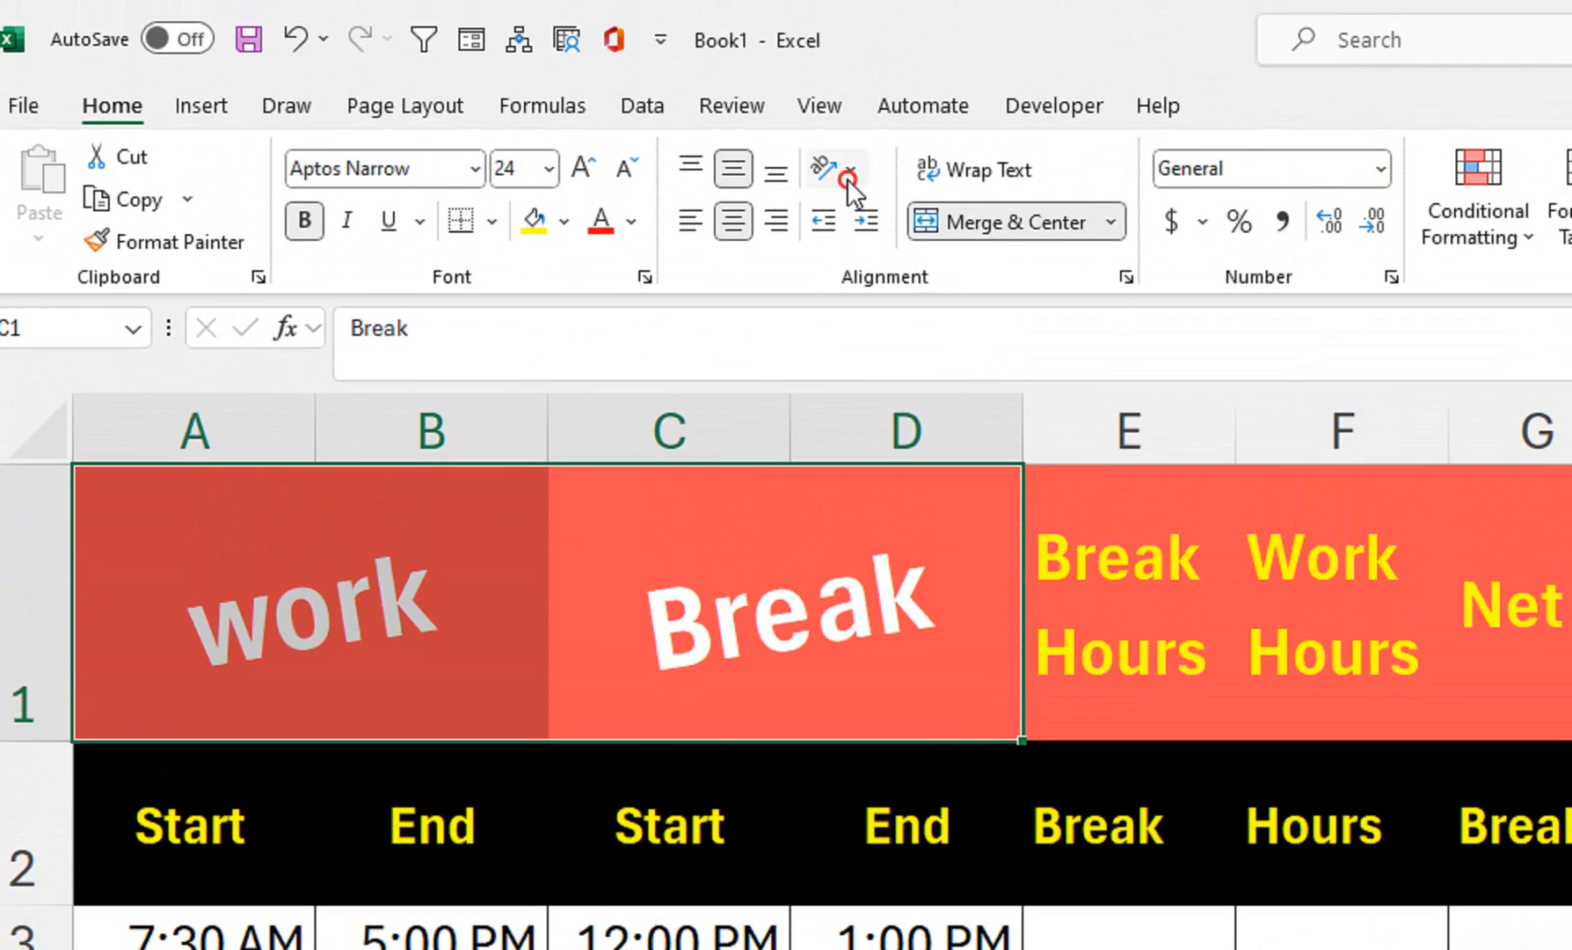
left_click(840, 167)
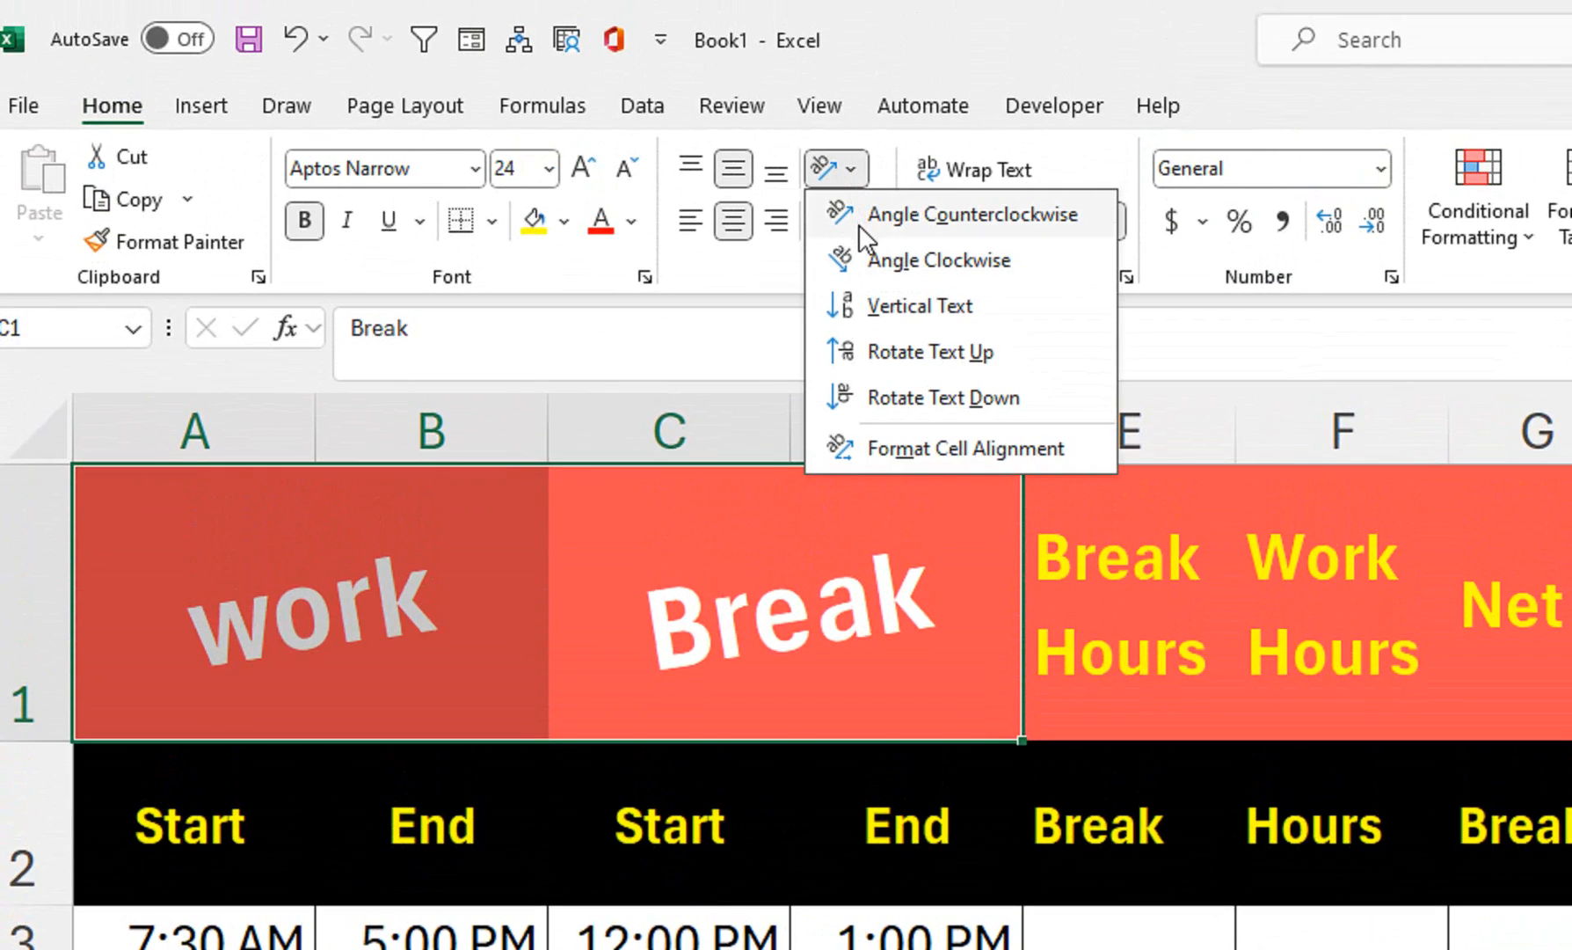
left_click(1116, 629)
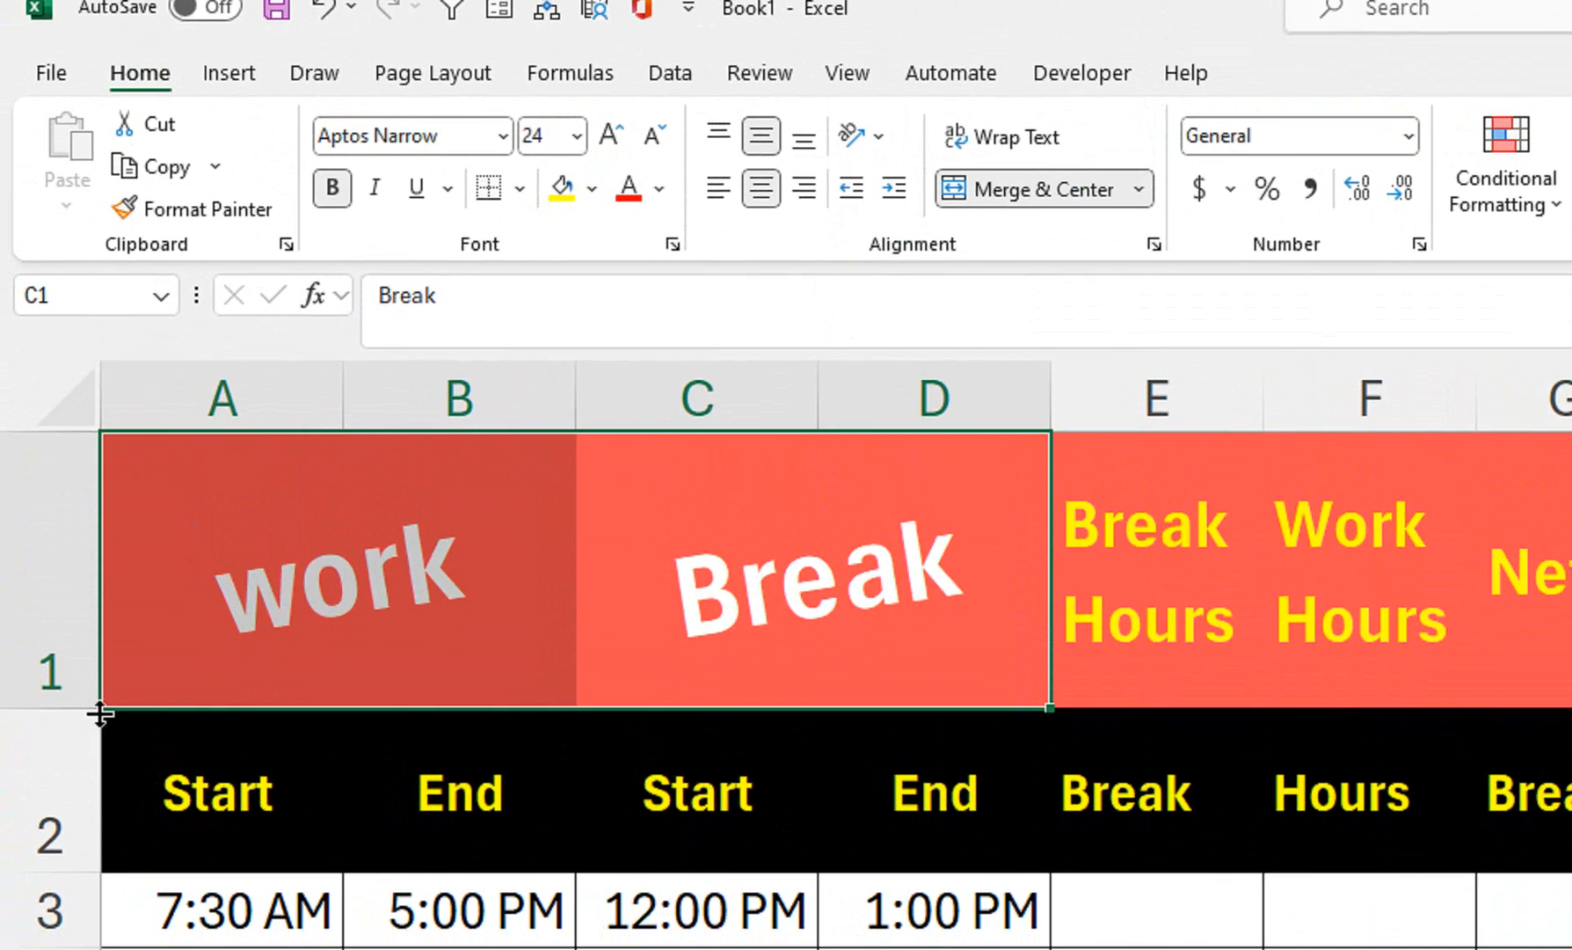
- Widen column B slightly
left_click_drag(74, 743, 94, 709)
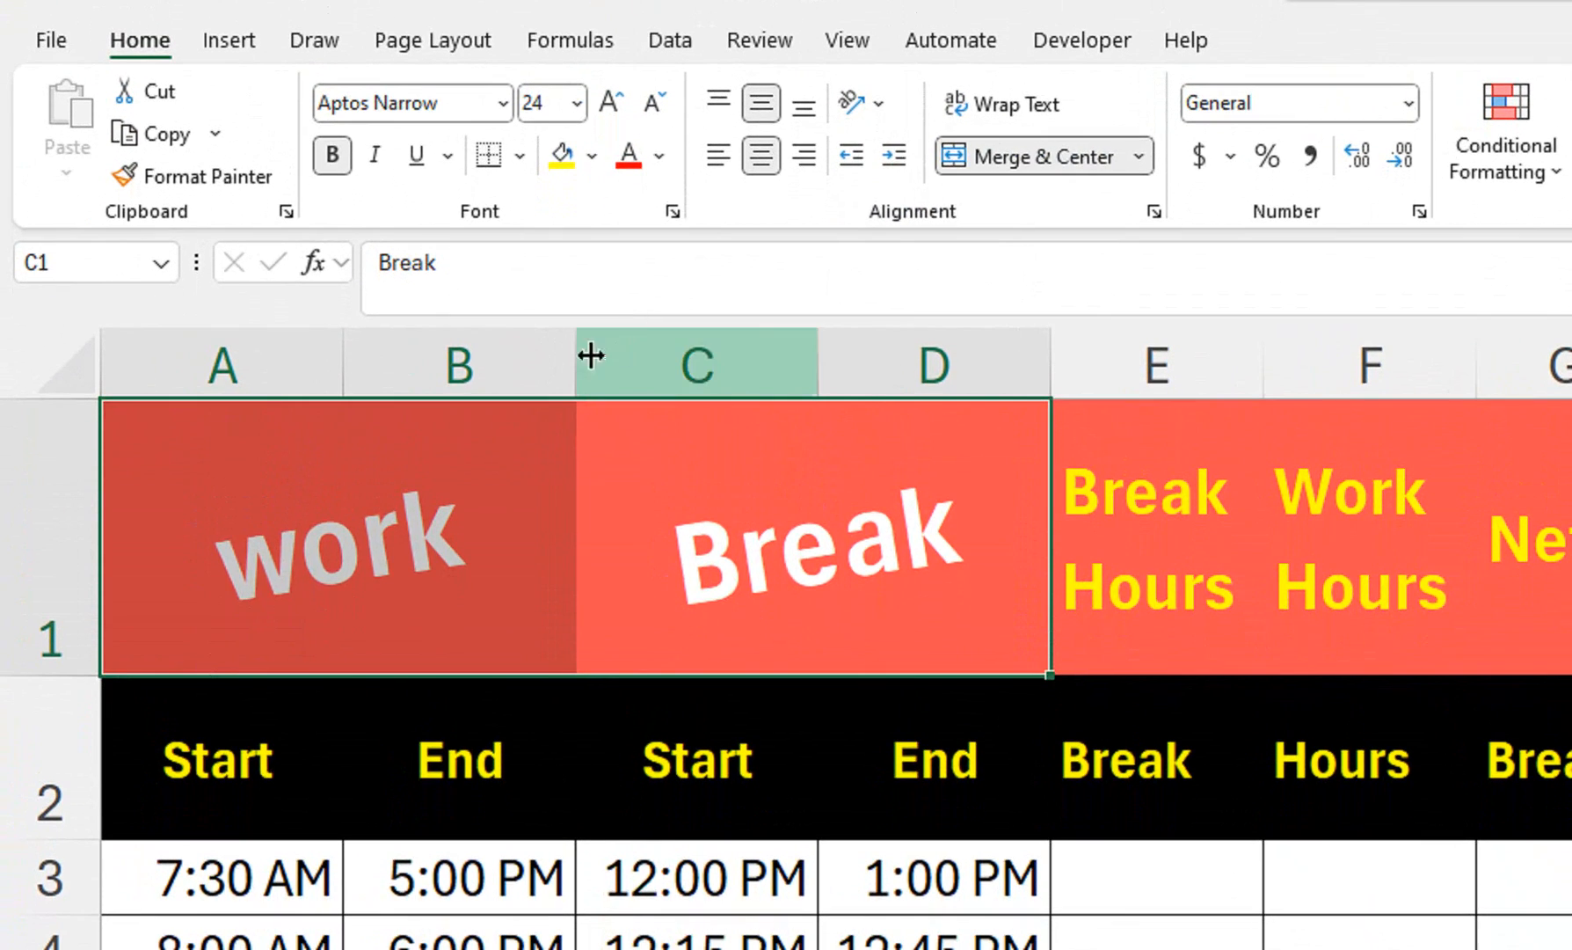
left_click_drag(591, 354, 578, 355)
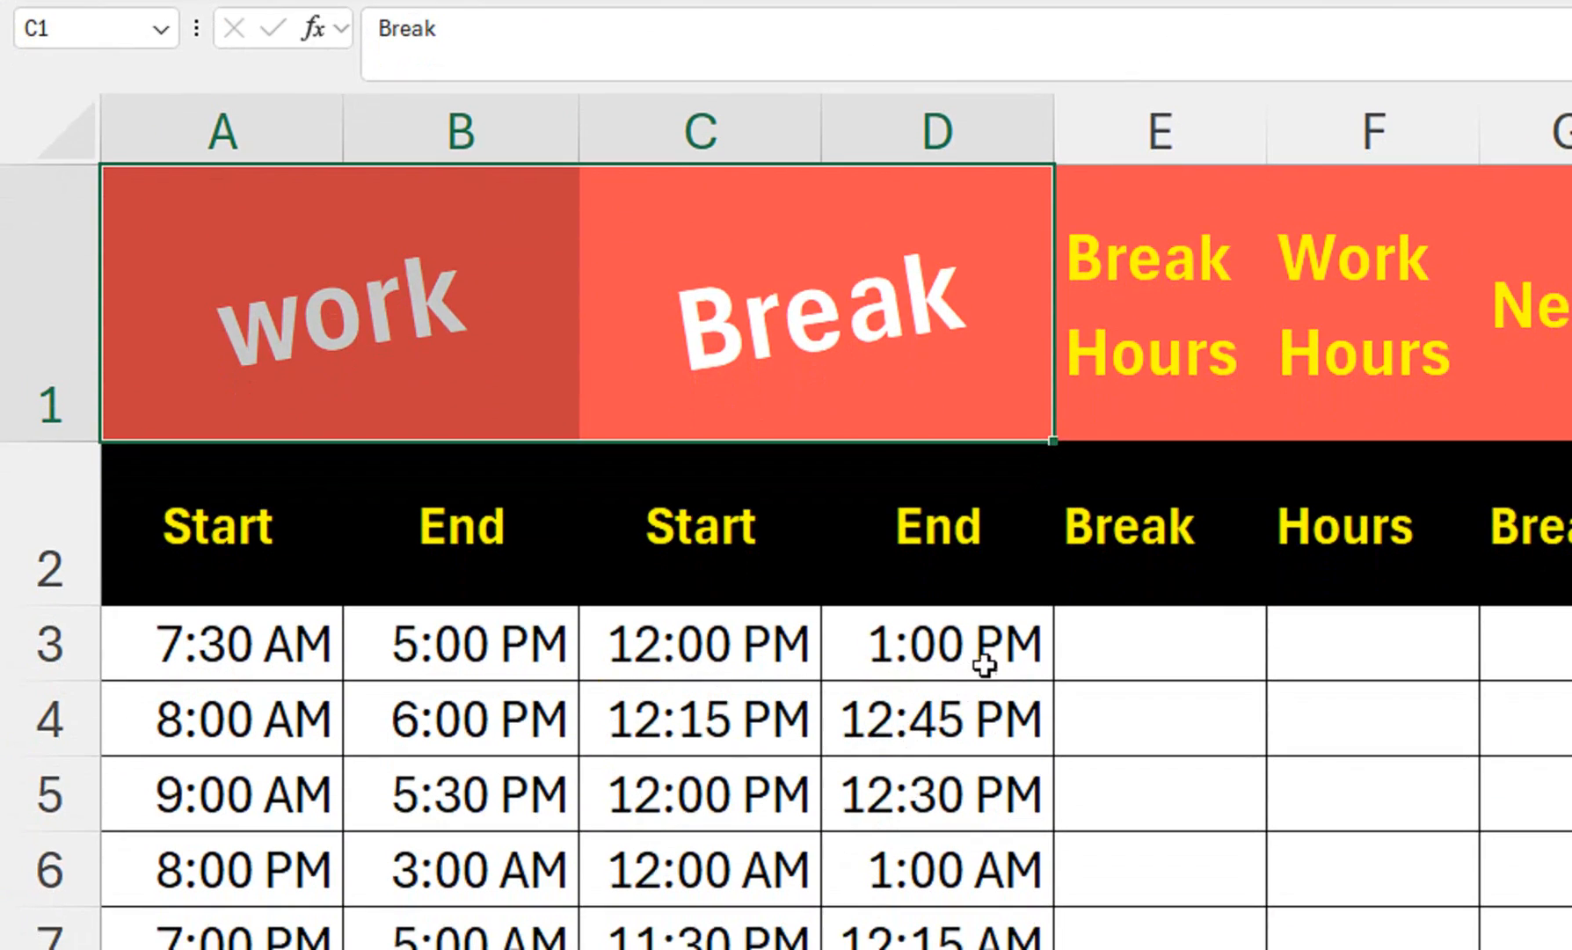
- Calculate the first row's break duration in E3 with the formula =MOD(D3-C3,1)
left_click(1211, 639)
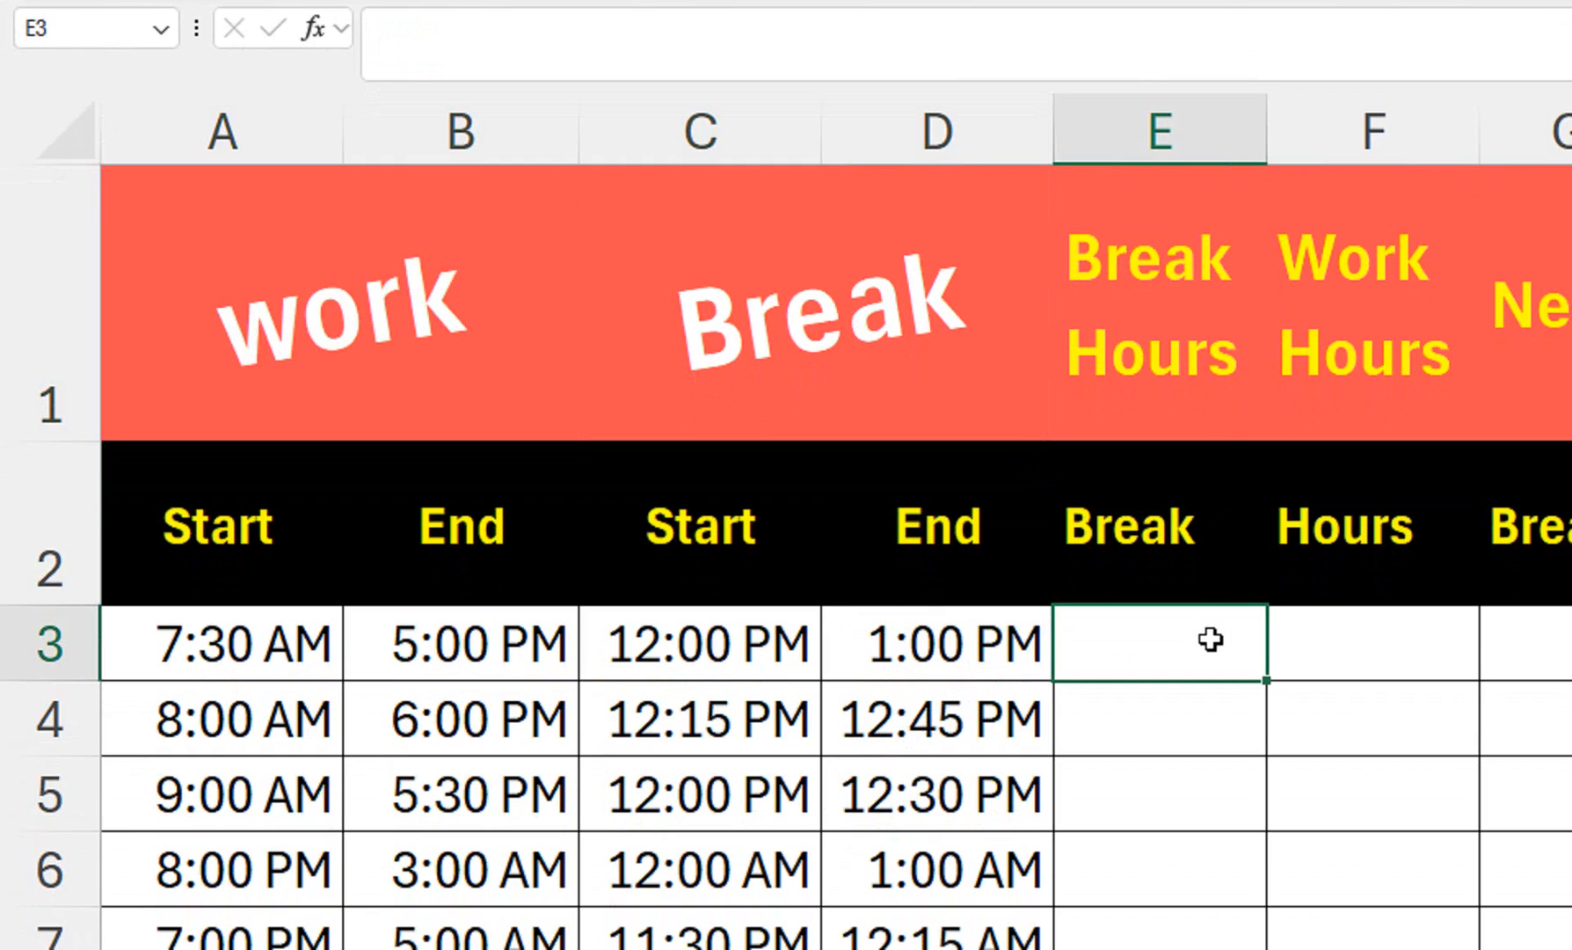
type("=mod")
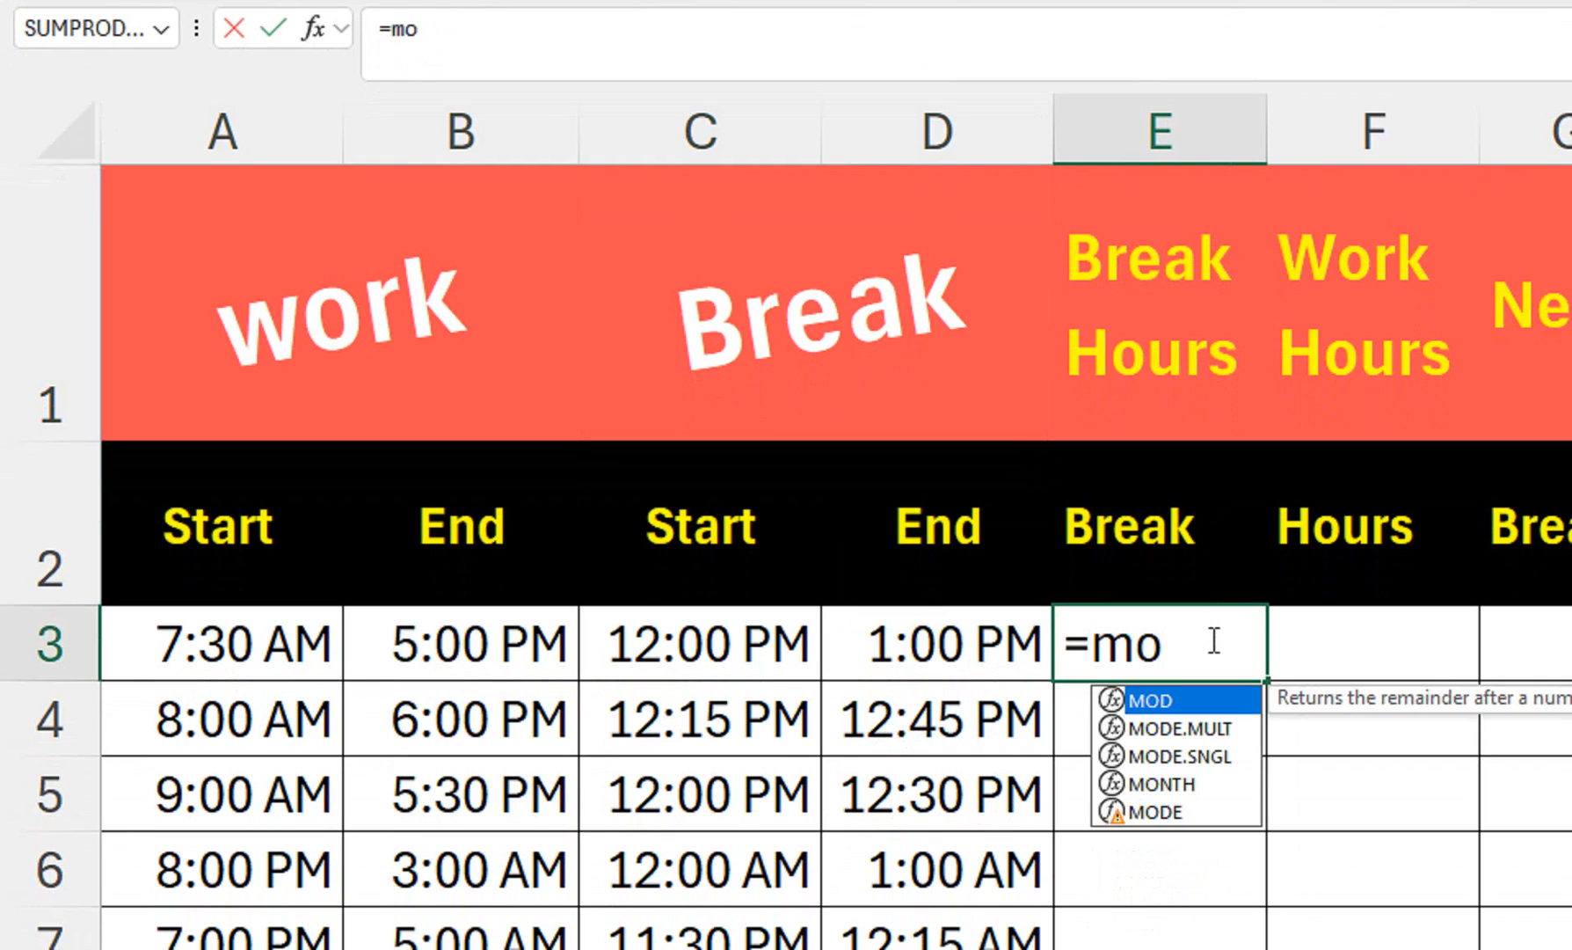
key("Tab")
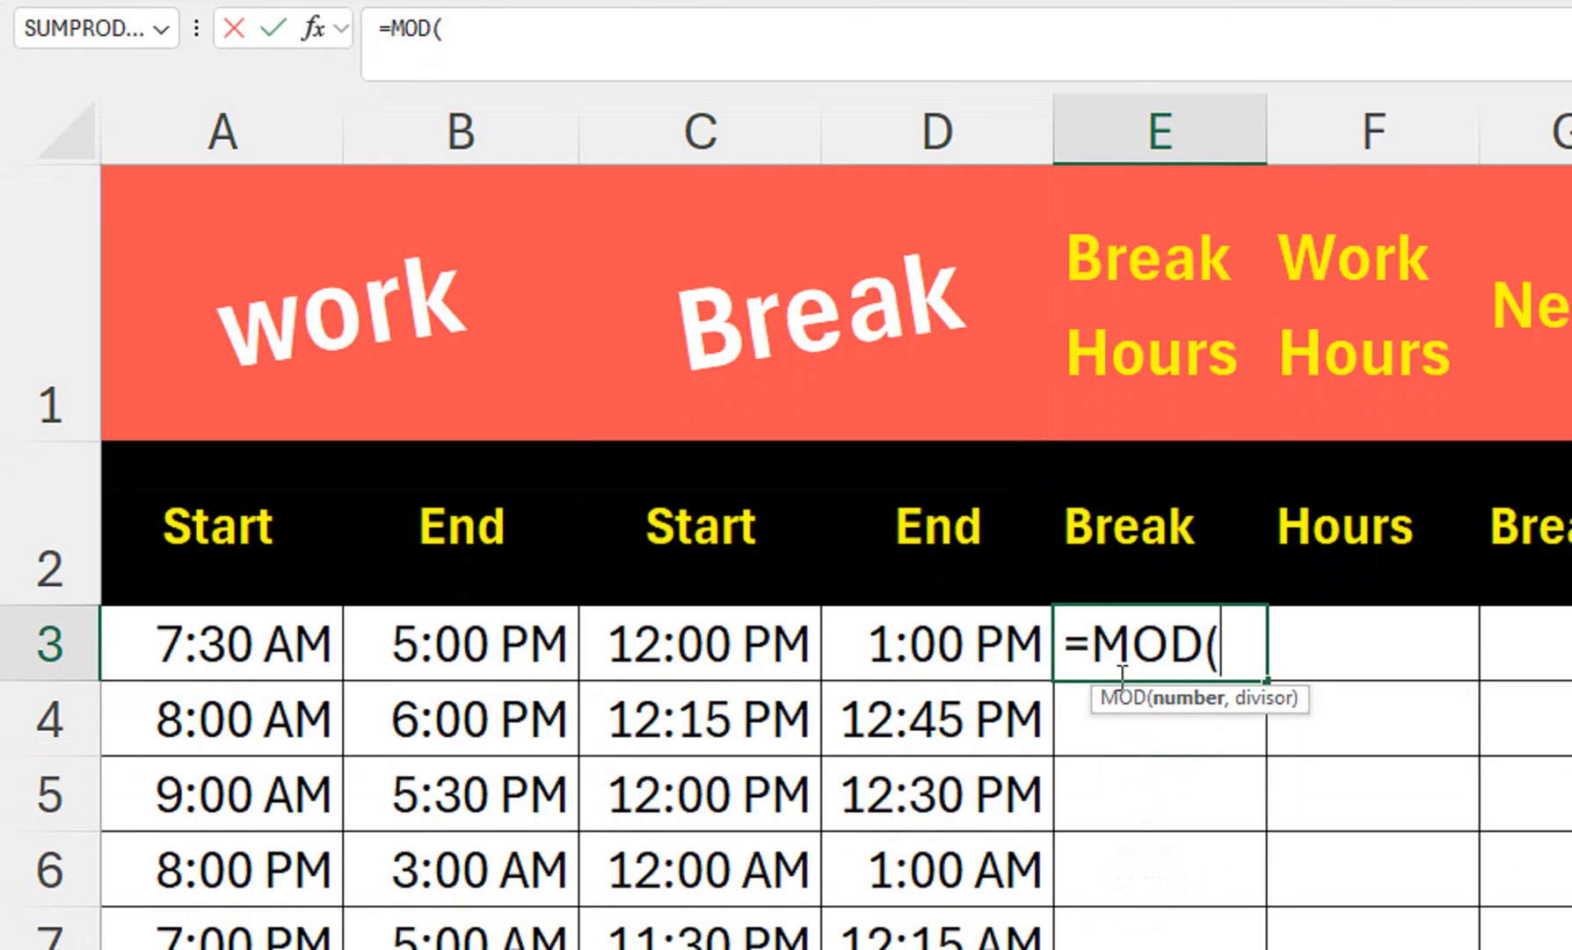
left_click(978, 655)
type("-")
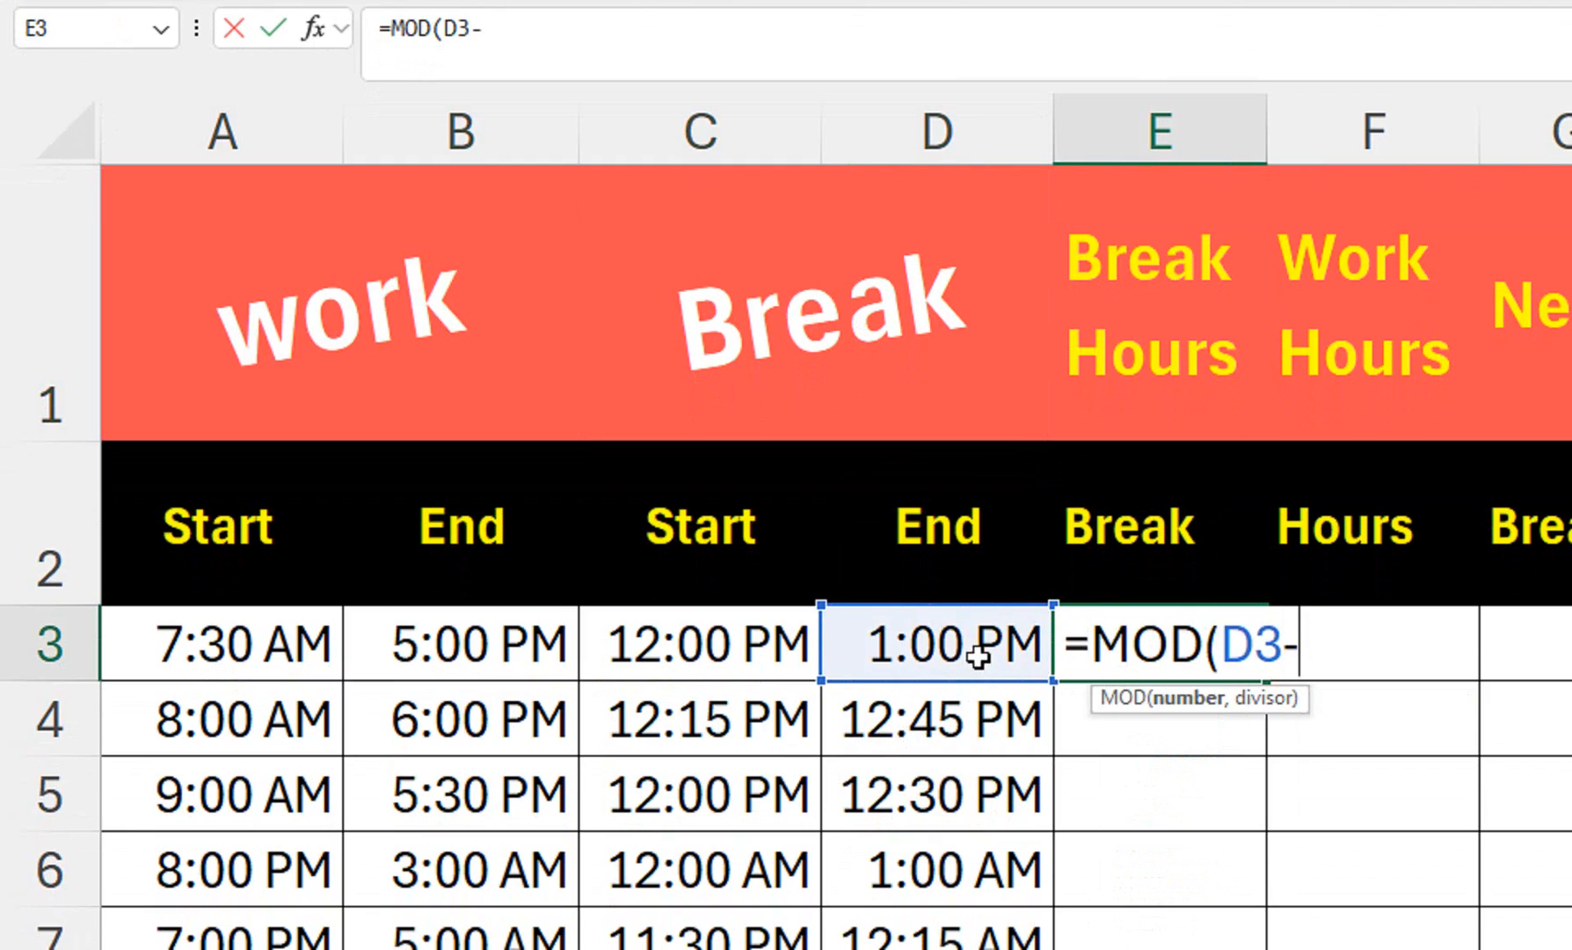
left_click(720, 647)
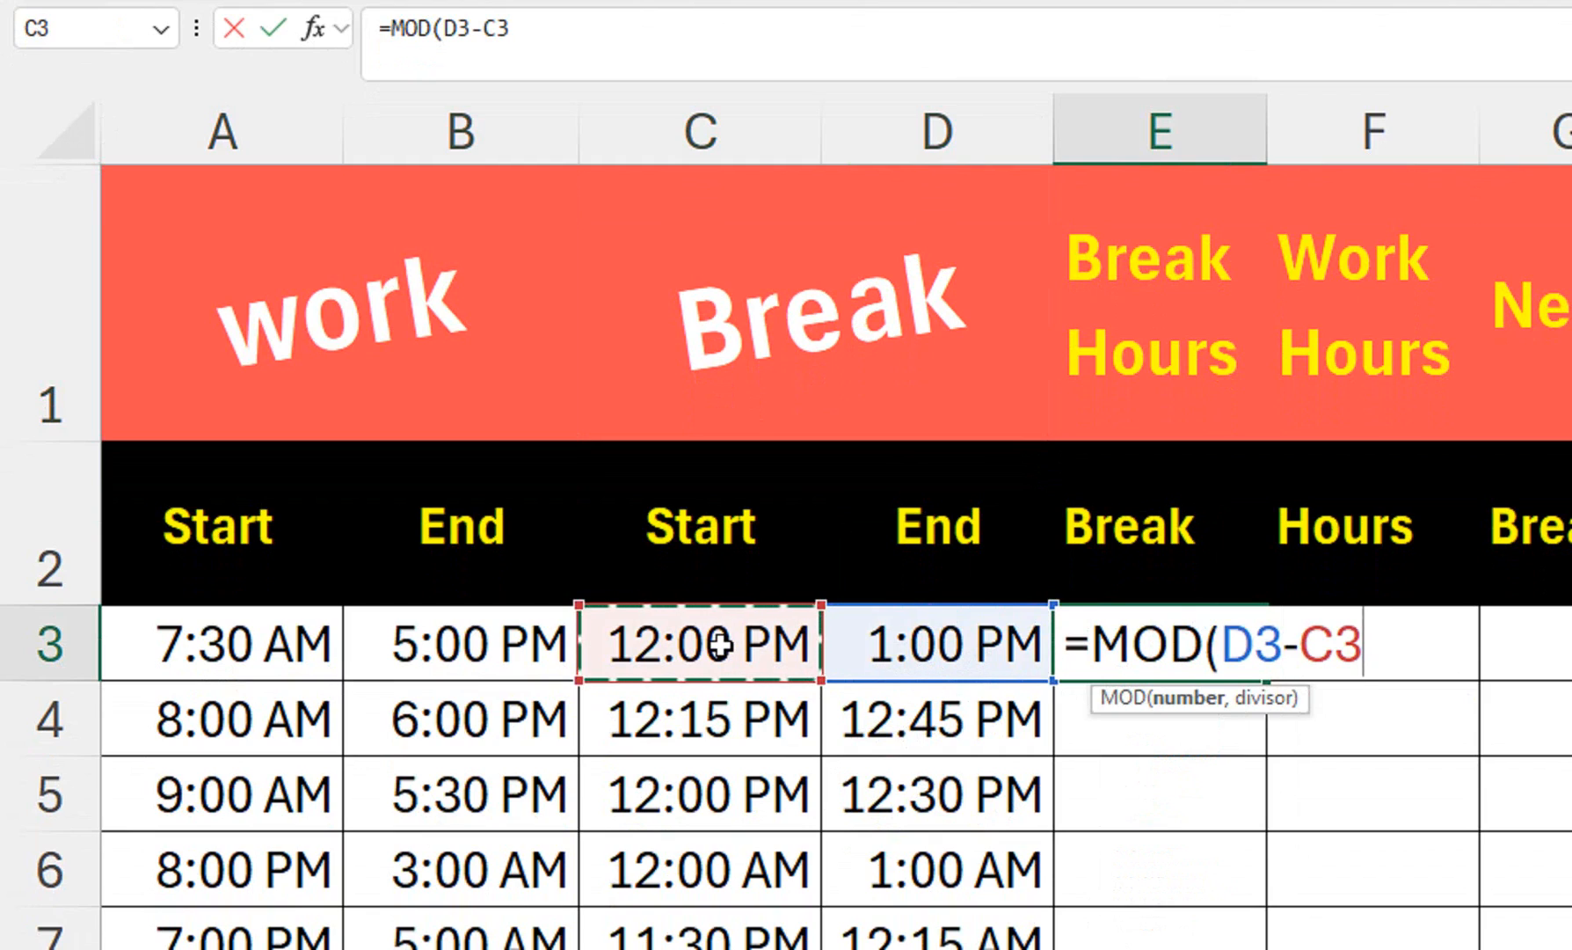
type(",")
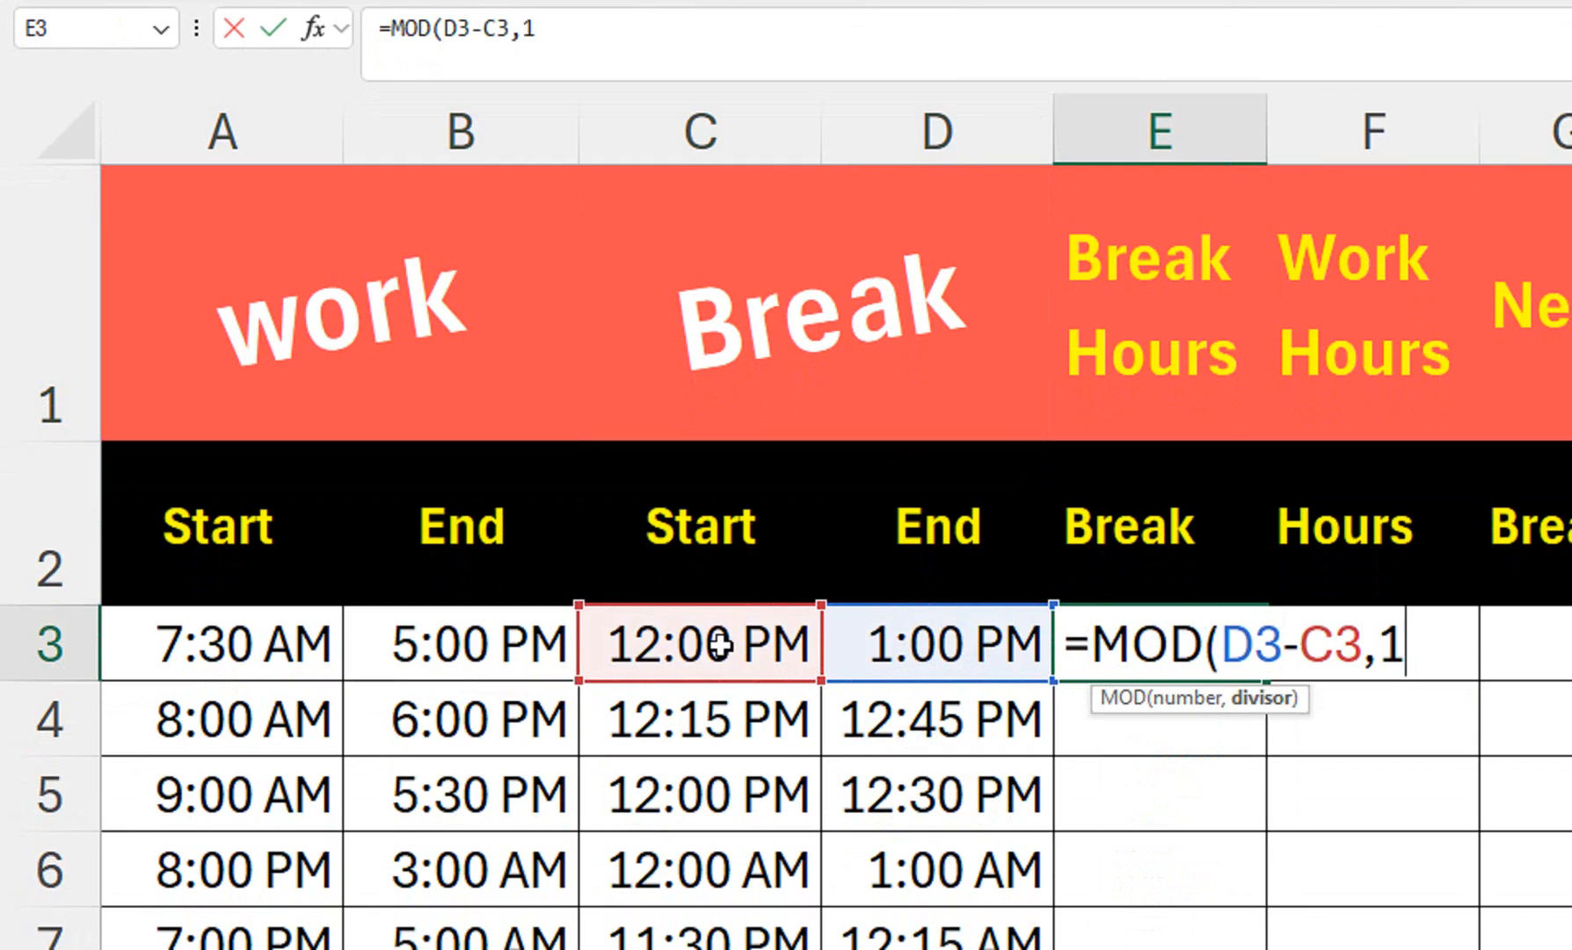
type("1)")
key("Return")
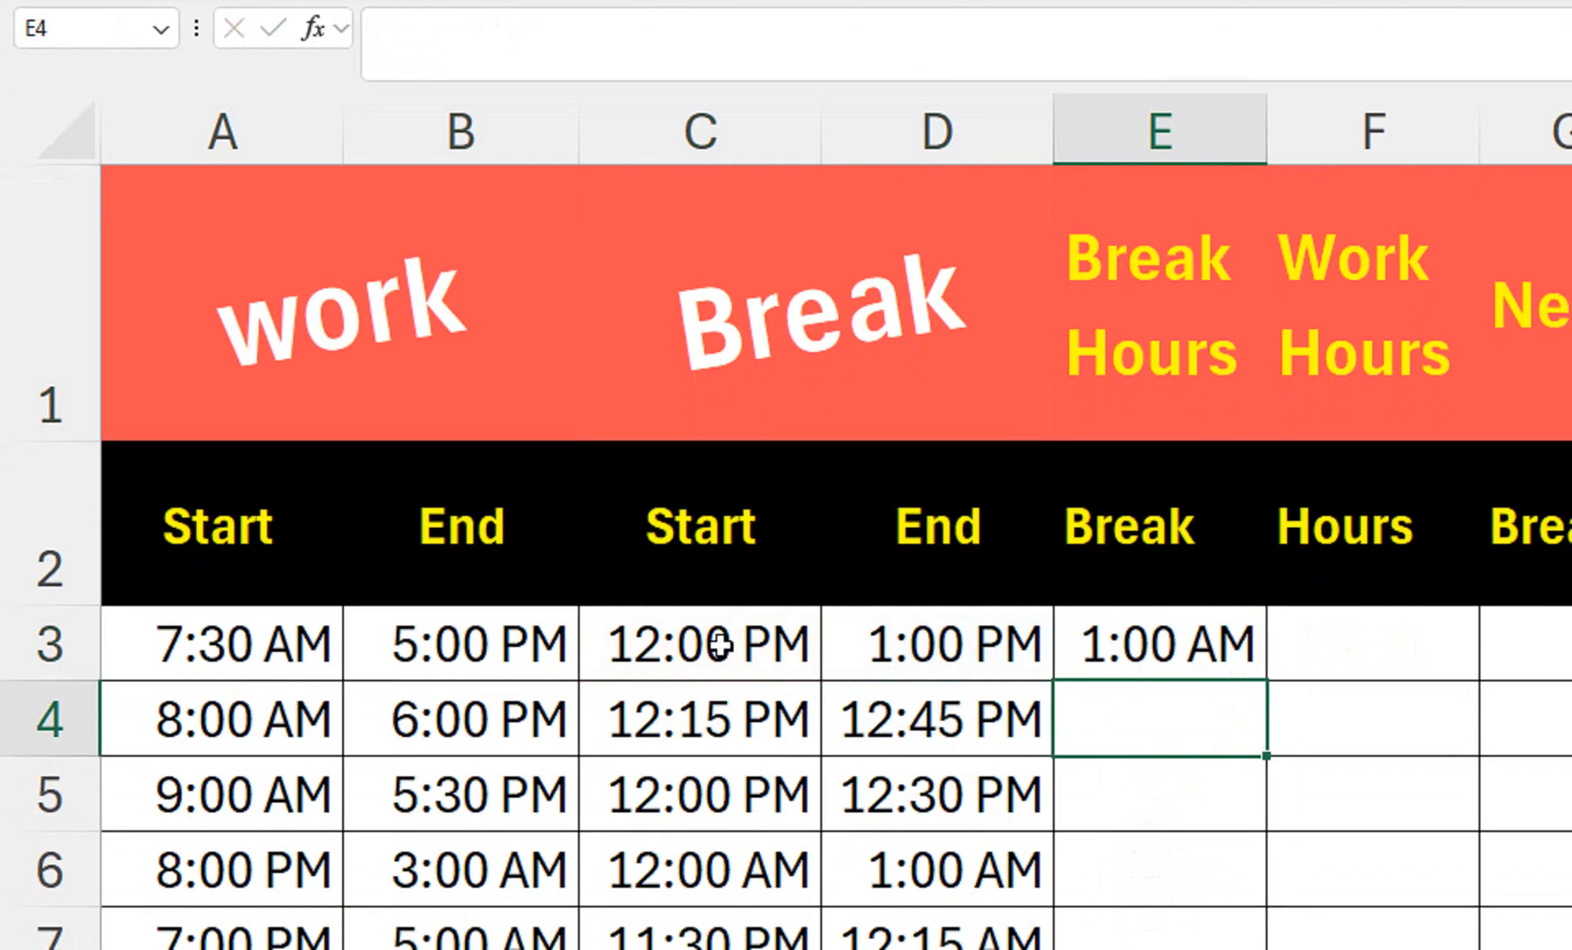
- Format E3 with the 13:30 time type and fill its formula down the Break column to row 7
left_click(1147, 624)
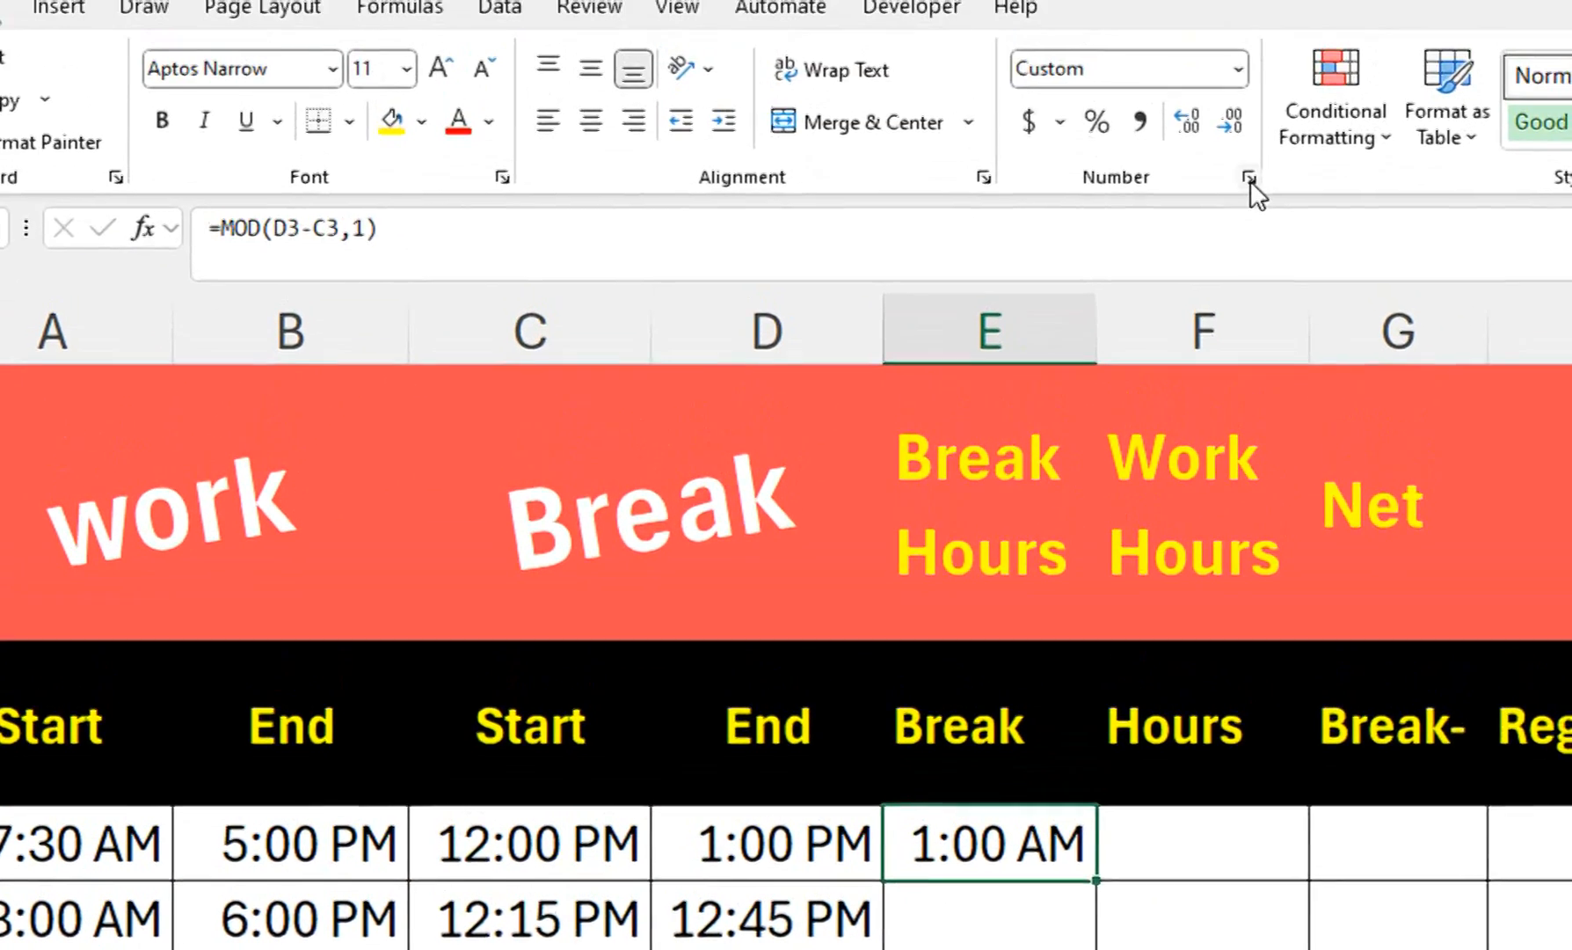
left_click(1250, 180)
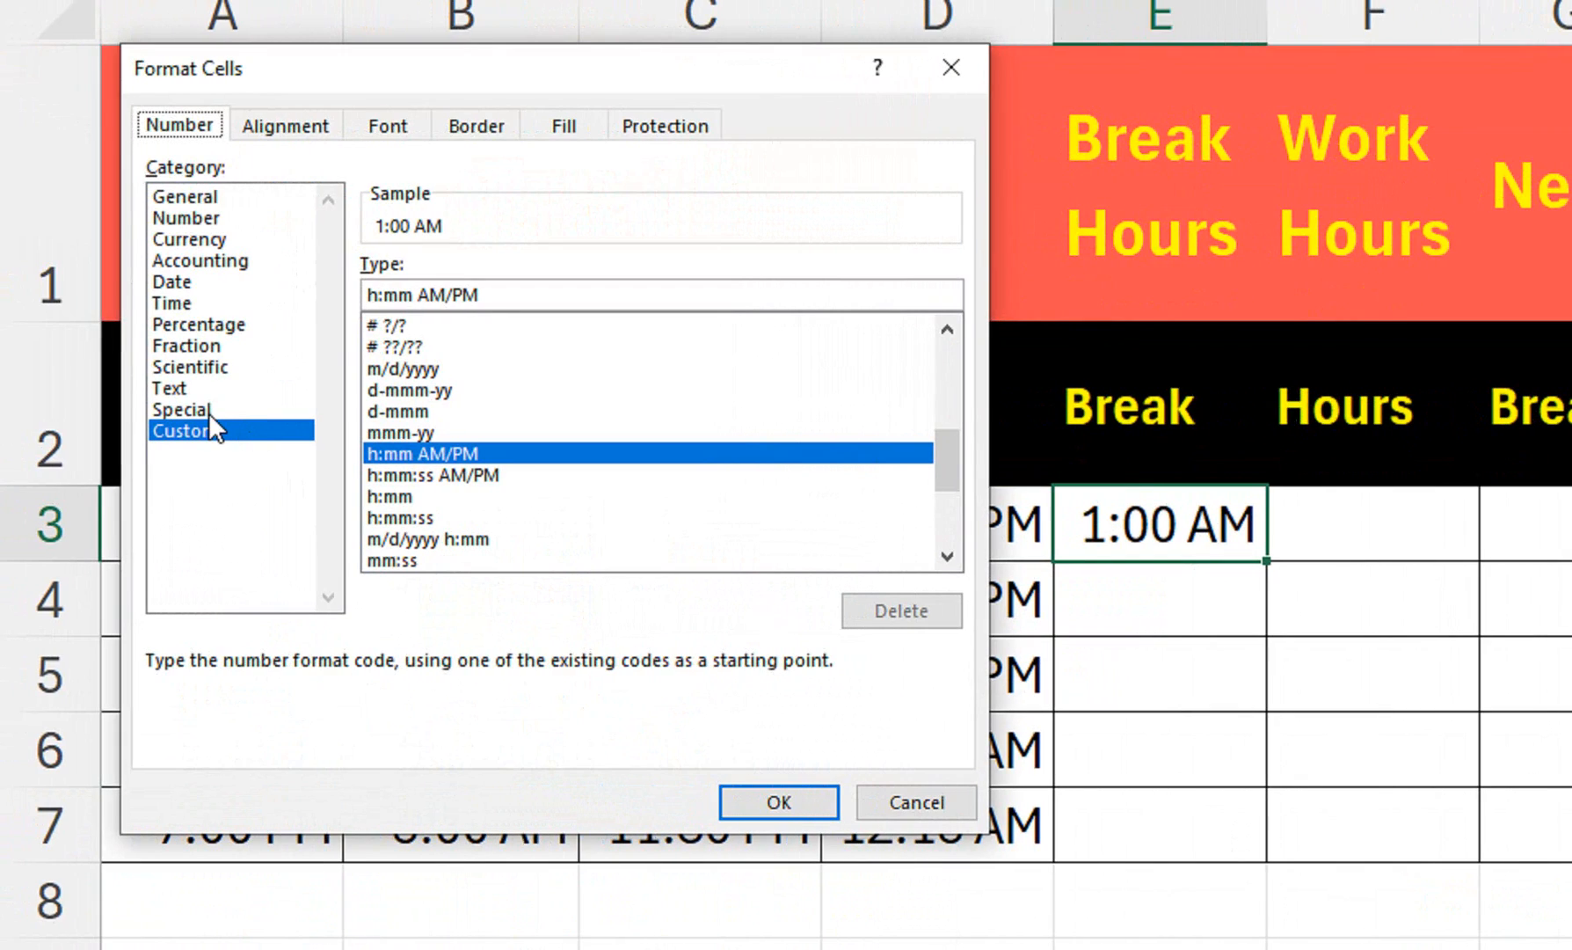
left_click(191, 304)
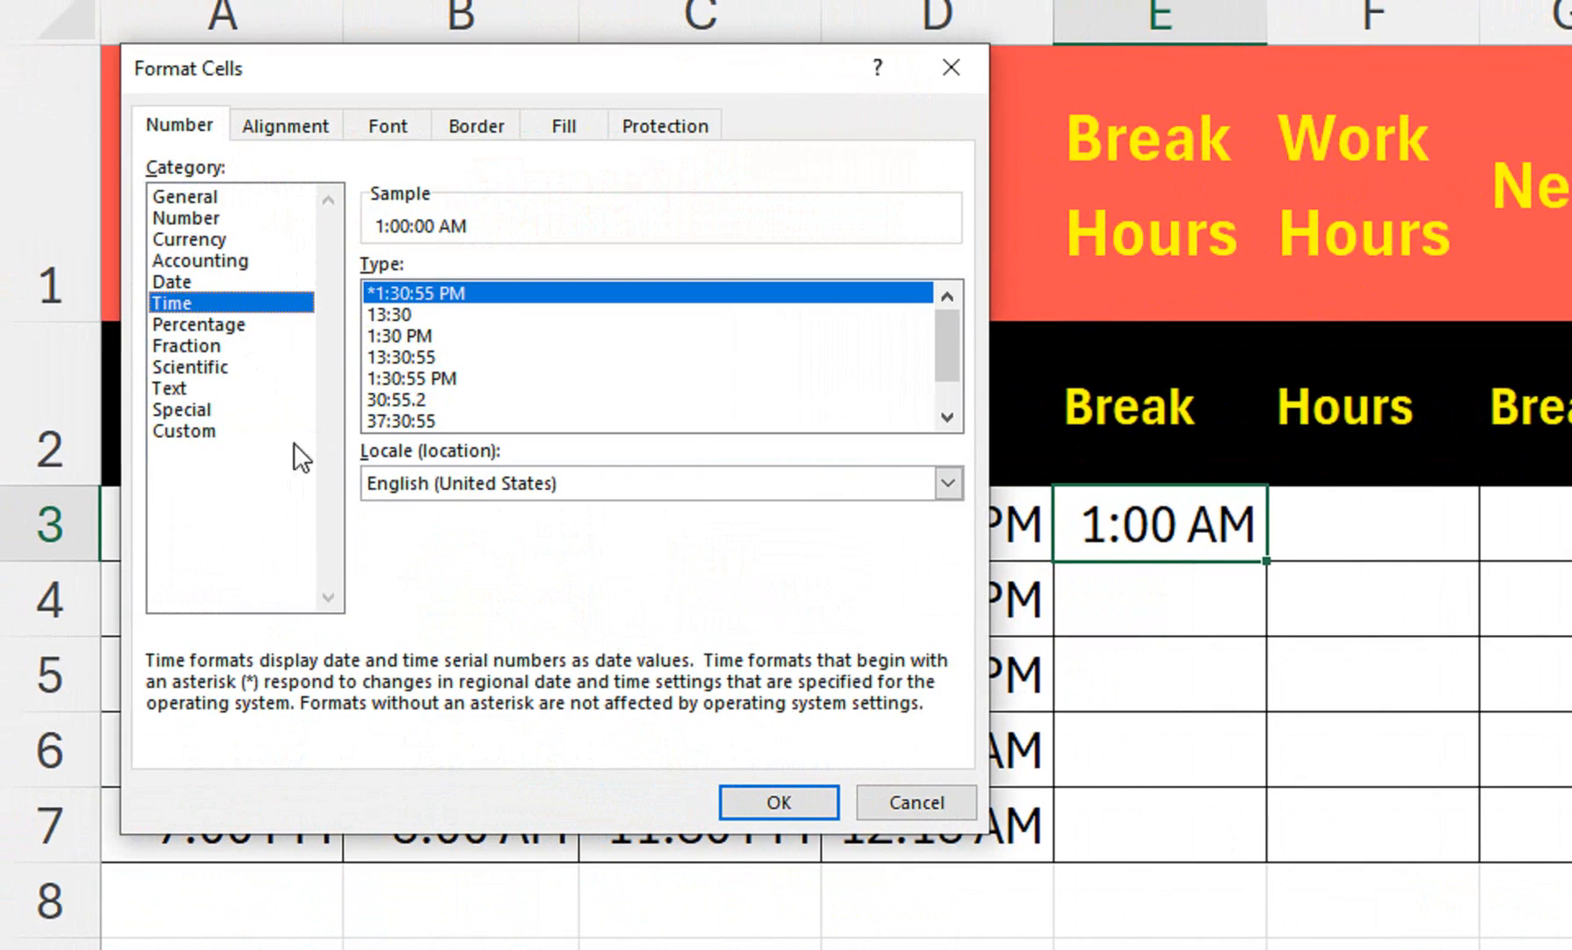
left_click(398, 314)
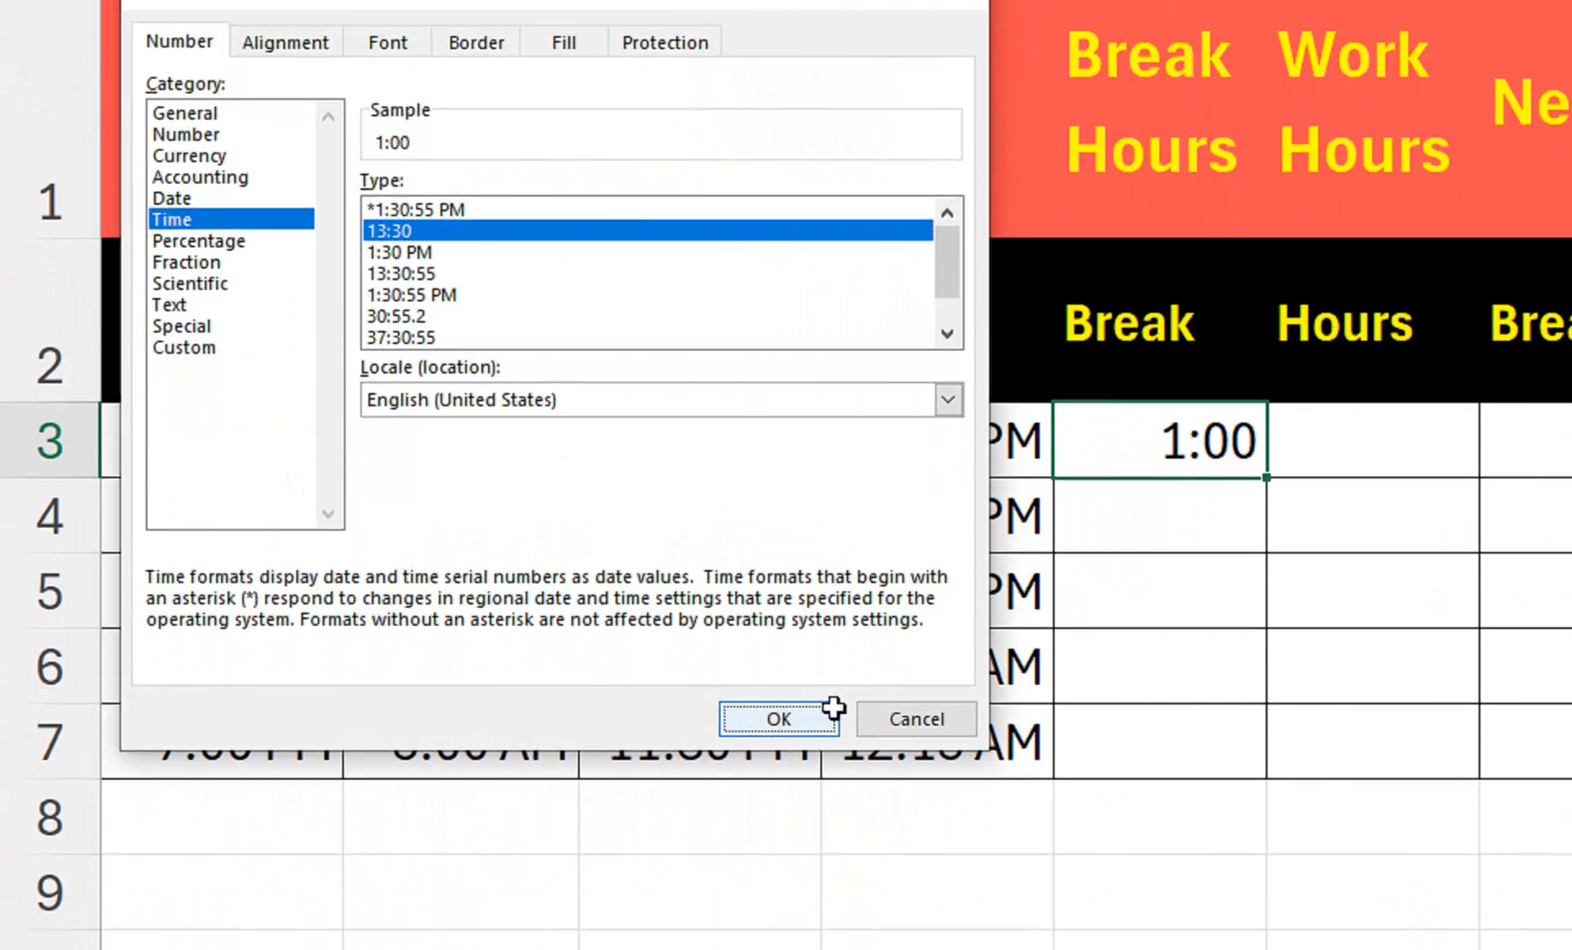
left_click(778, 802)
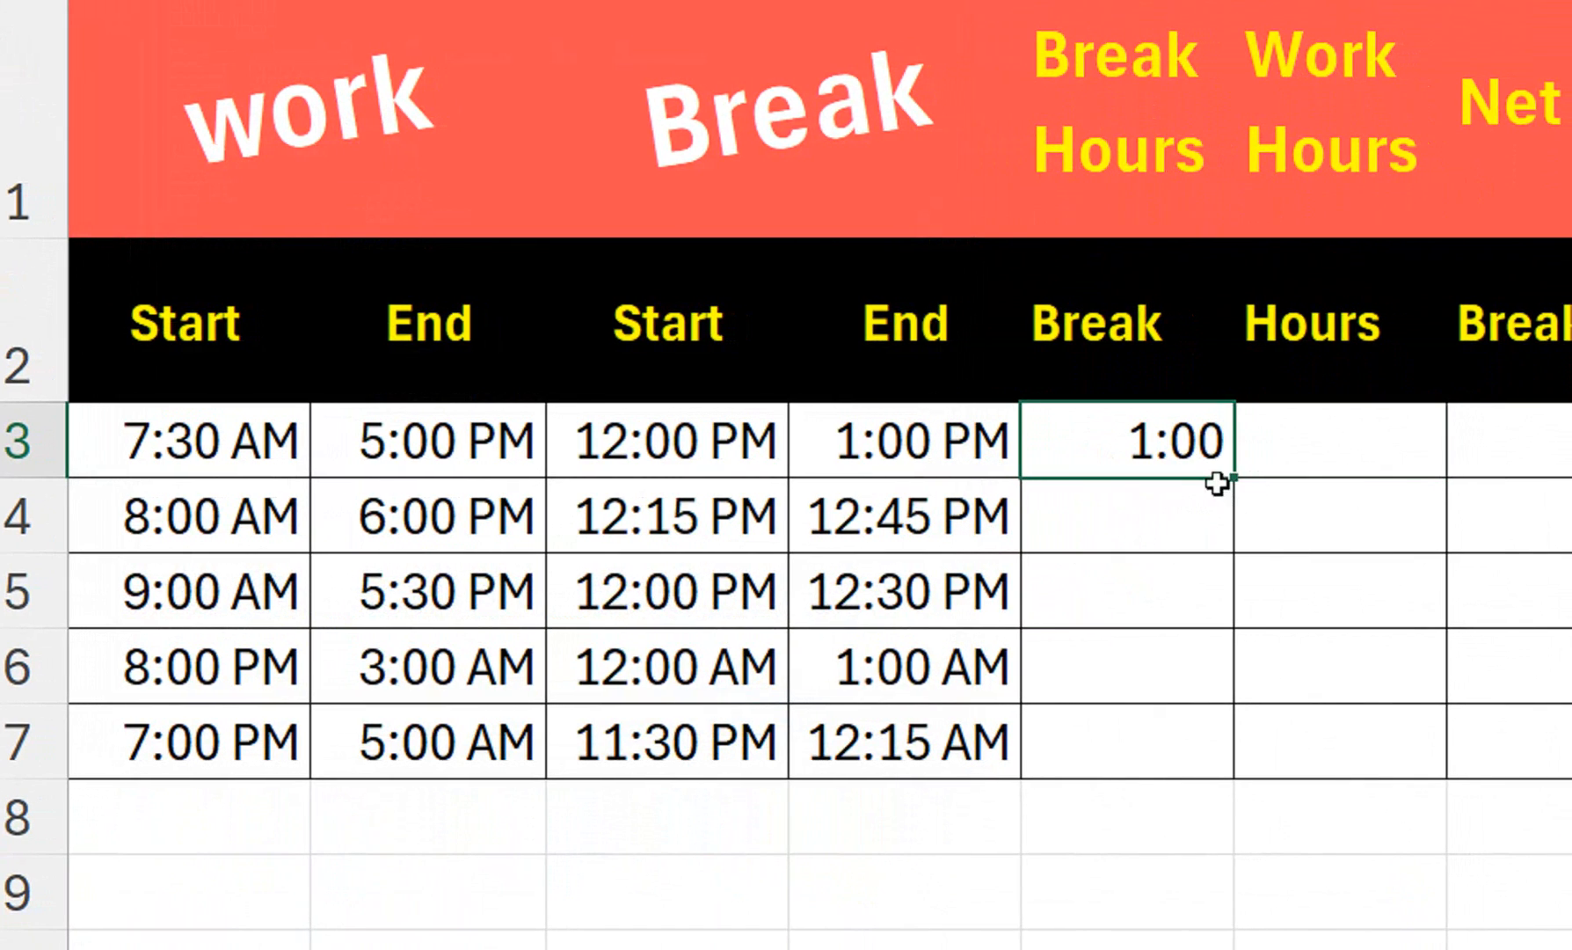
double_click(1235, 478)
- Calculate the first row's work hours in F3 with the formula =MOD(B3-A3,1)
left_click(1246, 446)
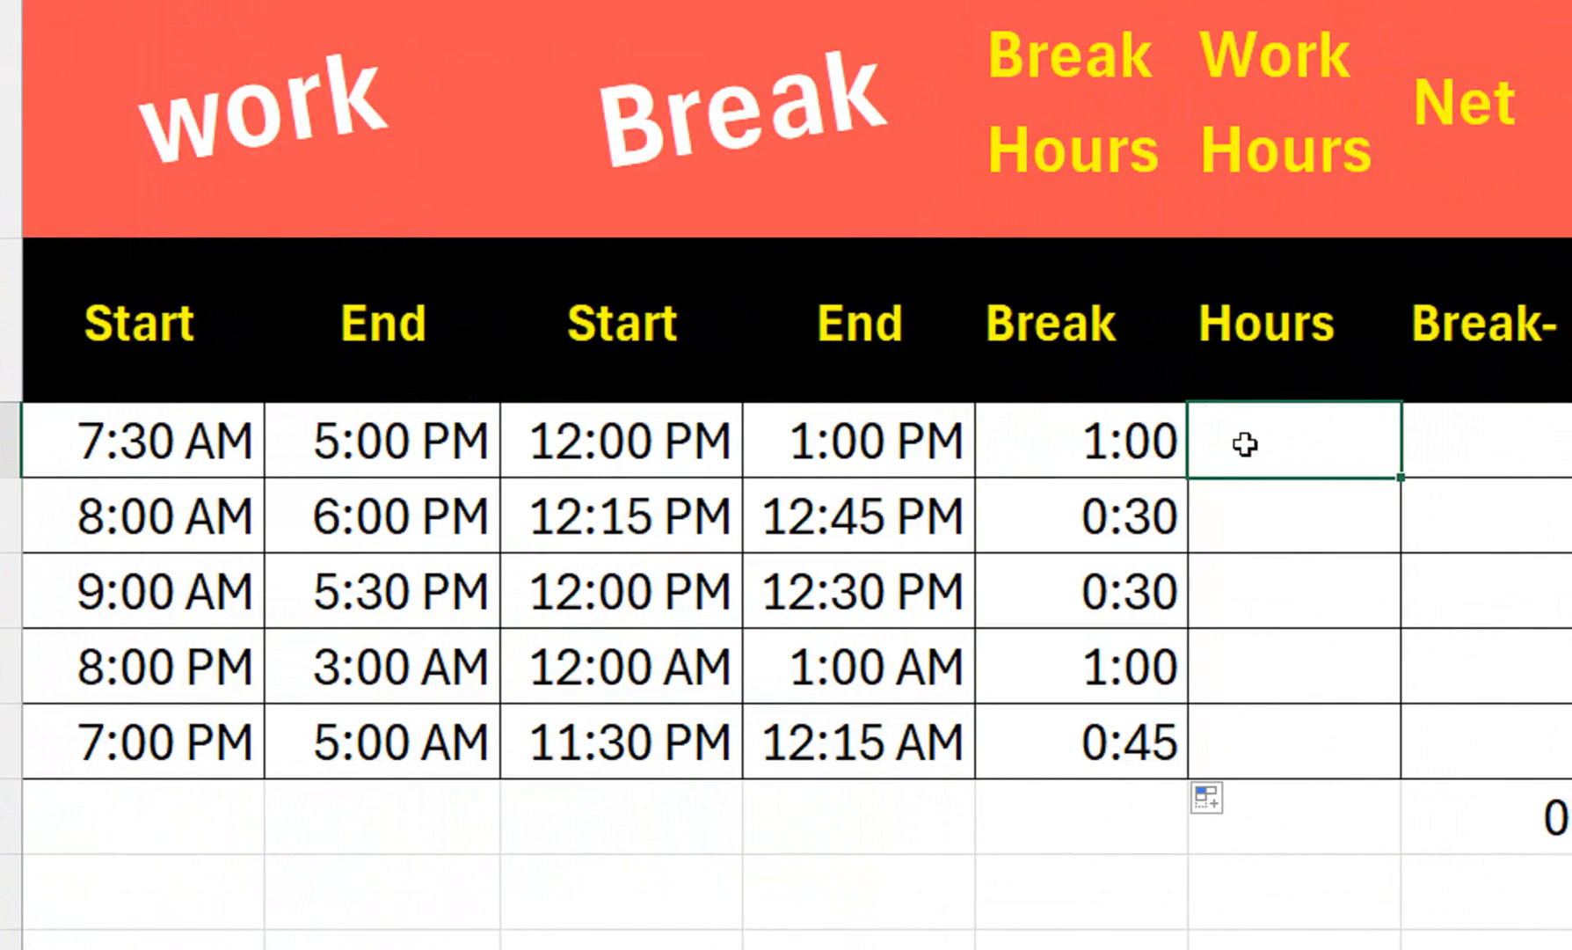
type("=mod")
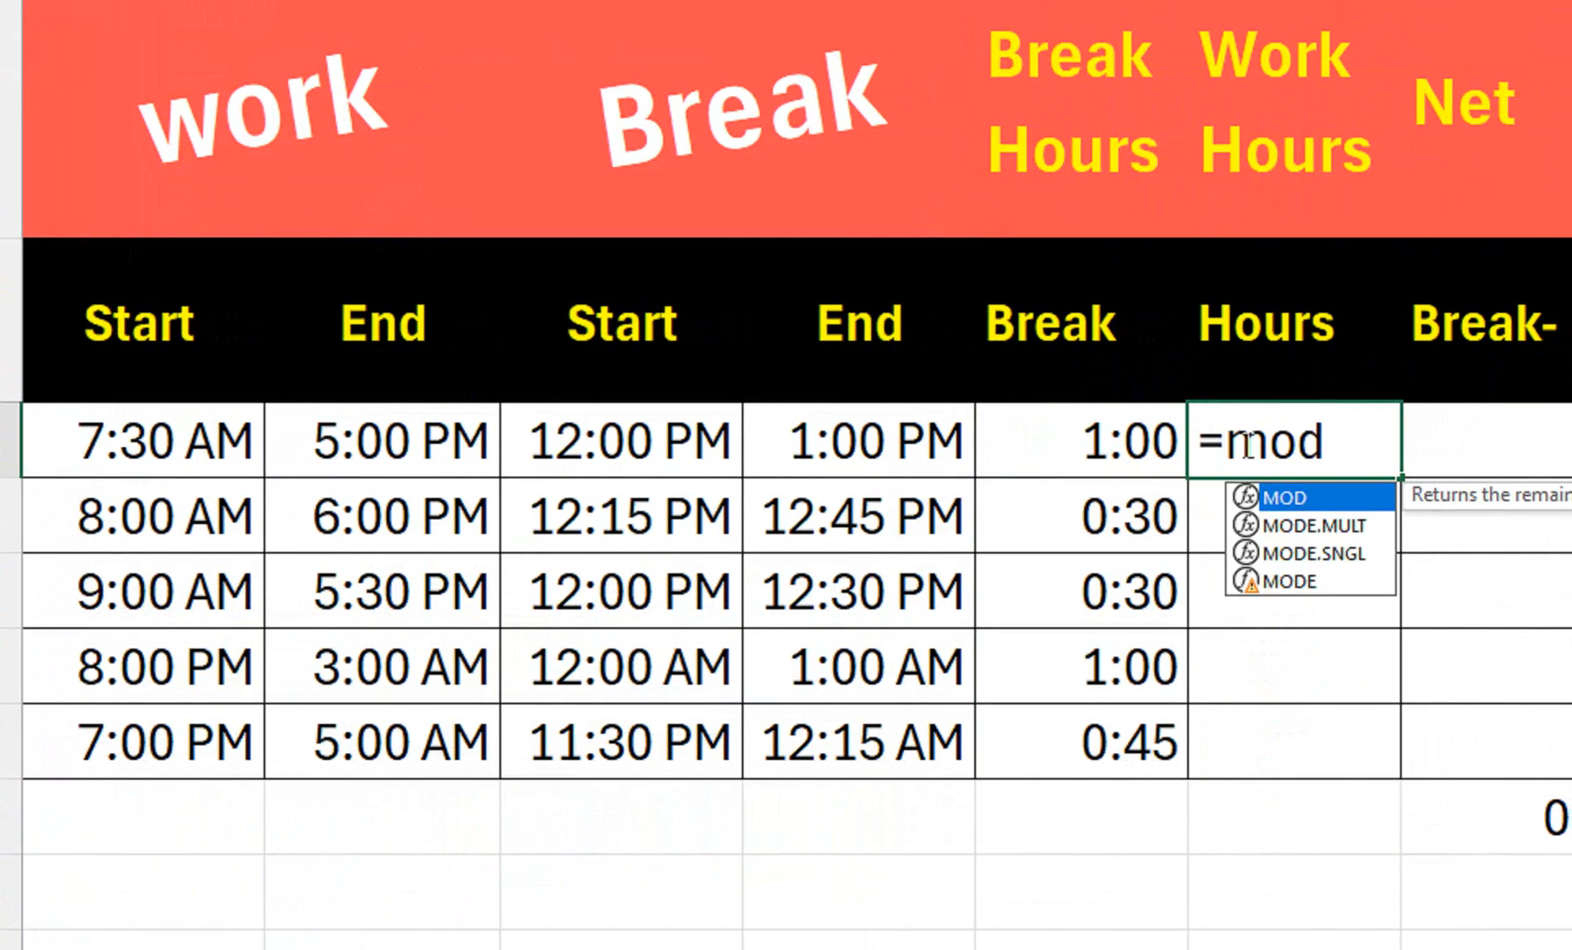
key("Tab")
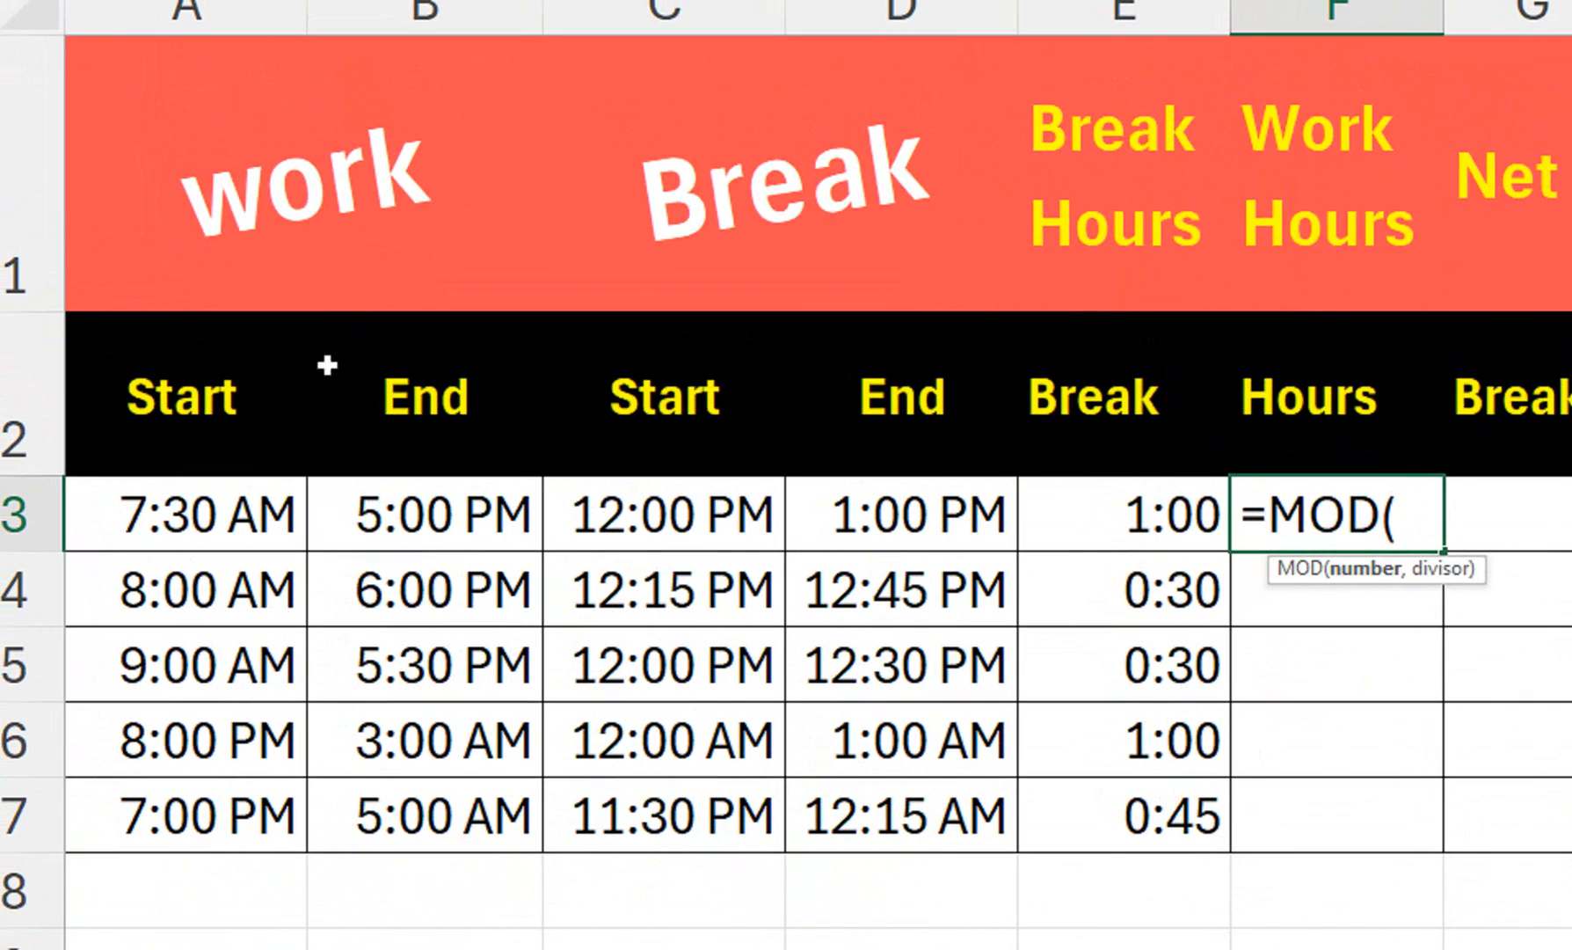
left_click(475, 535)
type("-")
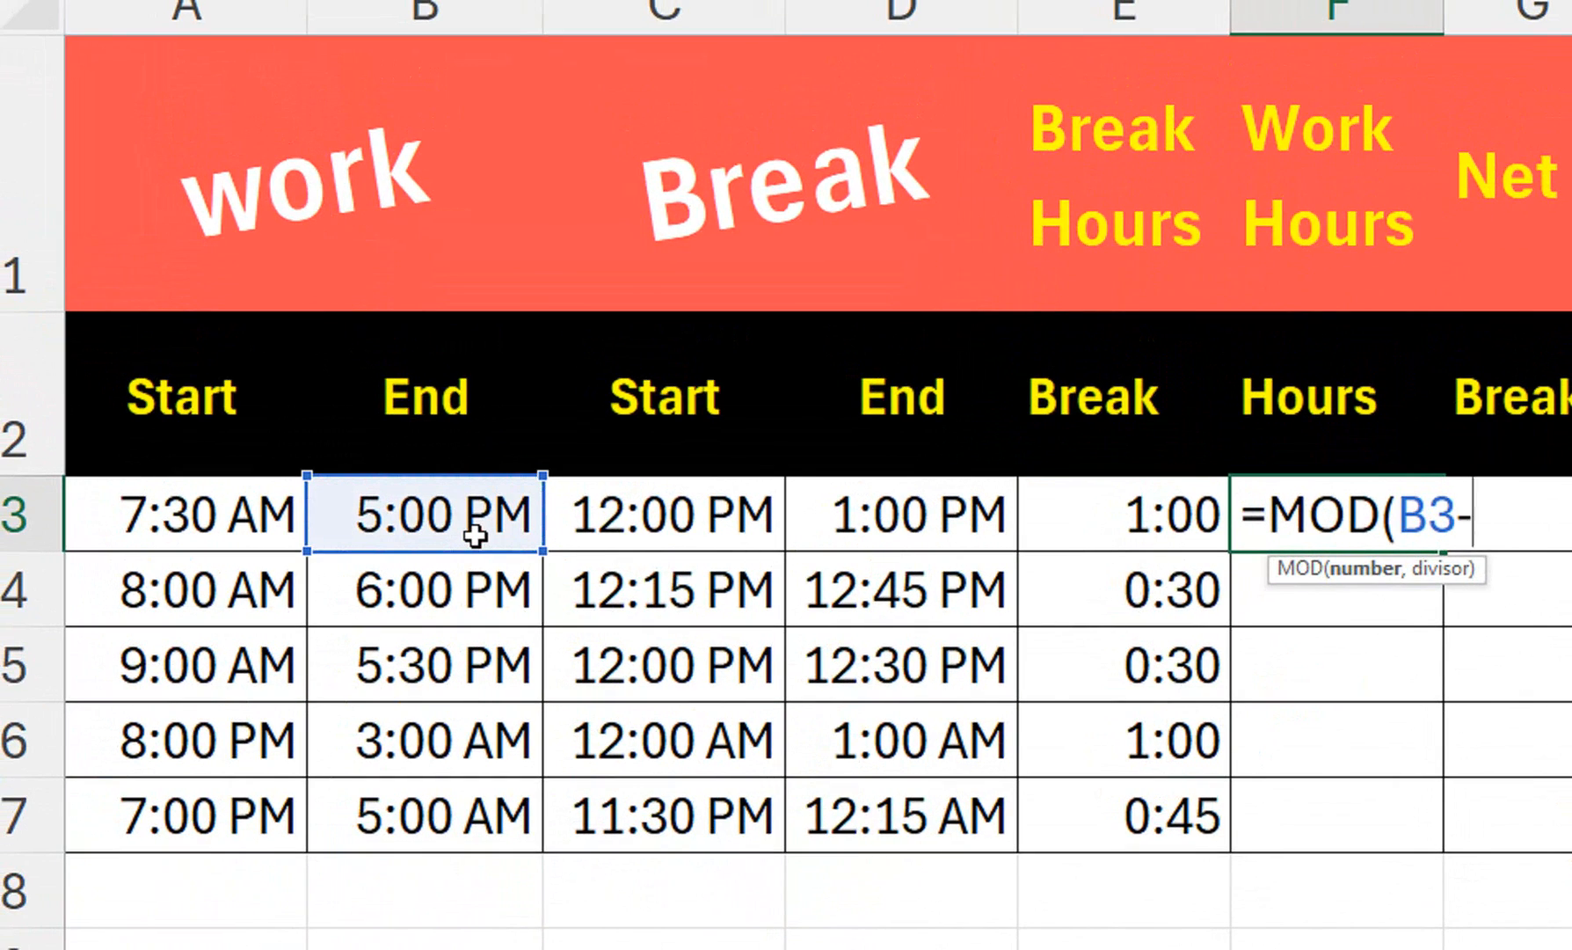
left_click(160, 517)
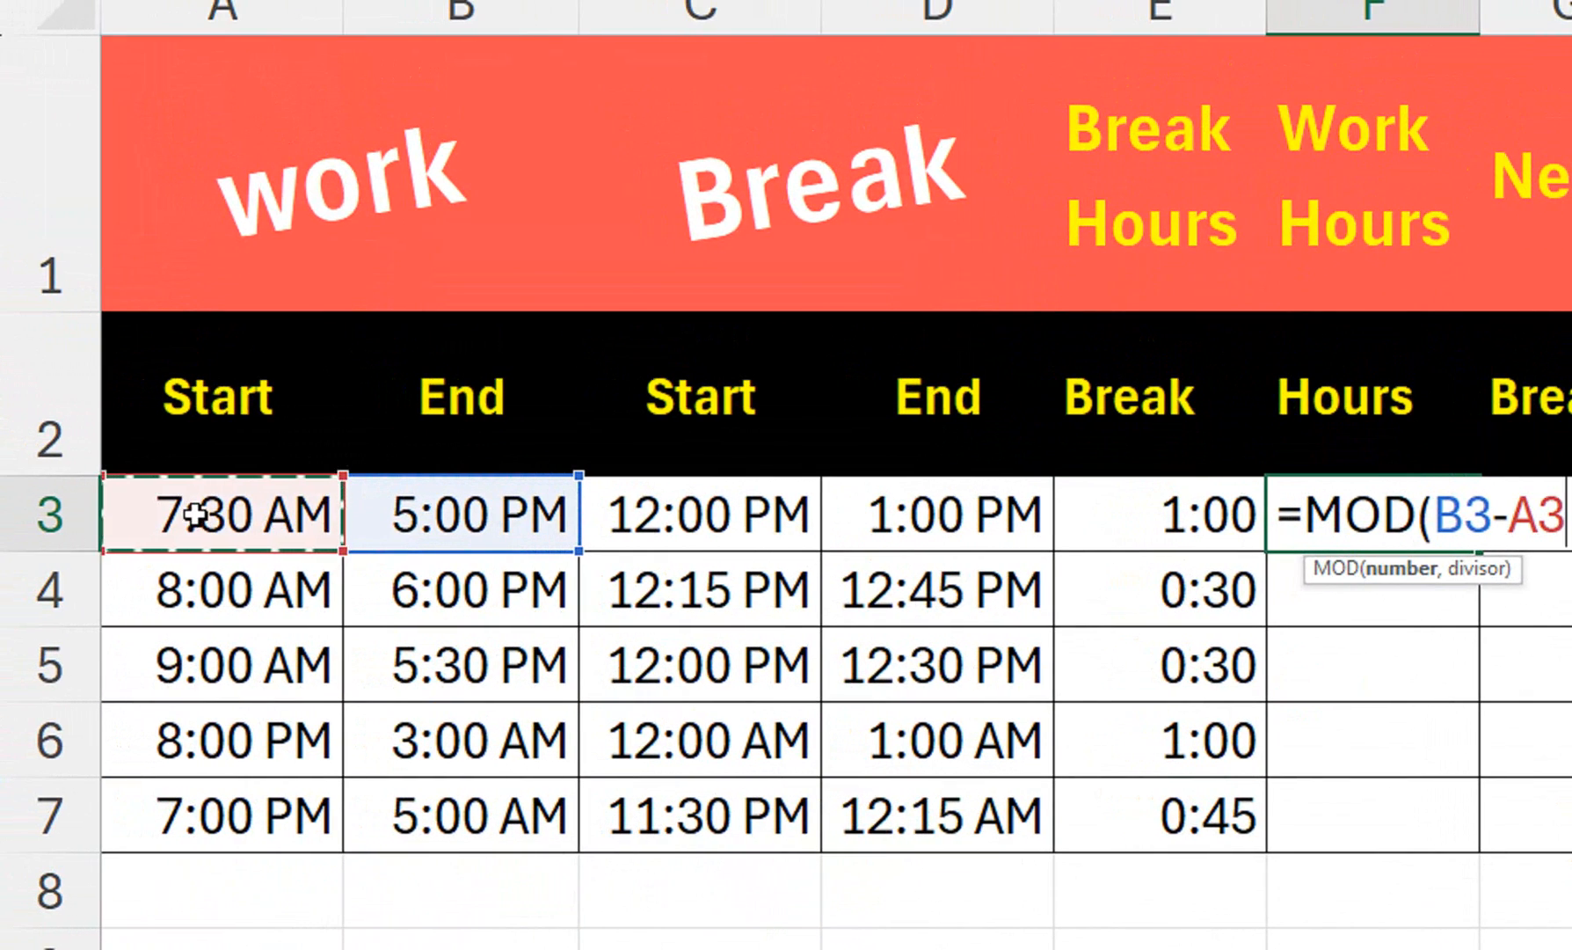
type(",")
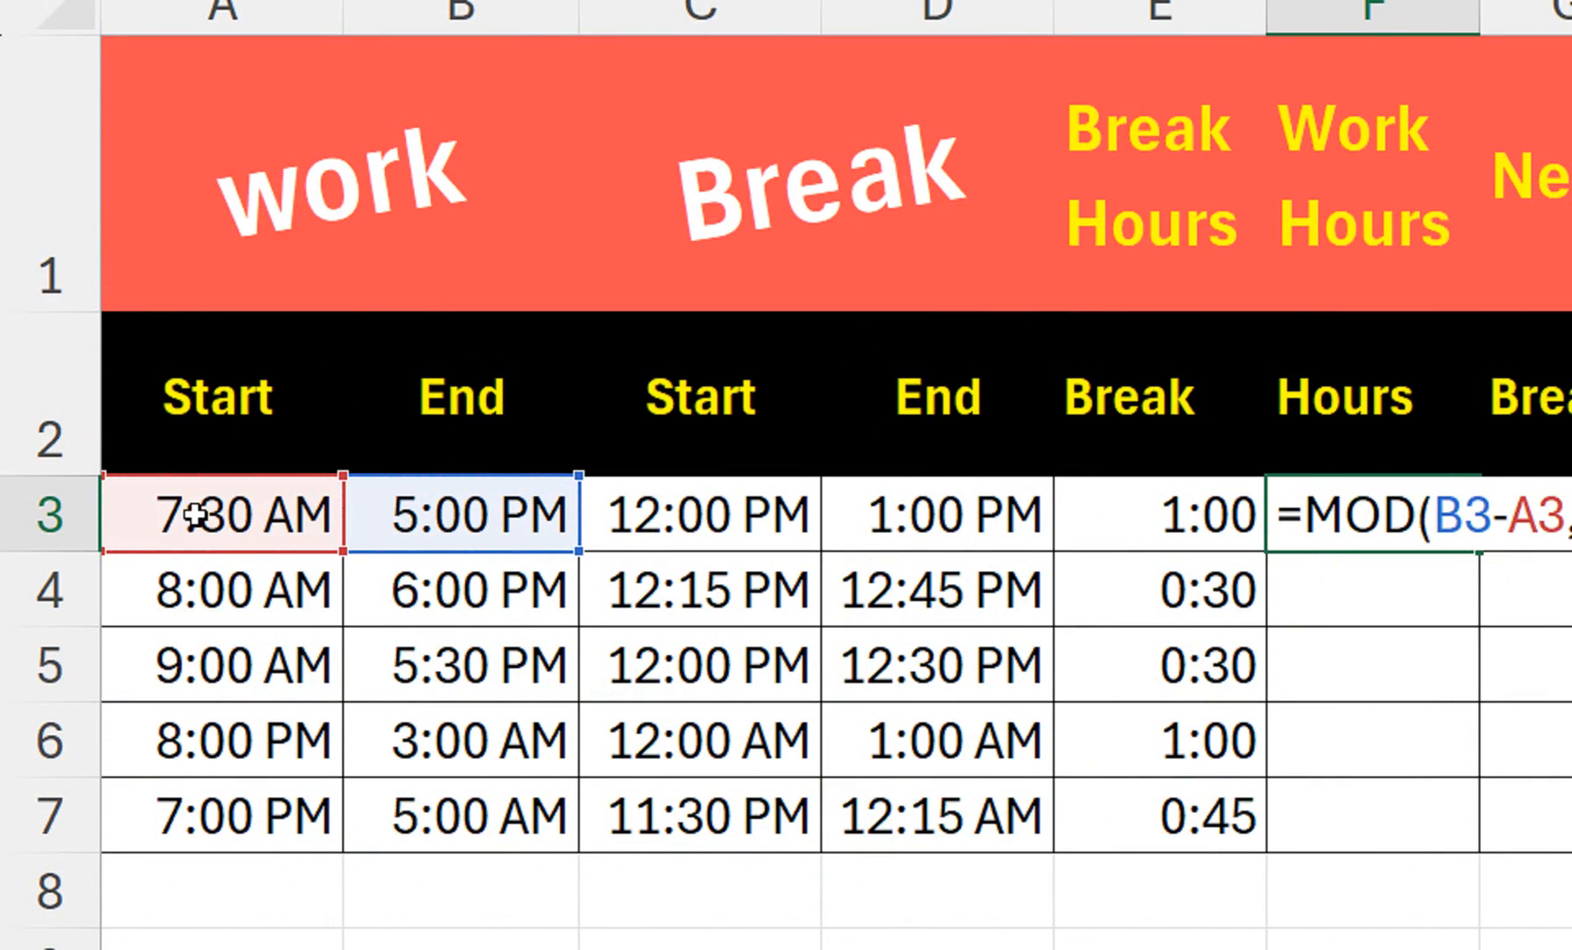
type("1)")
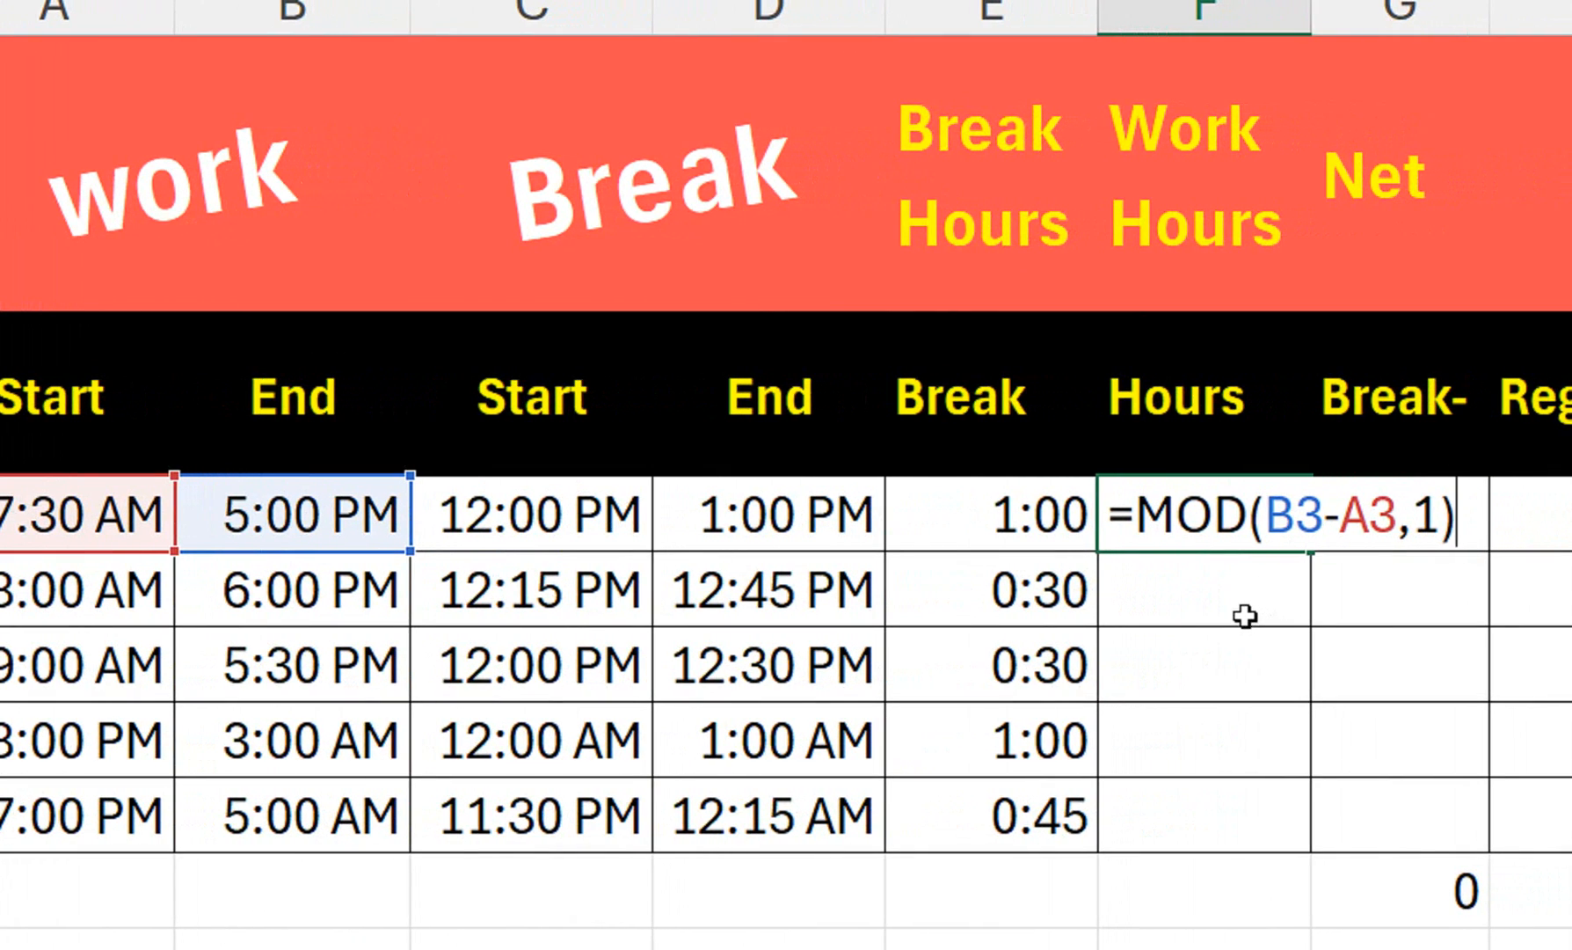
key("Return")
- Copy the time format of E3 onto the Hours column cells from F3 downward and select F3
left_click(1202, 508)
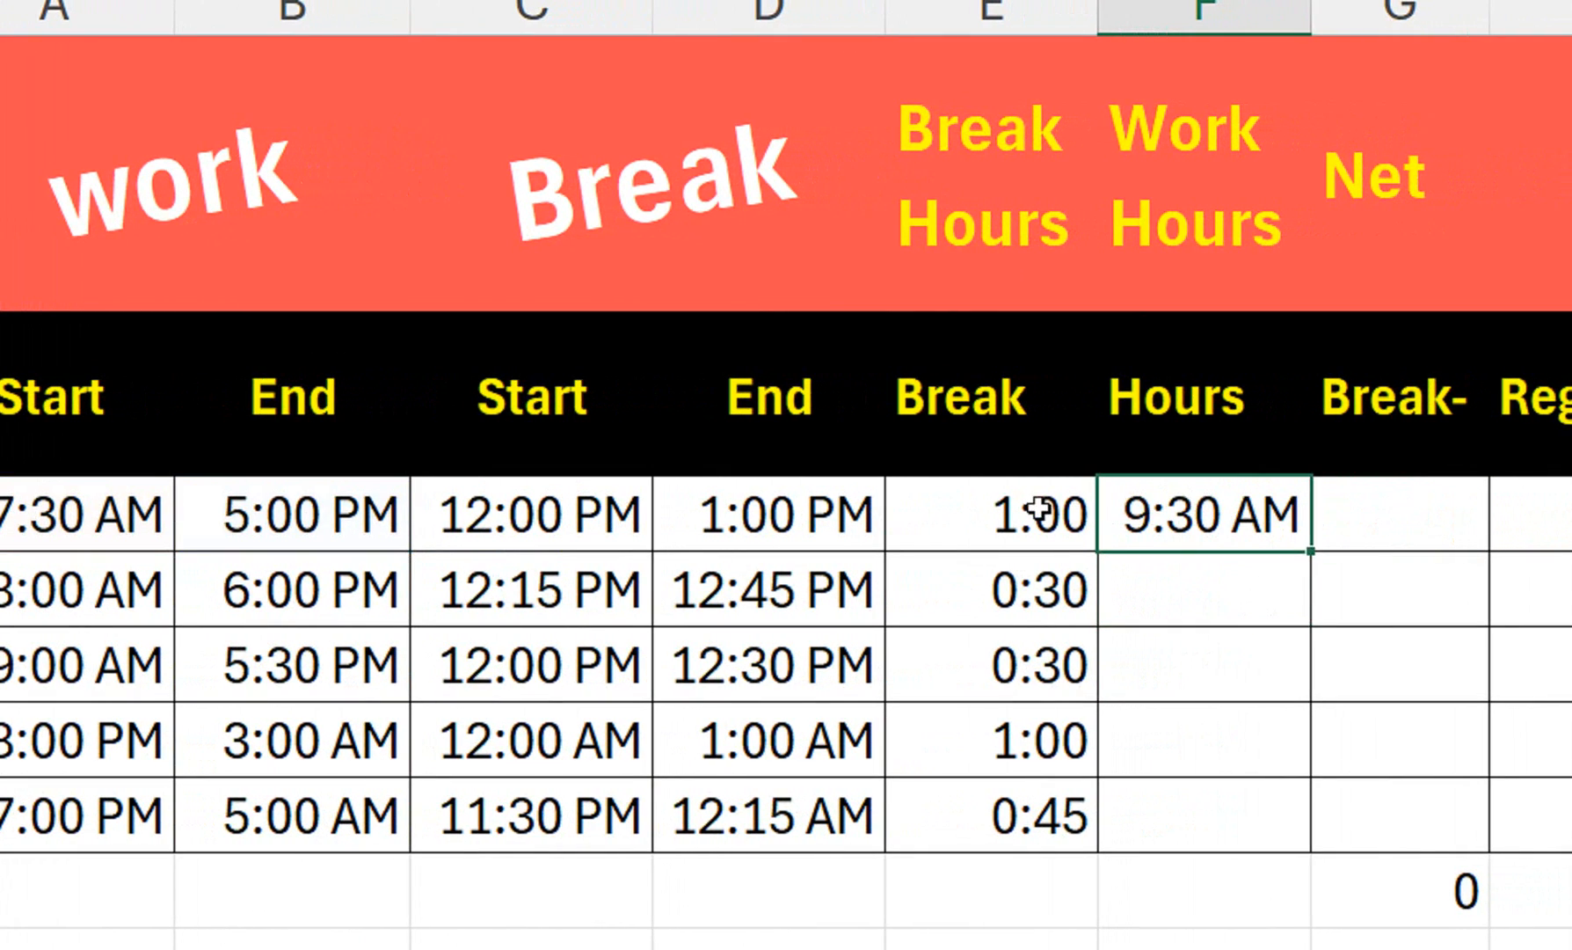
left_click(1040, 511)
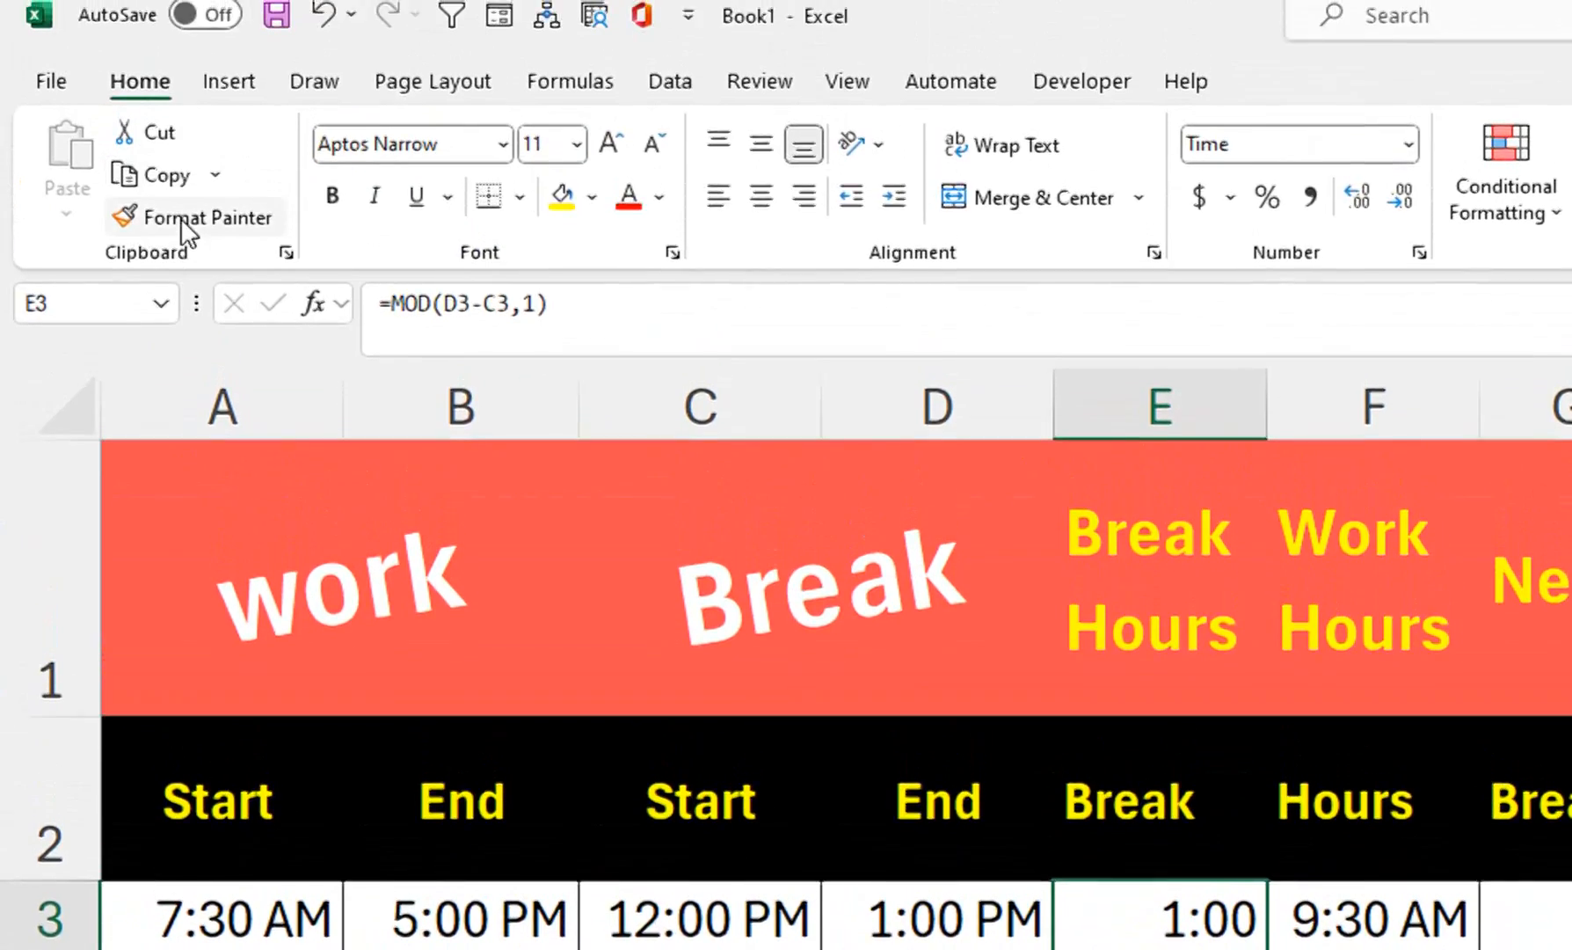
left_click(182, 239)
left_click_drag(1281, 928, 1253, 762)
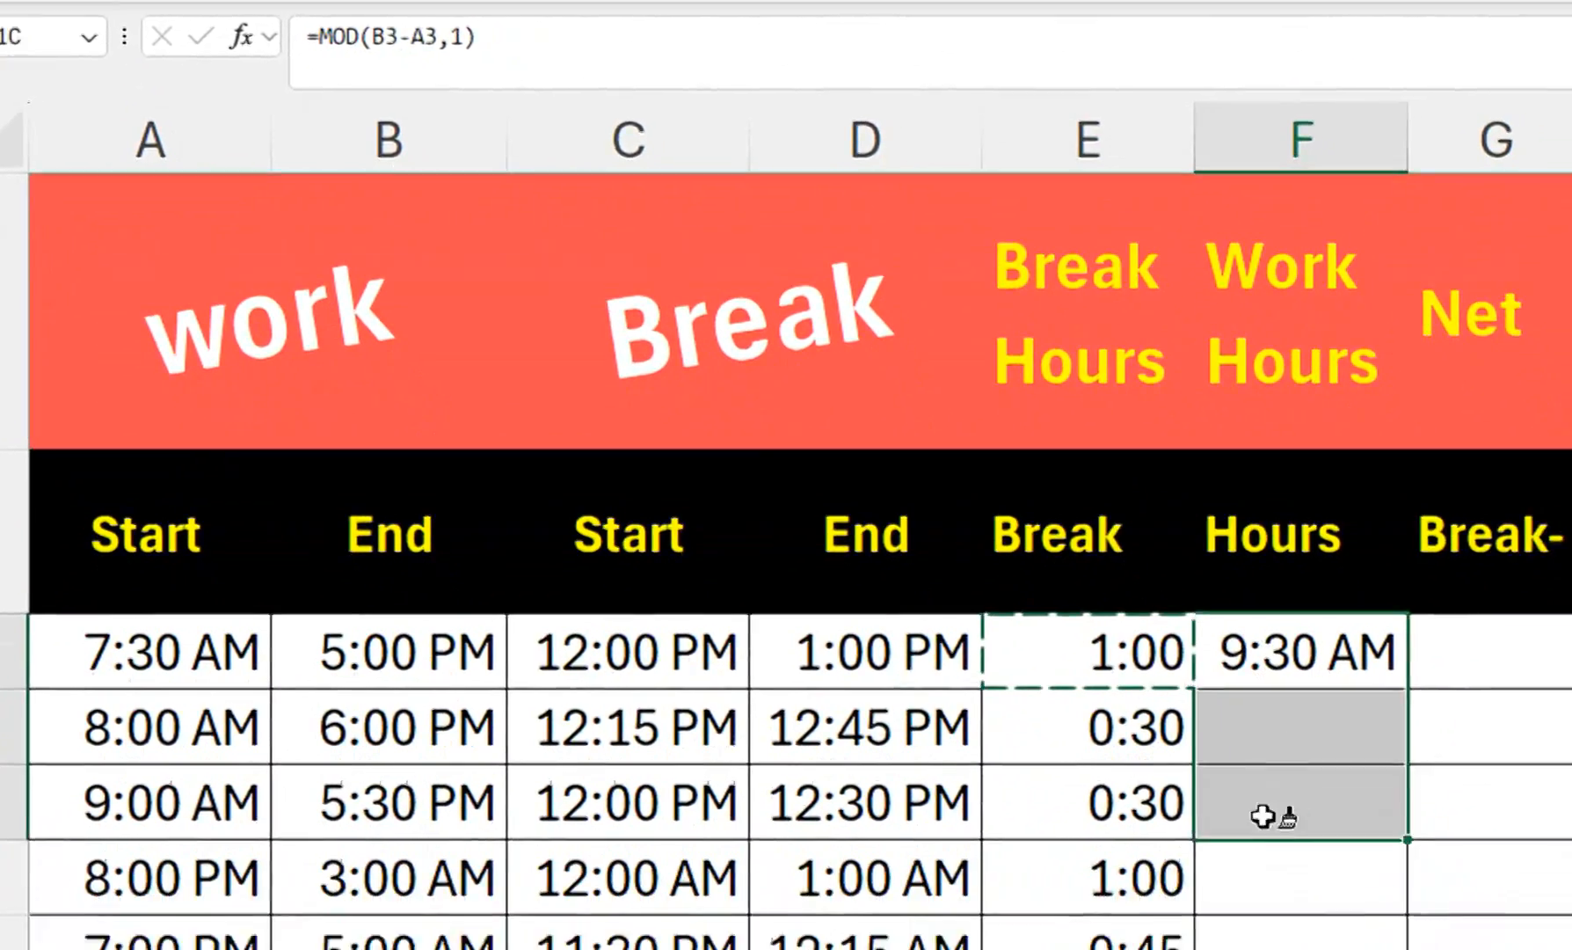
left_click(1259, 459)
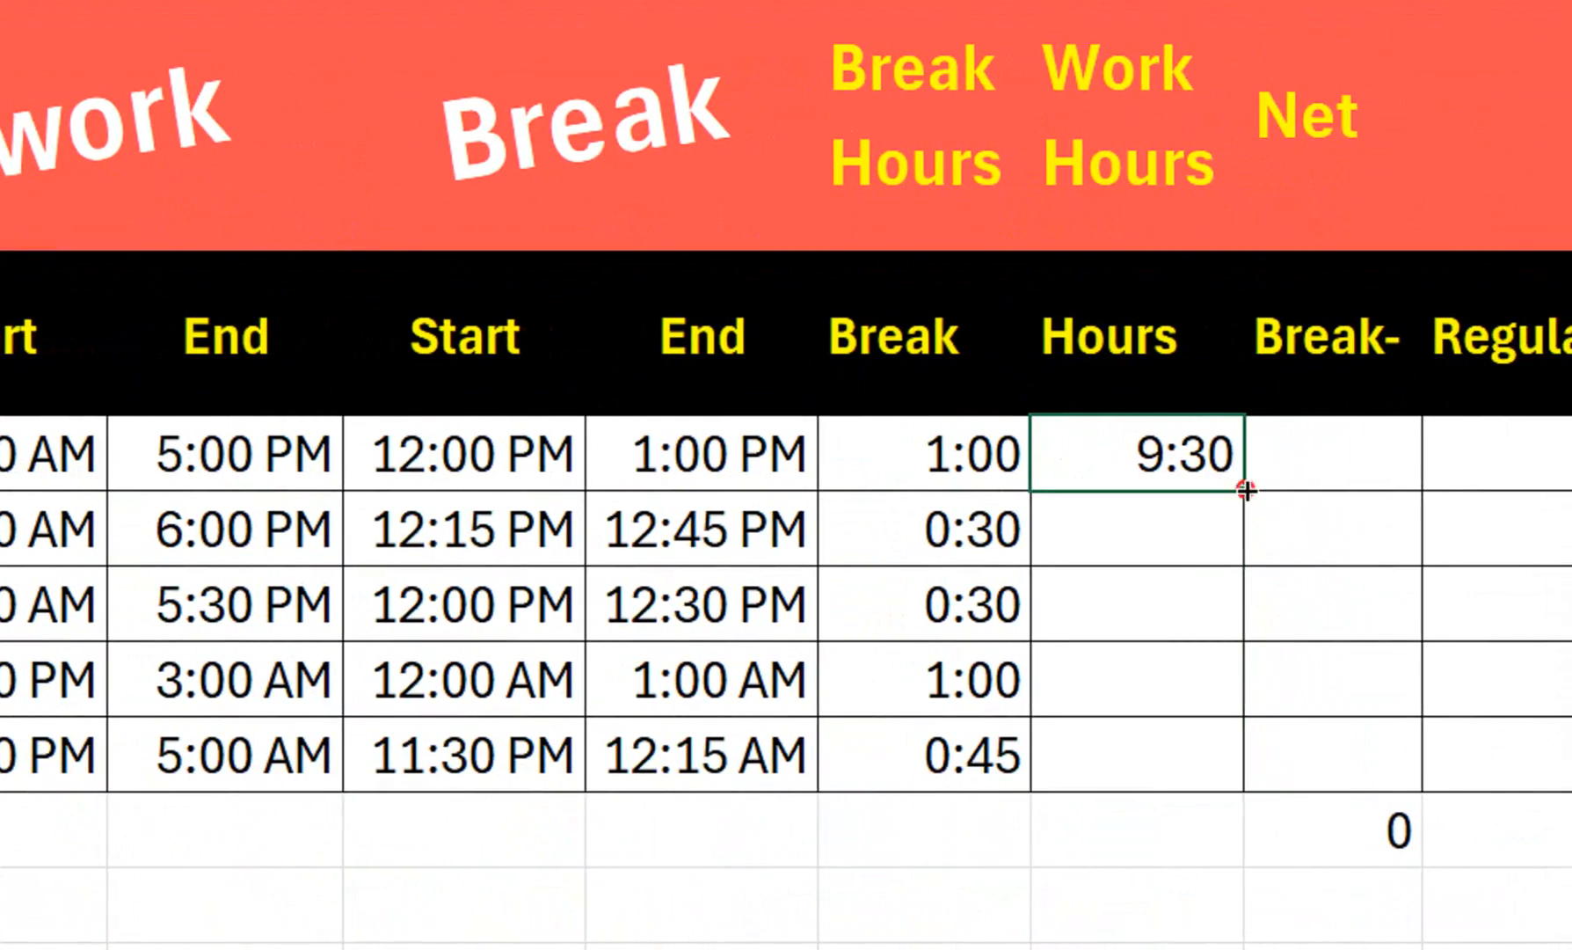
- Fill the work hours formula in F3 down the Hours column to row 7
double_click(1276, 490)
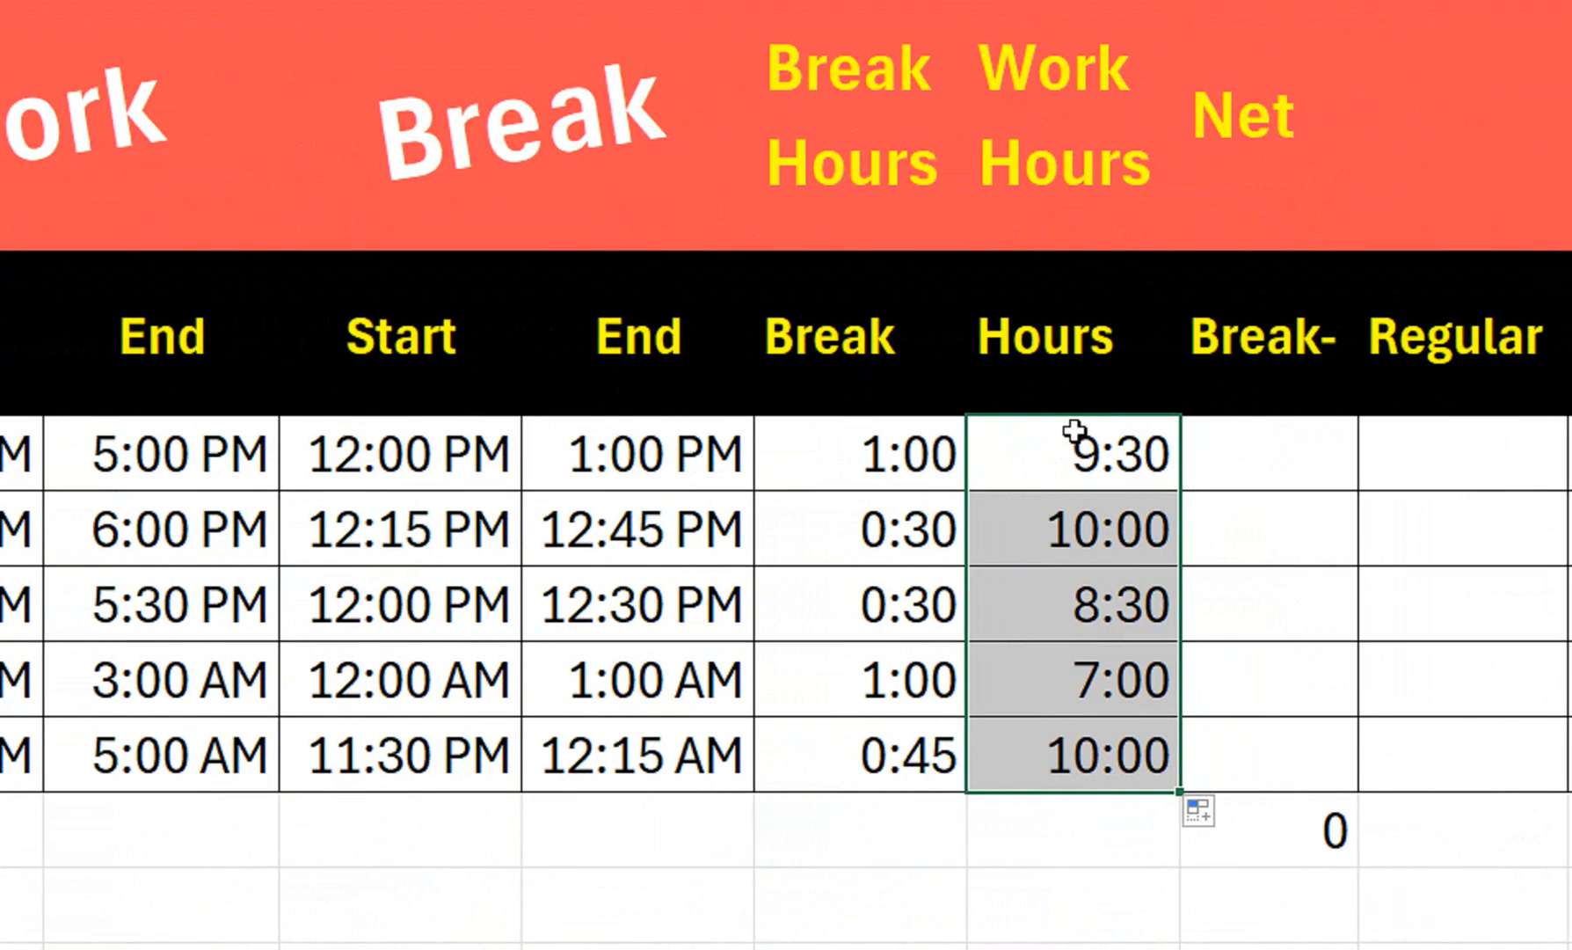
- Calculate the first row's net time in G3 with the formula =F3-E3 and fill it down the Break- column to row 7
left_click(1265, 459)
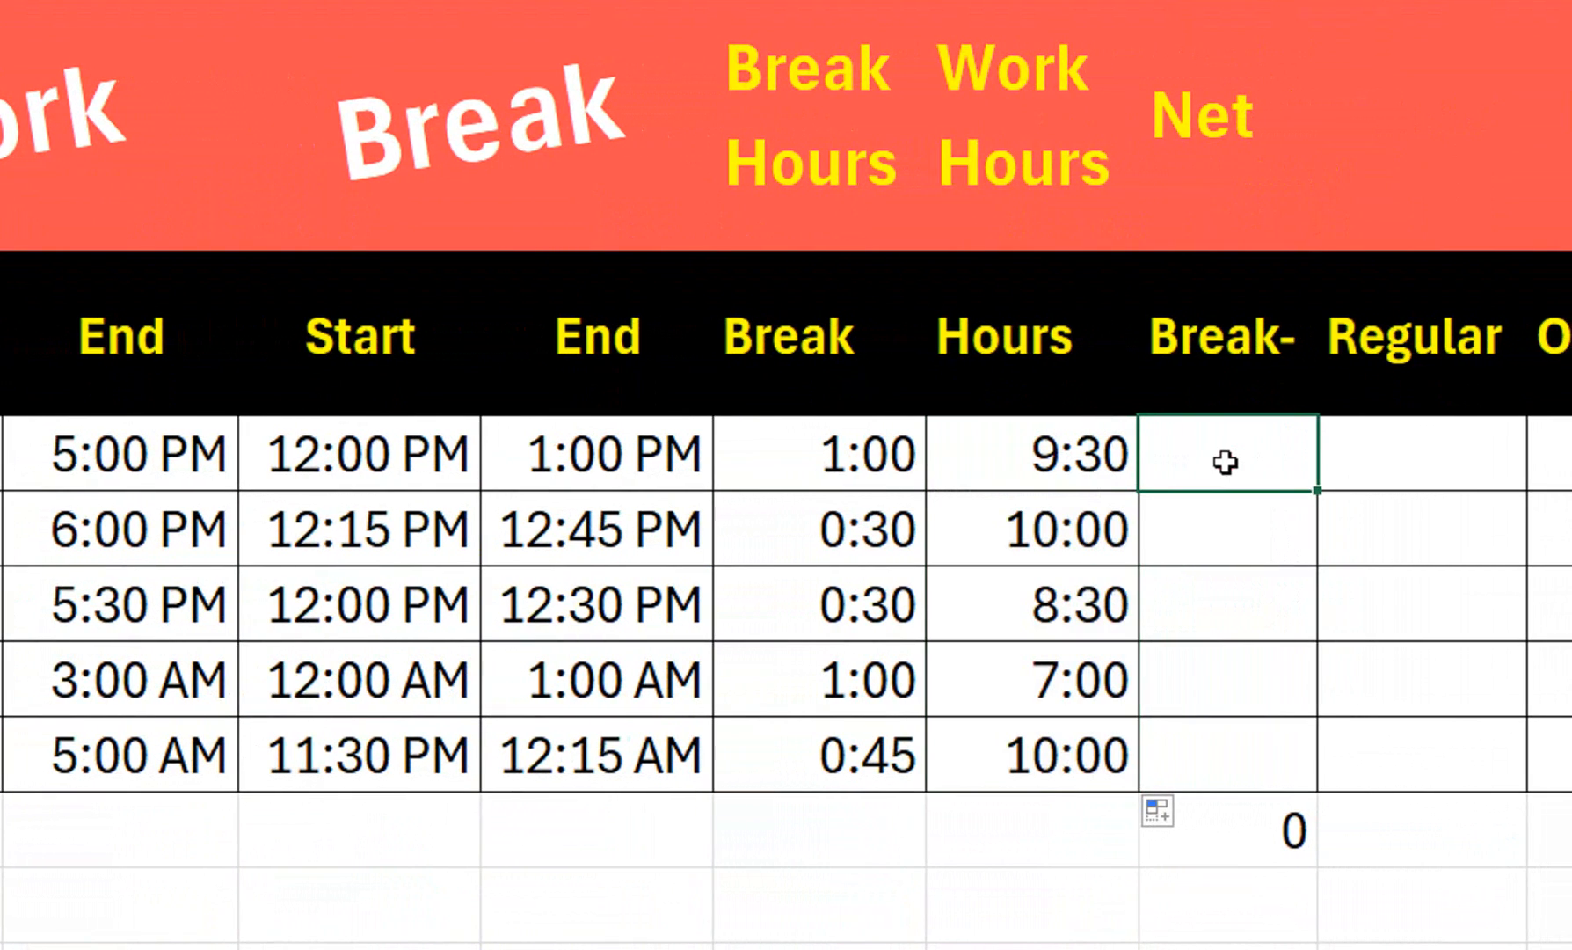
type("=")
left_click(1020, 464)
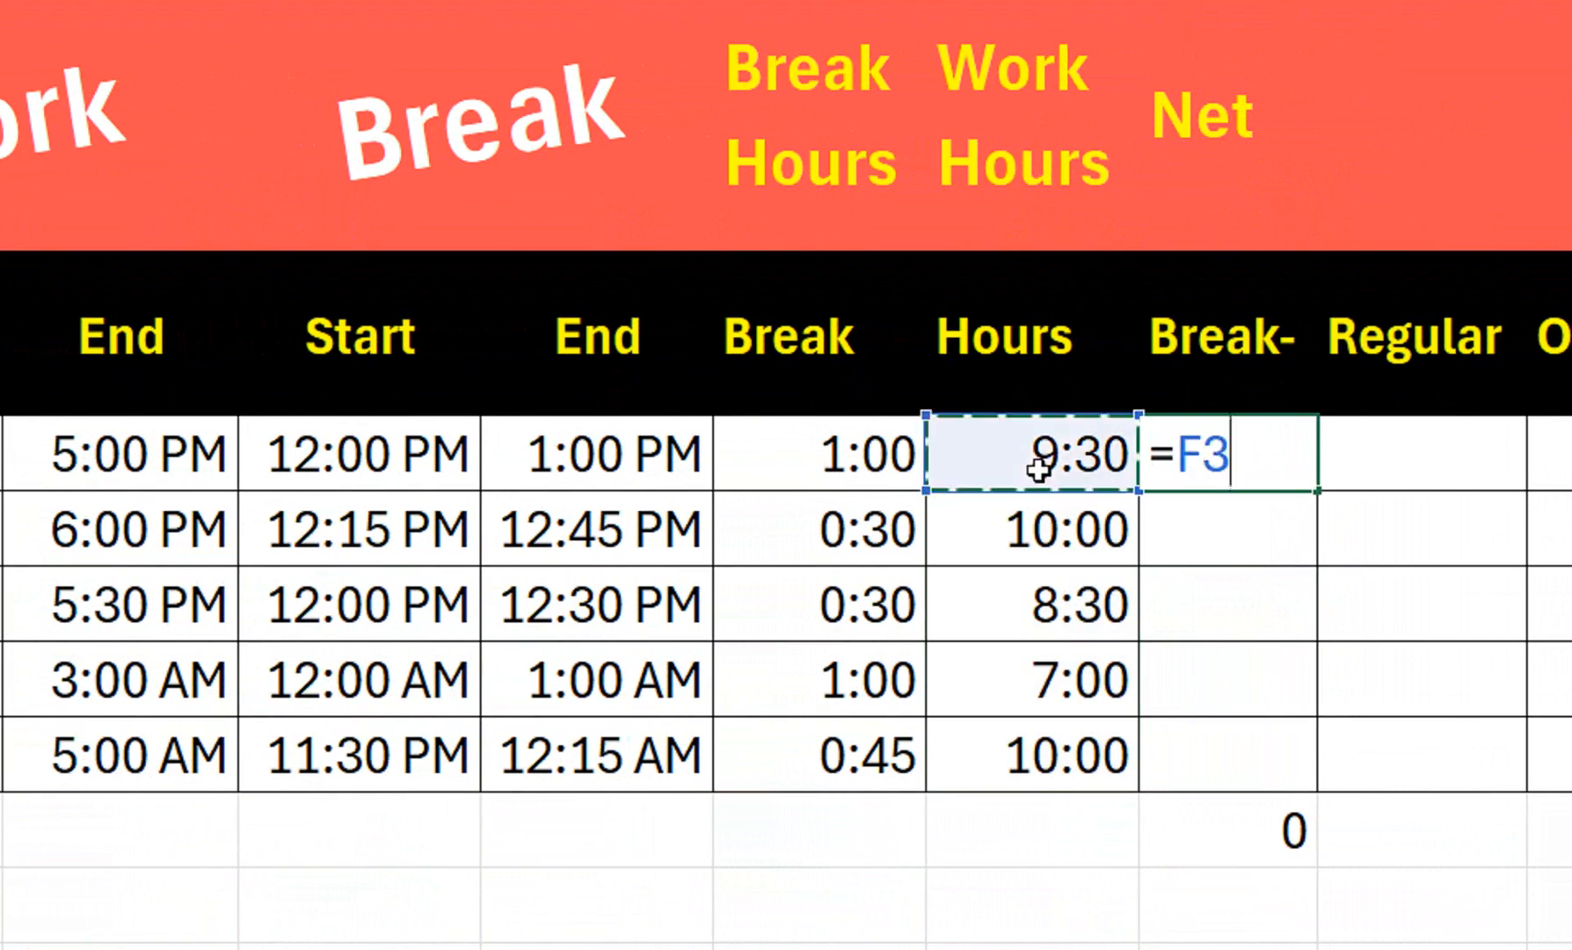
type("-")
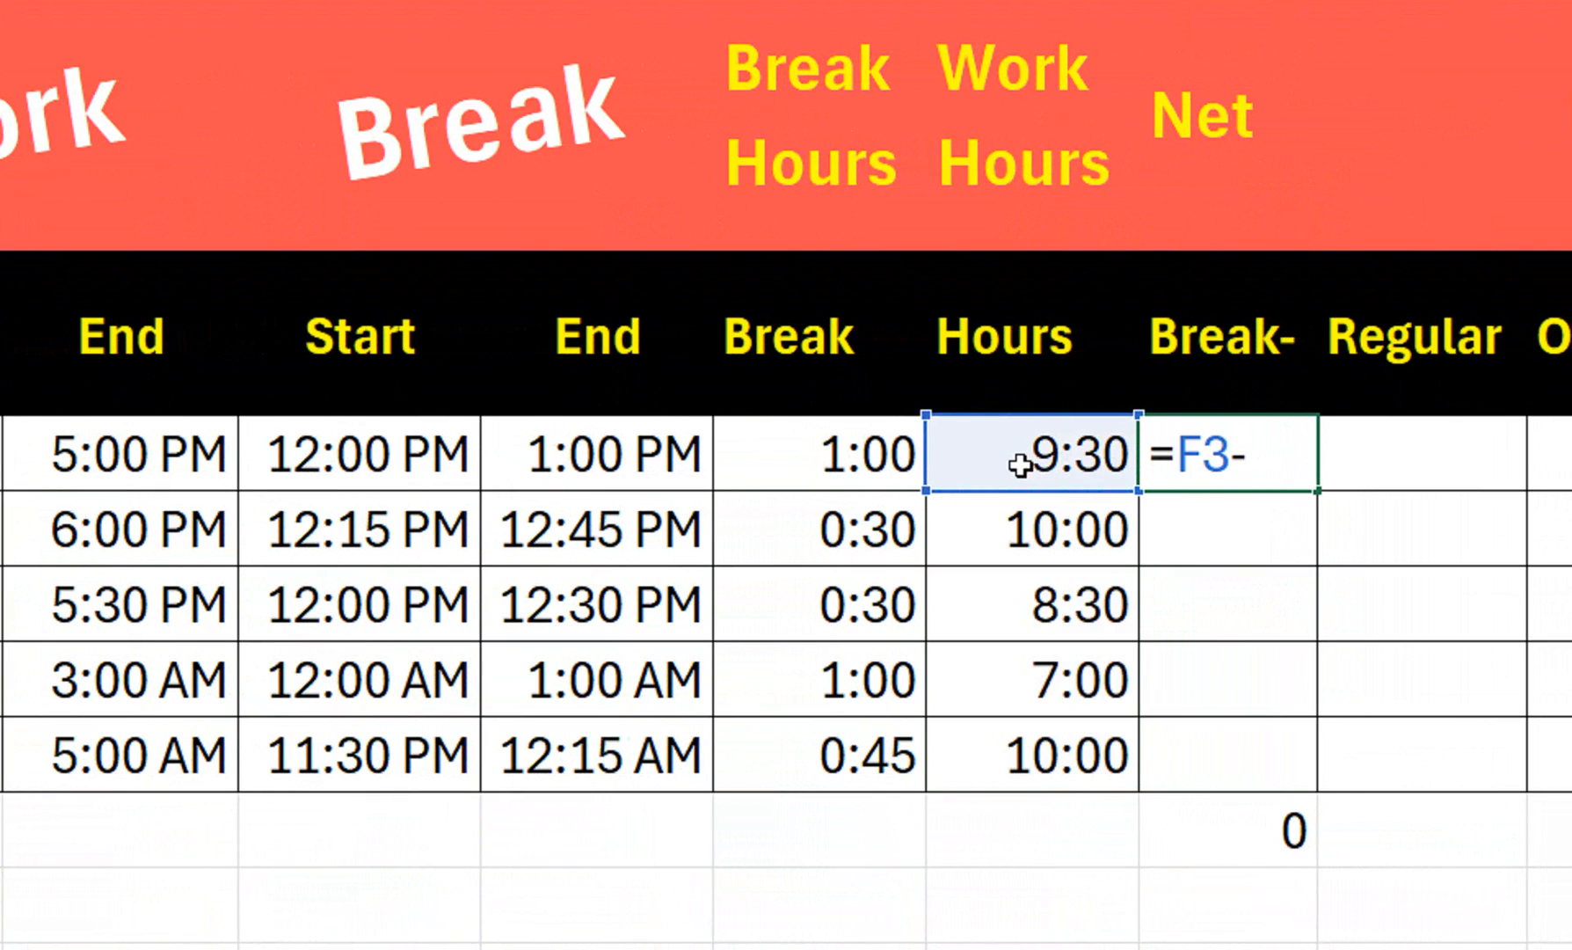
left_click(904, 457)
key("Return")
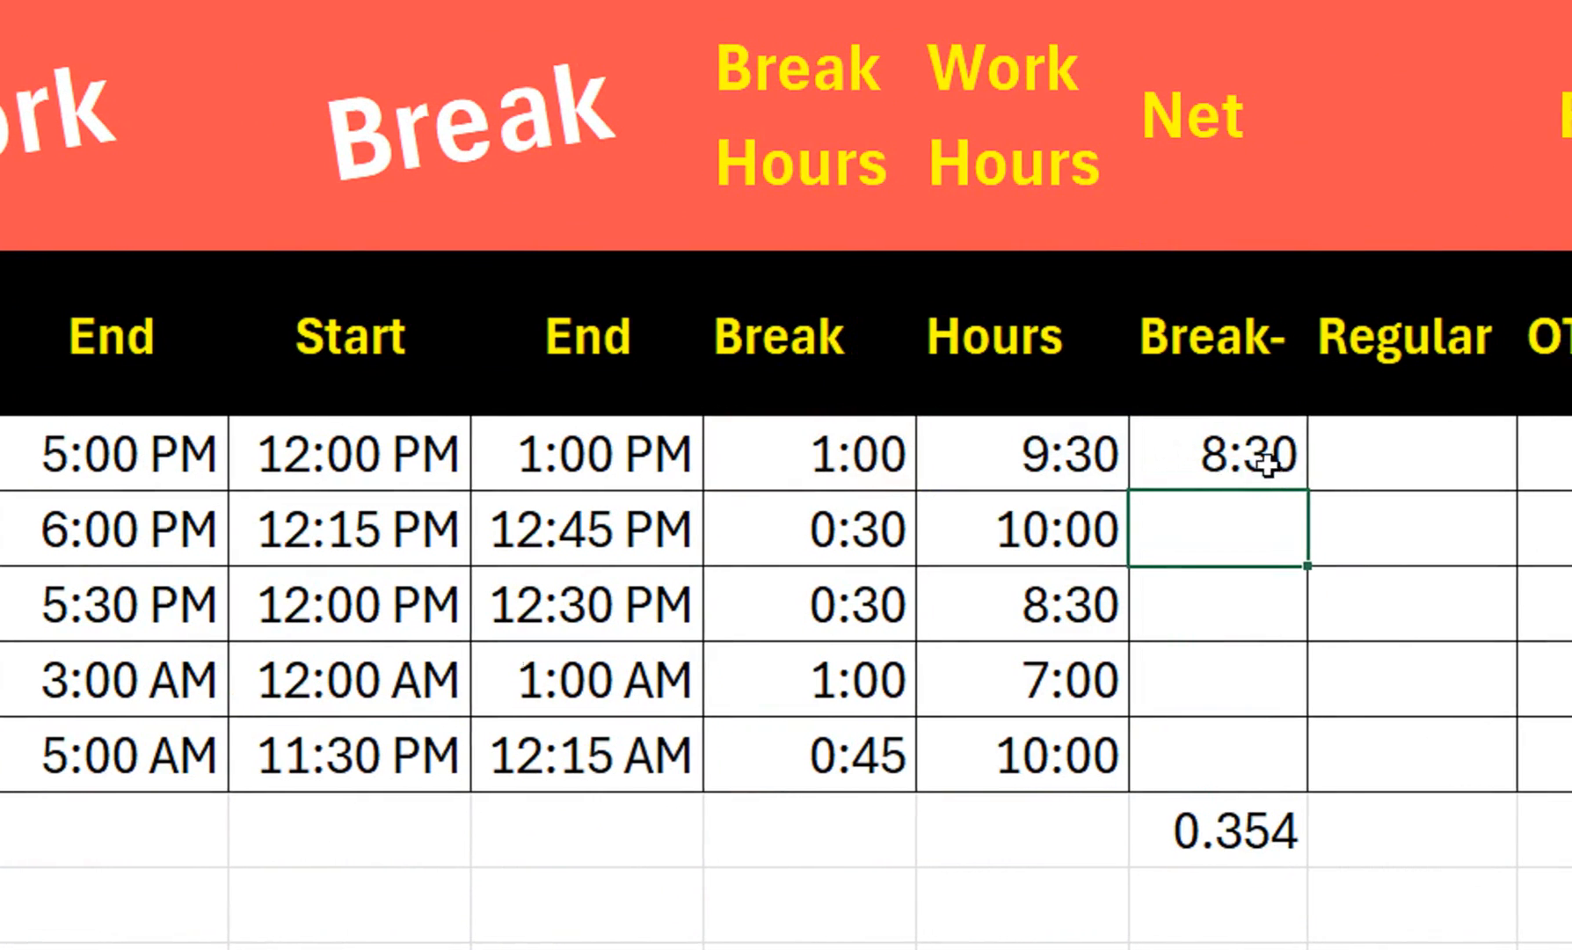
left_click(1272, 459)
double_click(1268, 495)
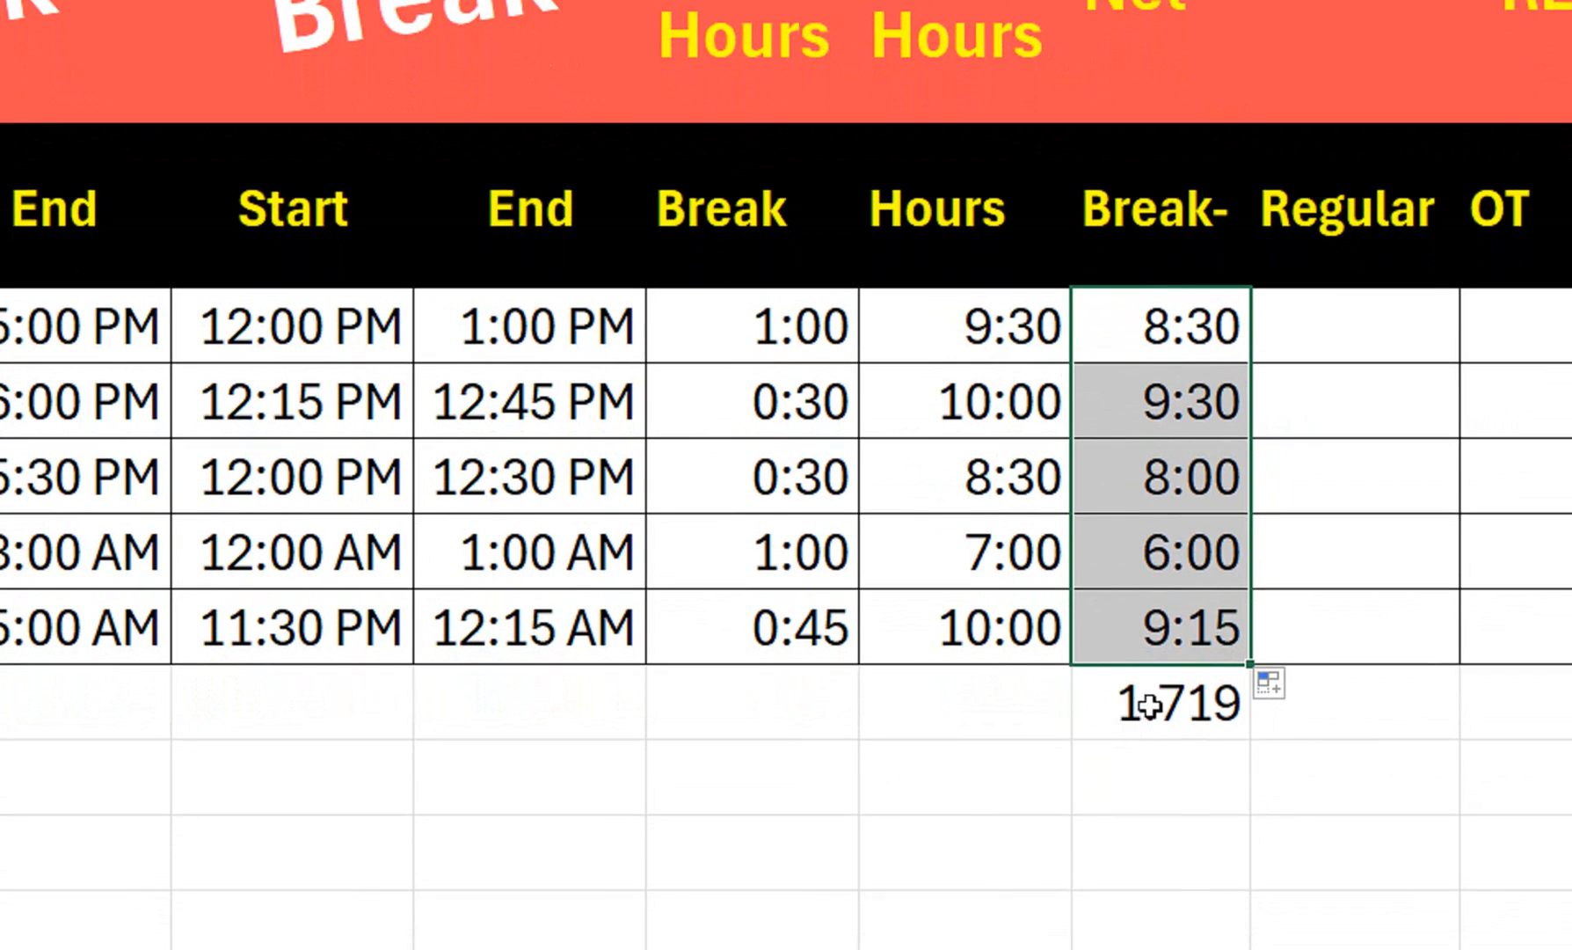
- Format the net time total in G8 with the custom number format [h]:mm
left_click(1143, 774)
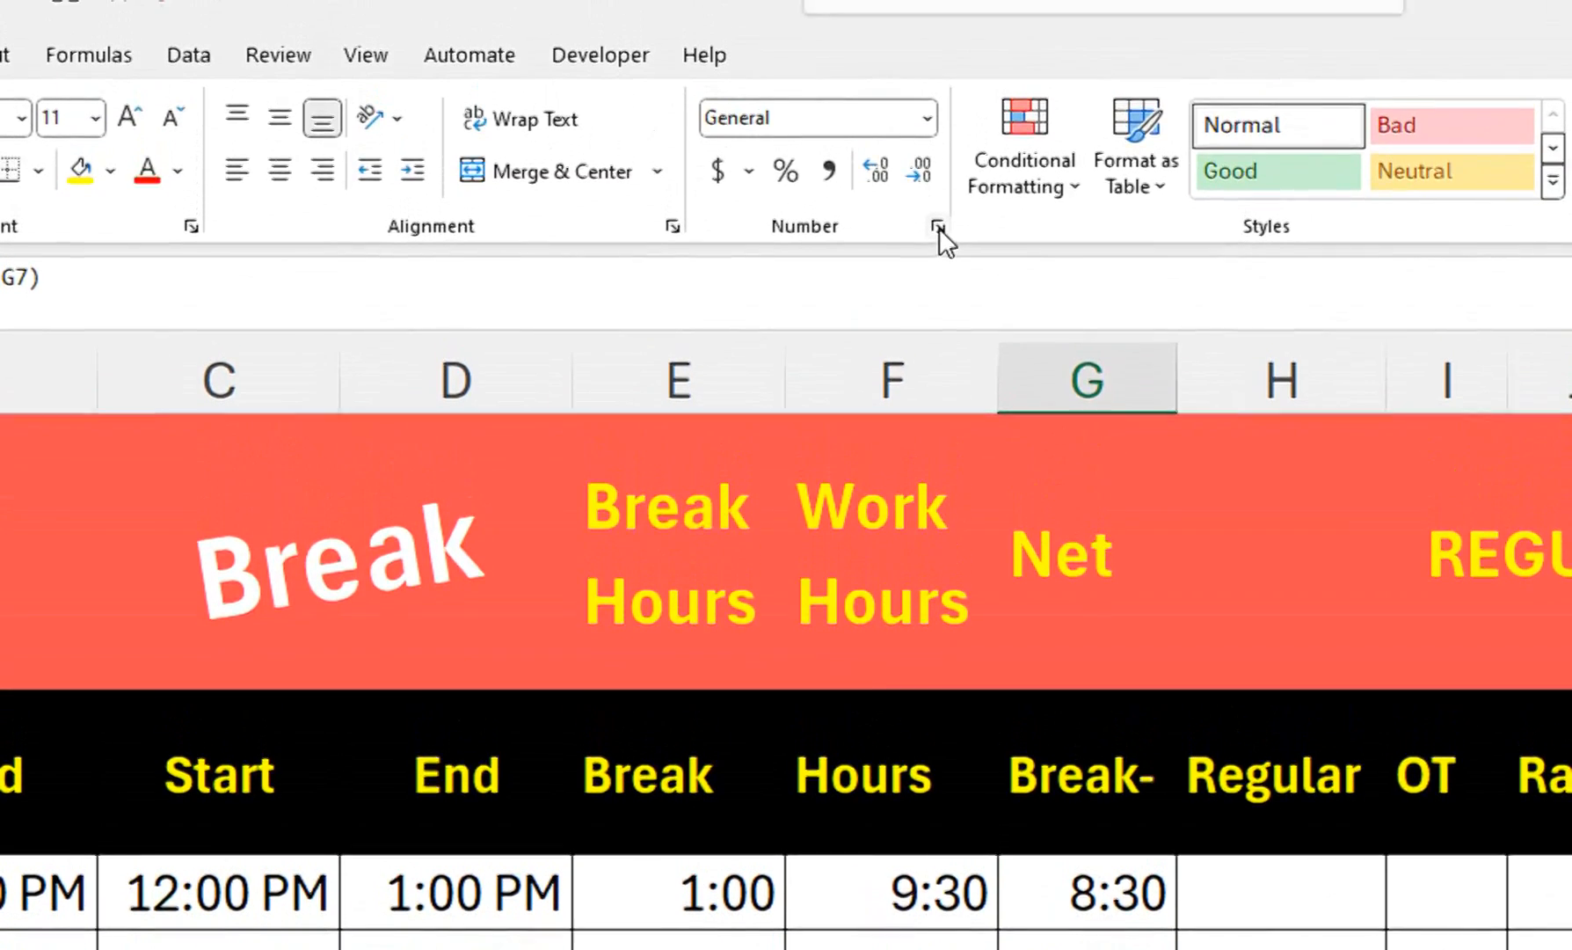
left_click(938, 226)
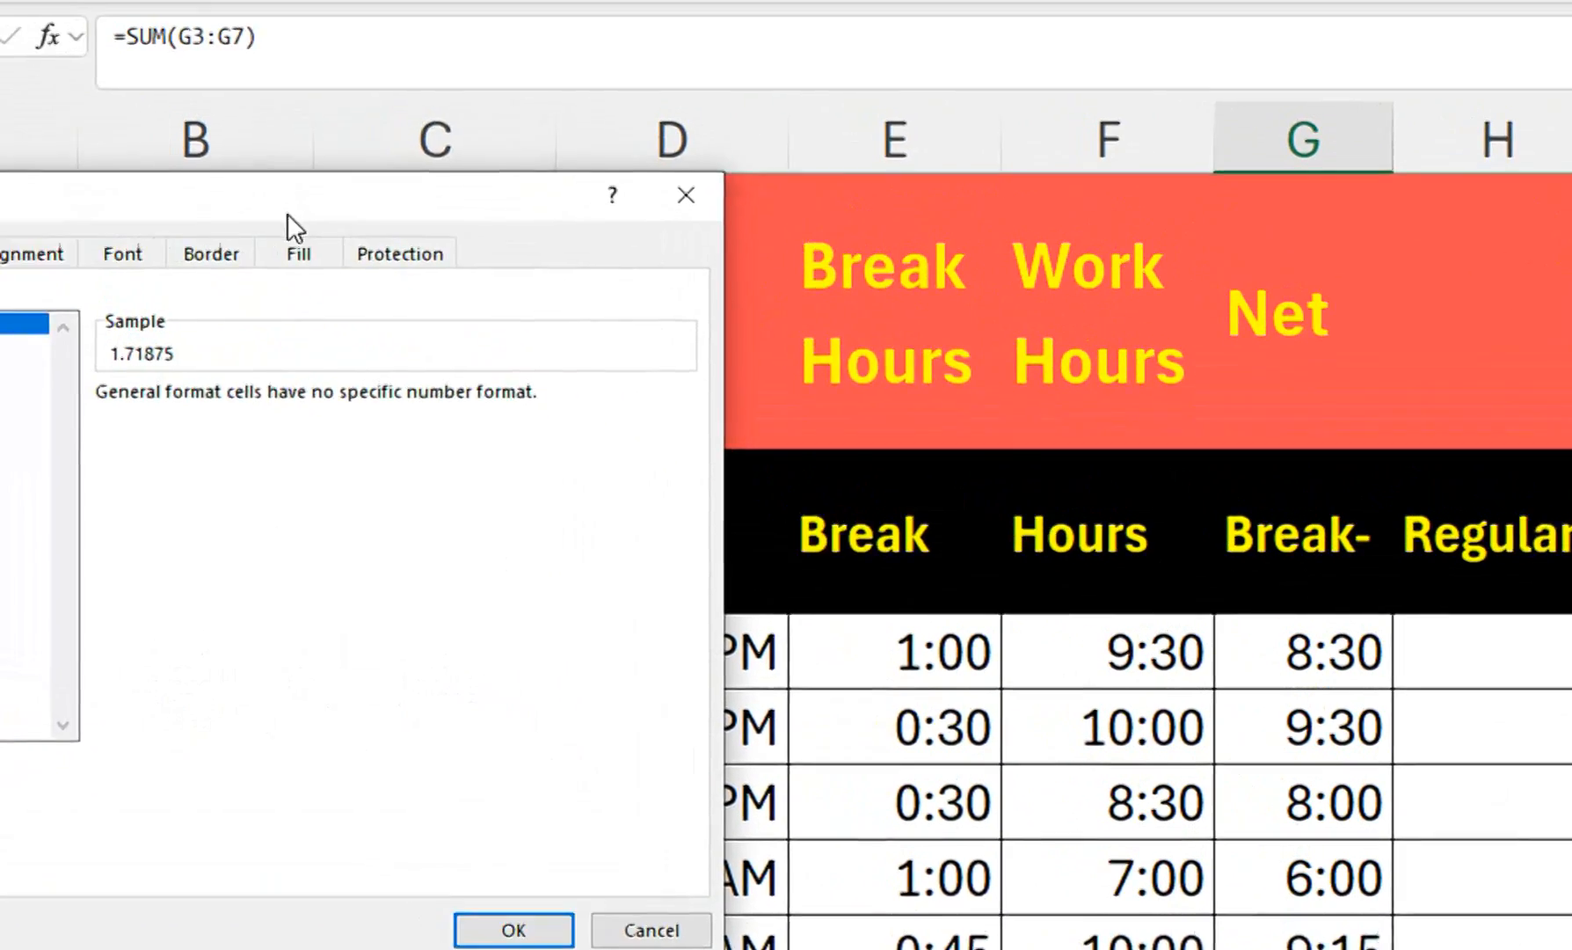
left_click_drag(284, 219, 736, 533)
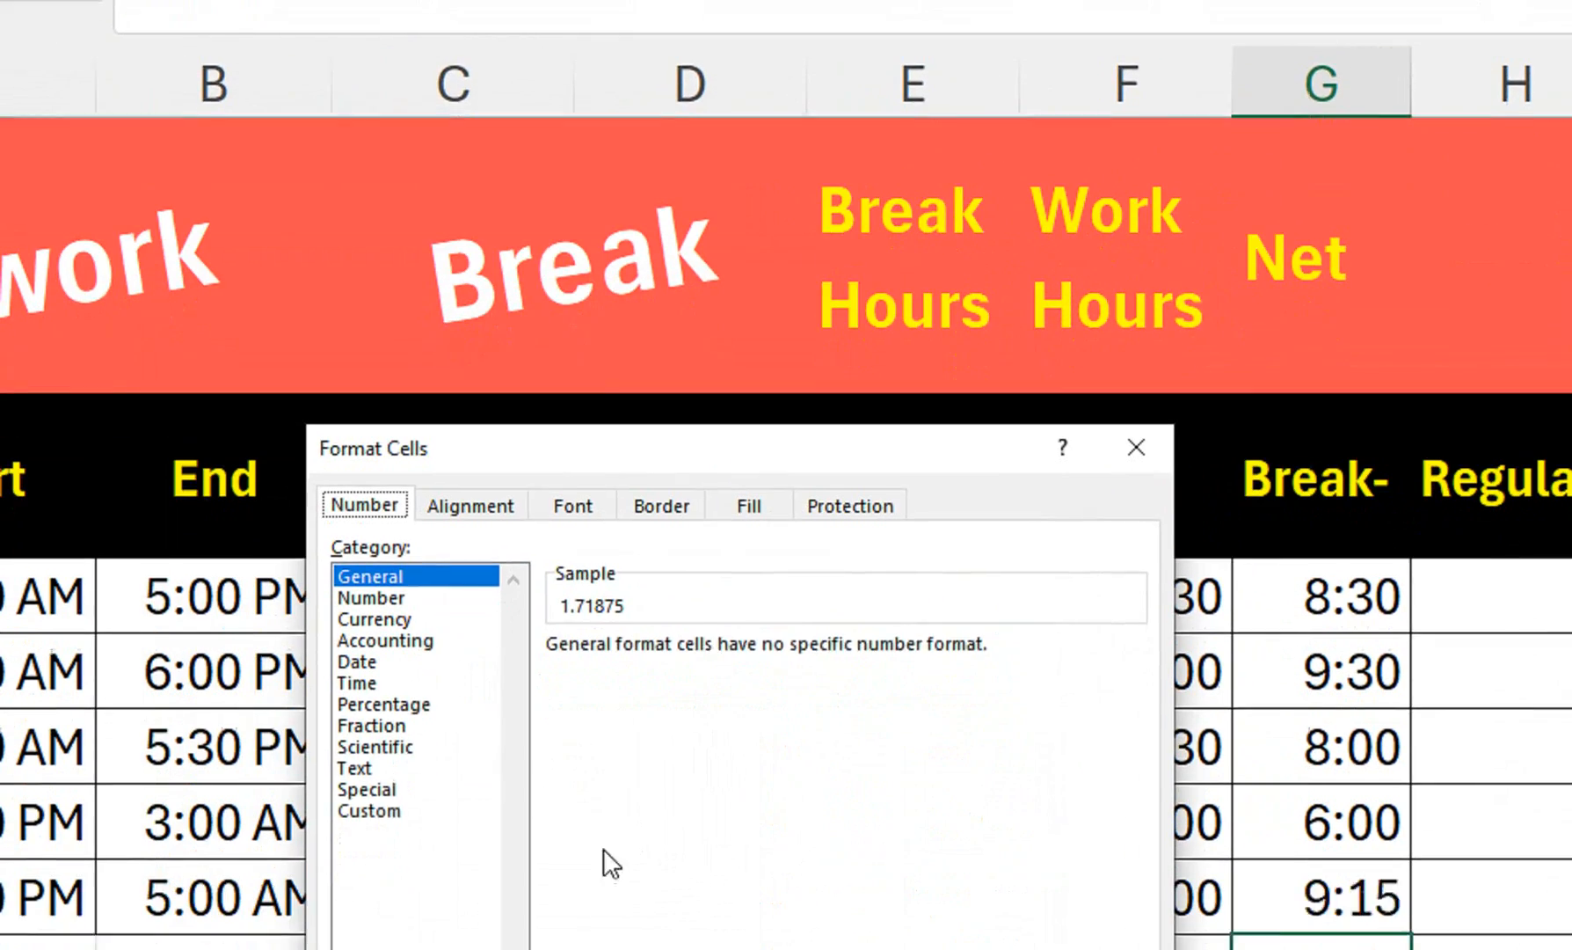
left_click(369, 876)
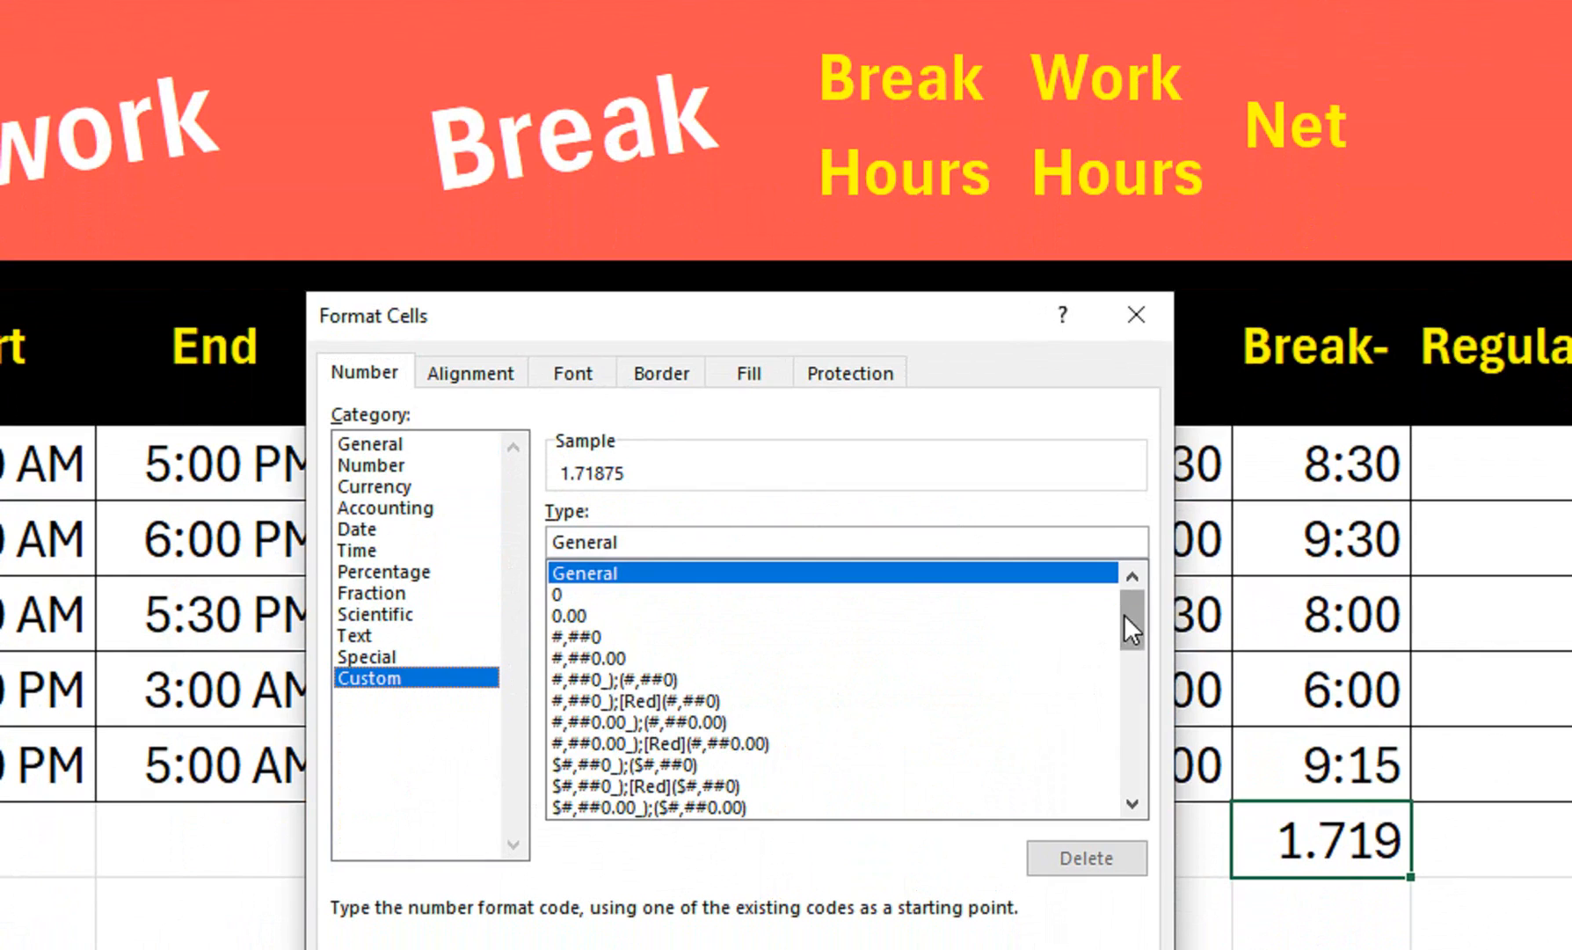
left_click_drag(1126, 616, 1129, 714)
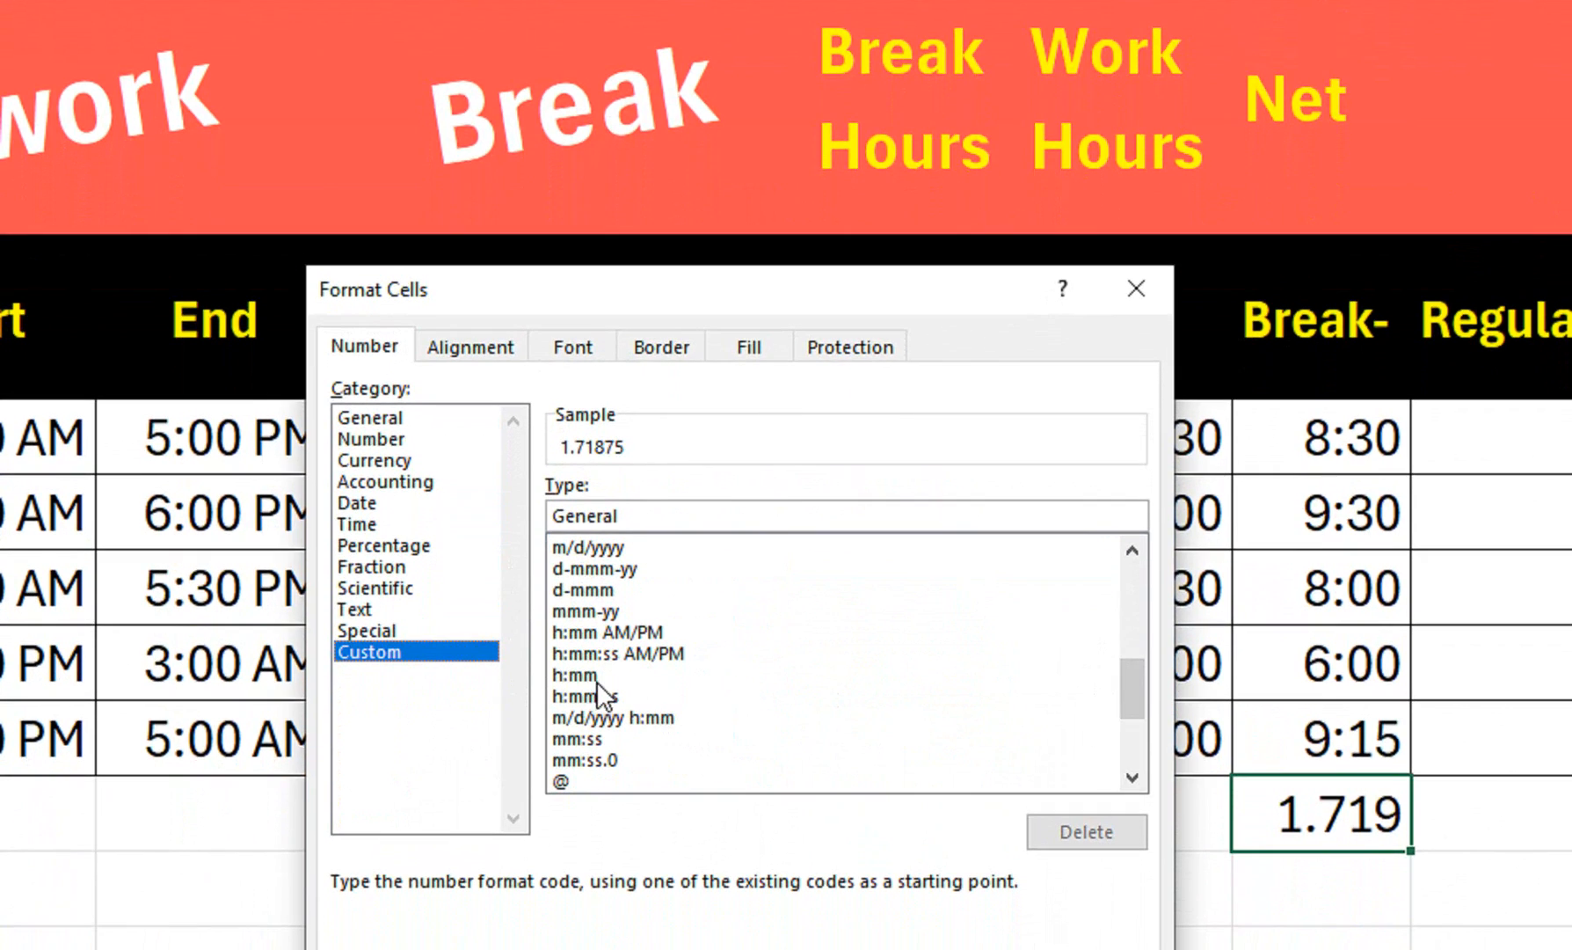
left_click(598, 677)
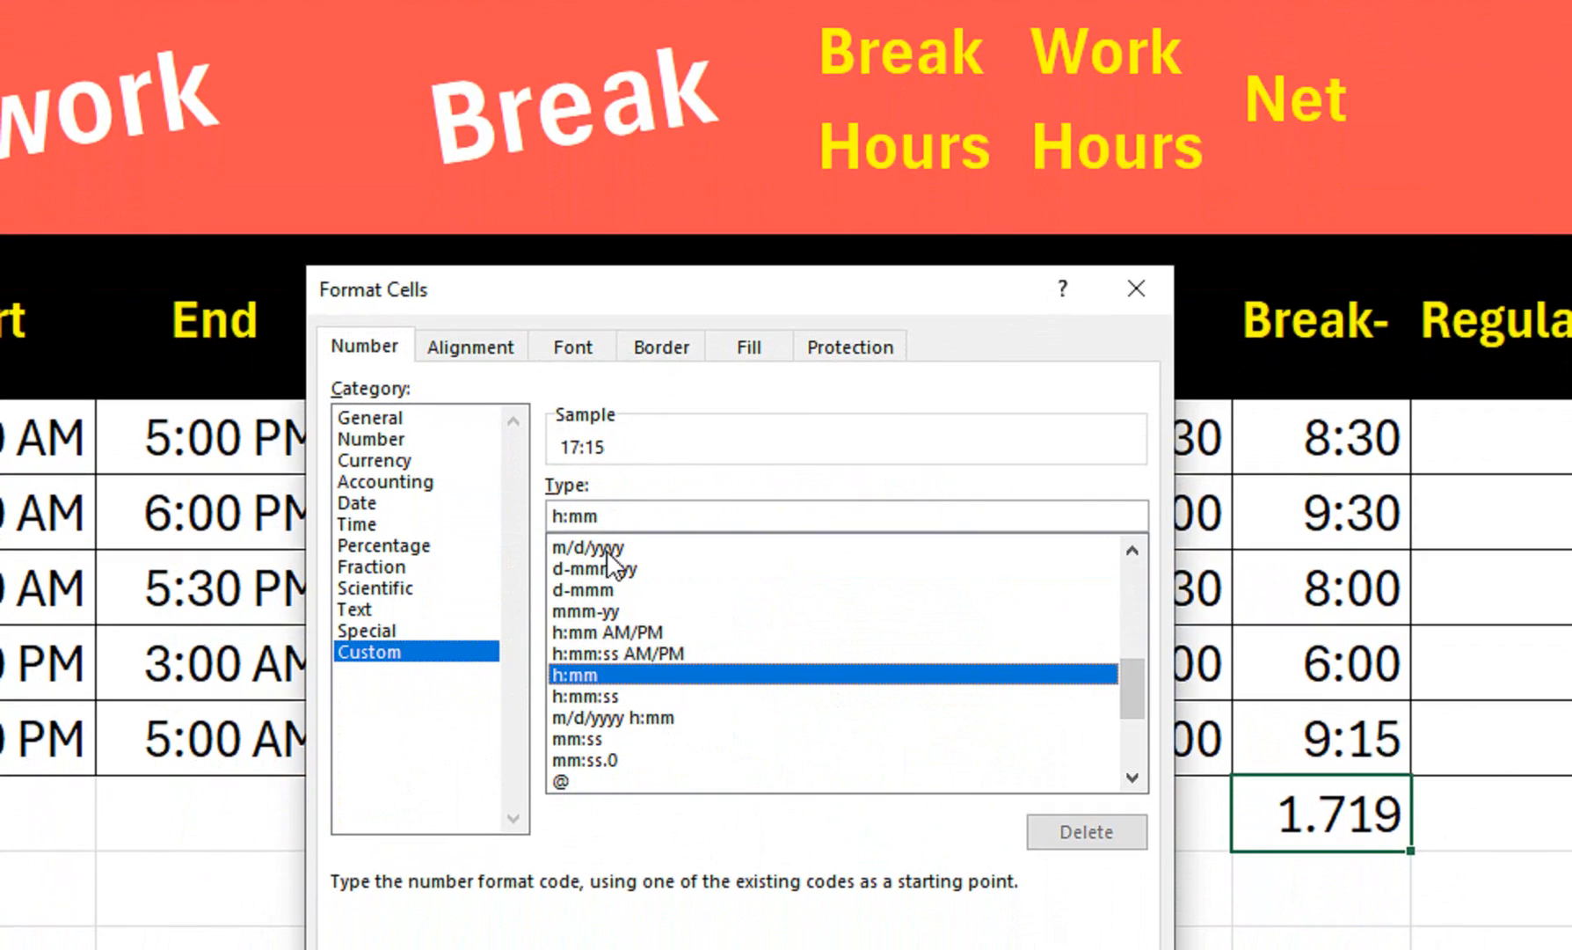
left_click(556, 515)
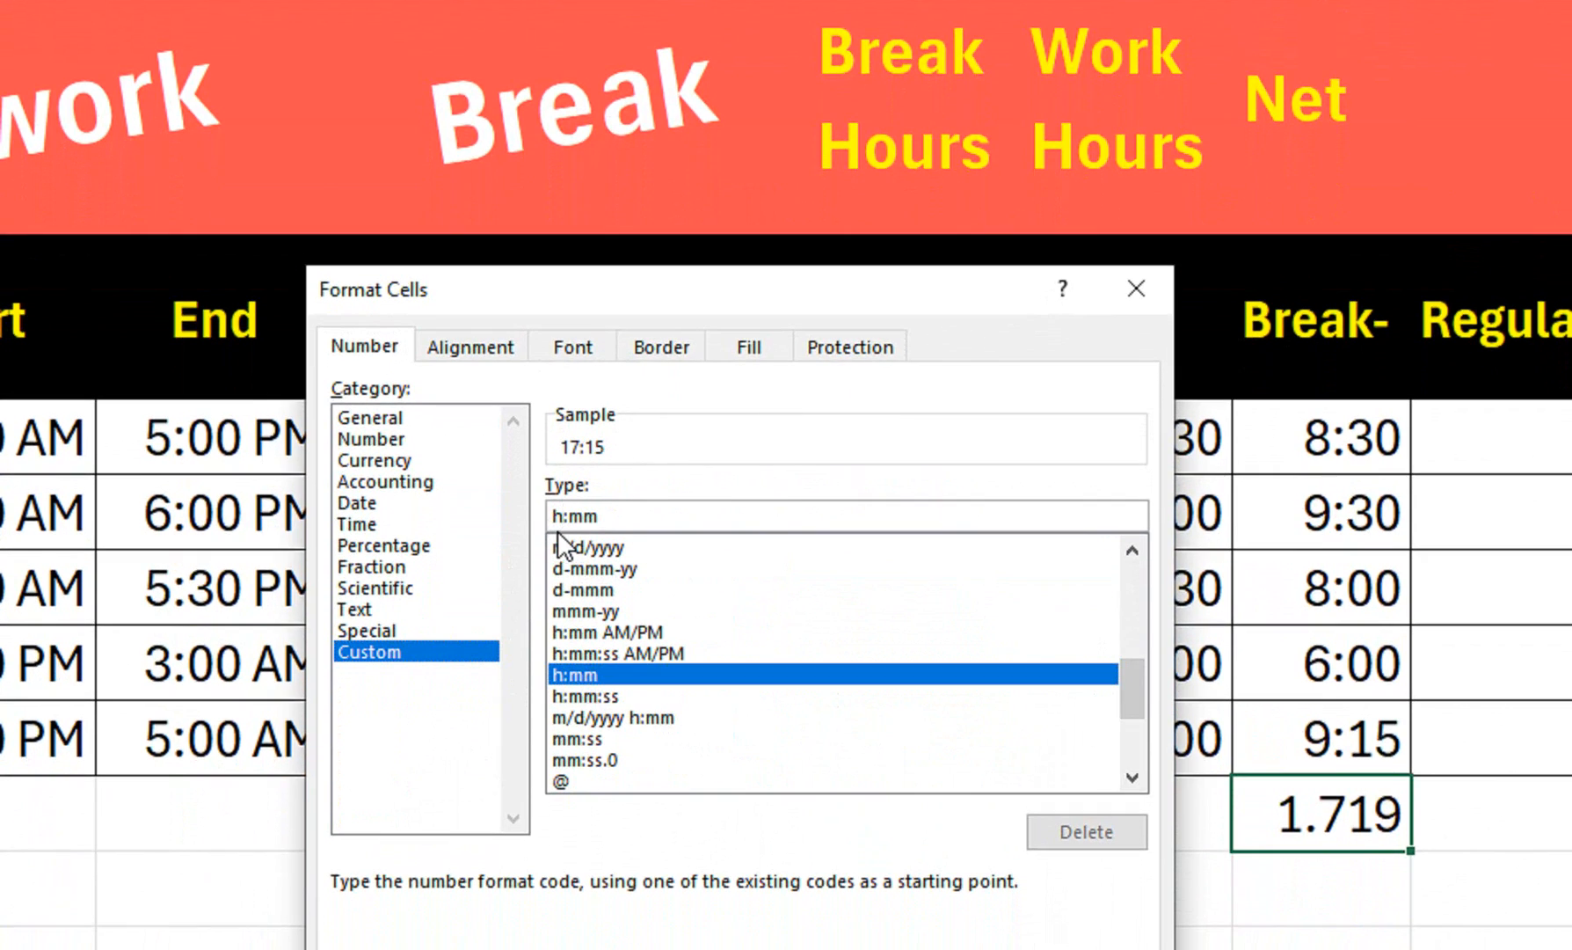
type("]")
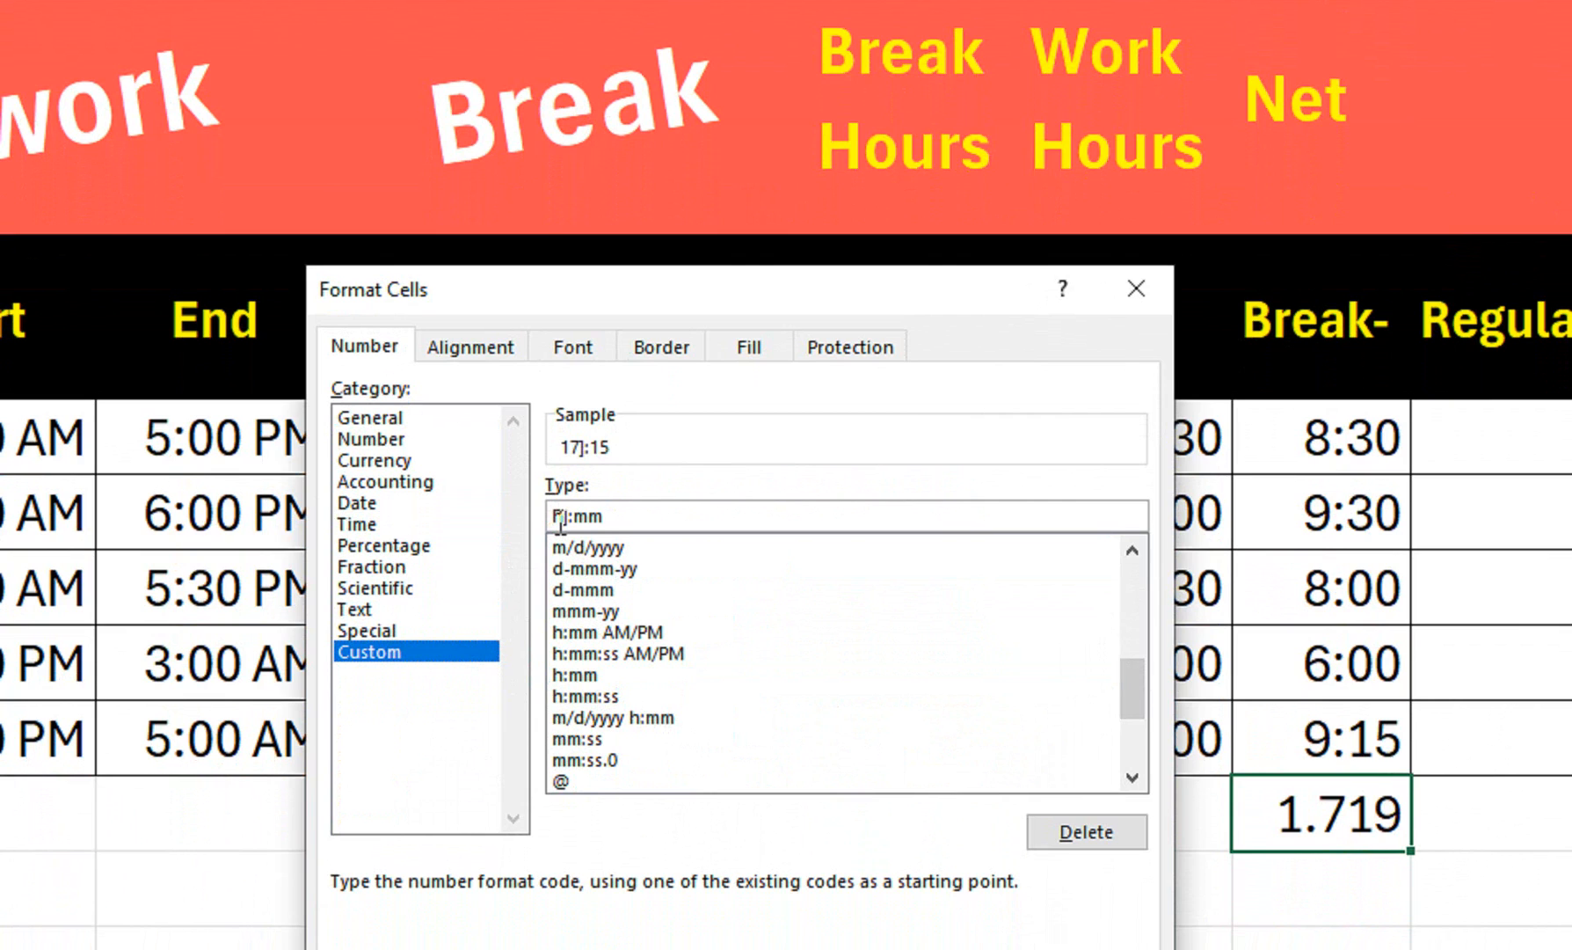
key("Home")
type("[")
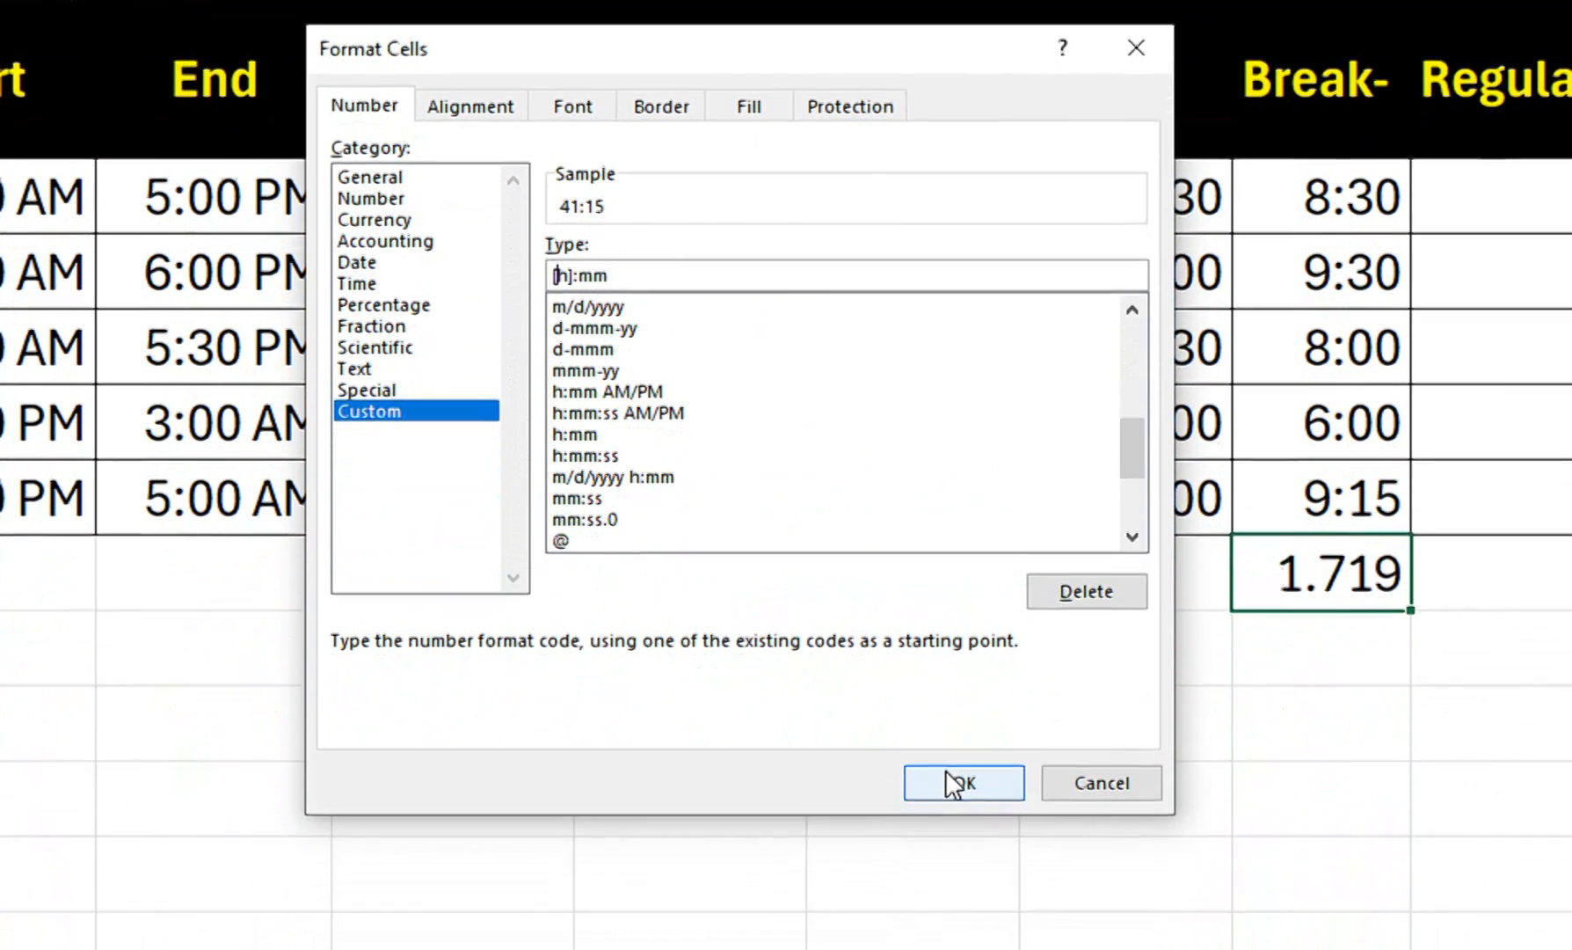
left_click(954, 783)
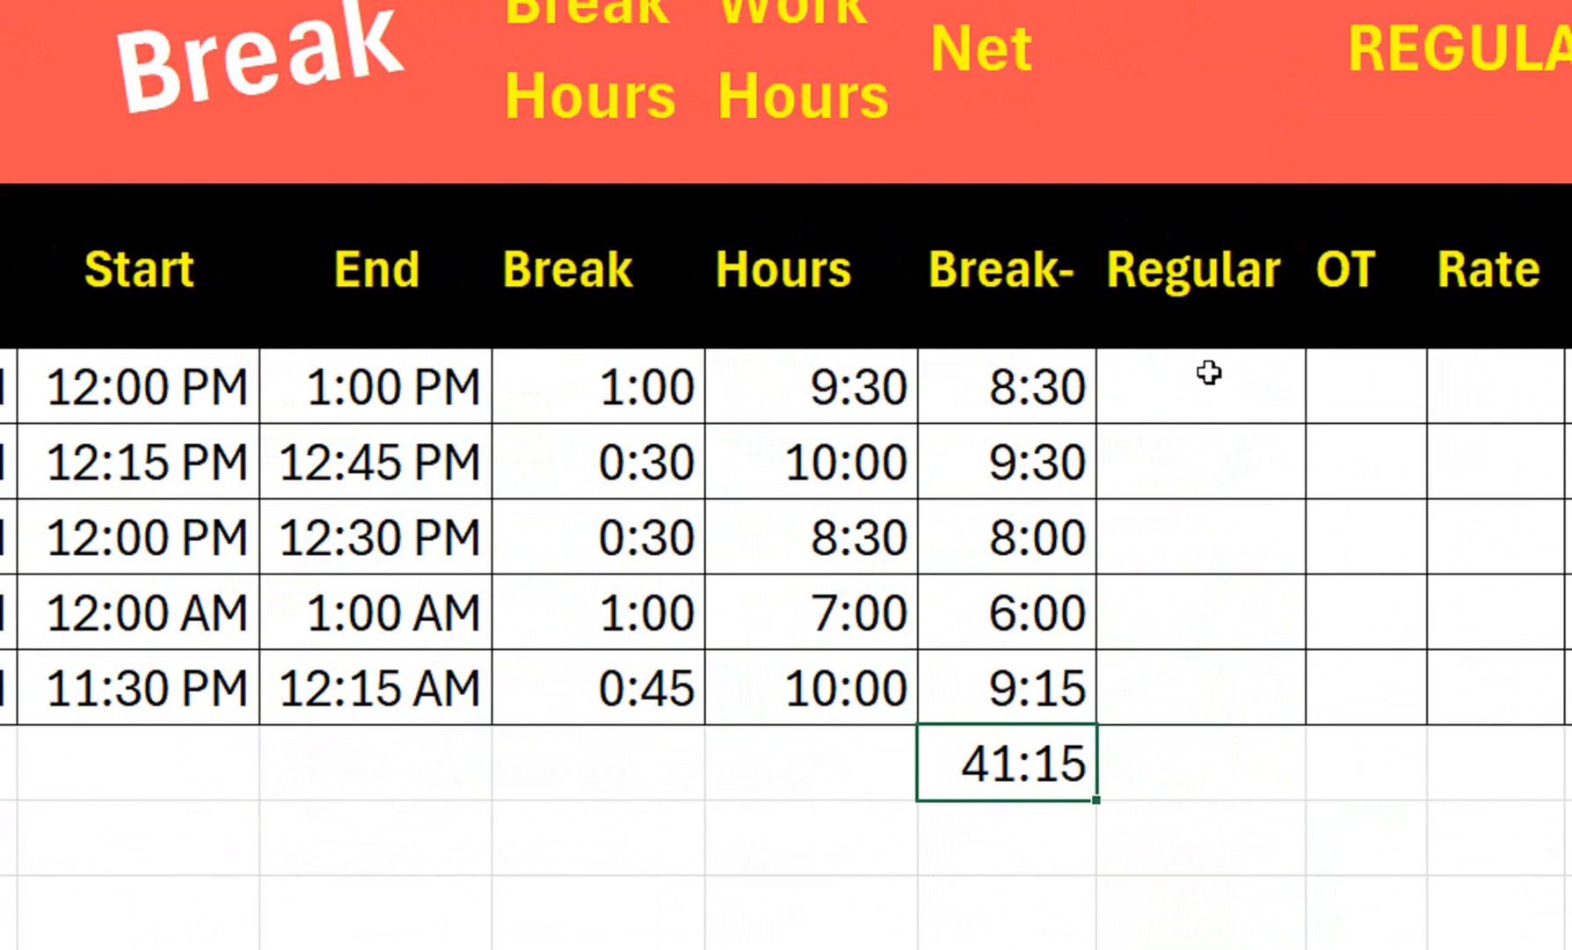
- Start the first row's regular hours formula in H3 as =MIN(HOUR(G3
left_click(1209, 372)
type("=")
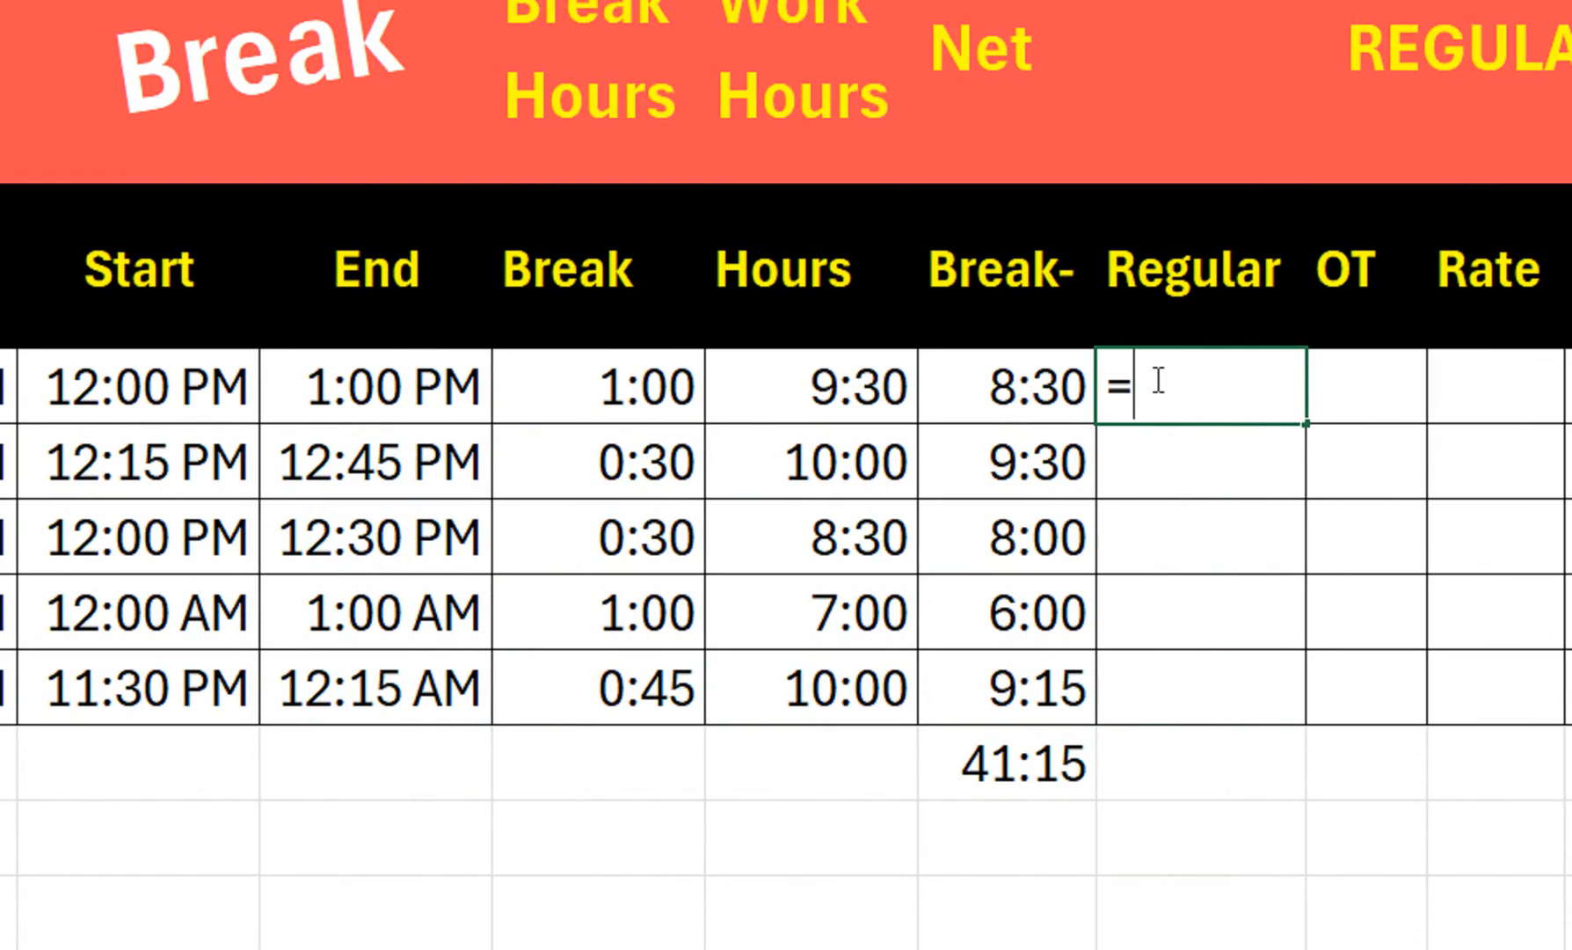
type("min")
key("Tab")
type("hour")
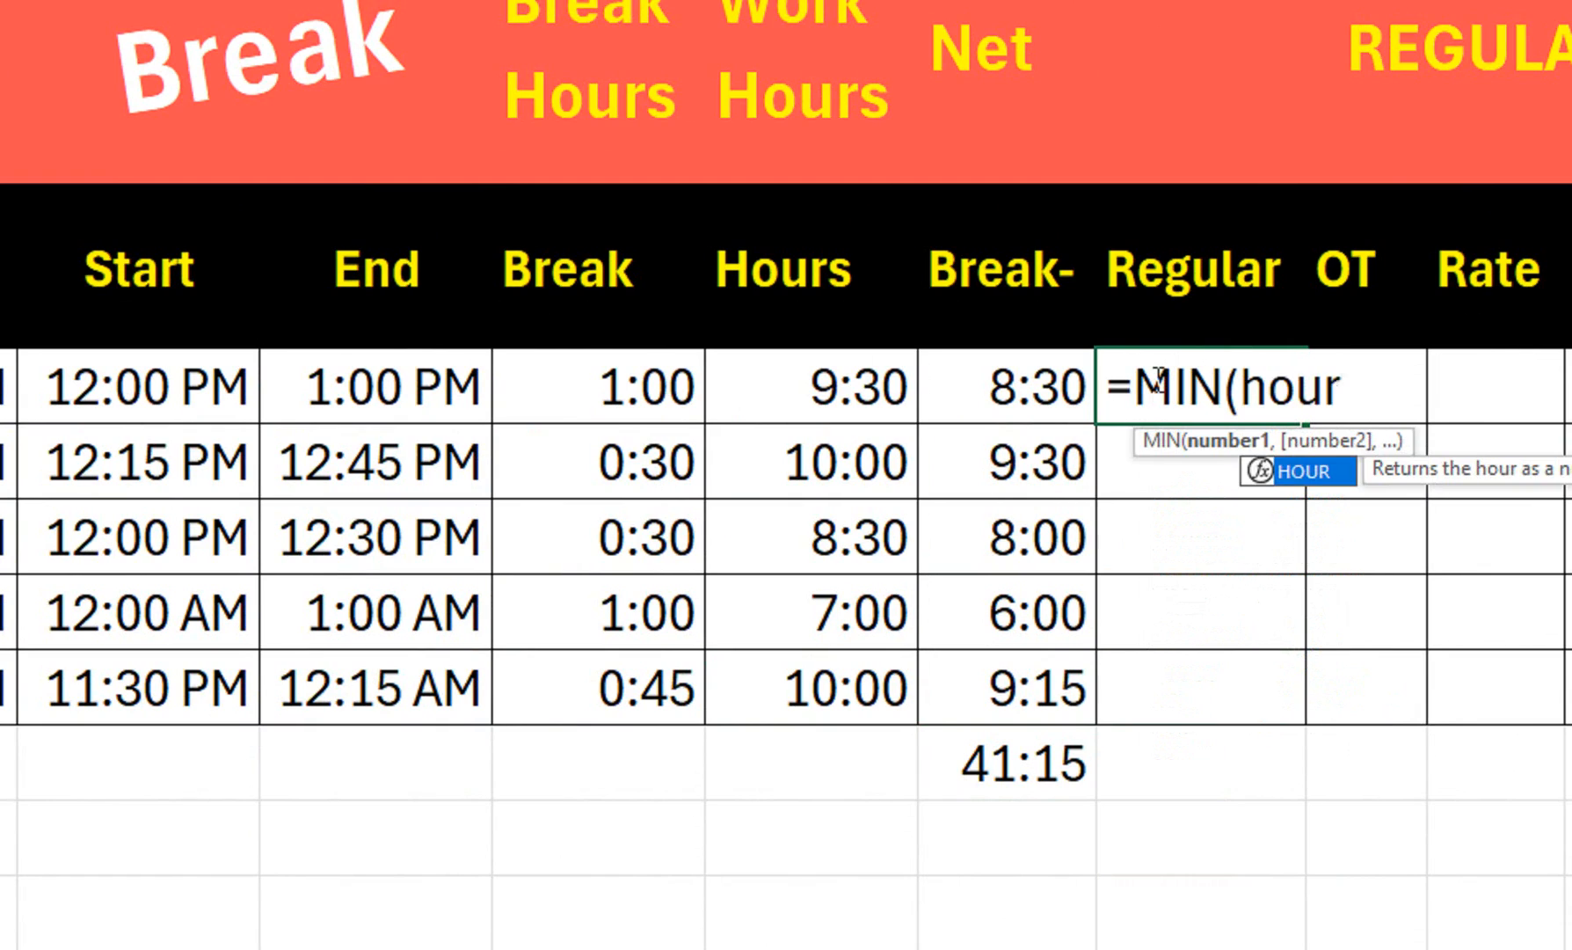
key("Tab")
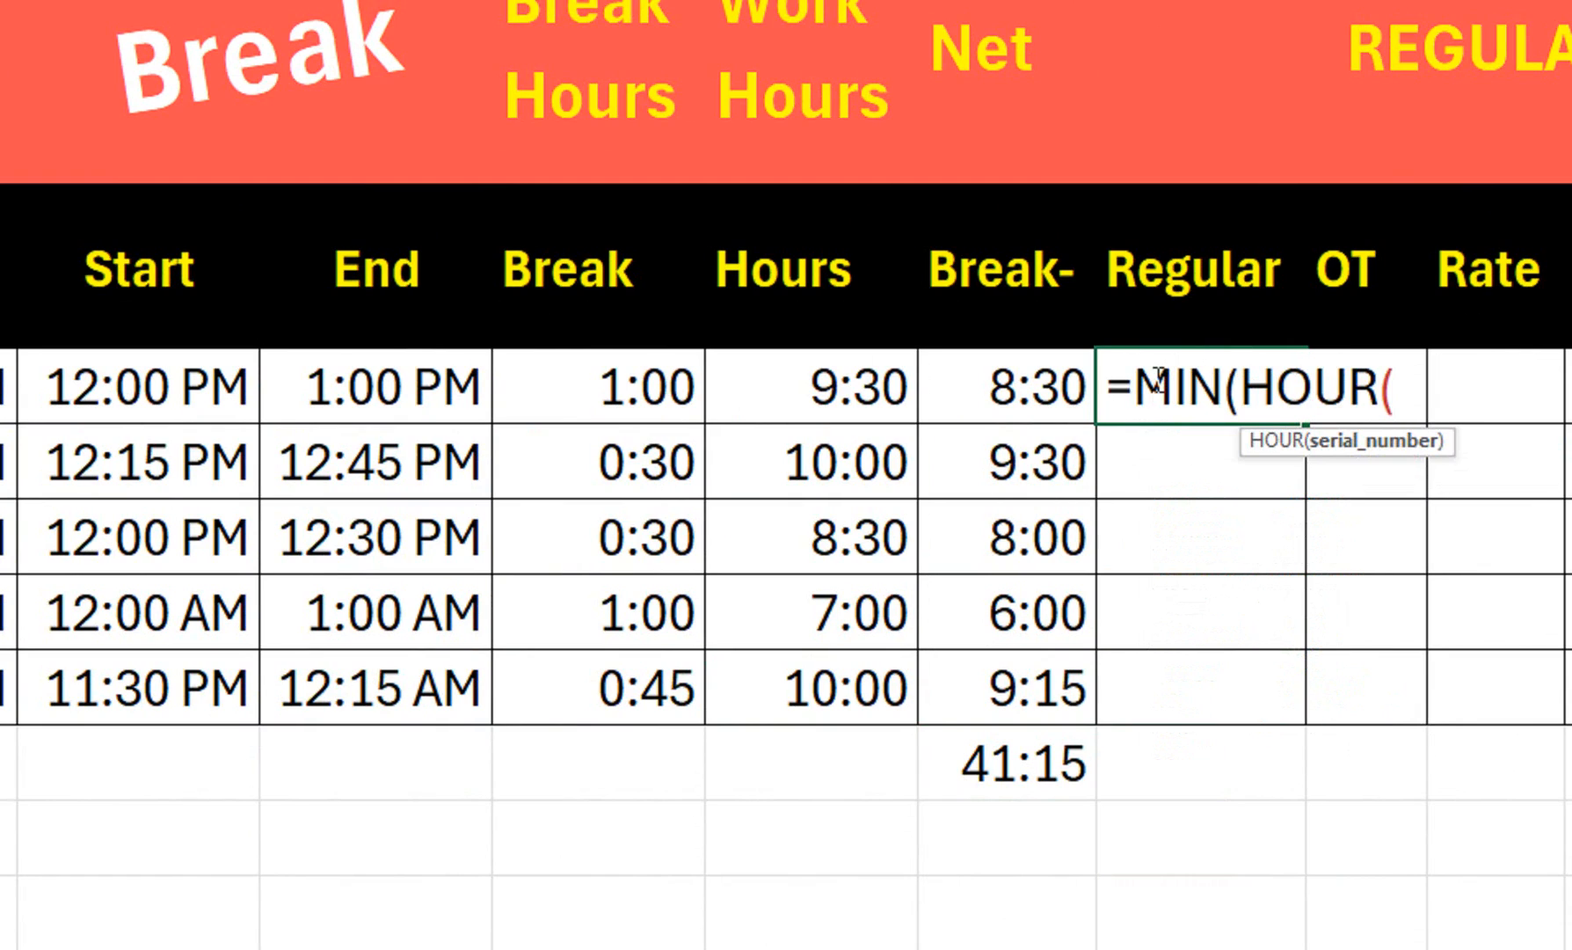
left_click(1018, 398)
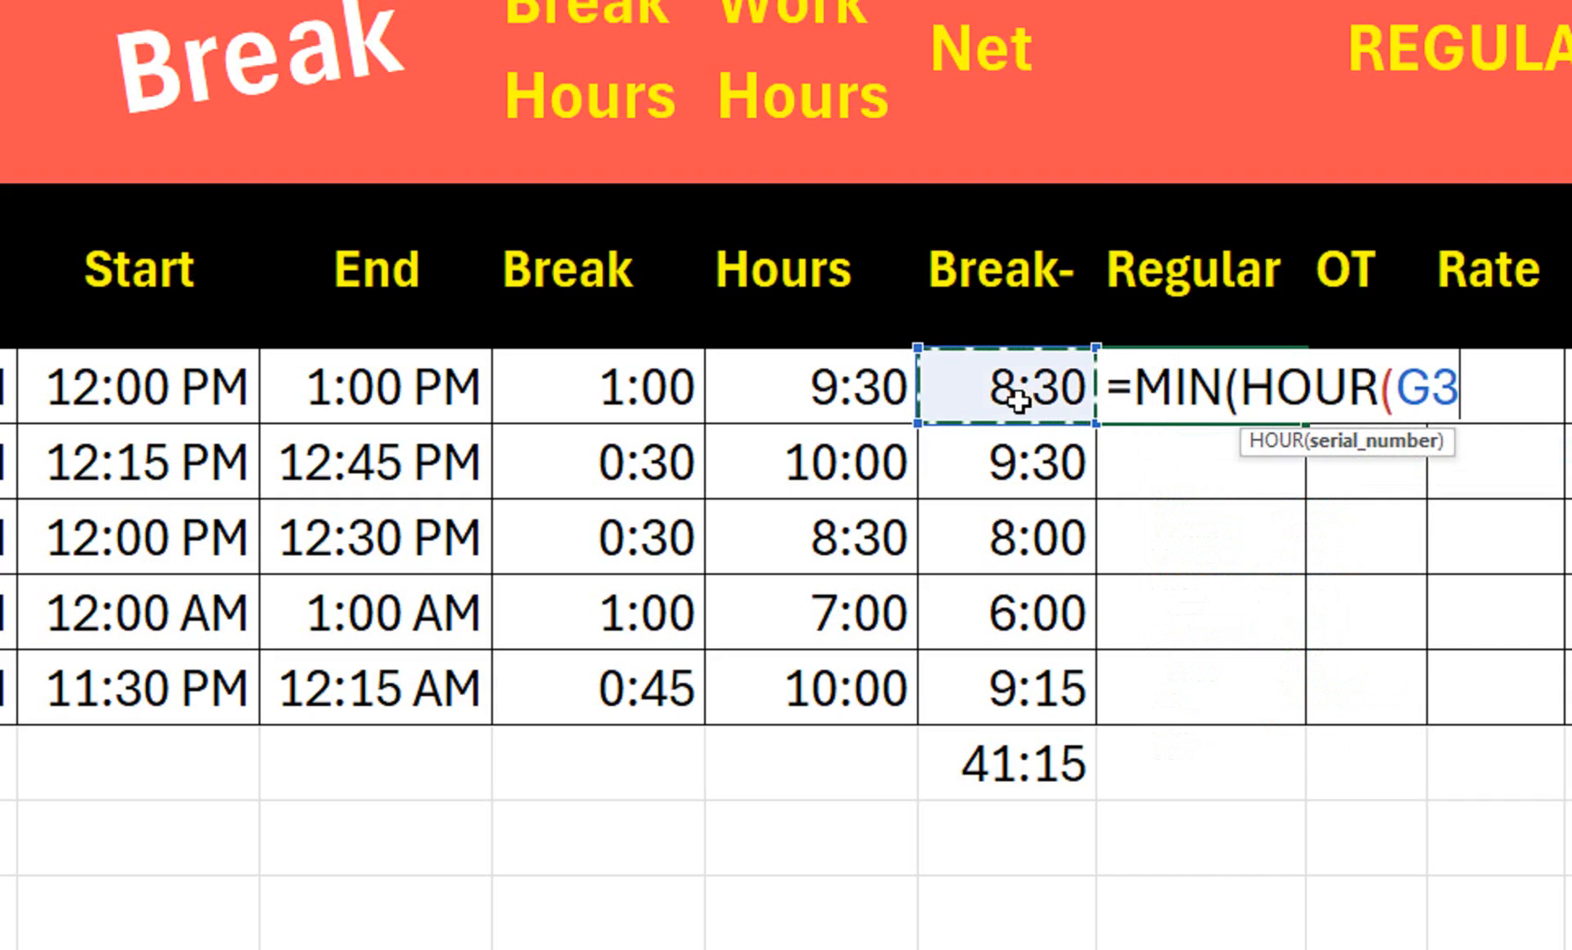
- Replace the HOUR part of the H3 formula with TIME(8,0,0) and complete it as =MIN(TIME(8,0,0),G3)
left_click(1389, 380)
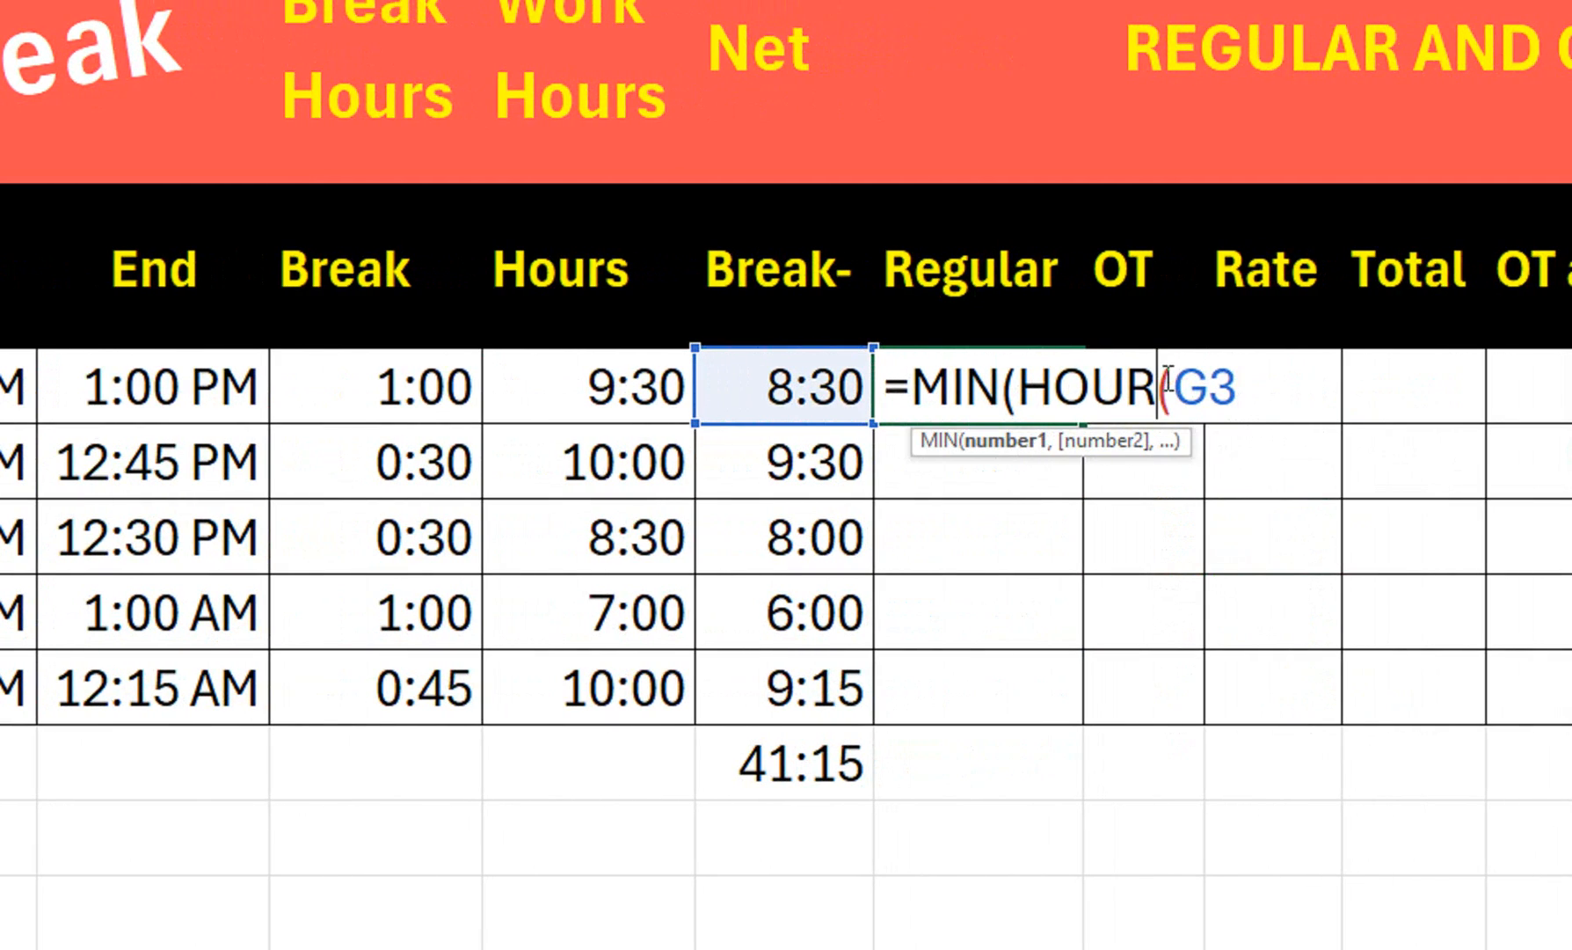
key("BackSpace")
key("BackSpace")
key("BackSpace")
key("BackSpace")
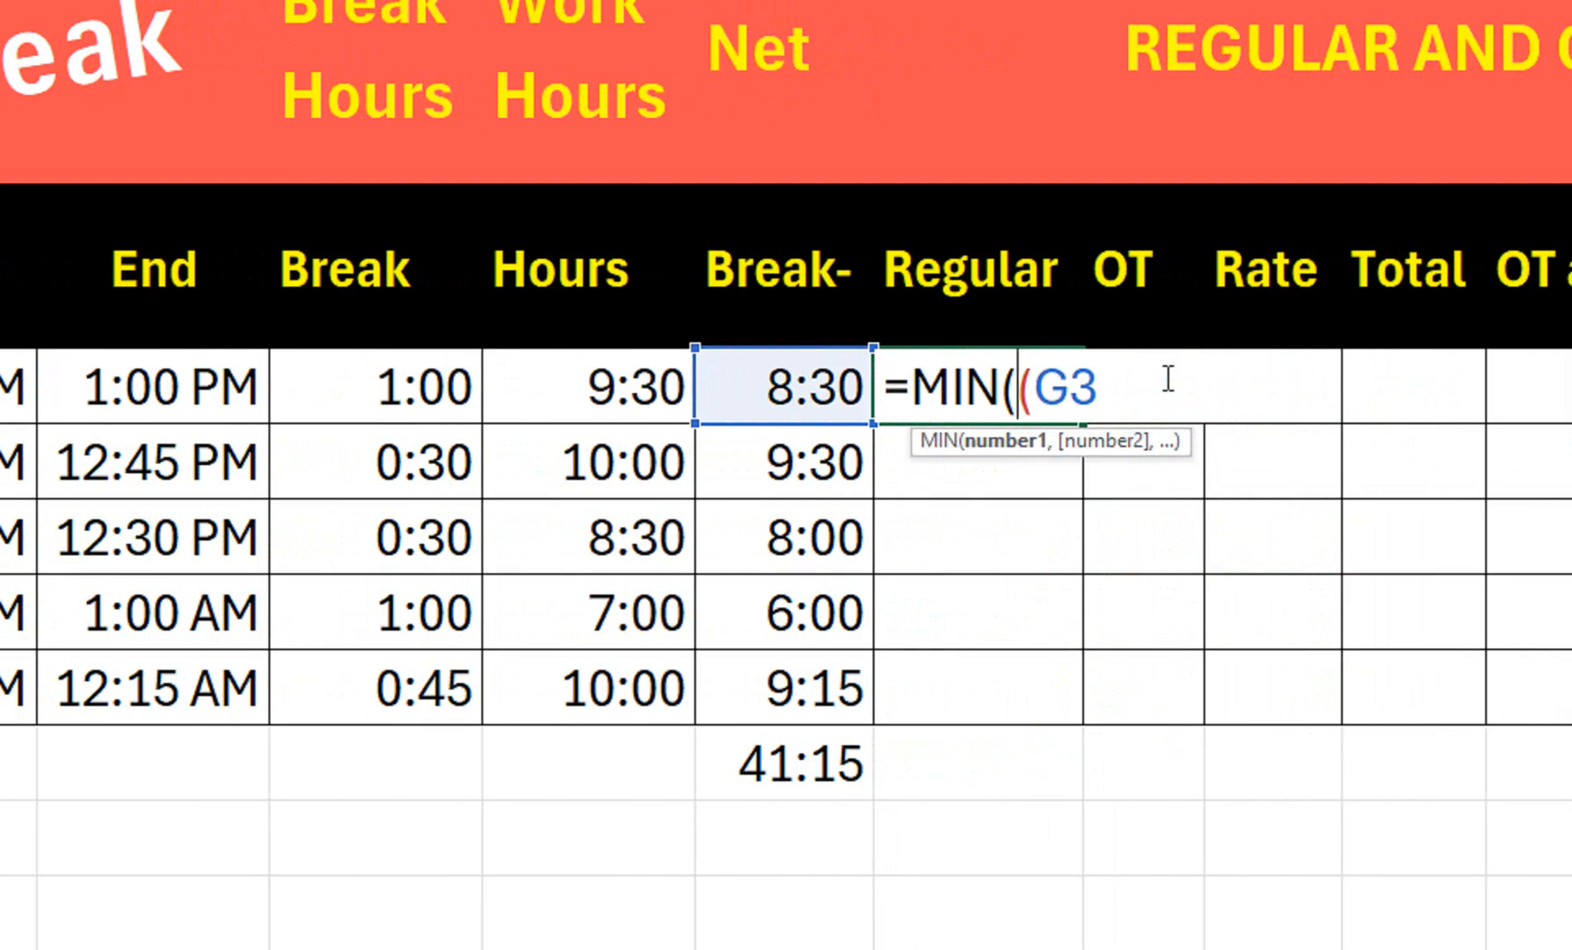
type("time")
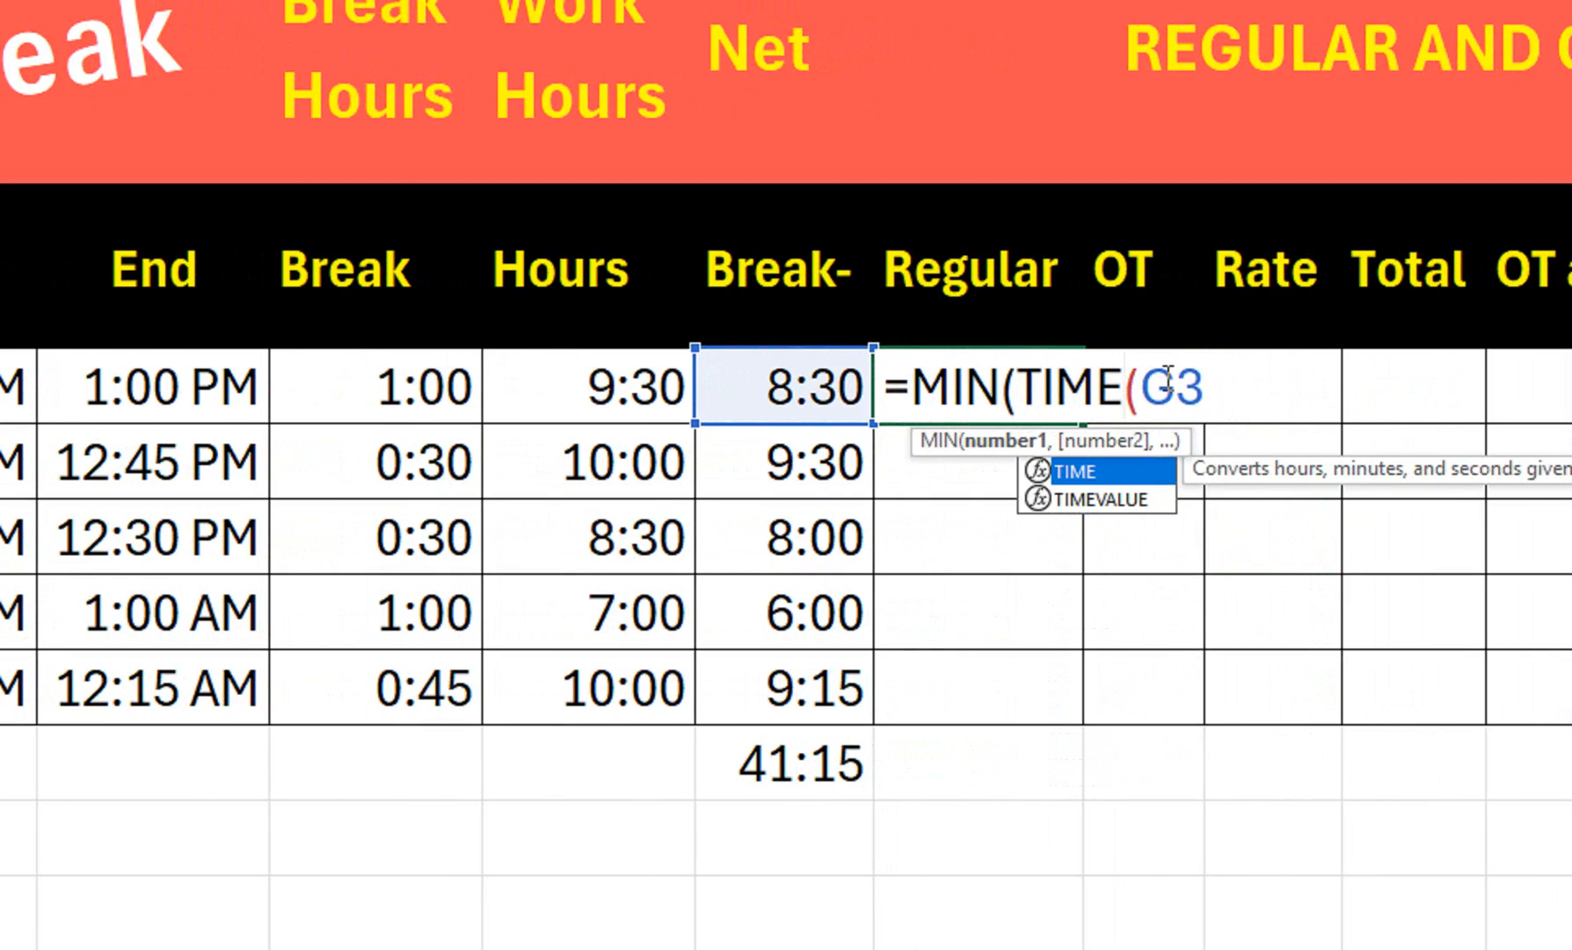
left_click(1238, 359)
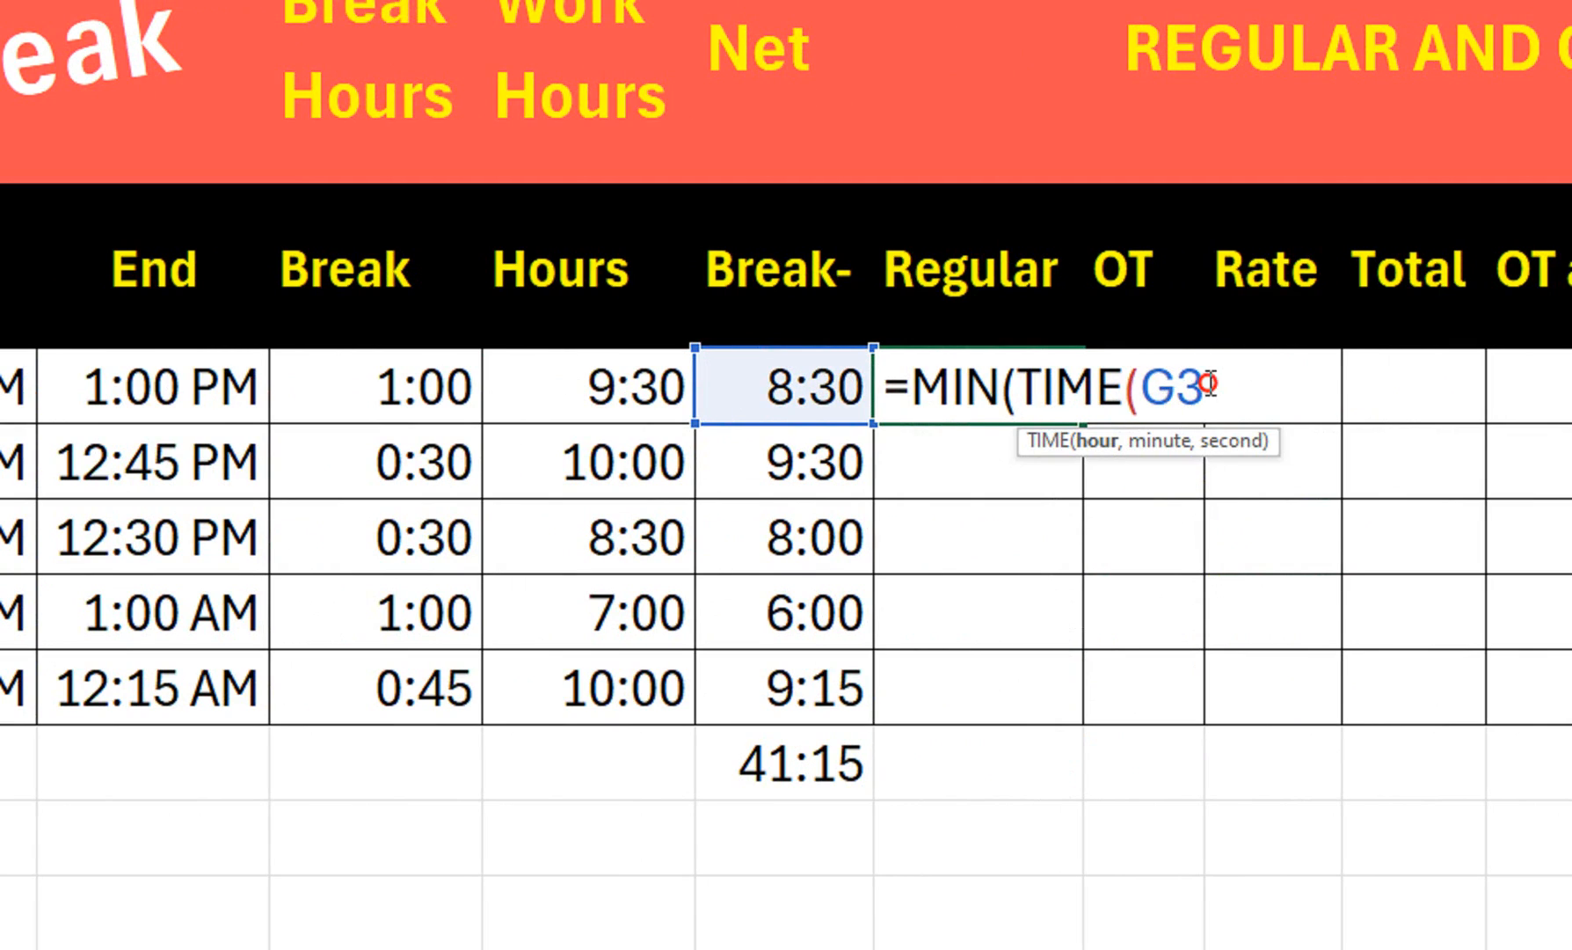
left_click_drag(1210, 384, 1161, 400)
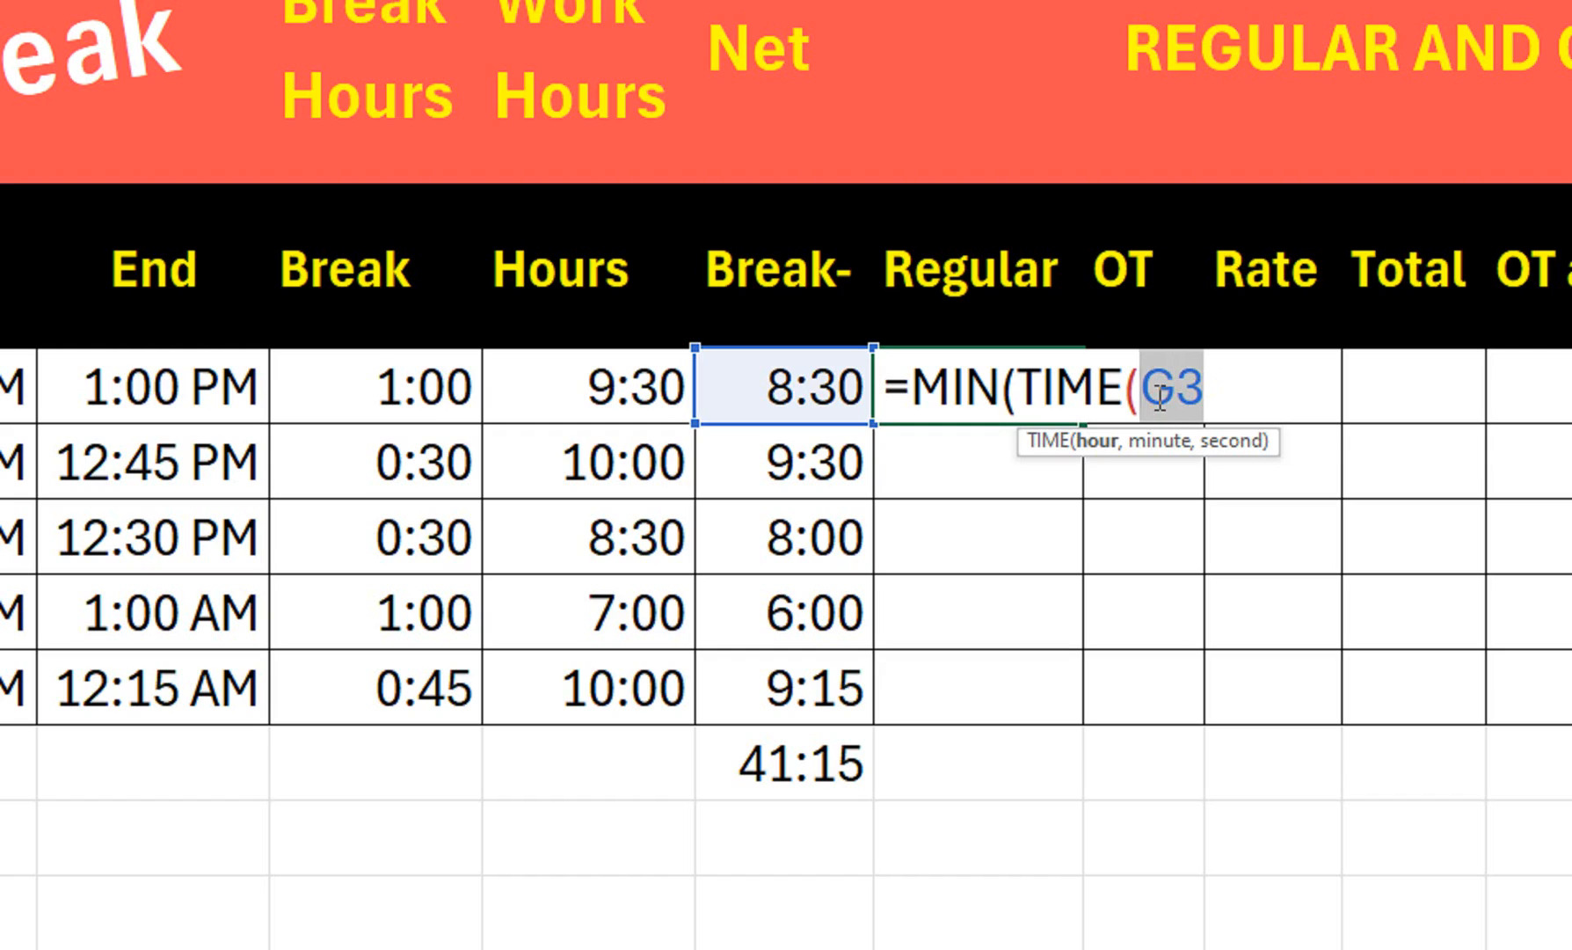
type("8")
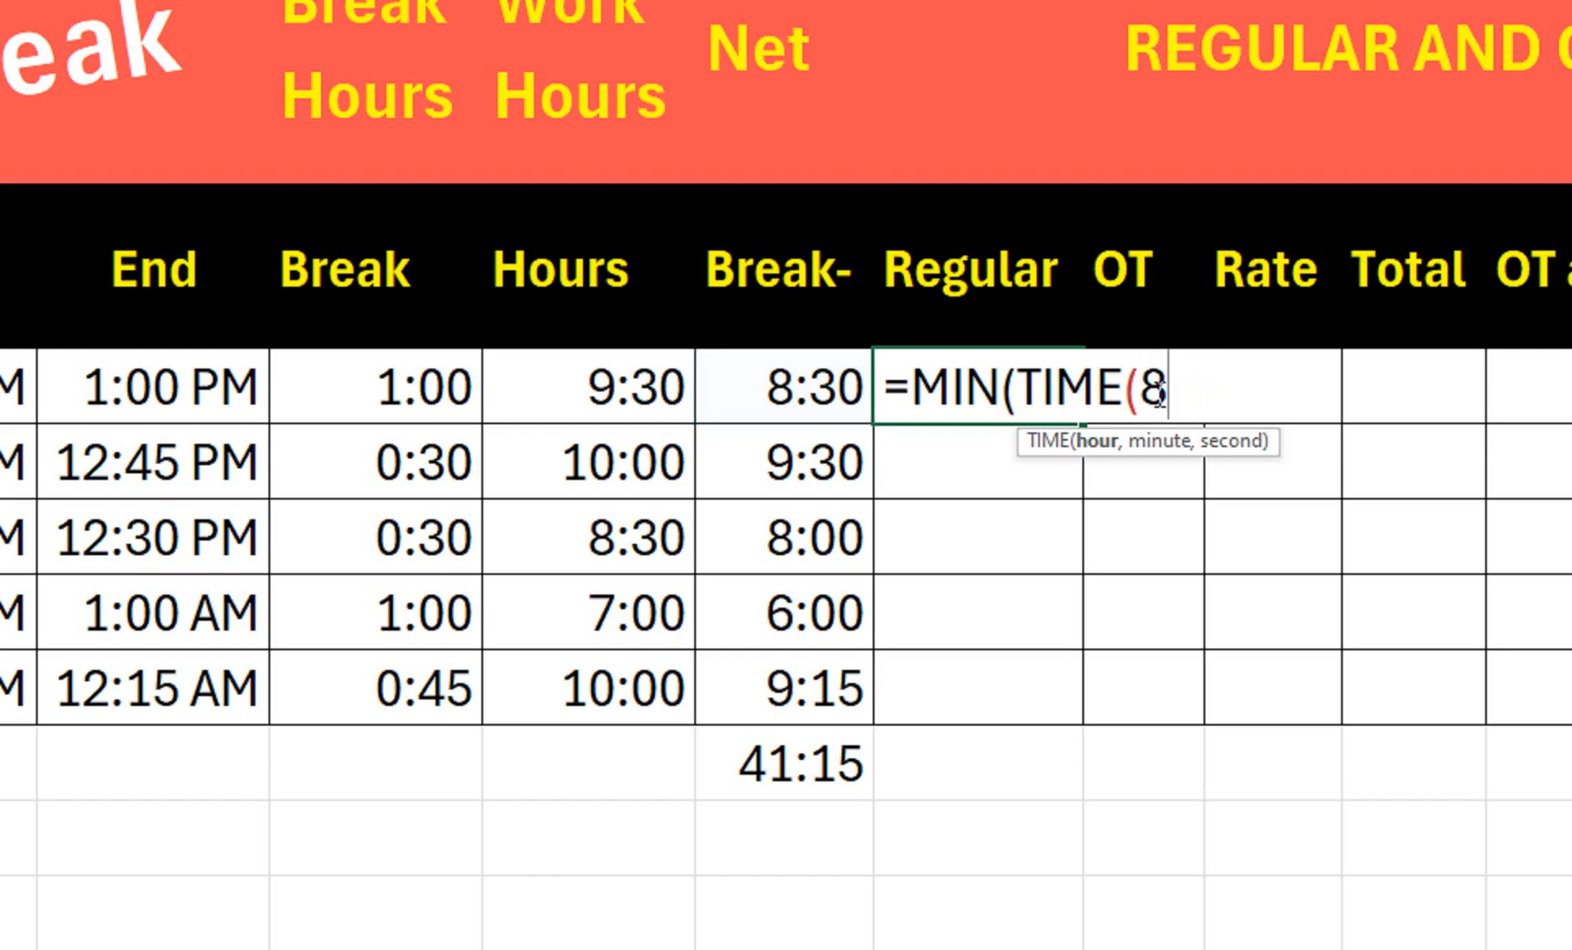
type(",0,0")
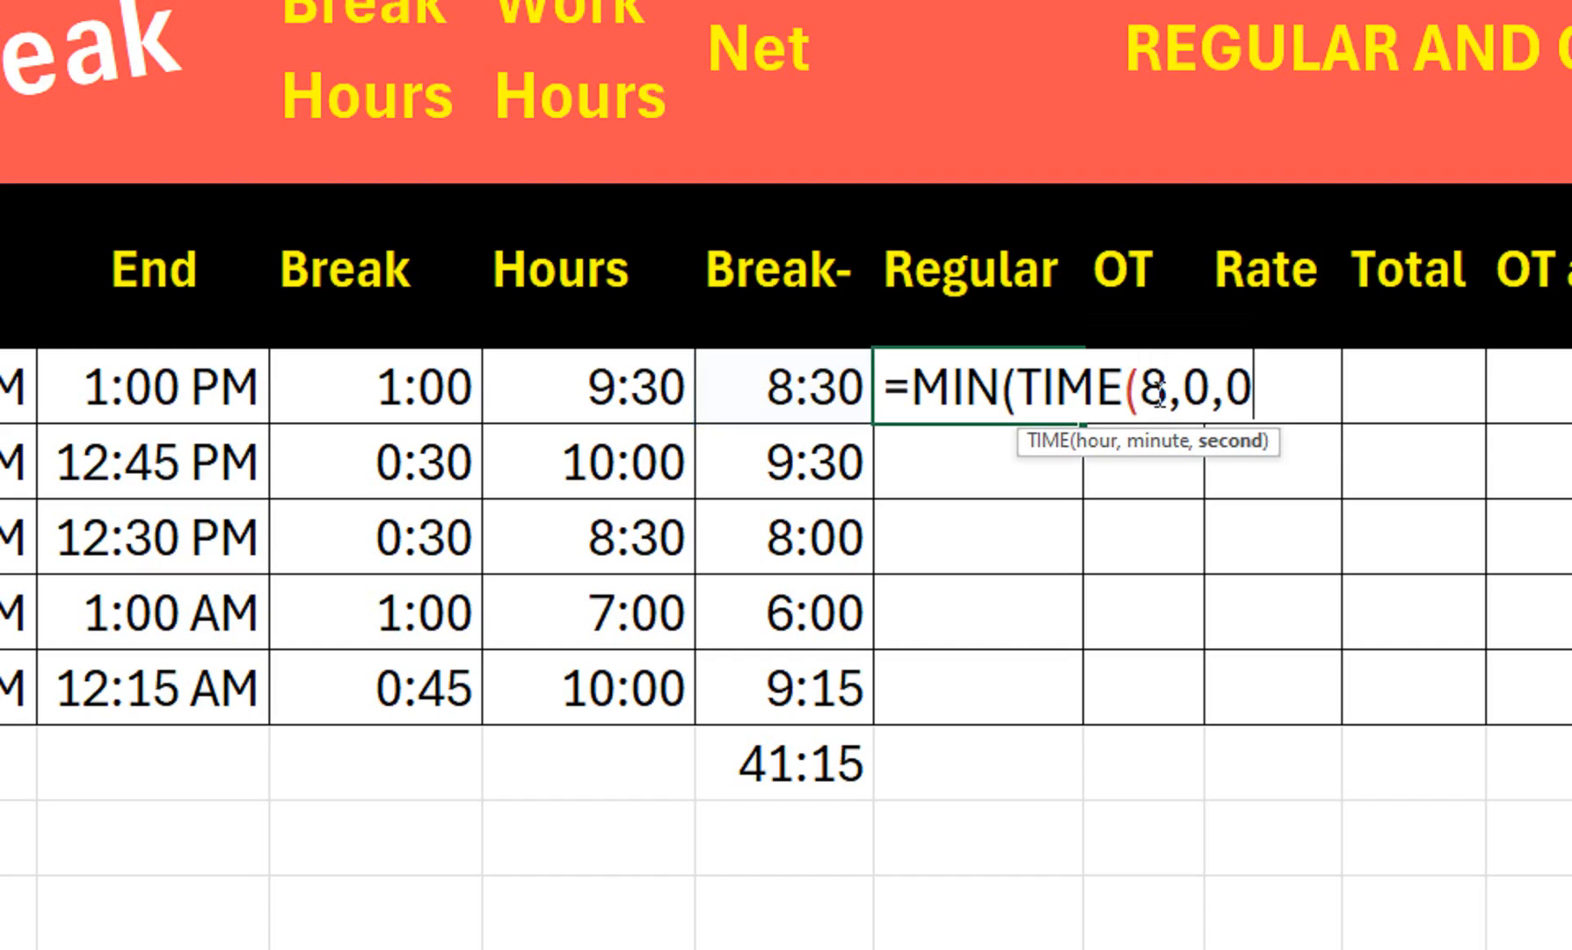
type(")")
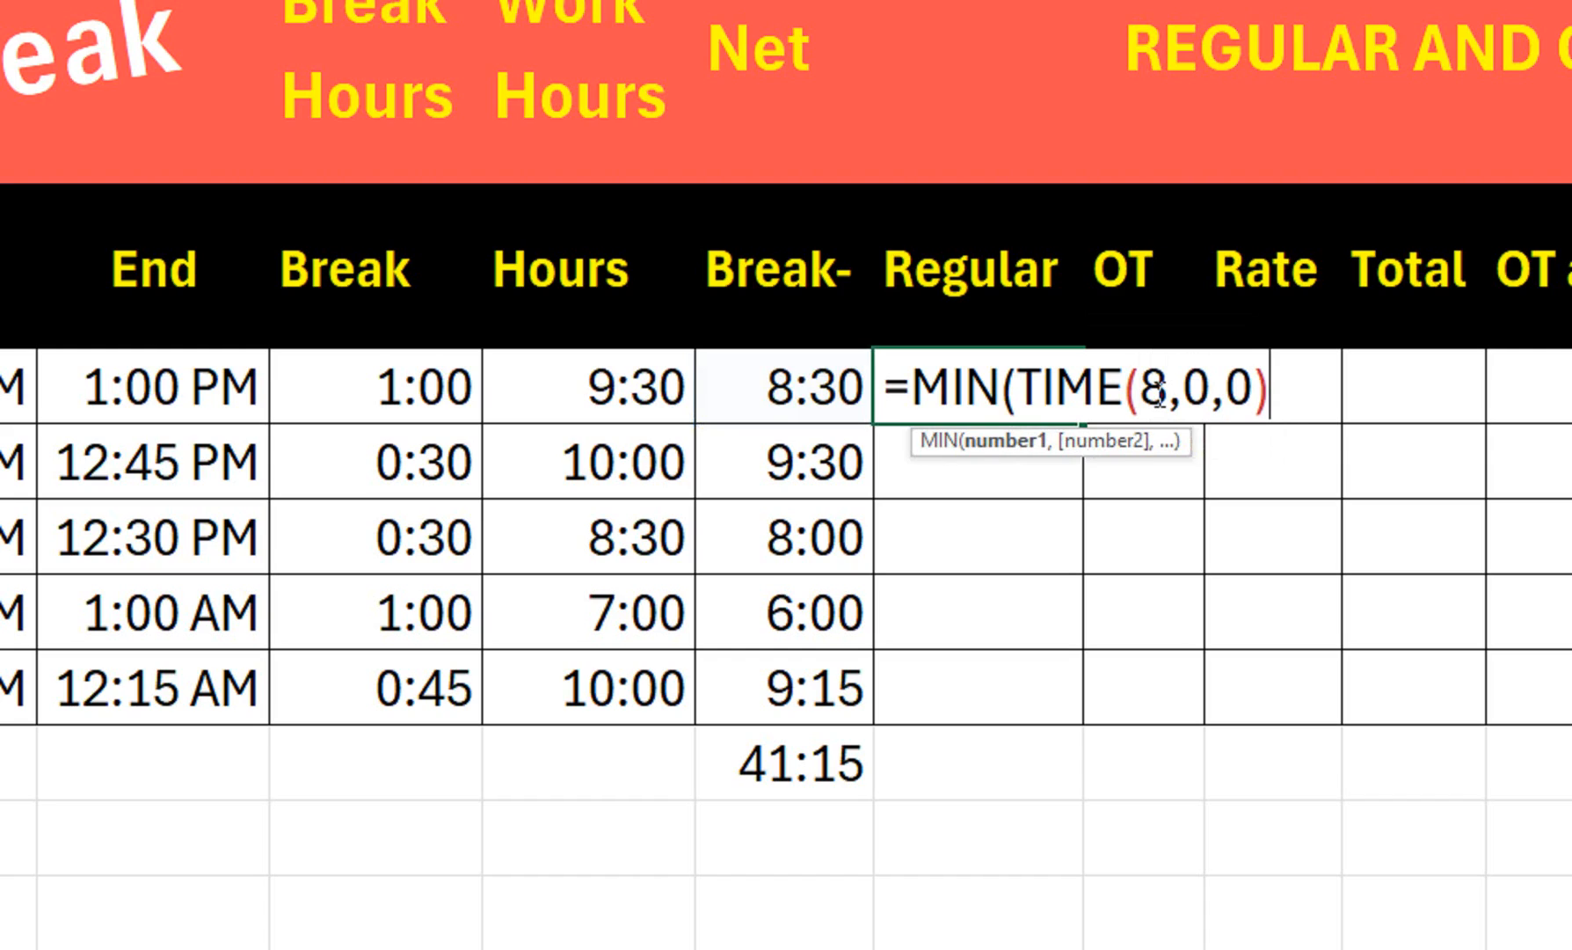
type(",")
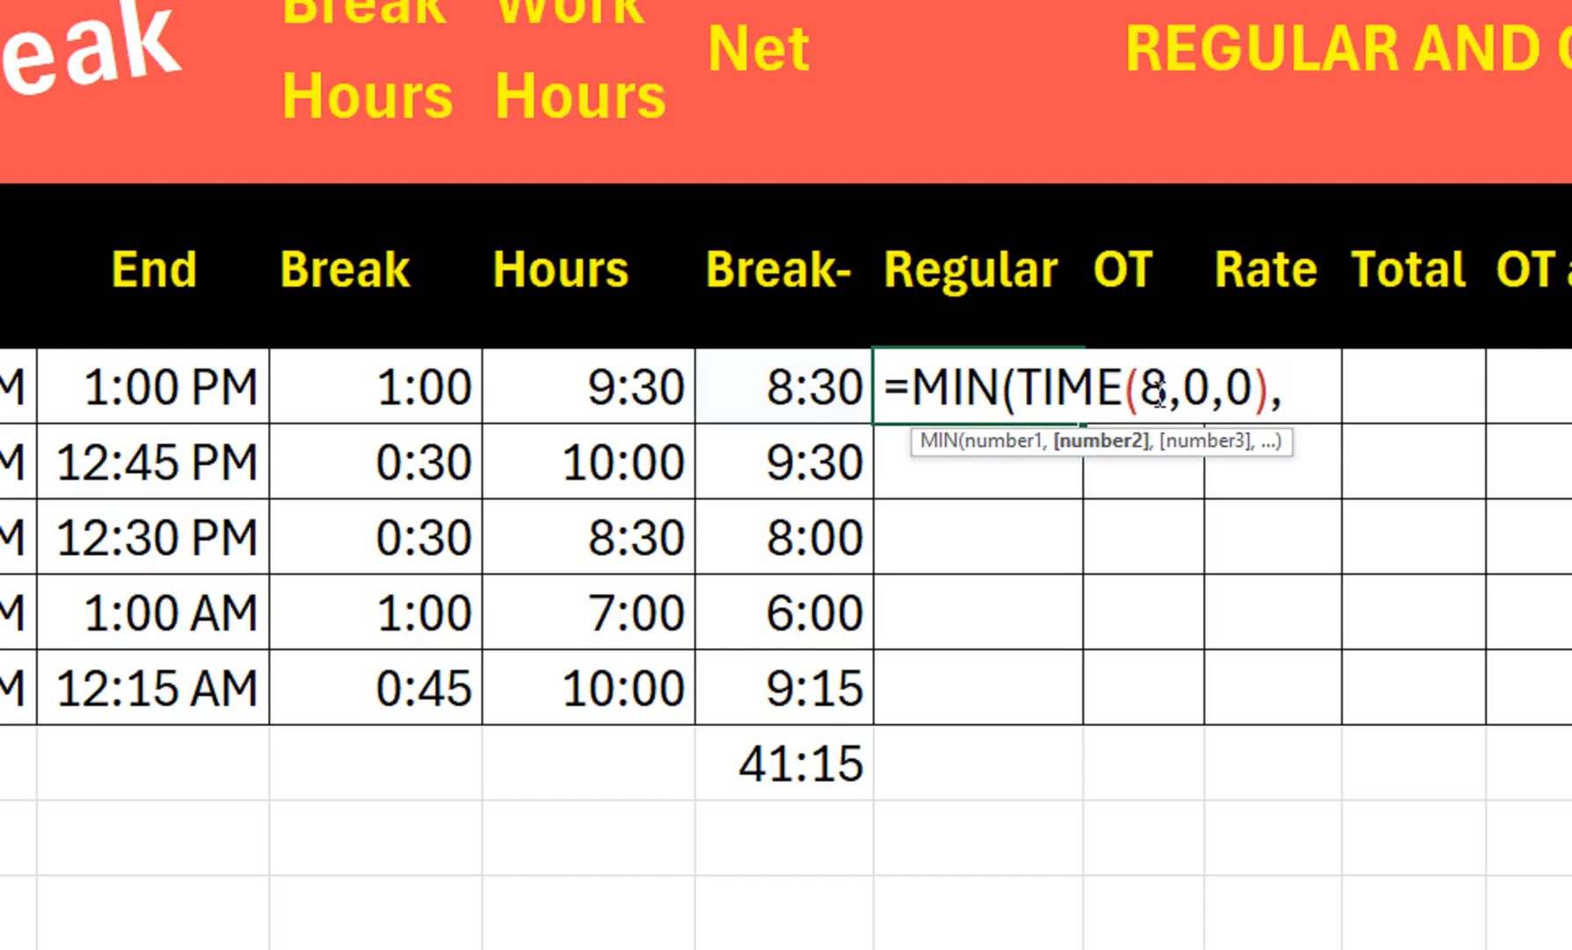
left_click(746, 398)
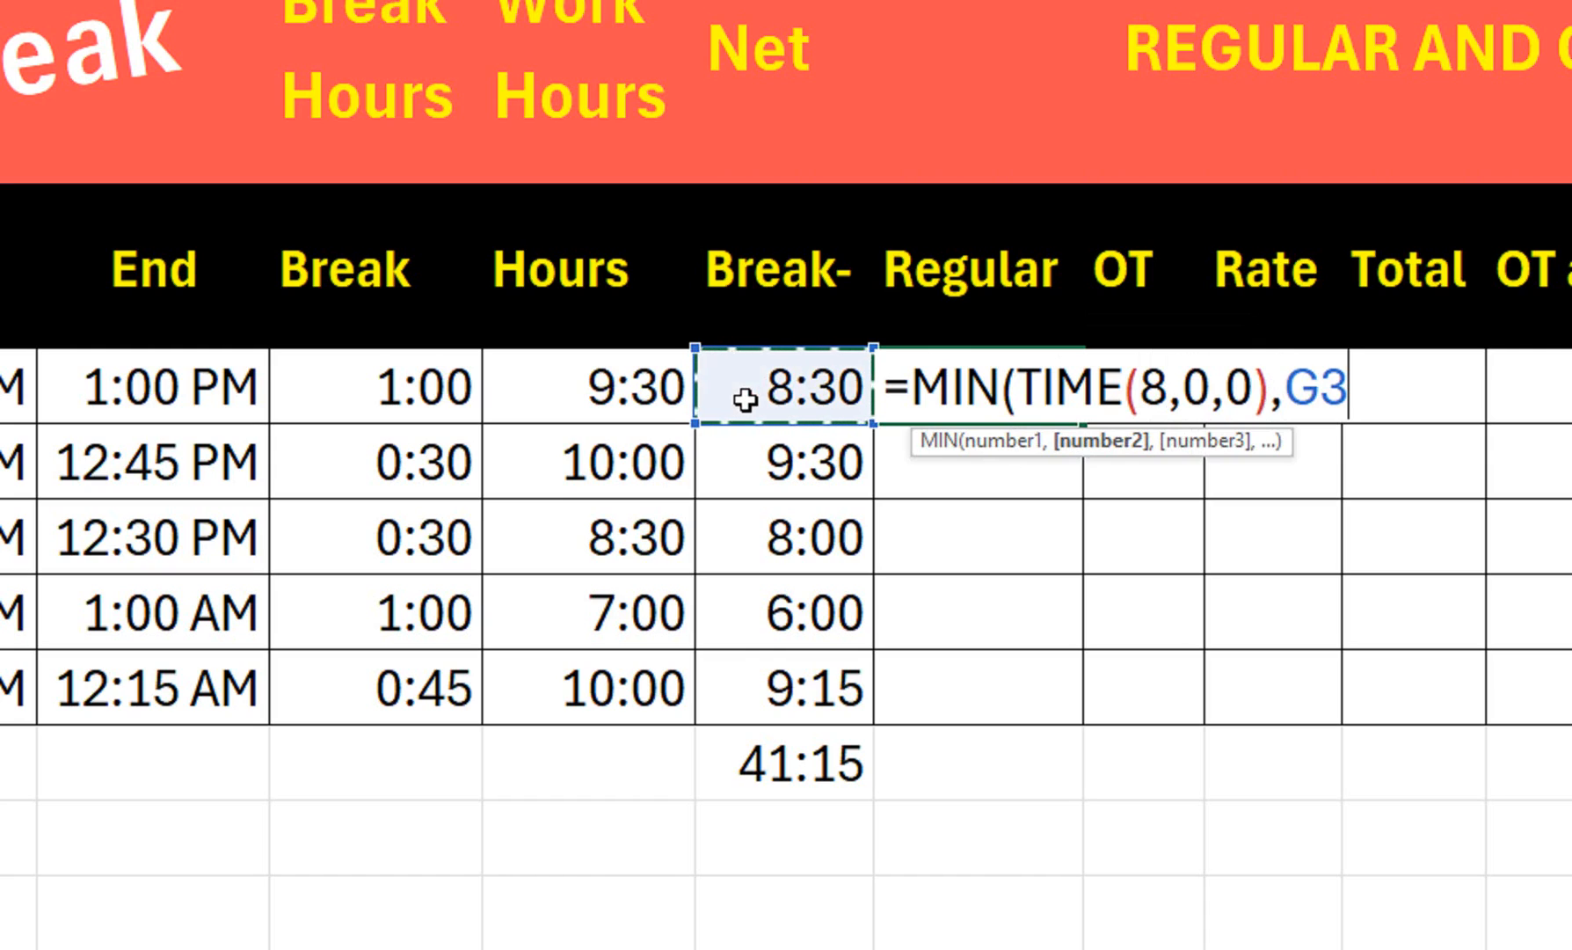
type(")")
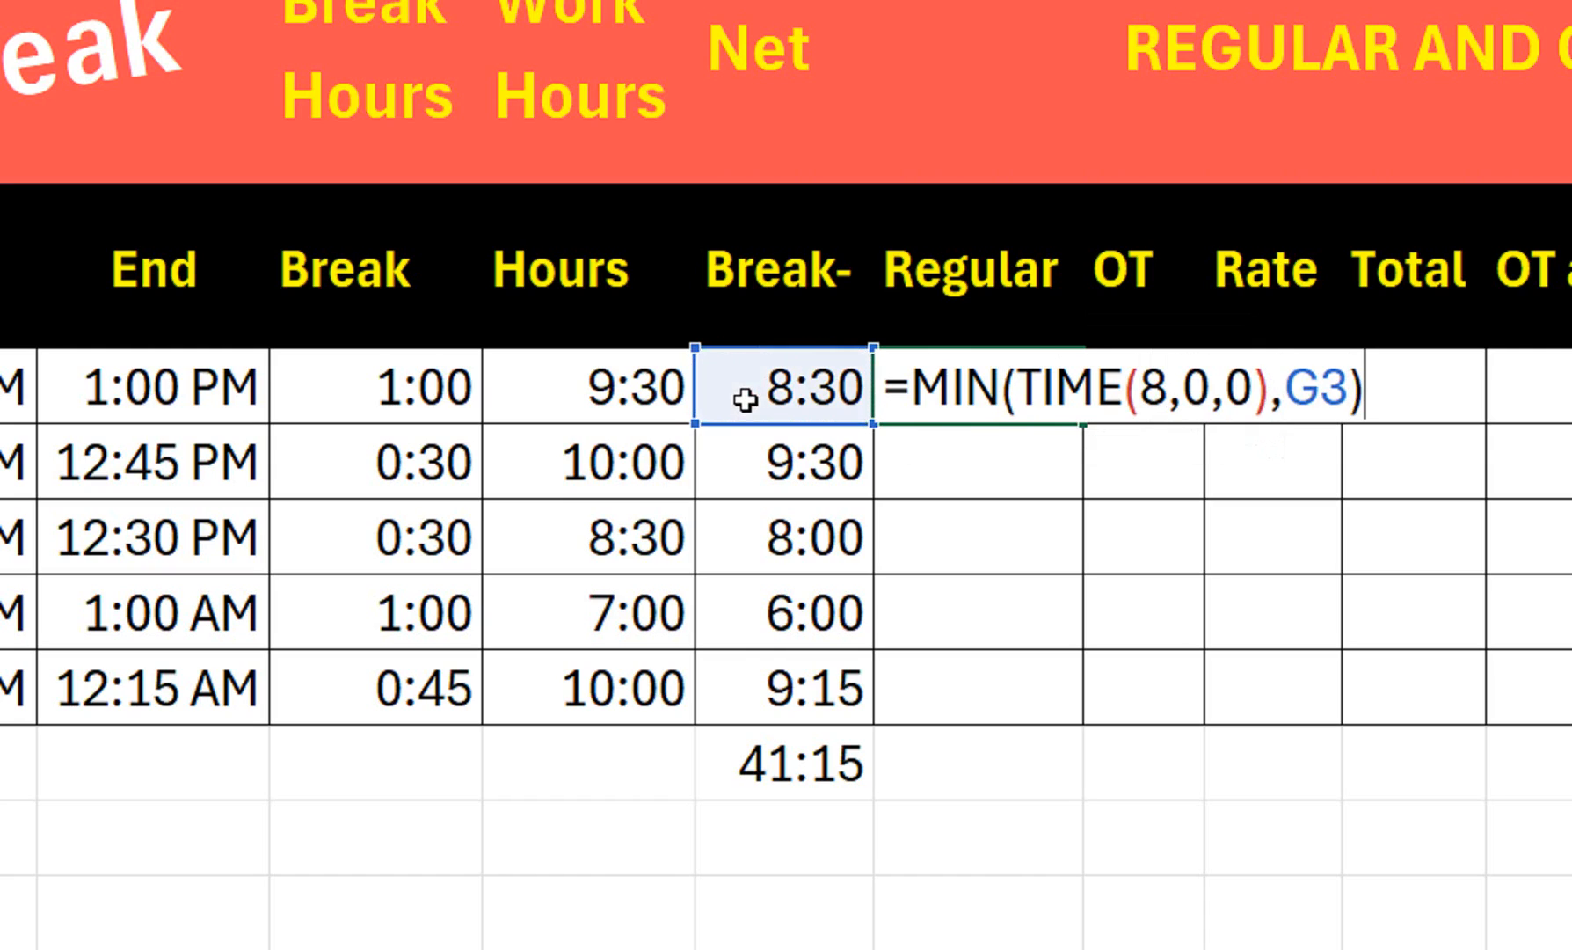
key("Return")
- Fill the H3 formula down the Regular column to row 7 and copy the time format of F3 onto H3:H7
left_click(972, 400)
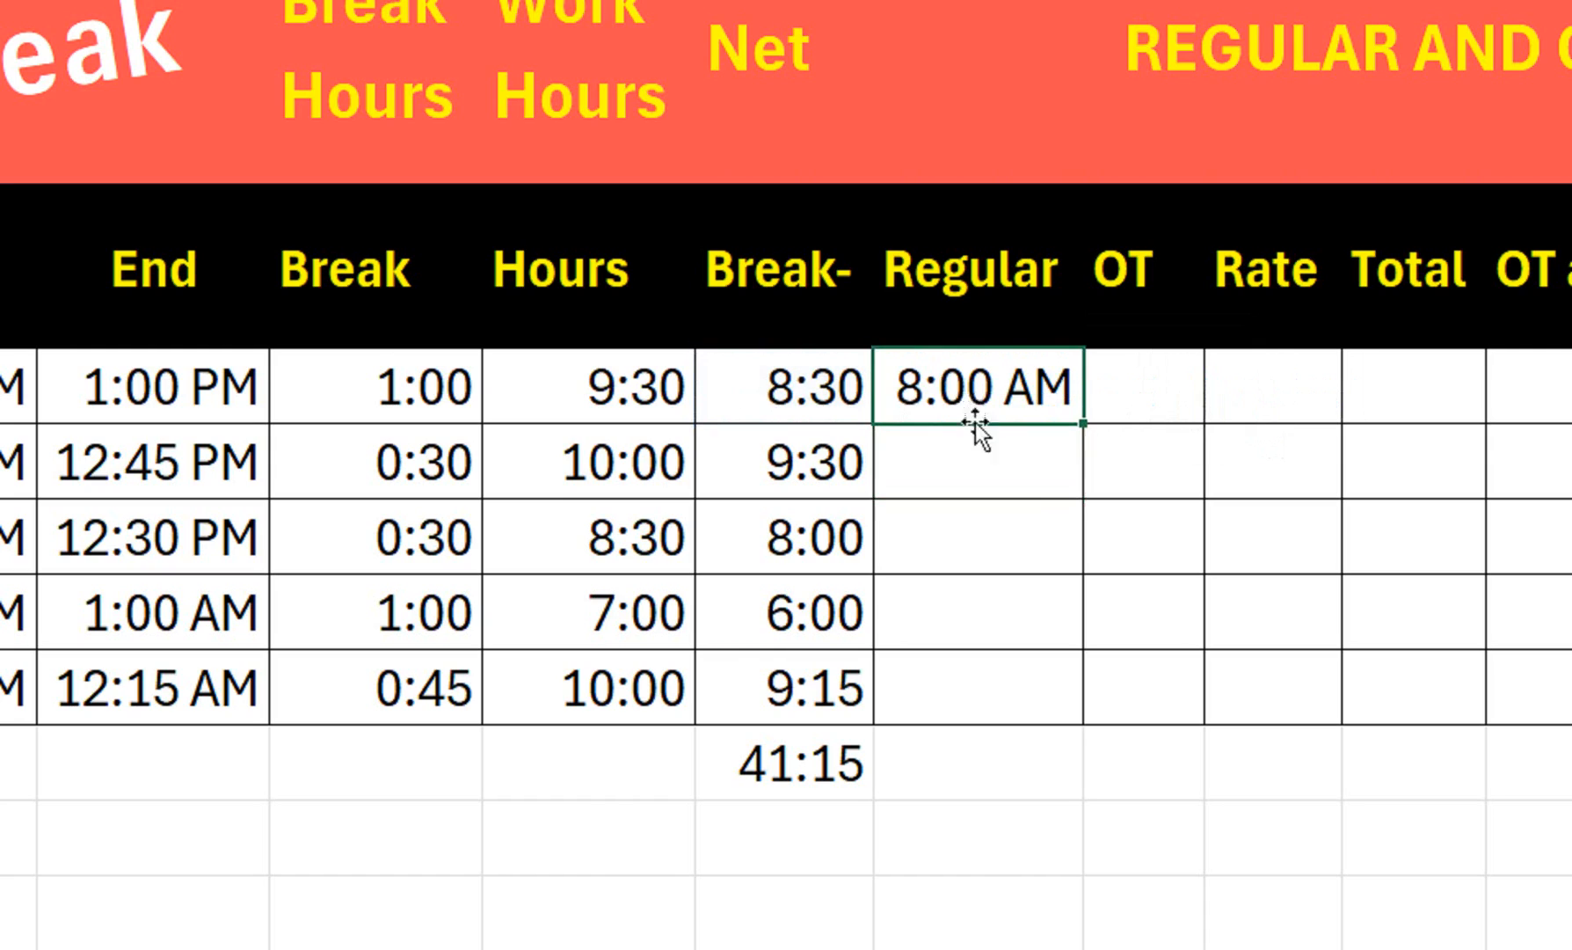
double_click(1083, 425)
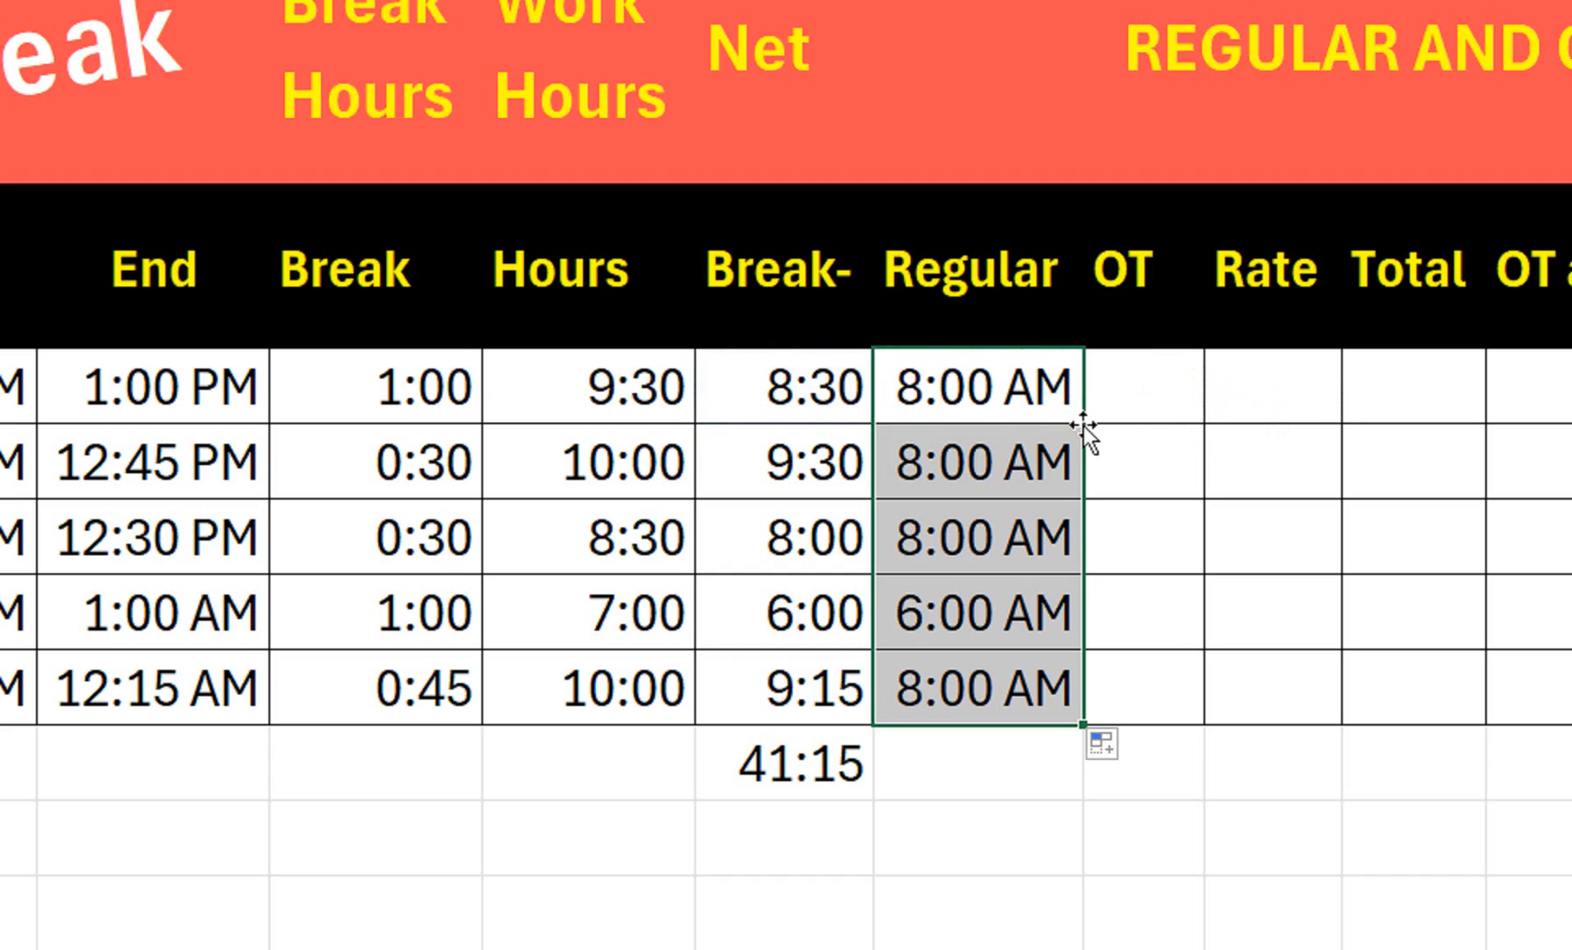
left_click(648, 400)
left_click(228, 163)
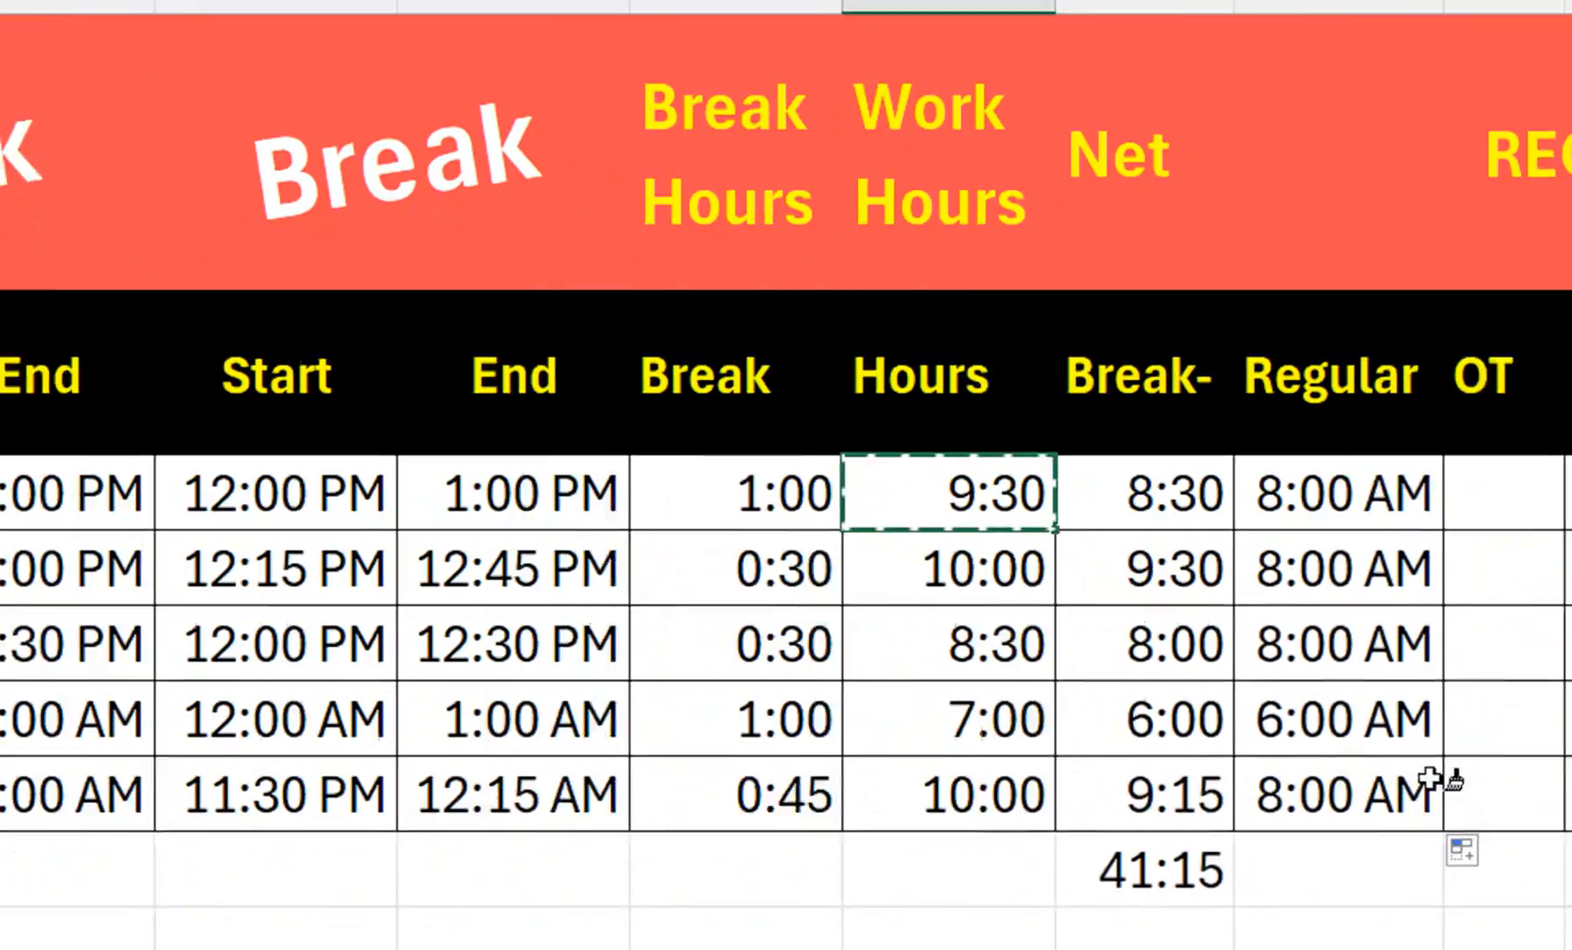
left_click_drag(1390, 510, 1354, 796)
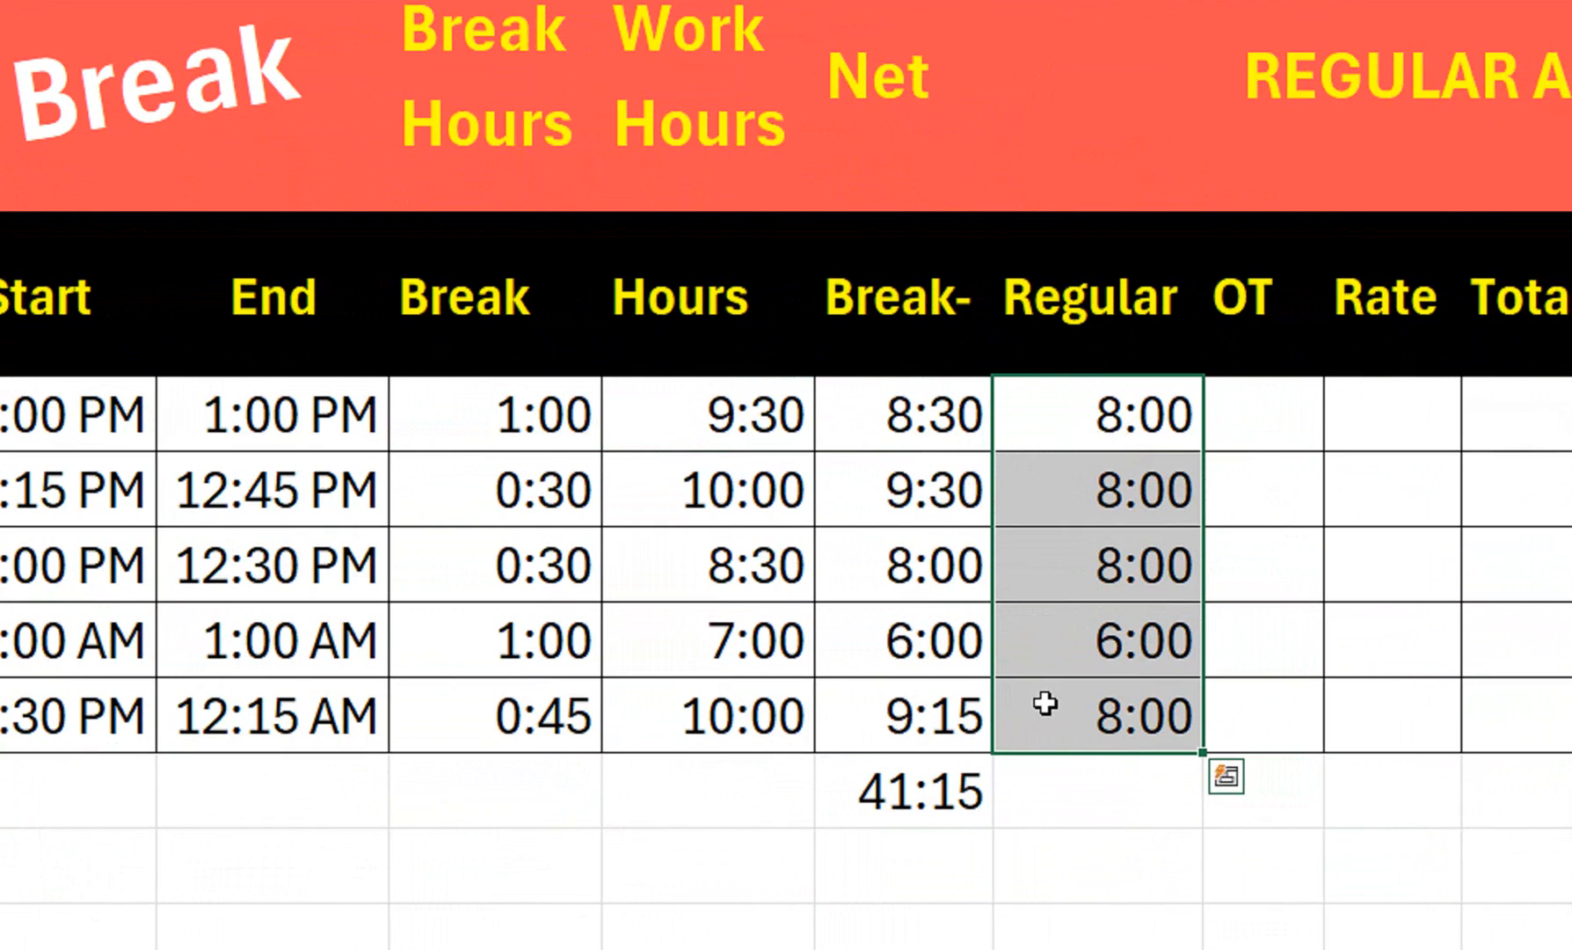
- Calculate the overtime hours in I3 with =G3-H3 and fill the formula down the OT column to row 7
left_click(1266, 414)
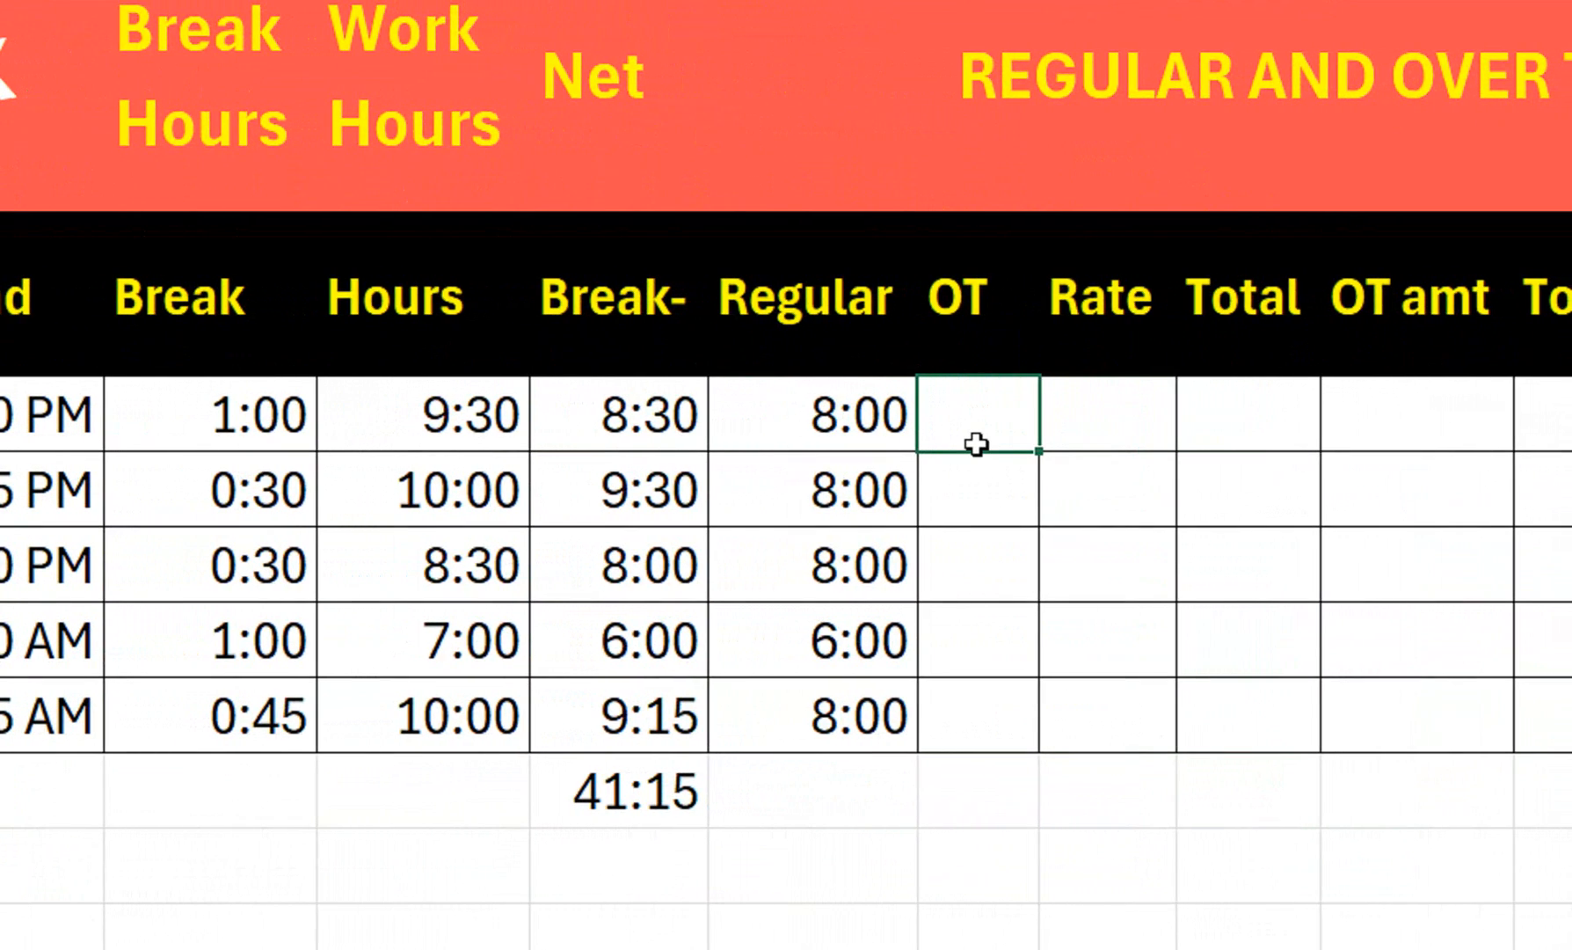
type("=")
left_click(597, 420)
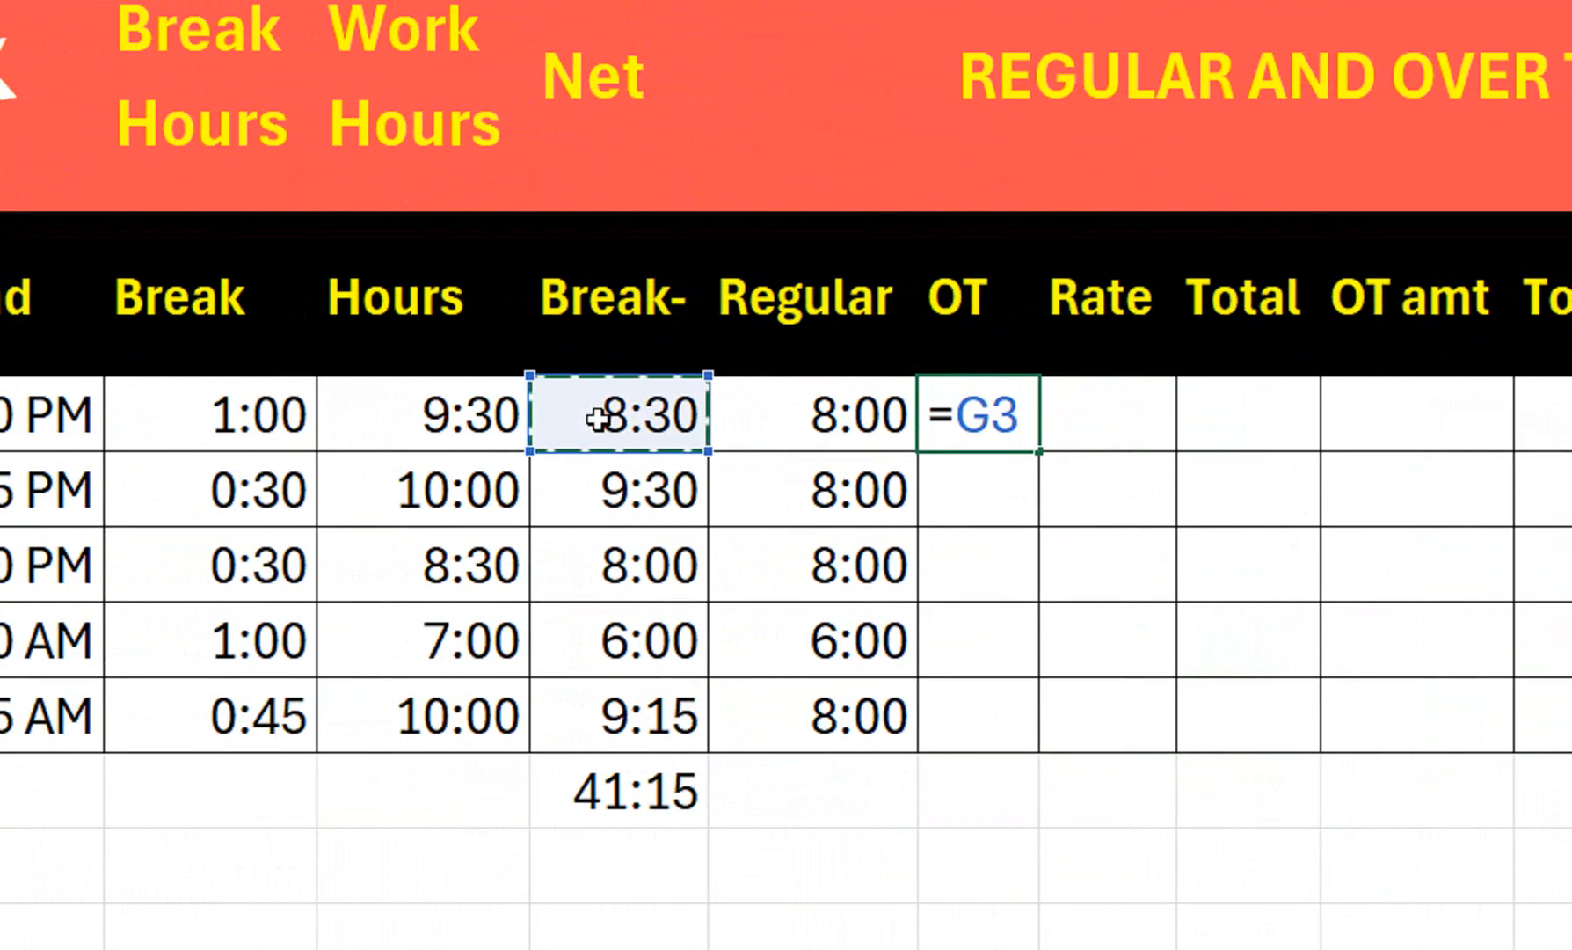
type("-")
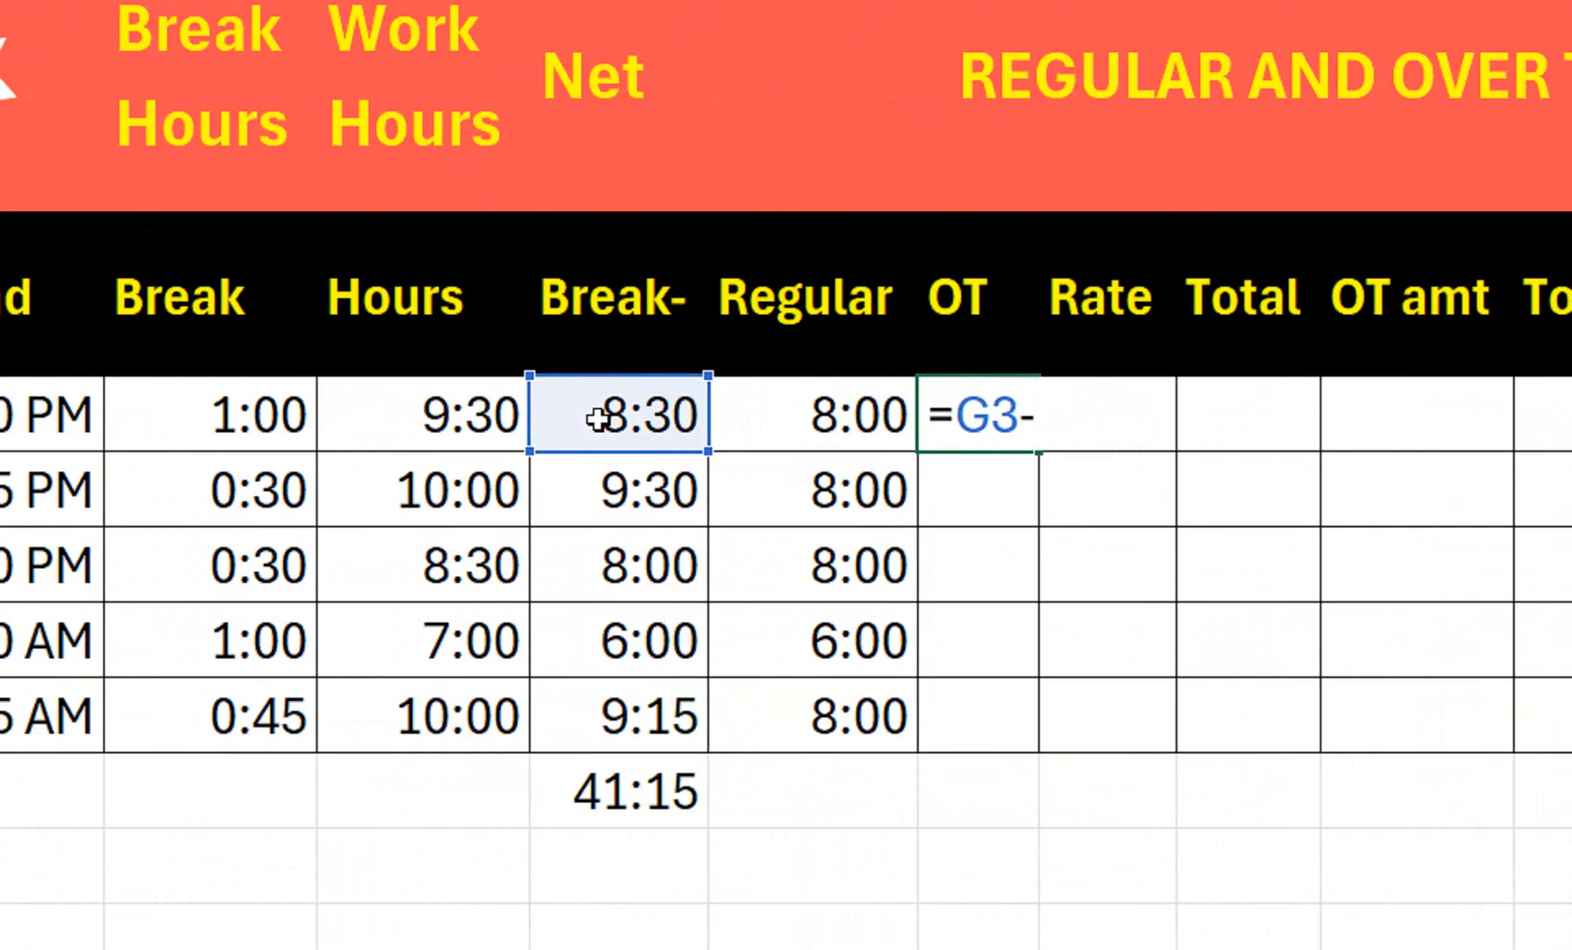
left_click(818, 413)
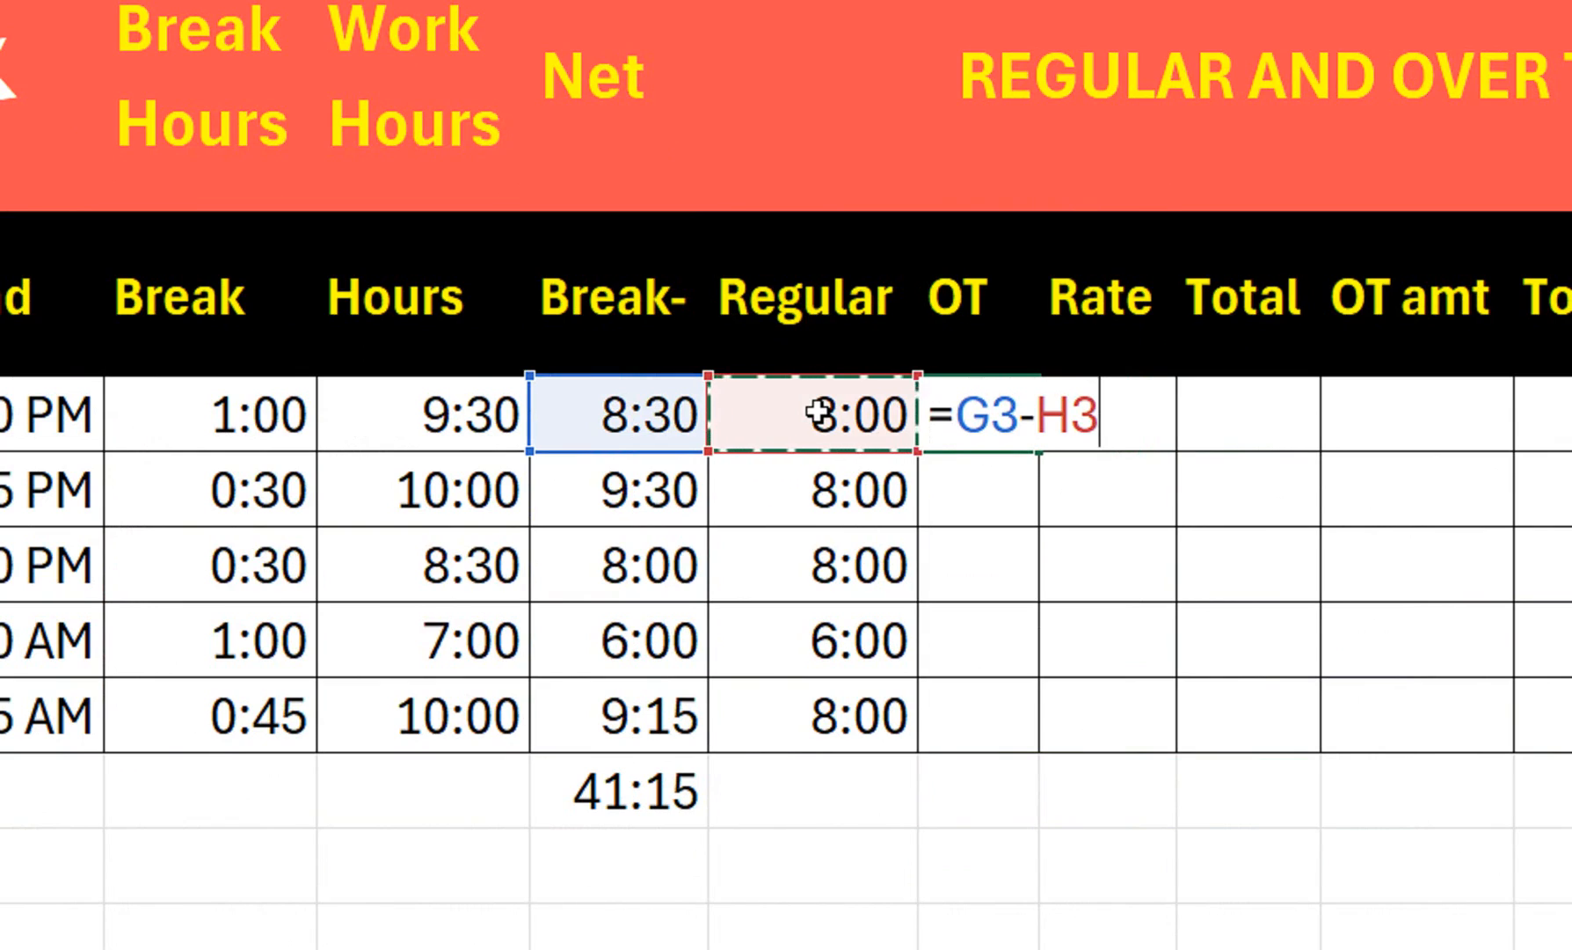
key("Return")
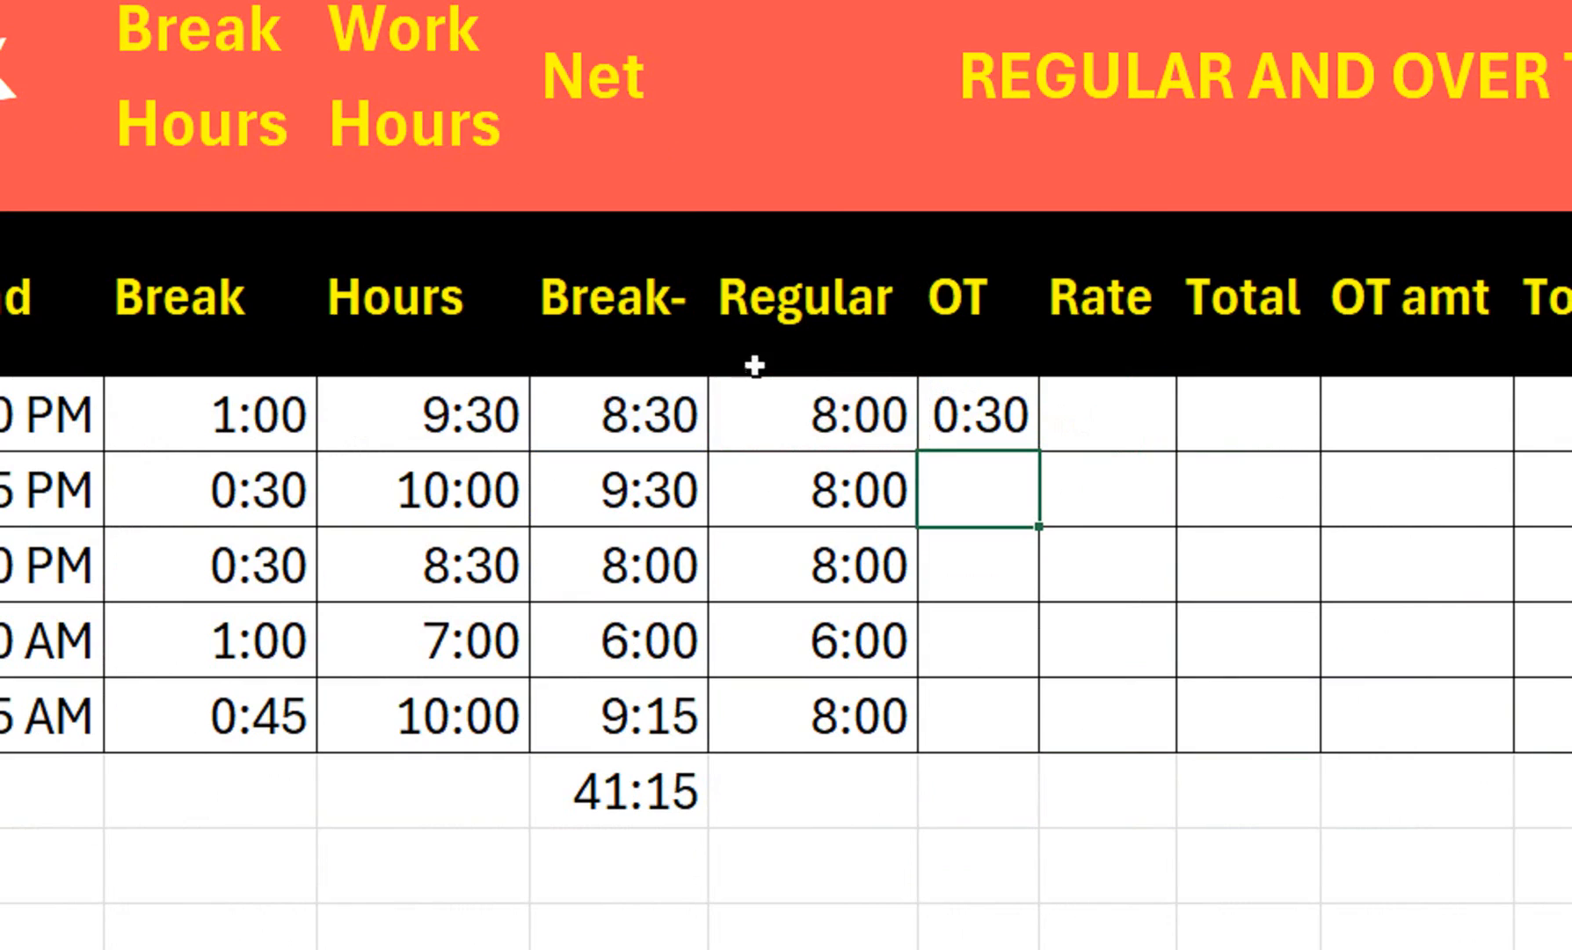
left_click(1005, 415)
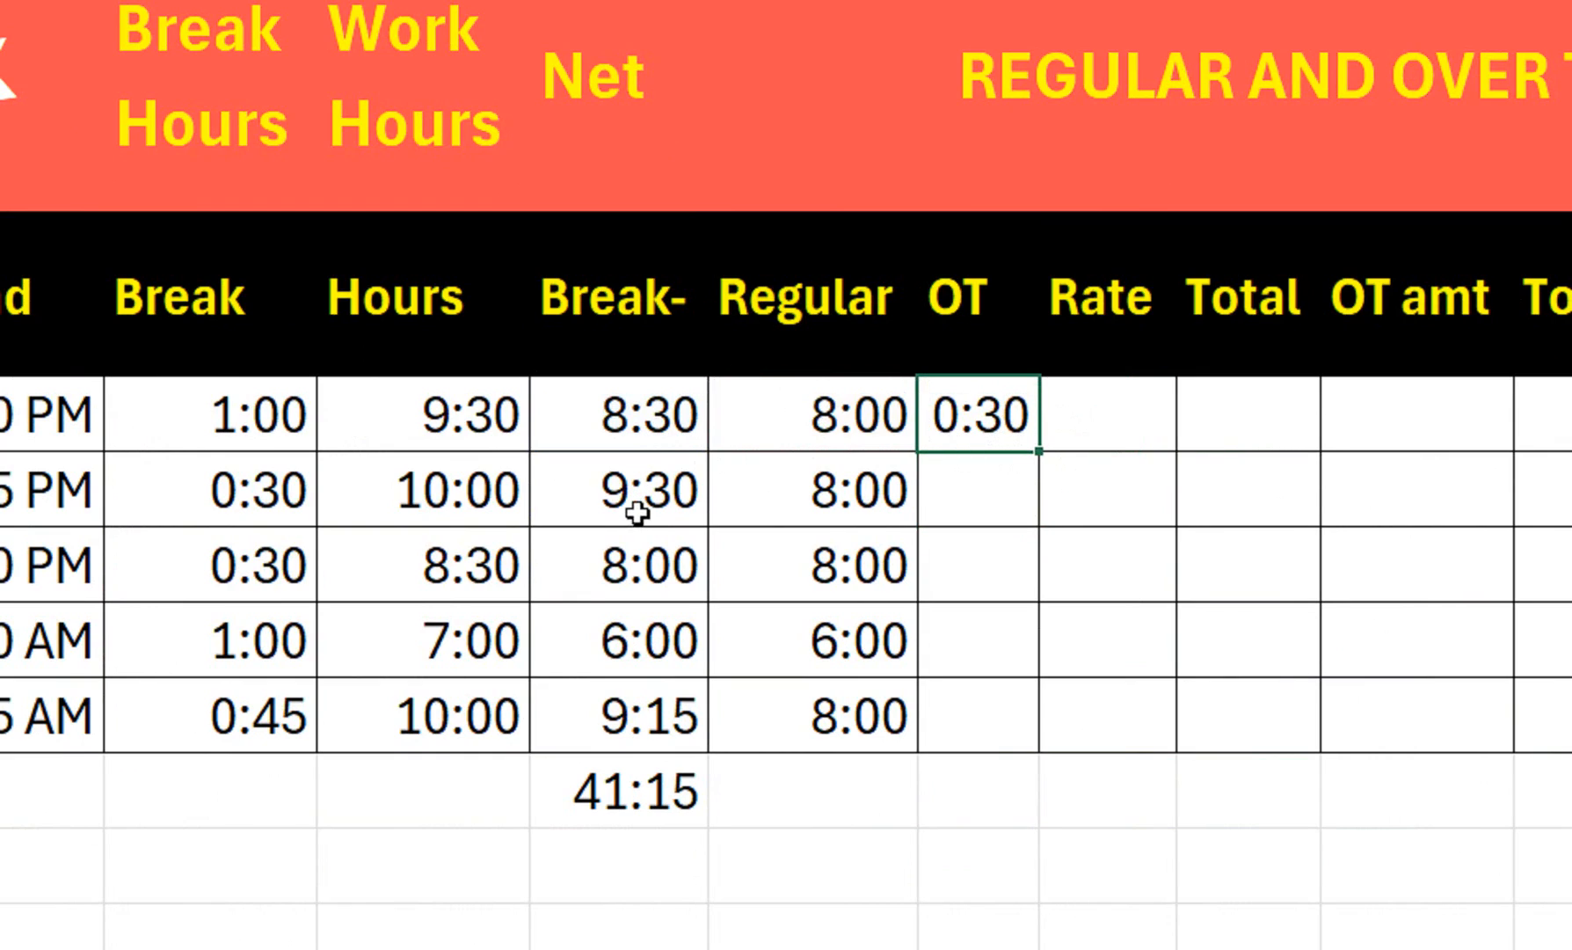
left_click_drag(1044, 451, 1035, 740)
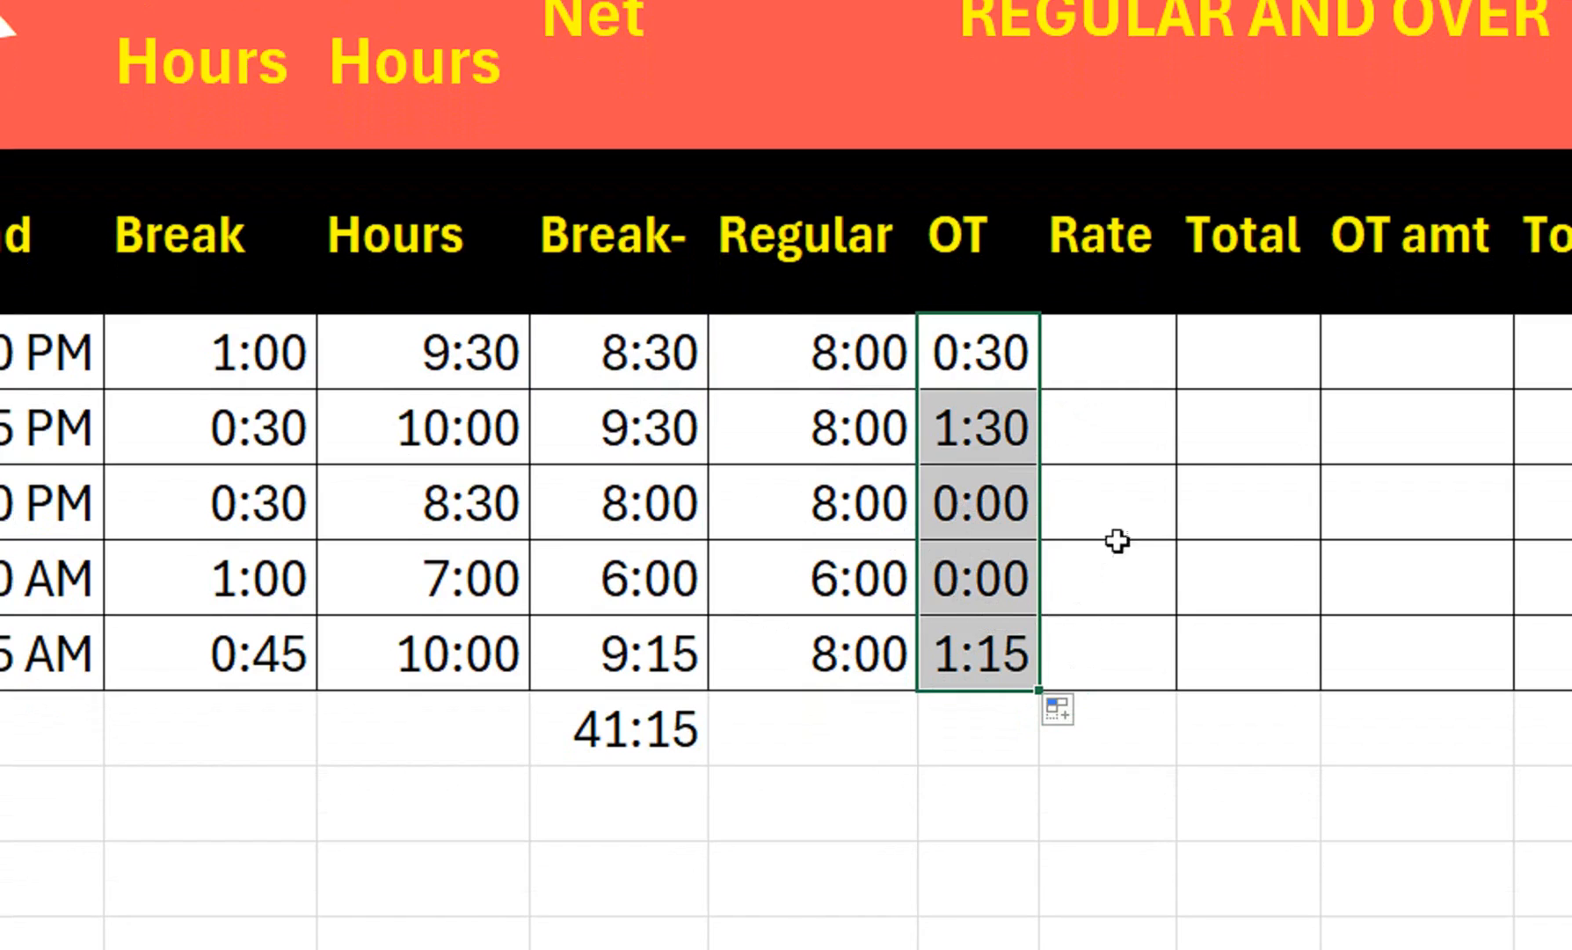
- Insert a new column before Rate, widen it, and give it the heading Basic in row 2
left_click(1092, 363)
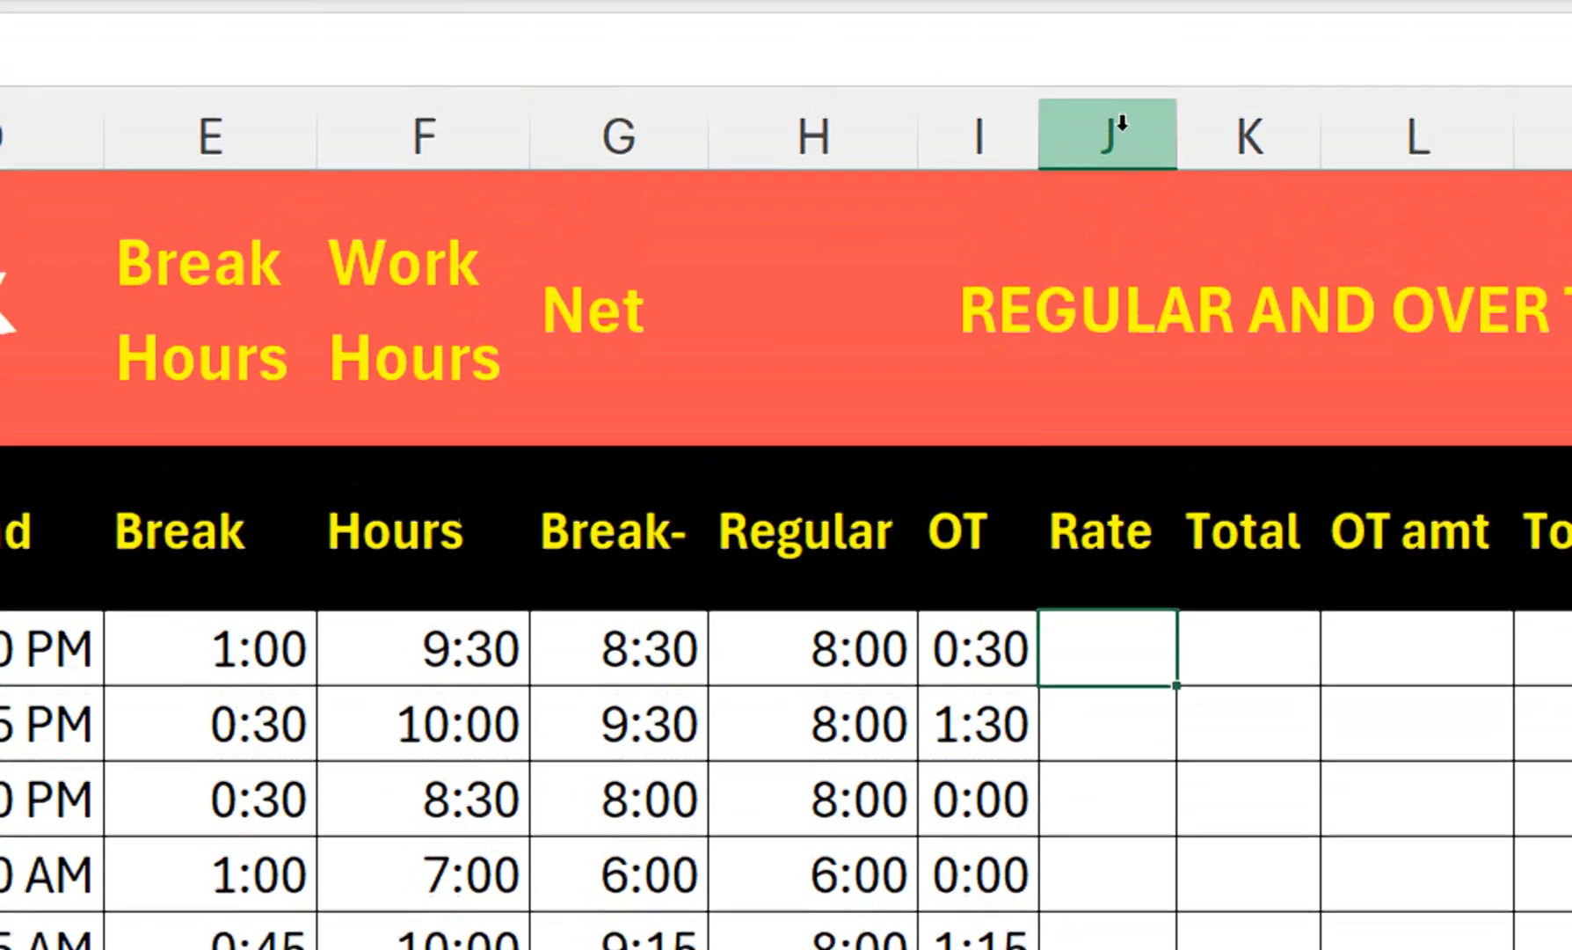
right_click(1110, 189)
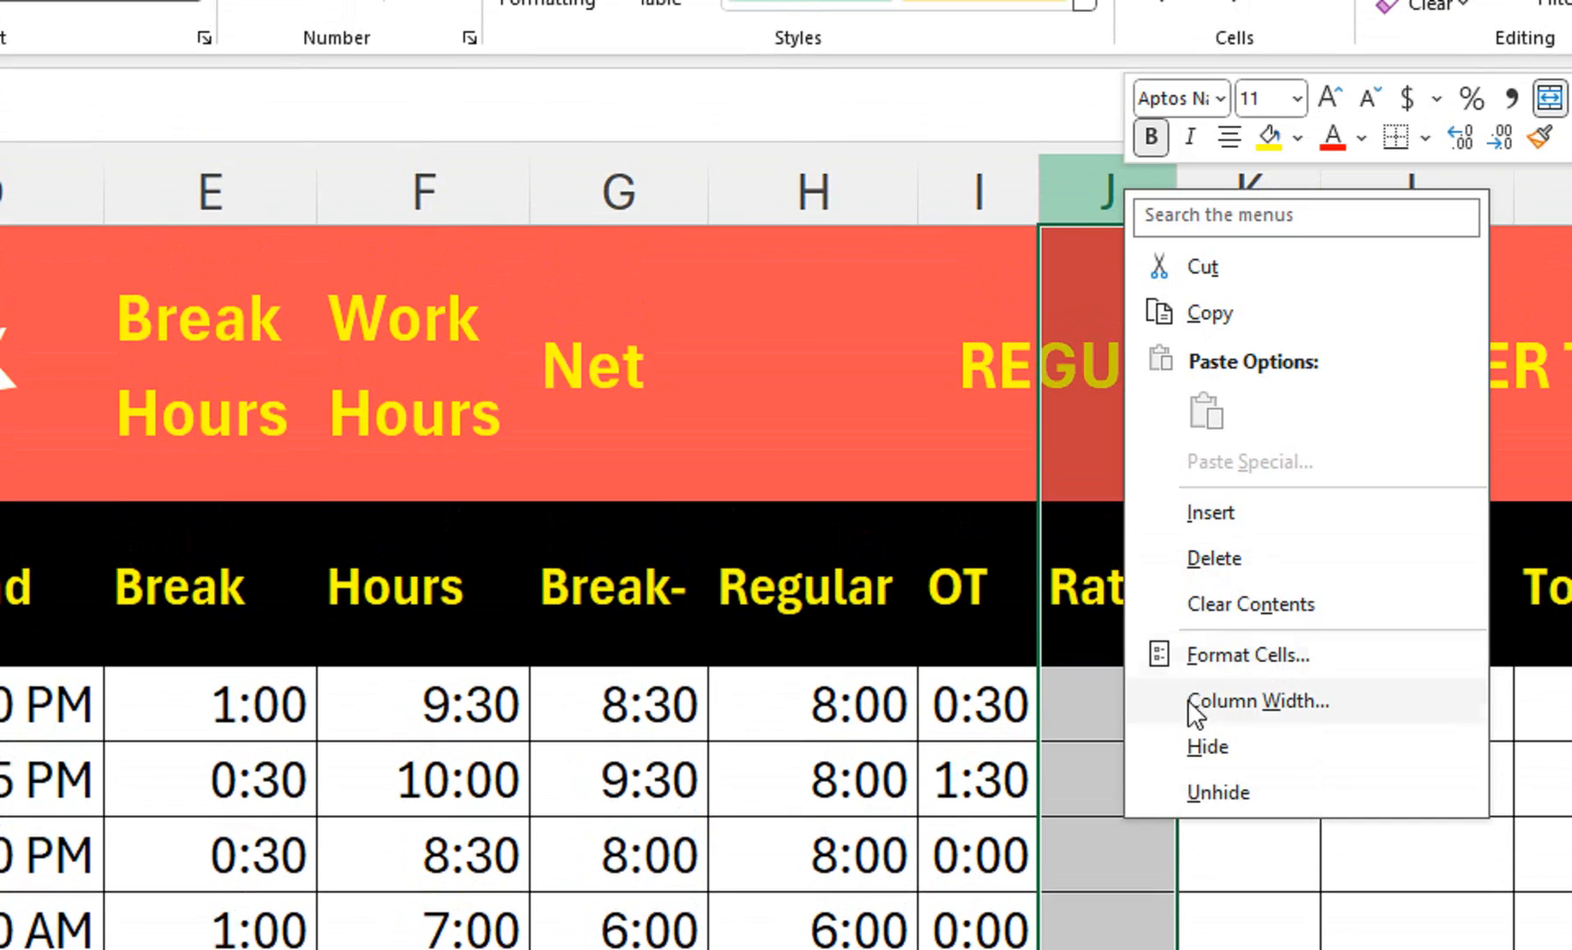
left_click(1218, 514)
left_click(1109, 635)
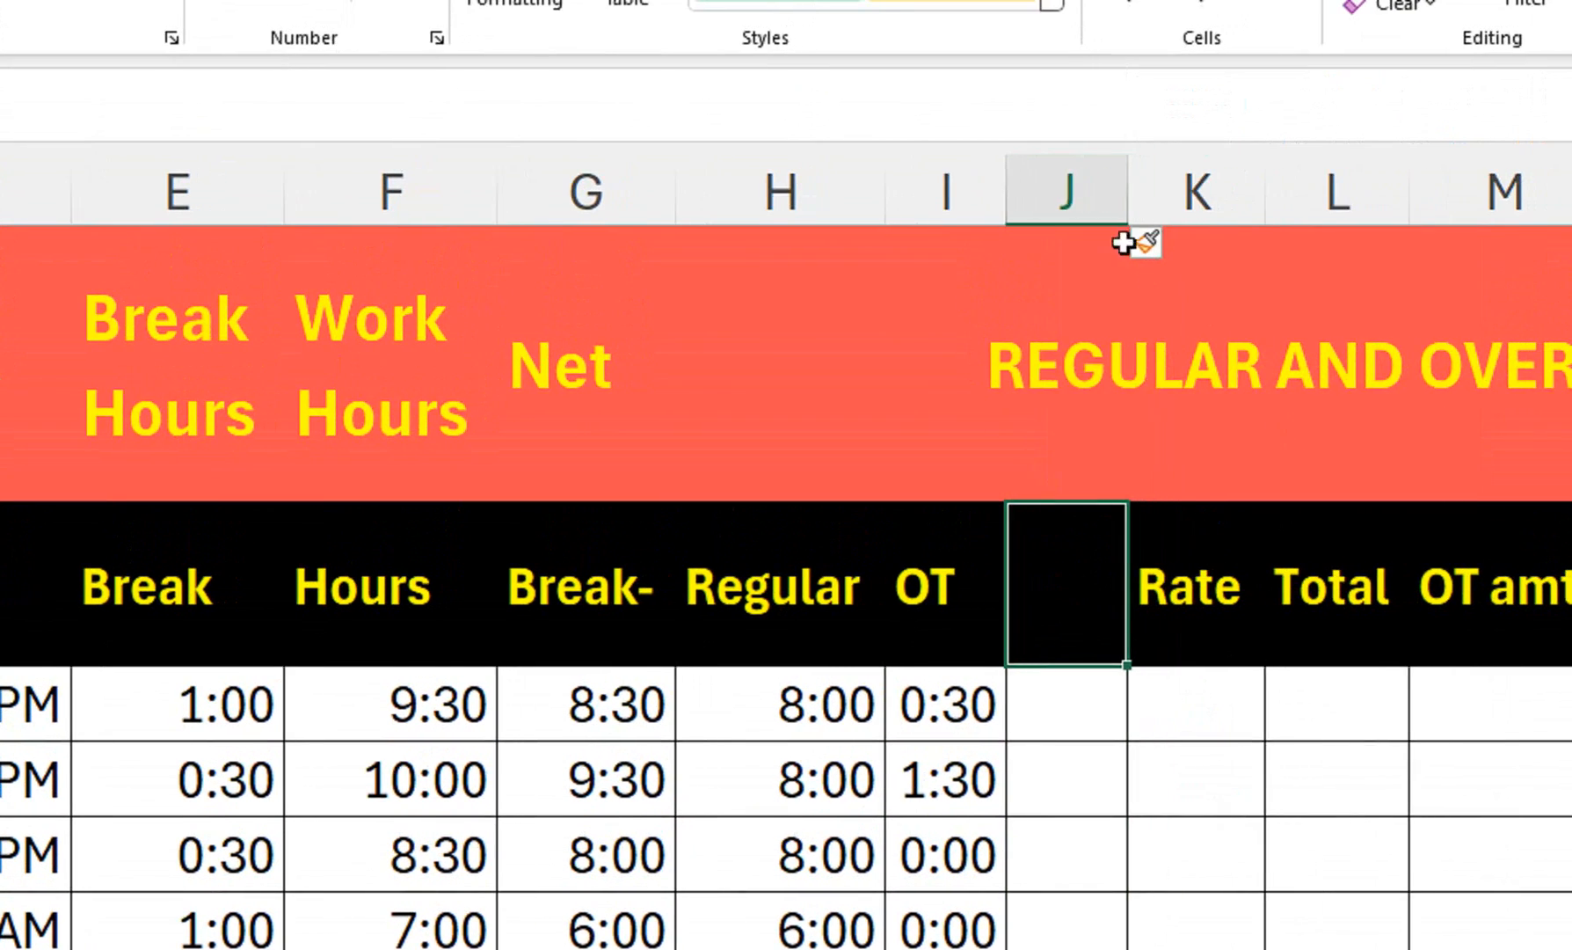
left_click_drag(1161, 199, 1246, 258)
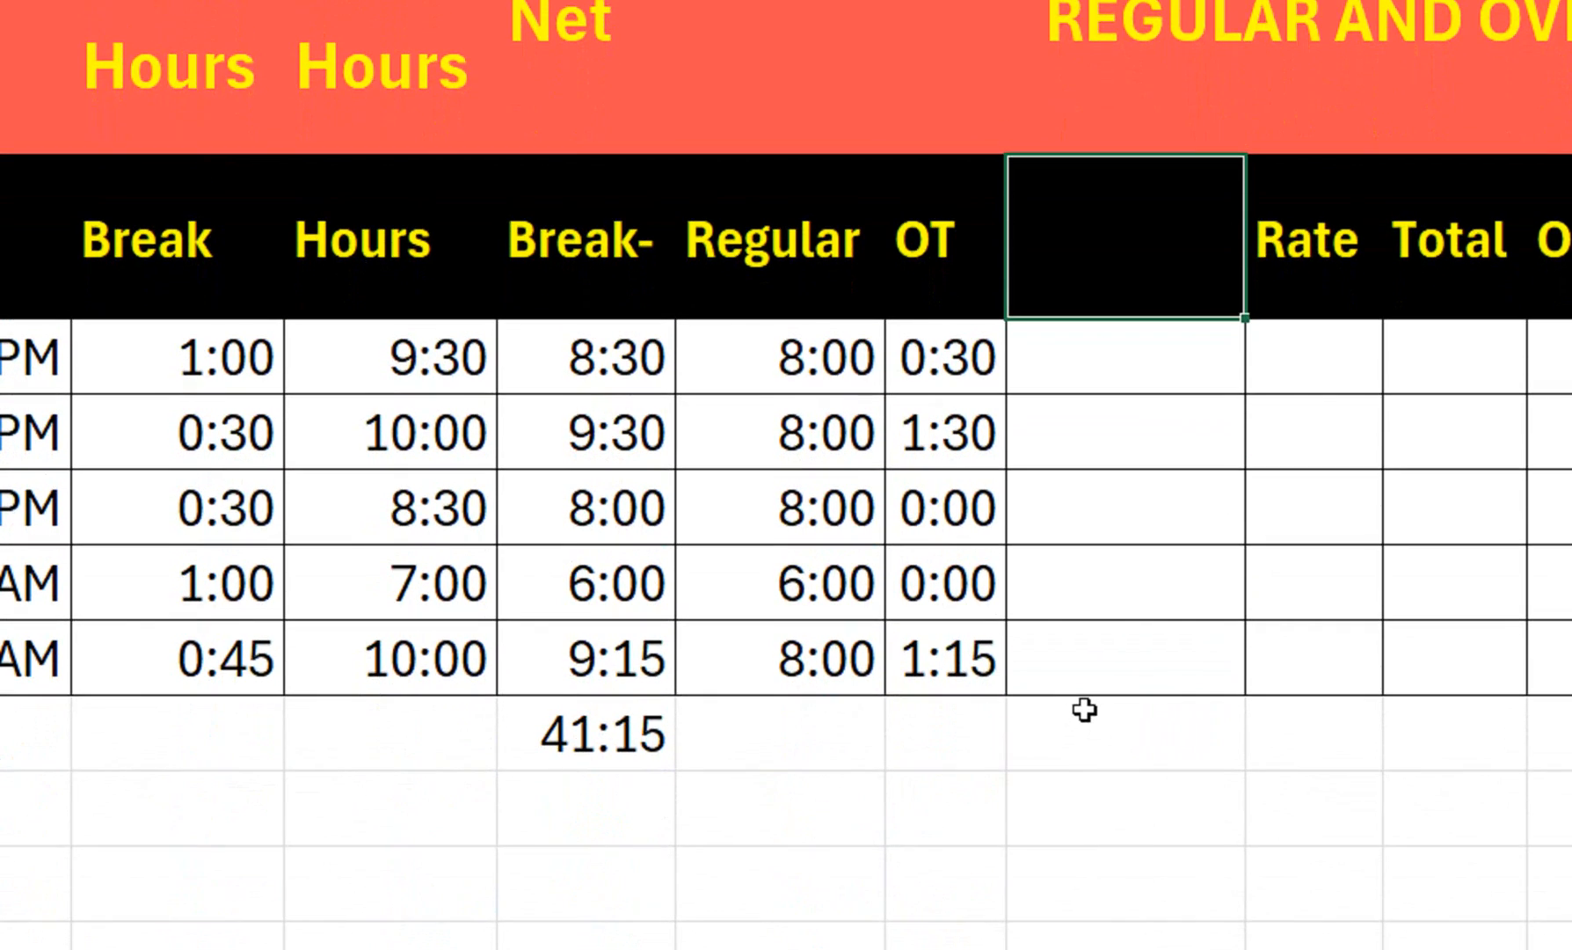
type("Basic")
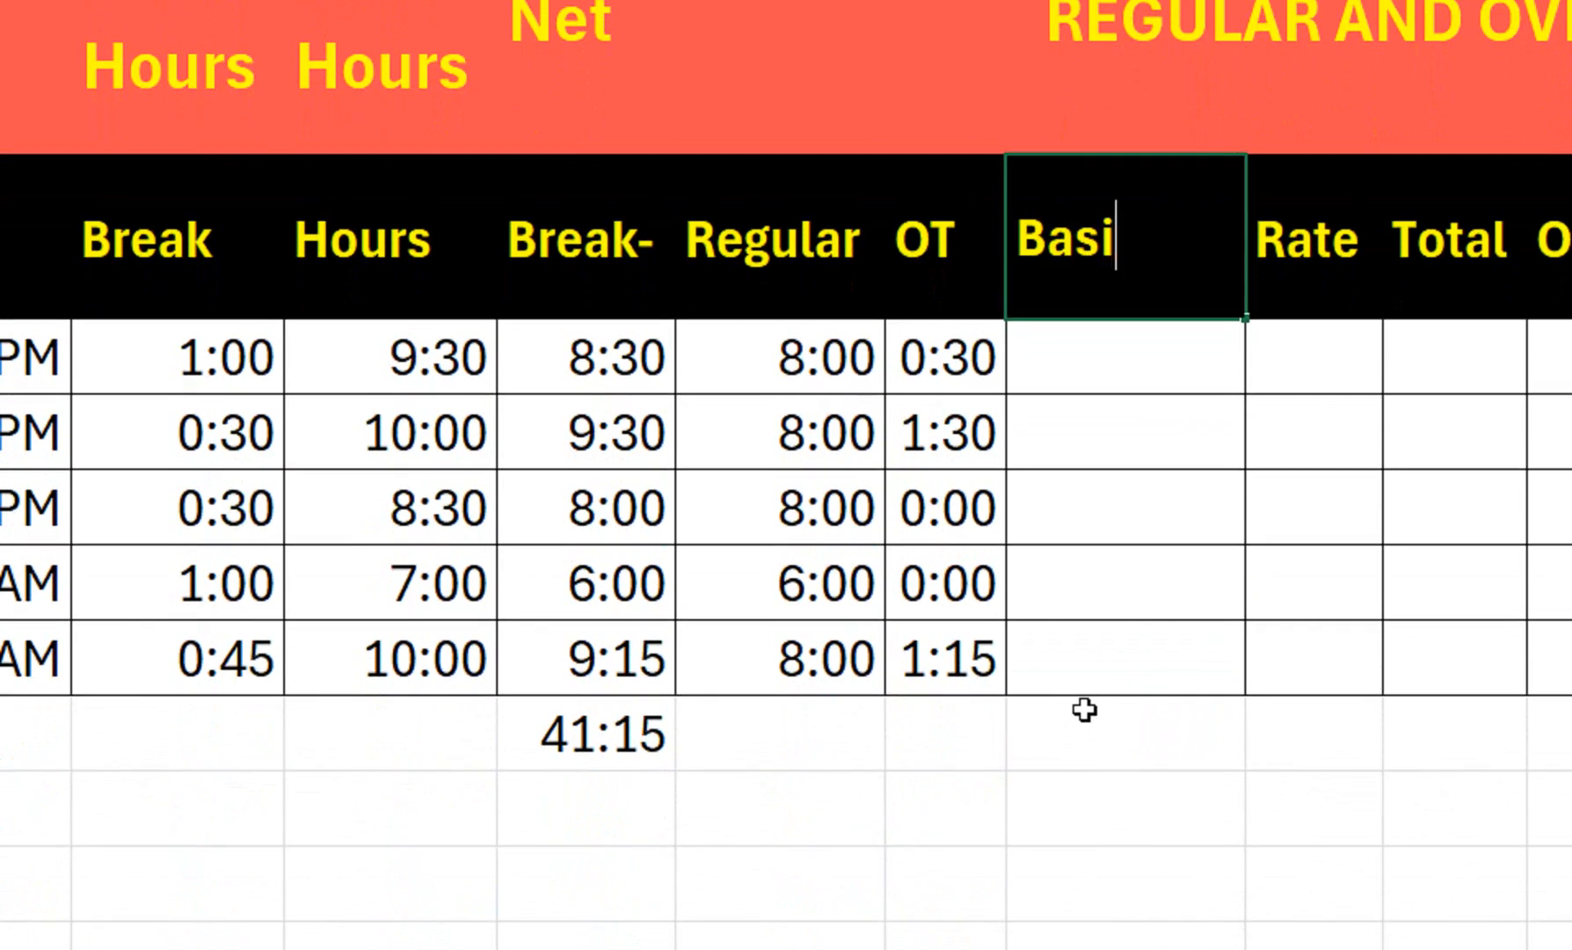
key("Tab")
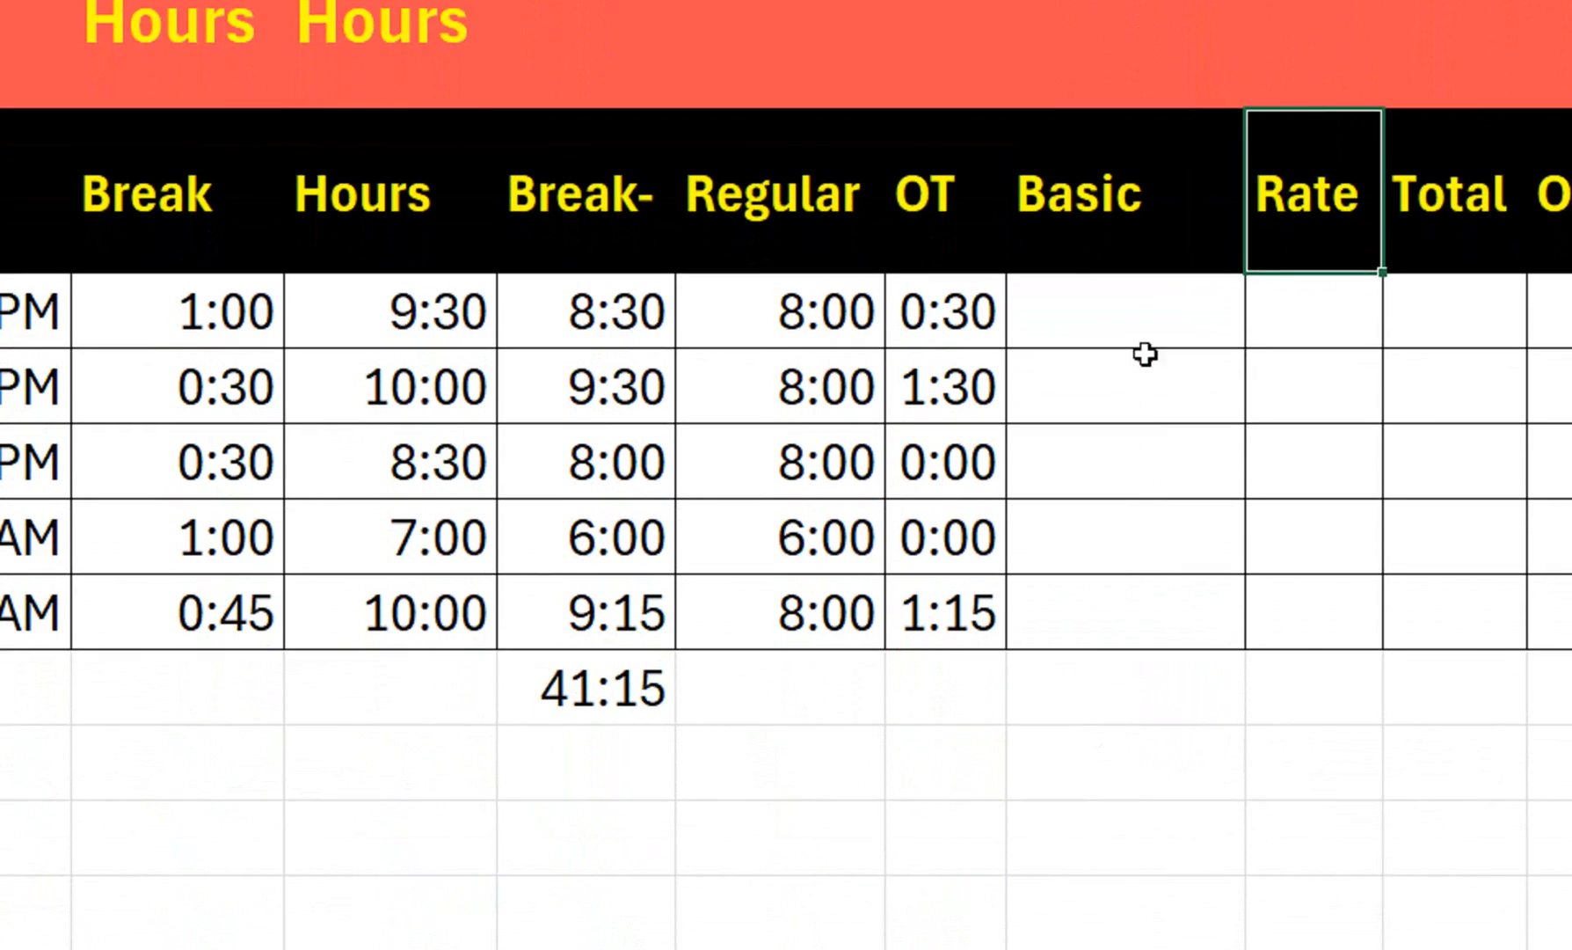
- Enter the first two basic pay amounts, 15000 in J3 and 12000 in J4
left_click(1146, 399)
key("Up")
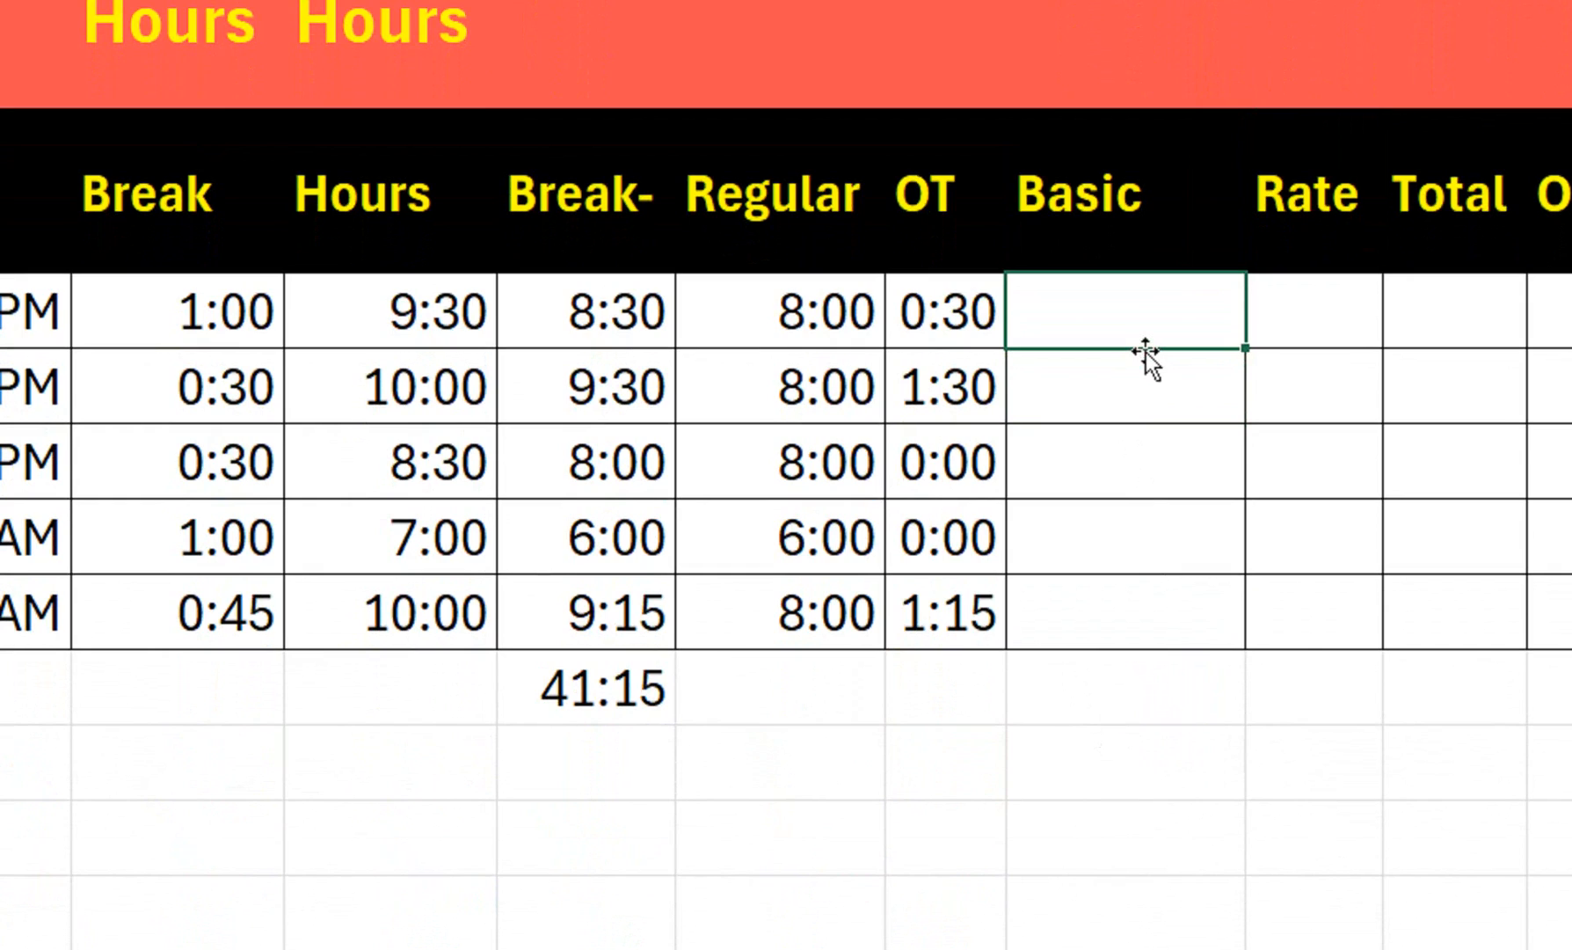
type("1500")
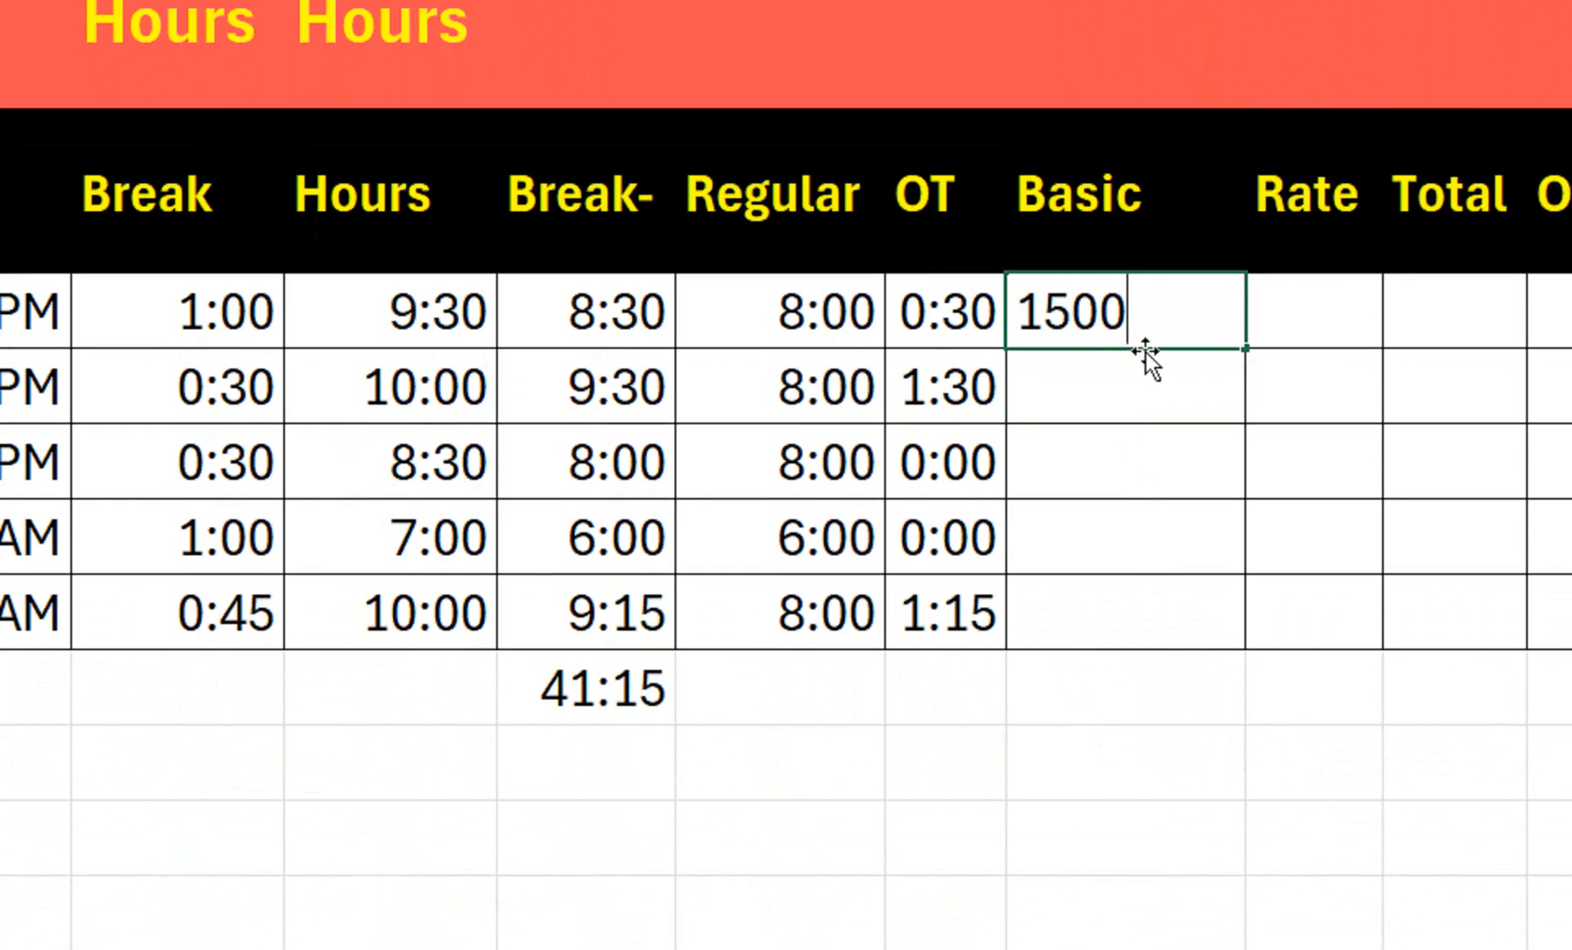
key("ctrl+Return")
key("Down")
type("123")
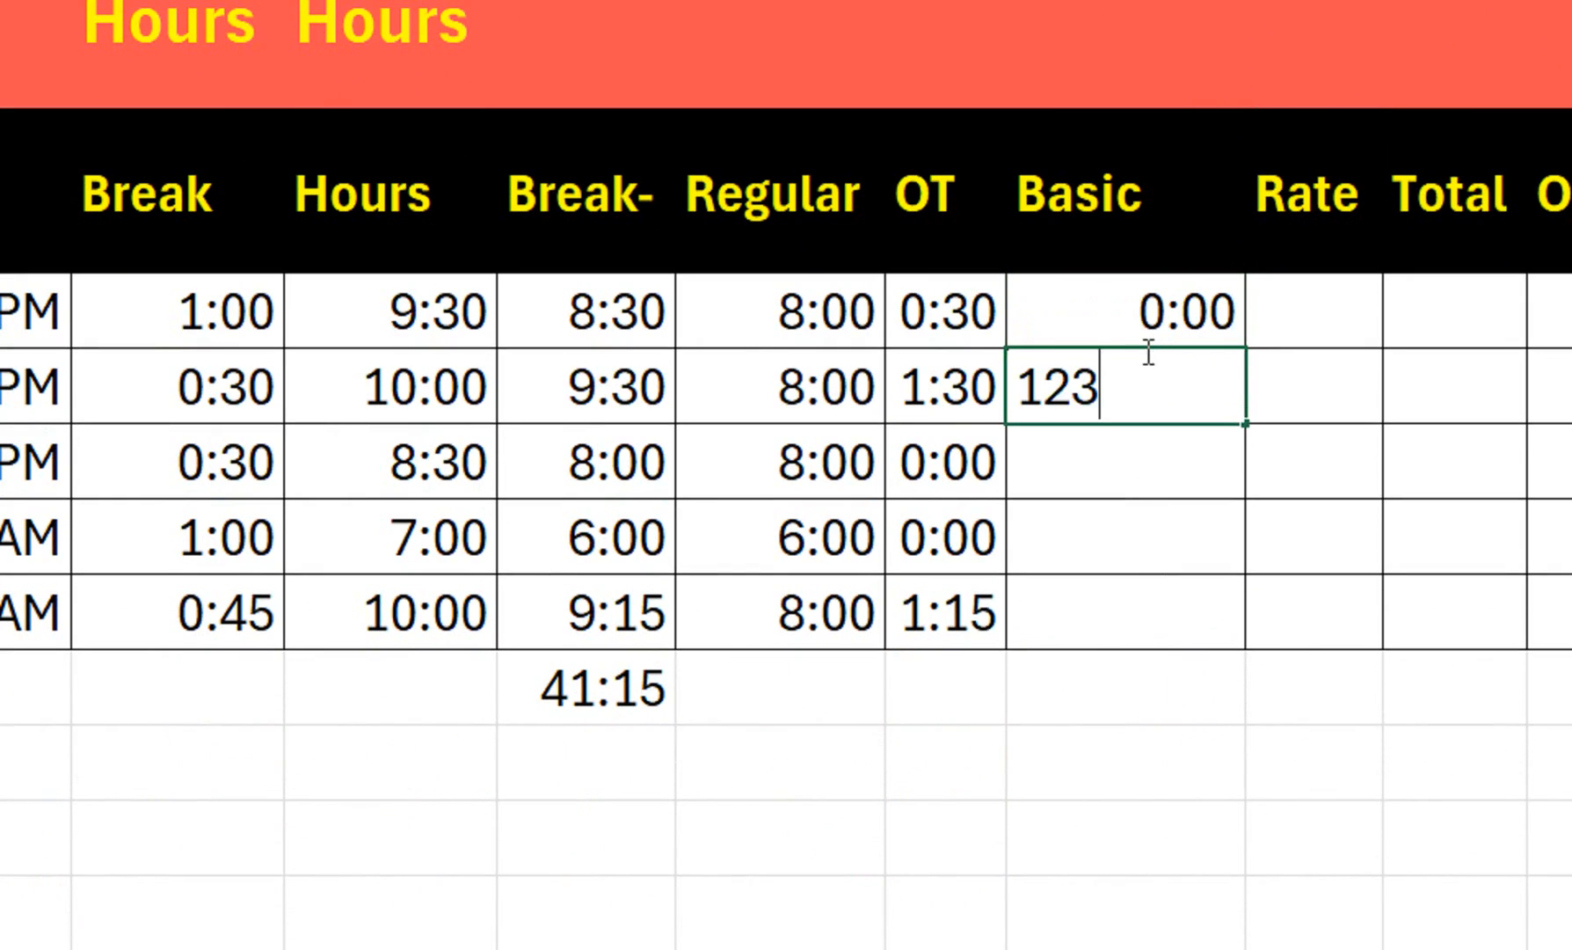
key("BackSpace")
type("000")
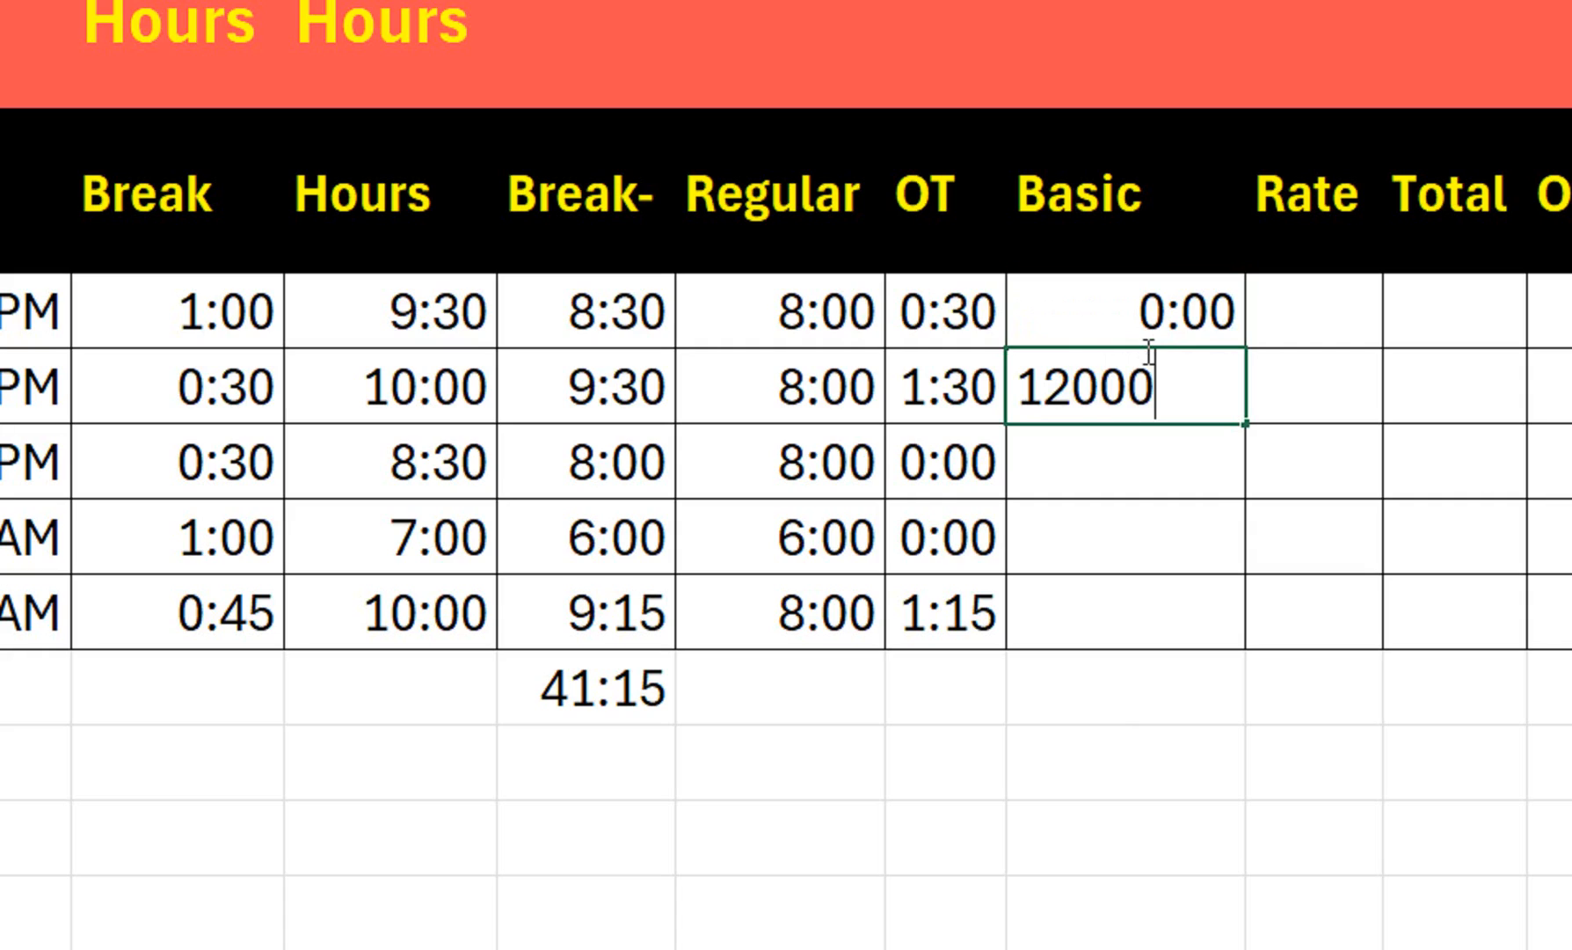
key("Return")
- Enter the remaining basic pay amounts 18000, 20000 and 21000 in J5:J7
type("18000")
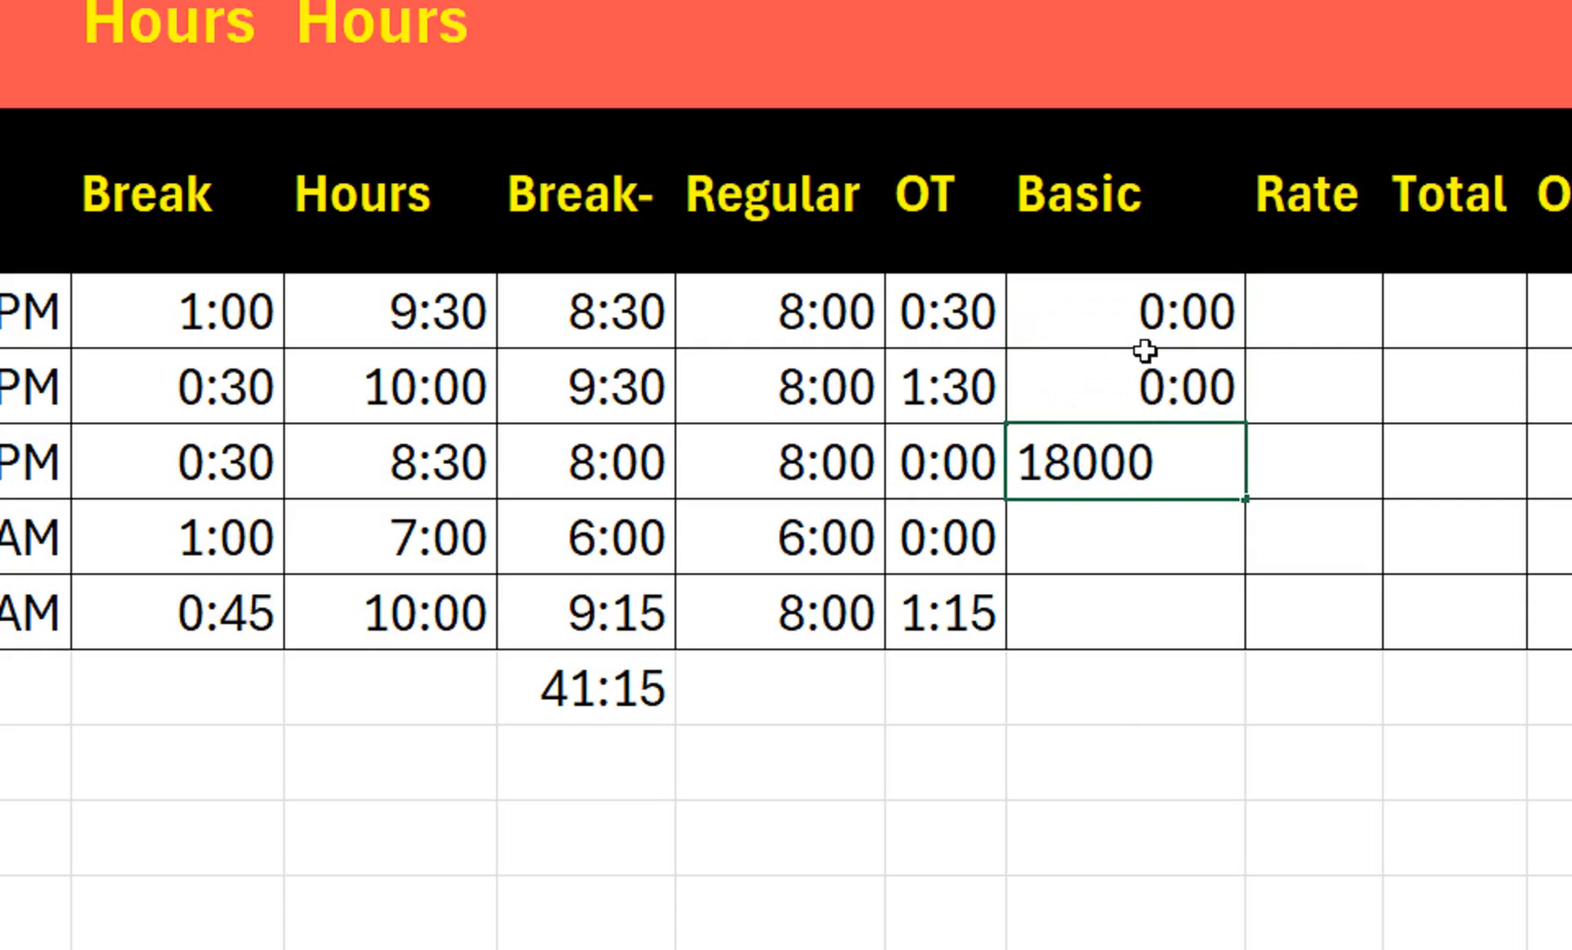
key("Return")
type("2000")
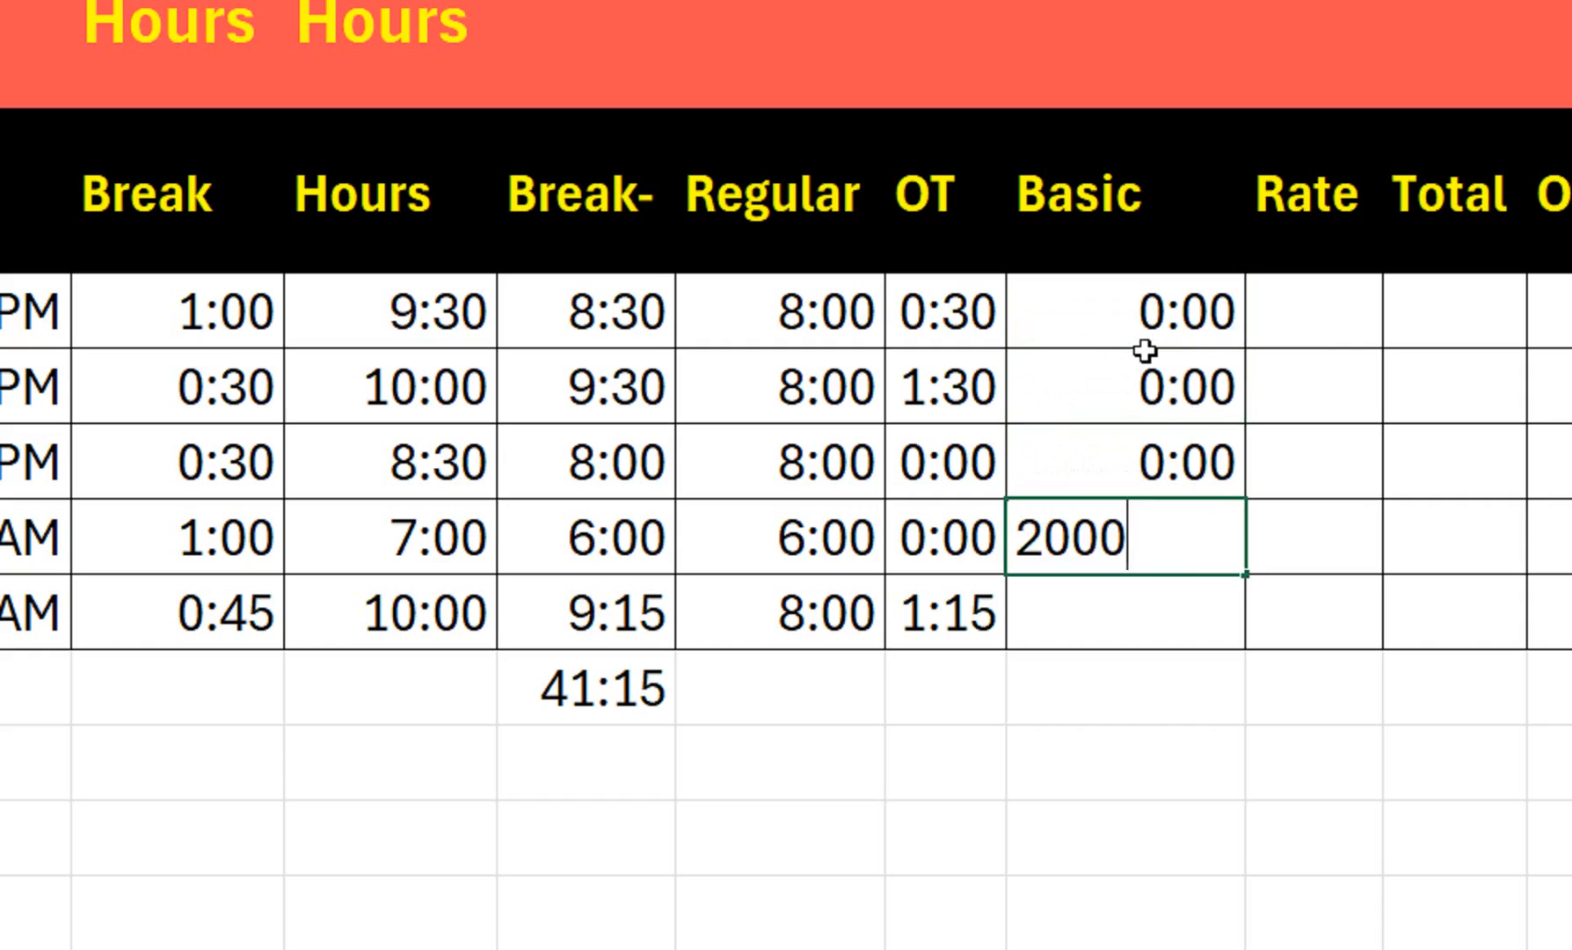
key("Return")
key("Up")
type("2000")
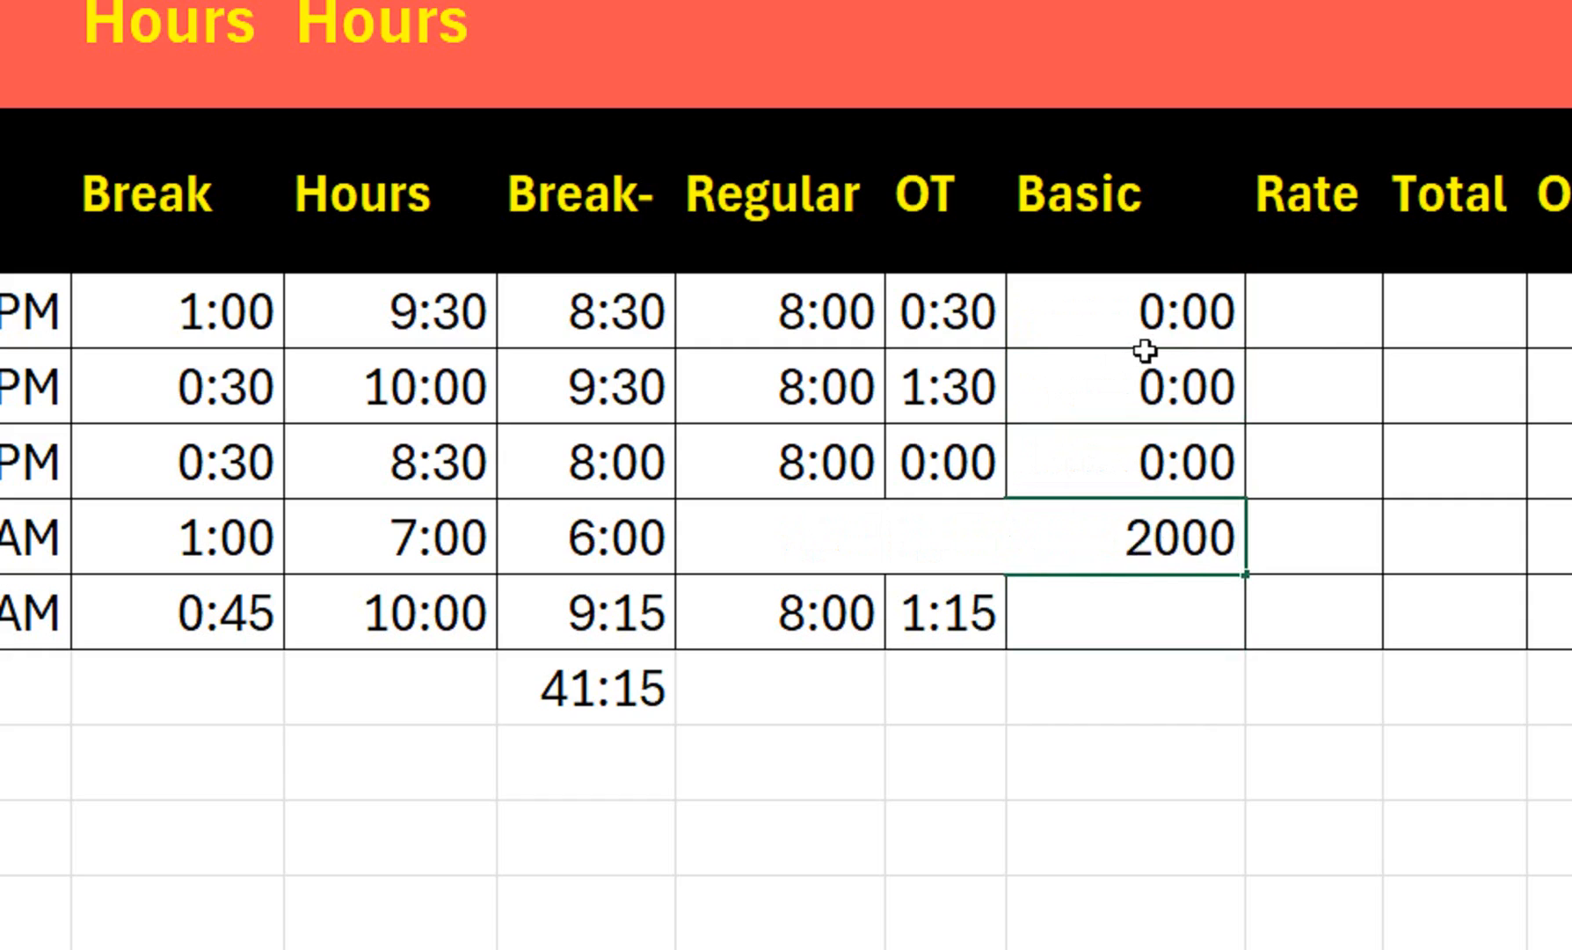
key("Return")
type("21000")
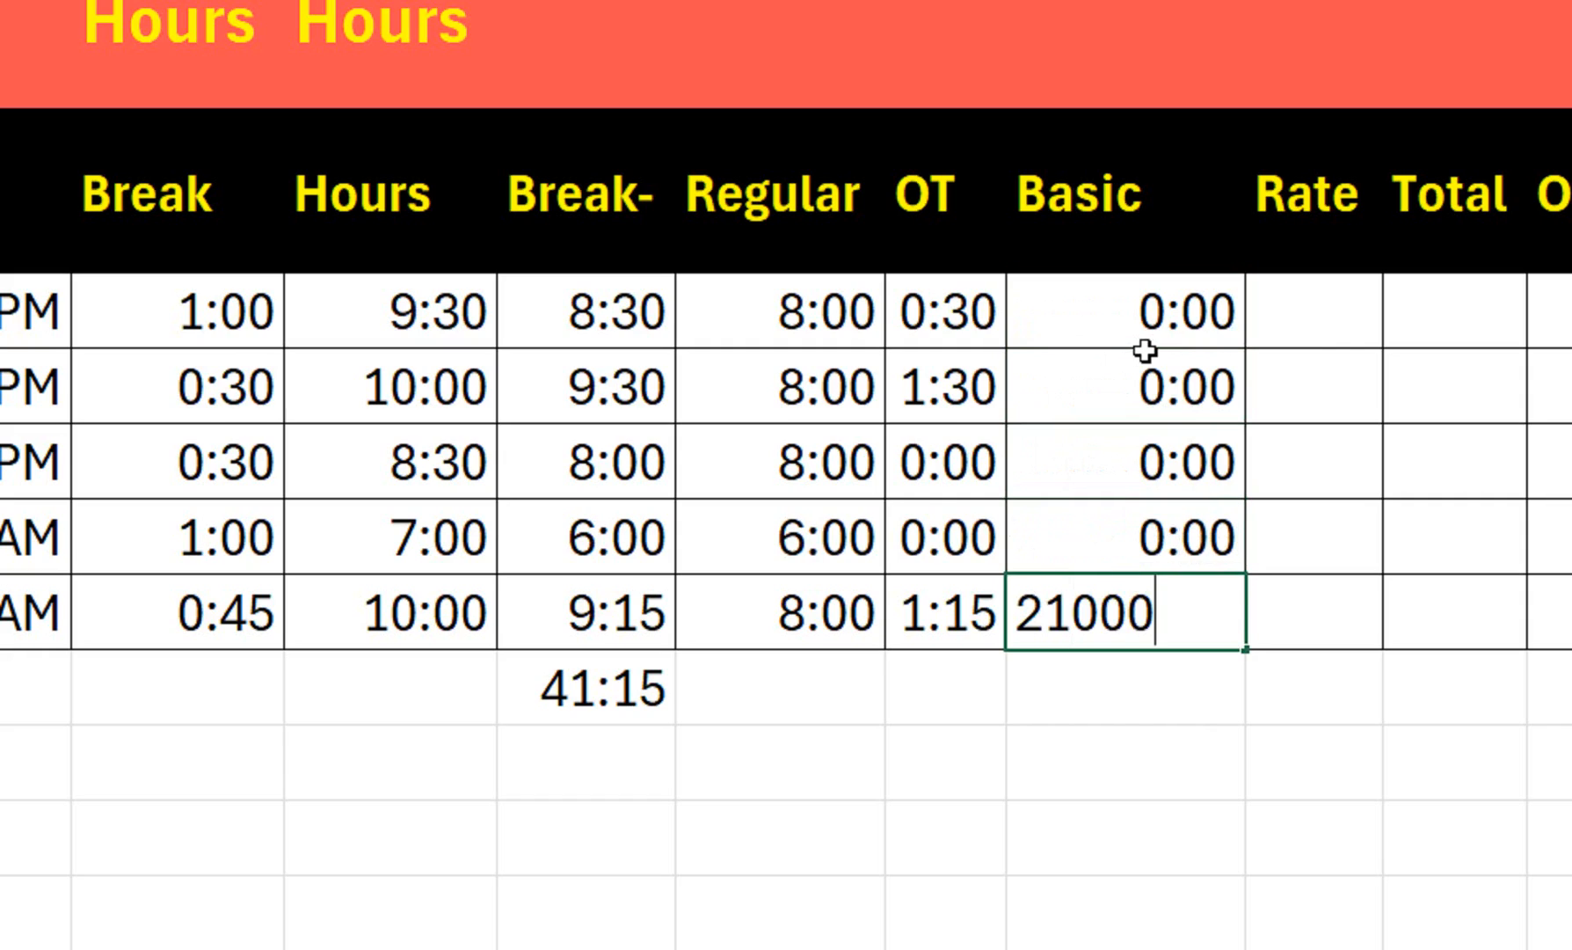
key("Return")
- Change the number format of the Basic amounts in J3:J7 to General
left_click_drag(1144, 363, 1129, 534)
left_click_drag(1145, 307, 1110, 598)
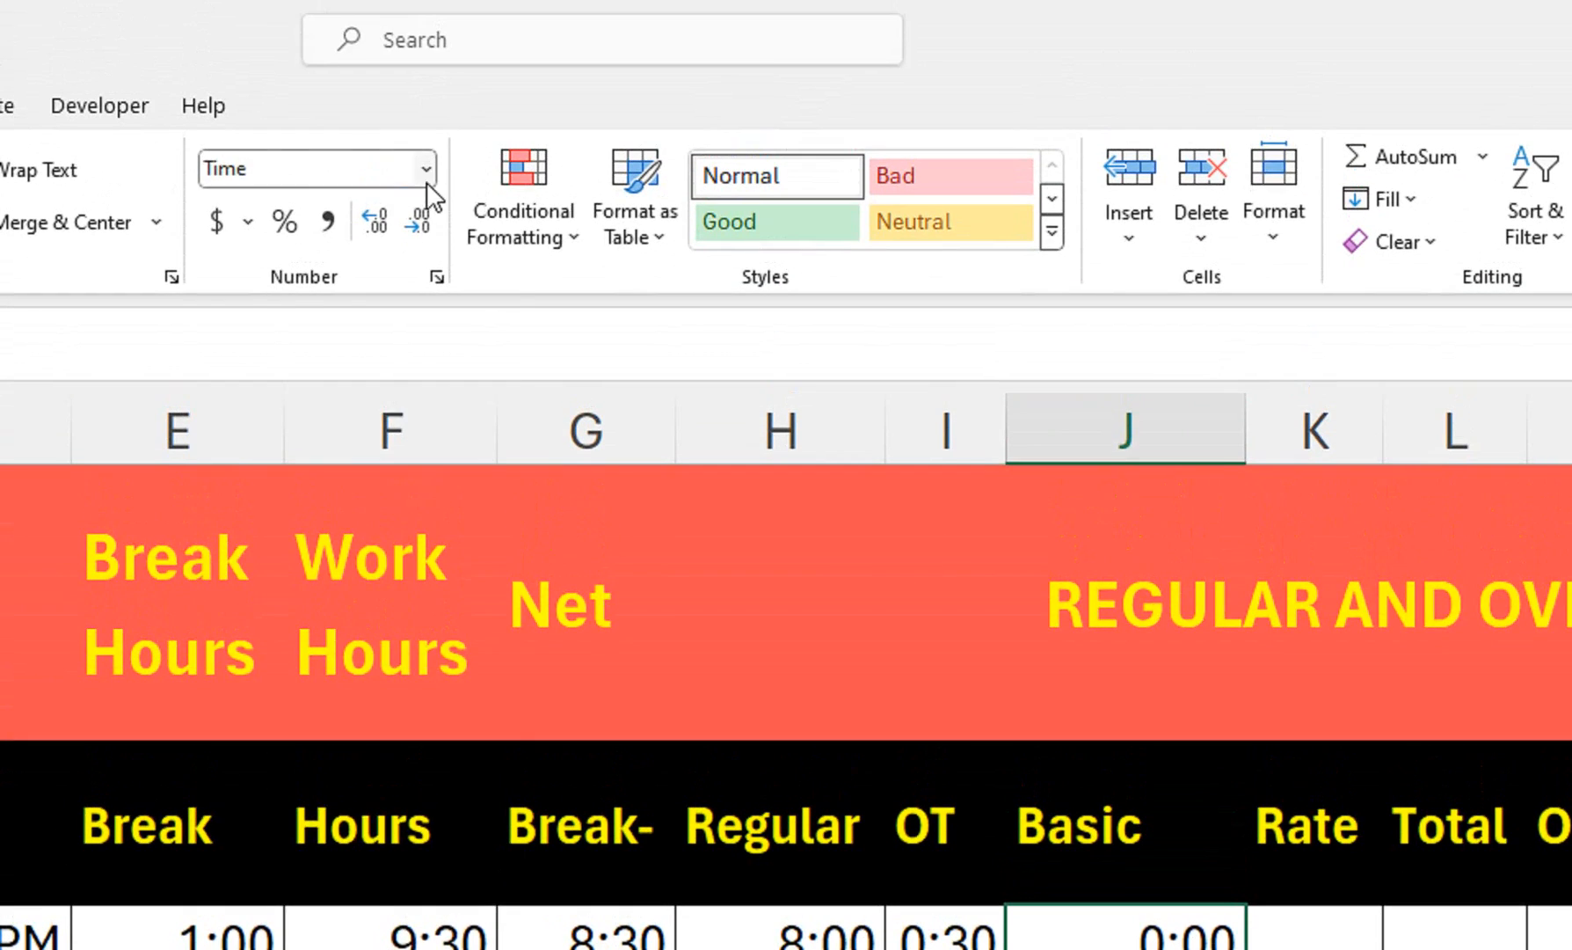
left_click(426, 168)
left_click(404, 231)
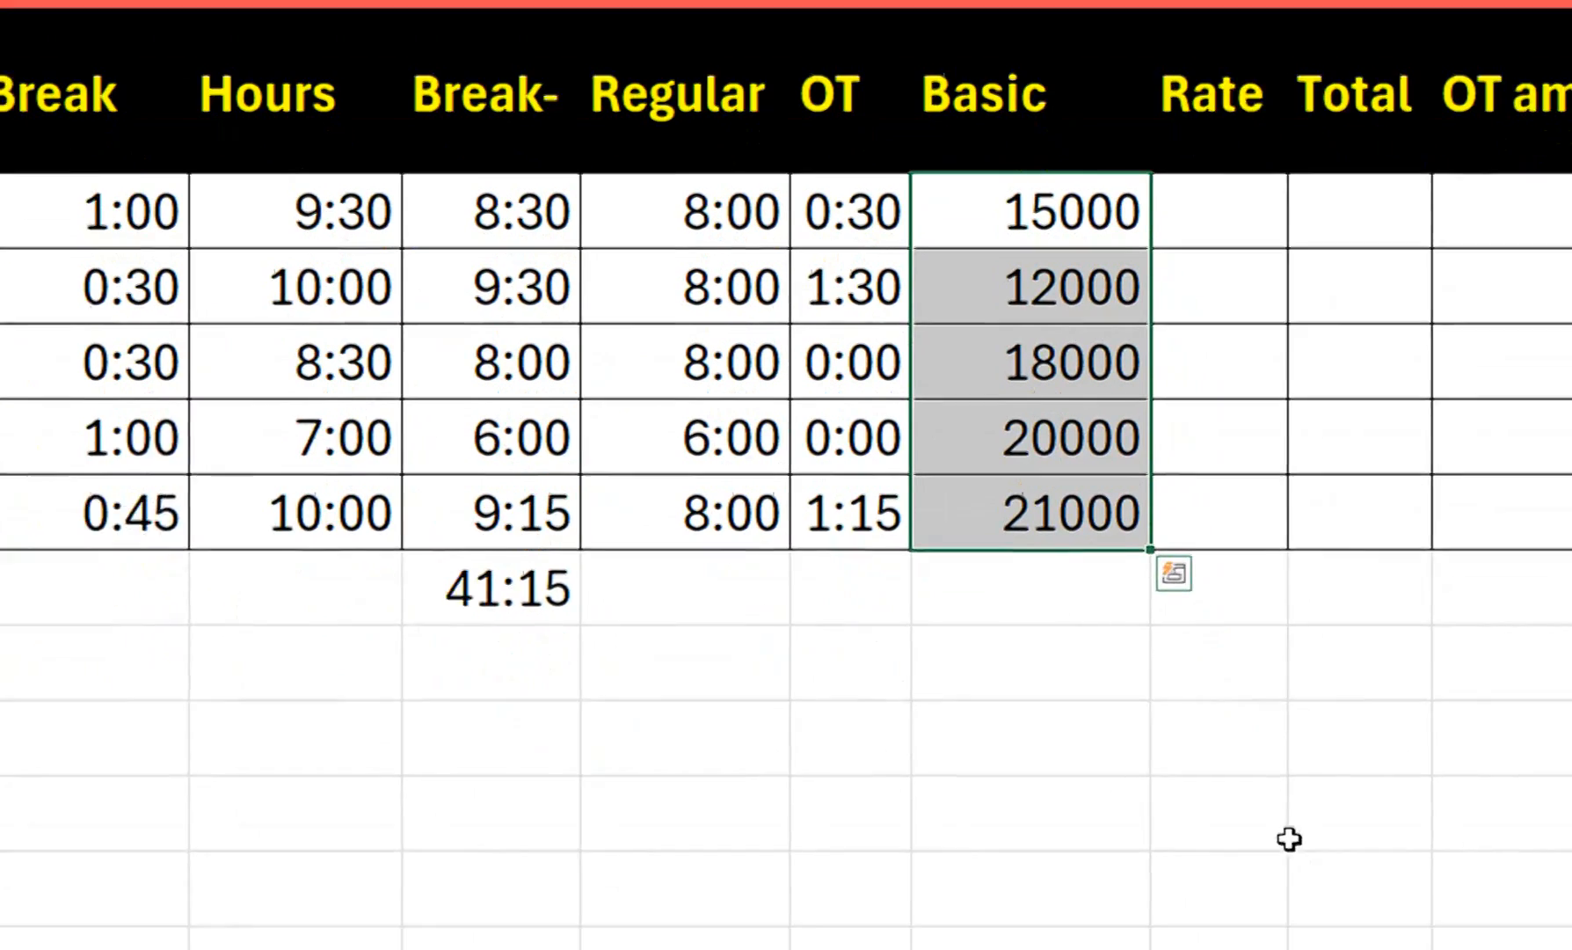
- Calculate the hourly rate in K3 with =J3/30/8 and fill the formula down the Rate column to row 7
left_click(1178, 231)
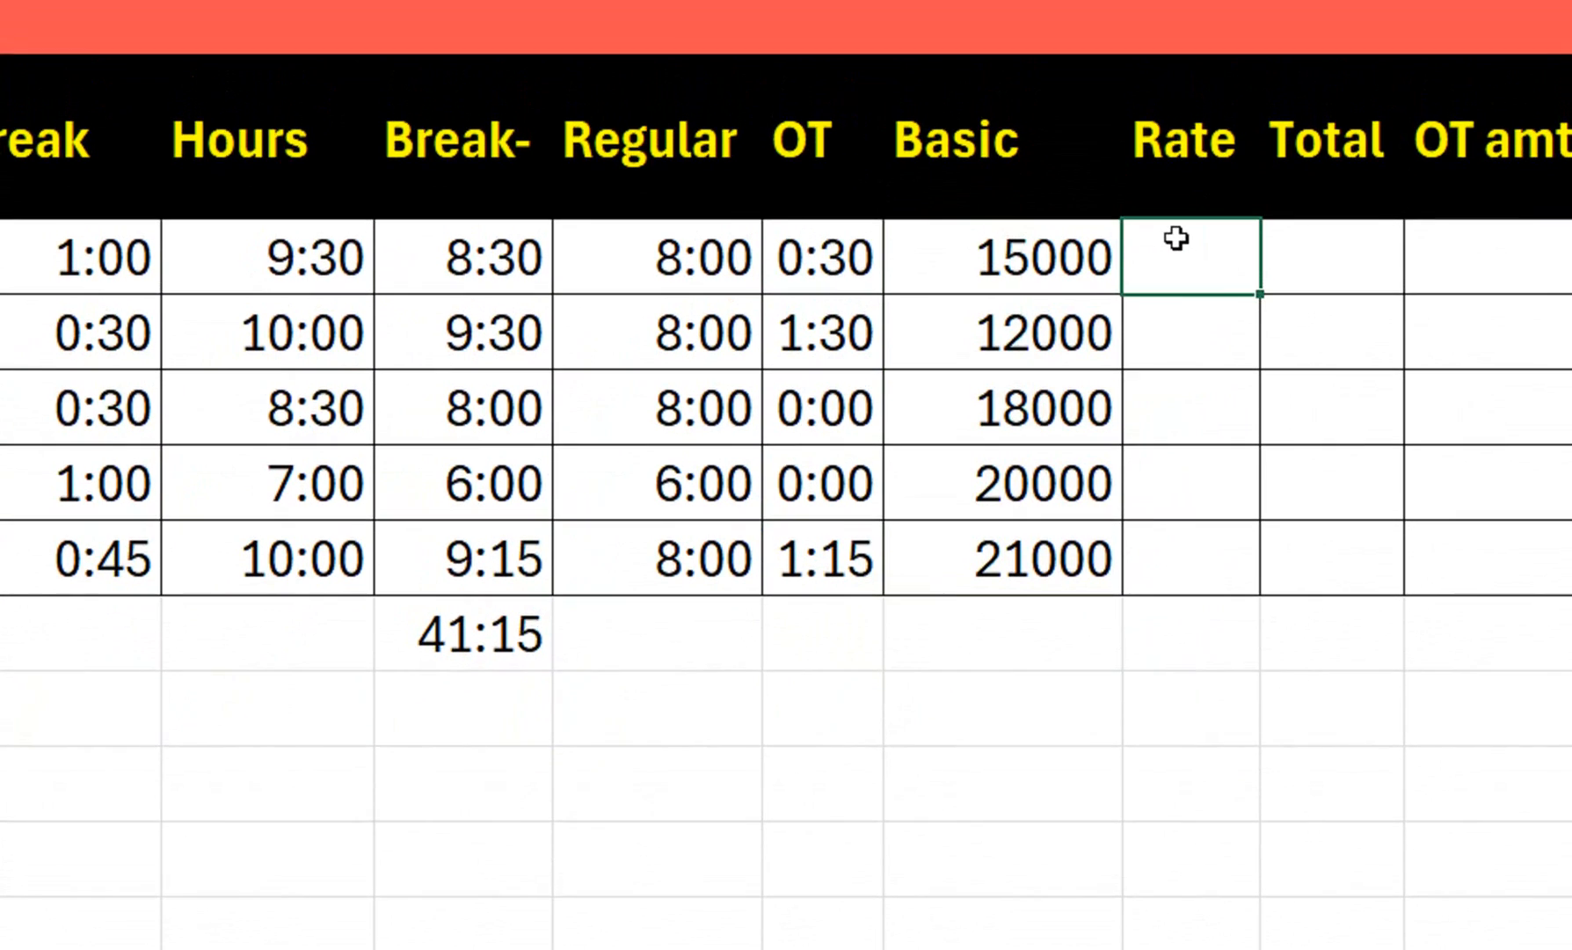
type("=")
left_click(970, 245)
type("/")
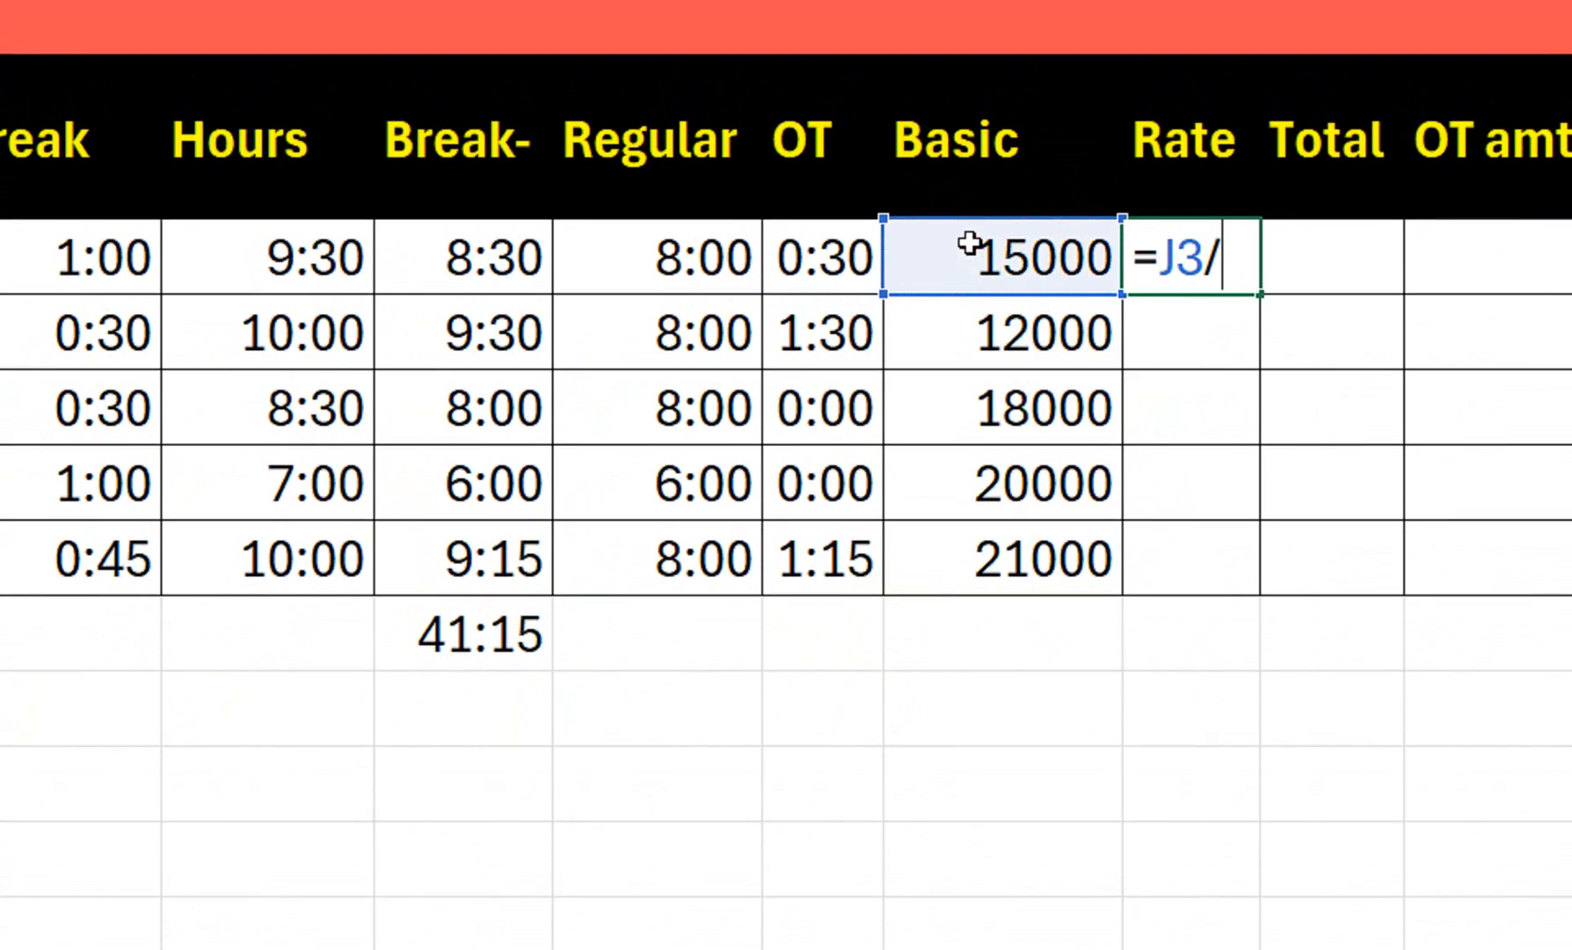
type("30/8")
key("Return")
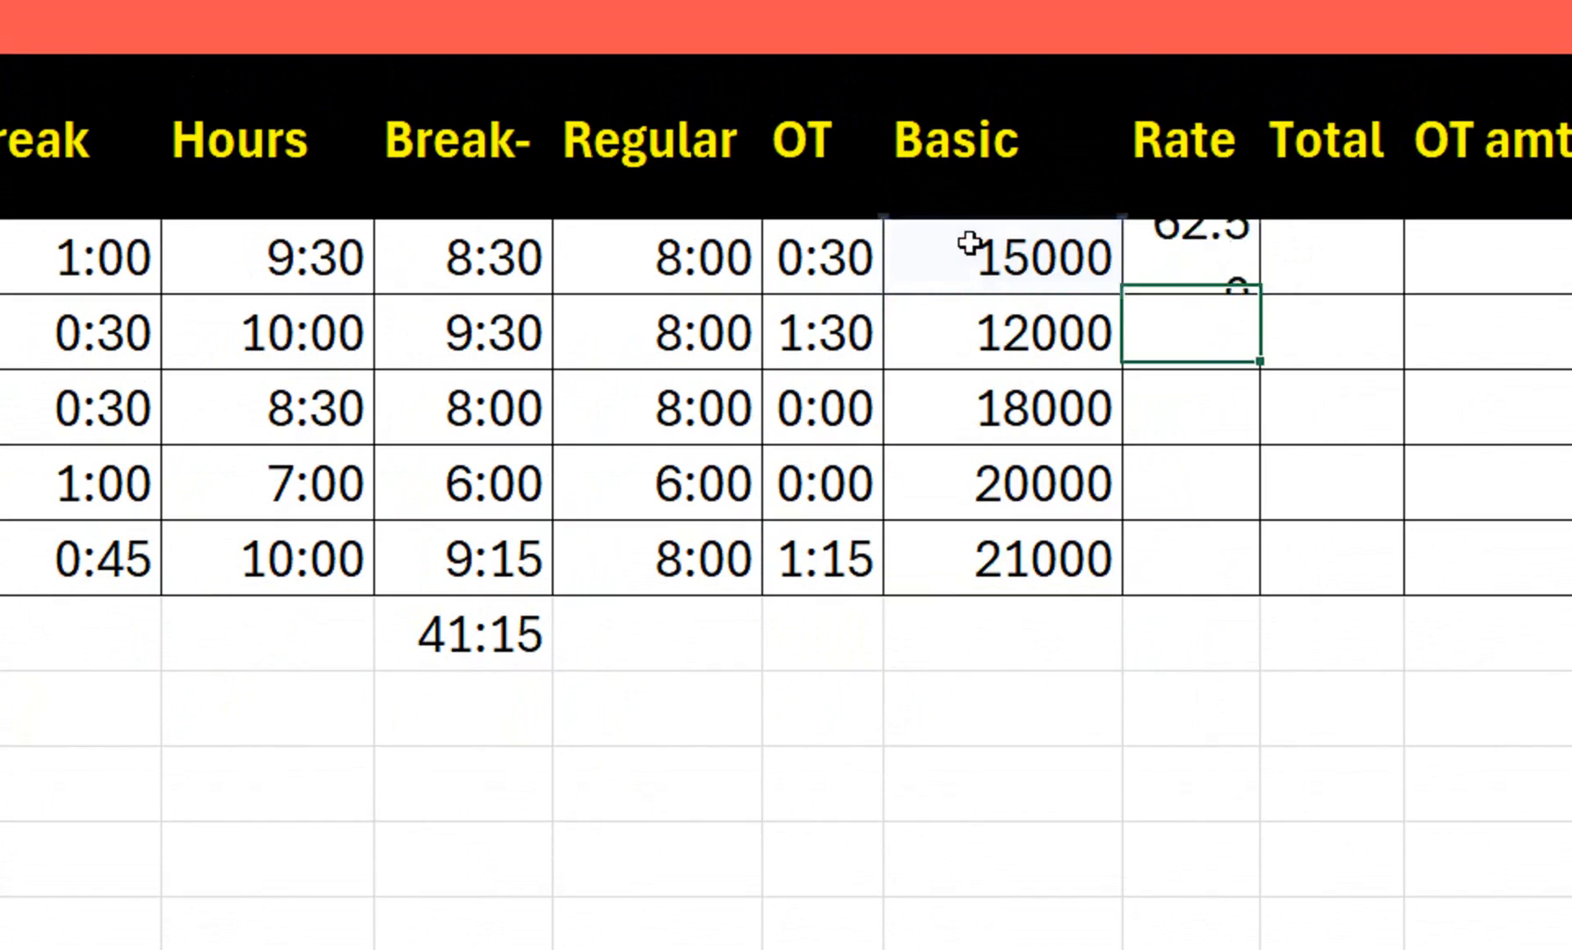
left_click(1183, 260)
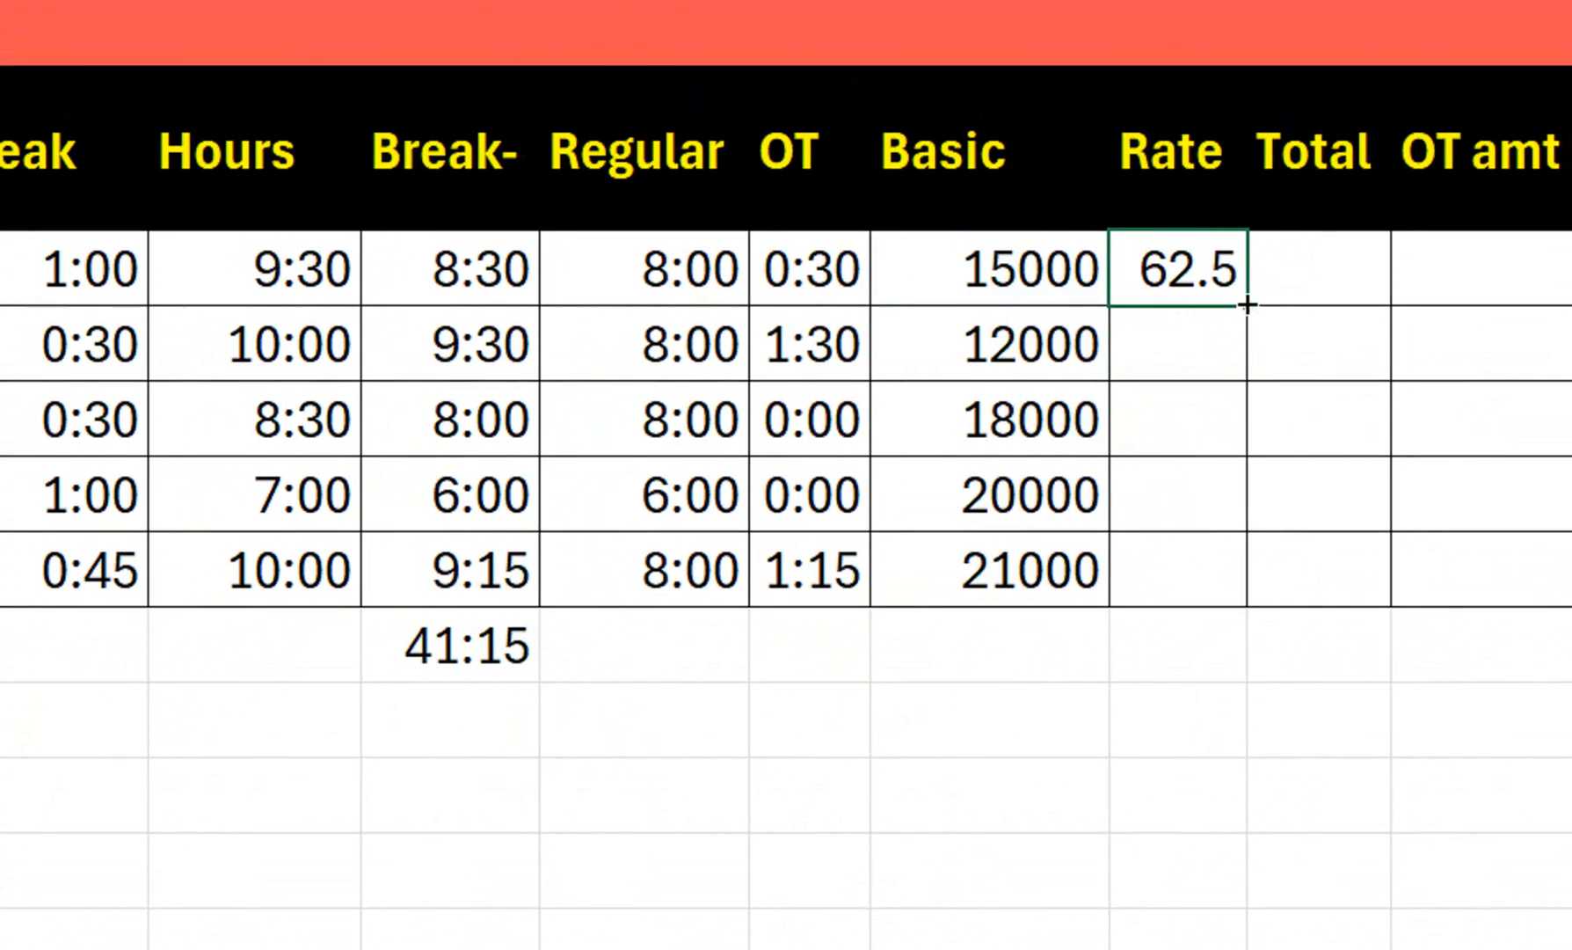
double_click(1248, 305)
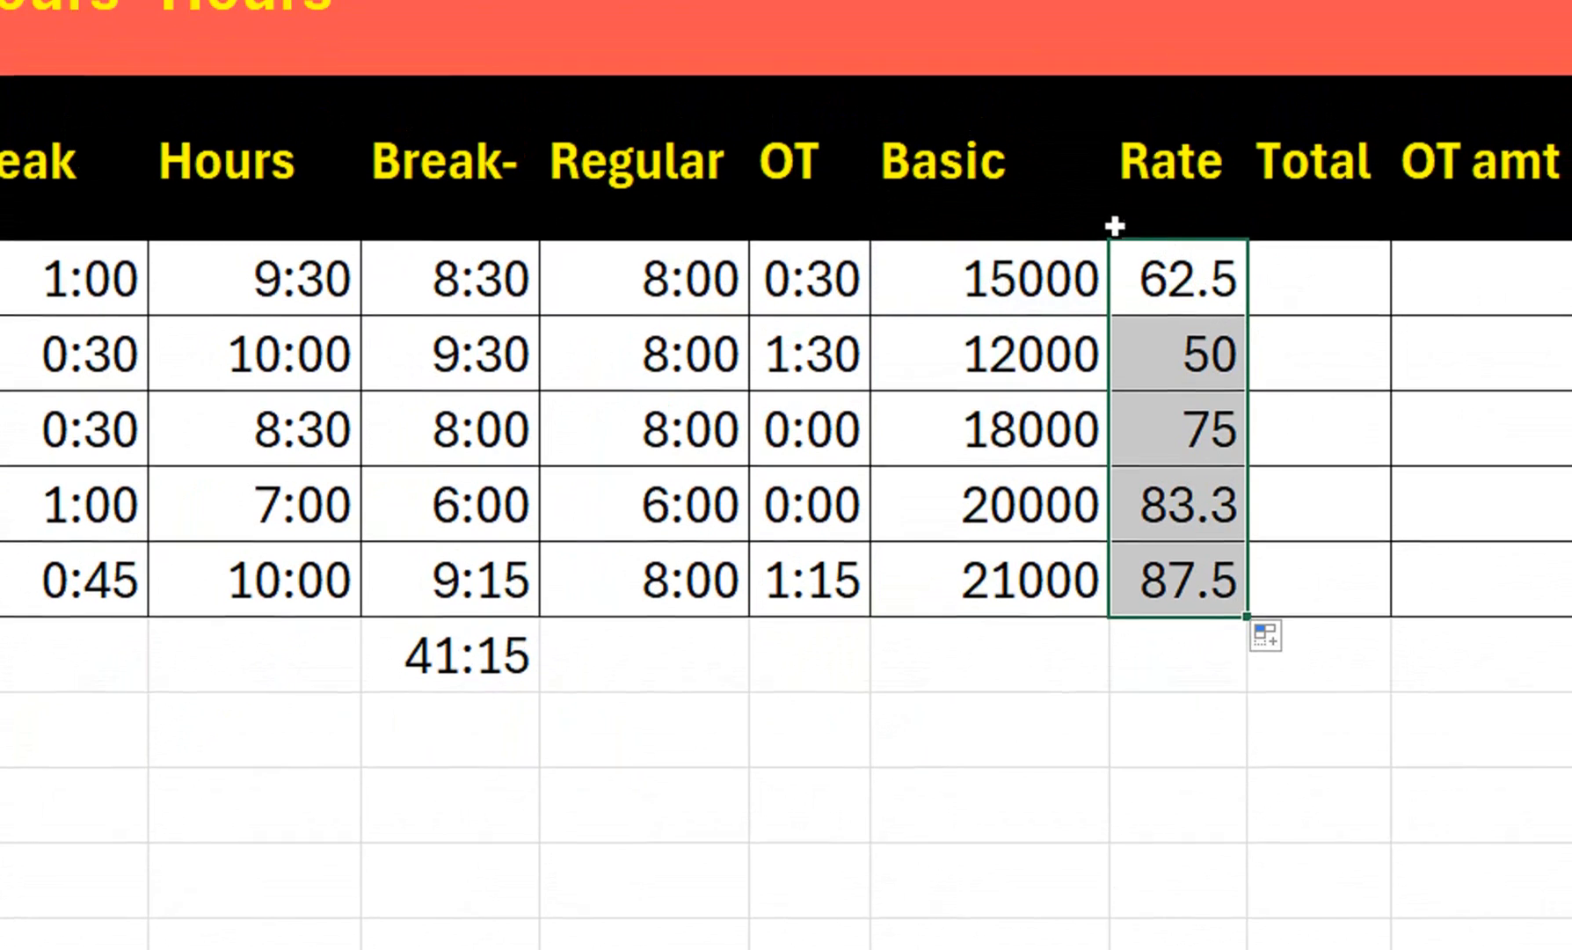
- Review the hourly rate formula in K3 without changing it
left_click(1116, 290)
double_click(1116, 290)
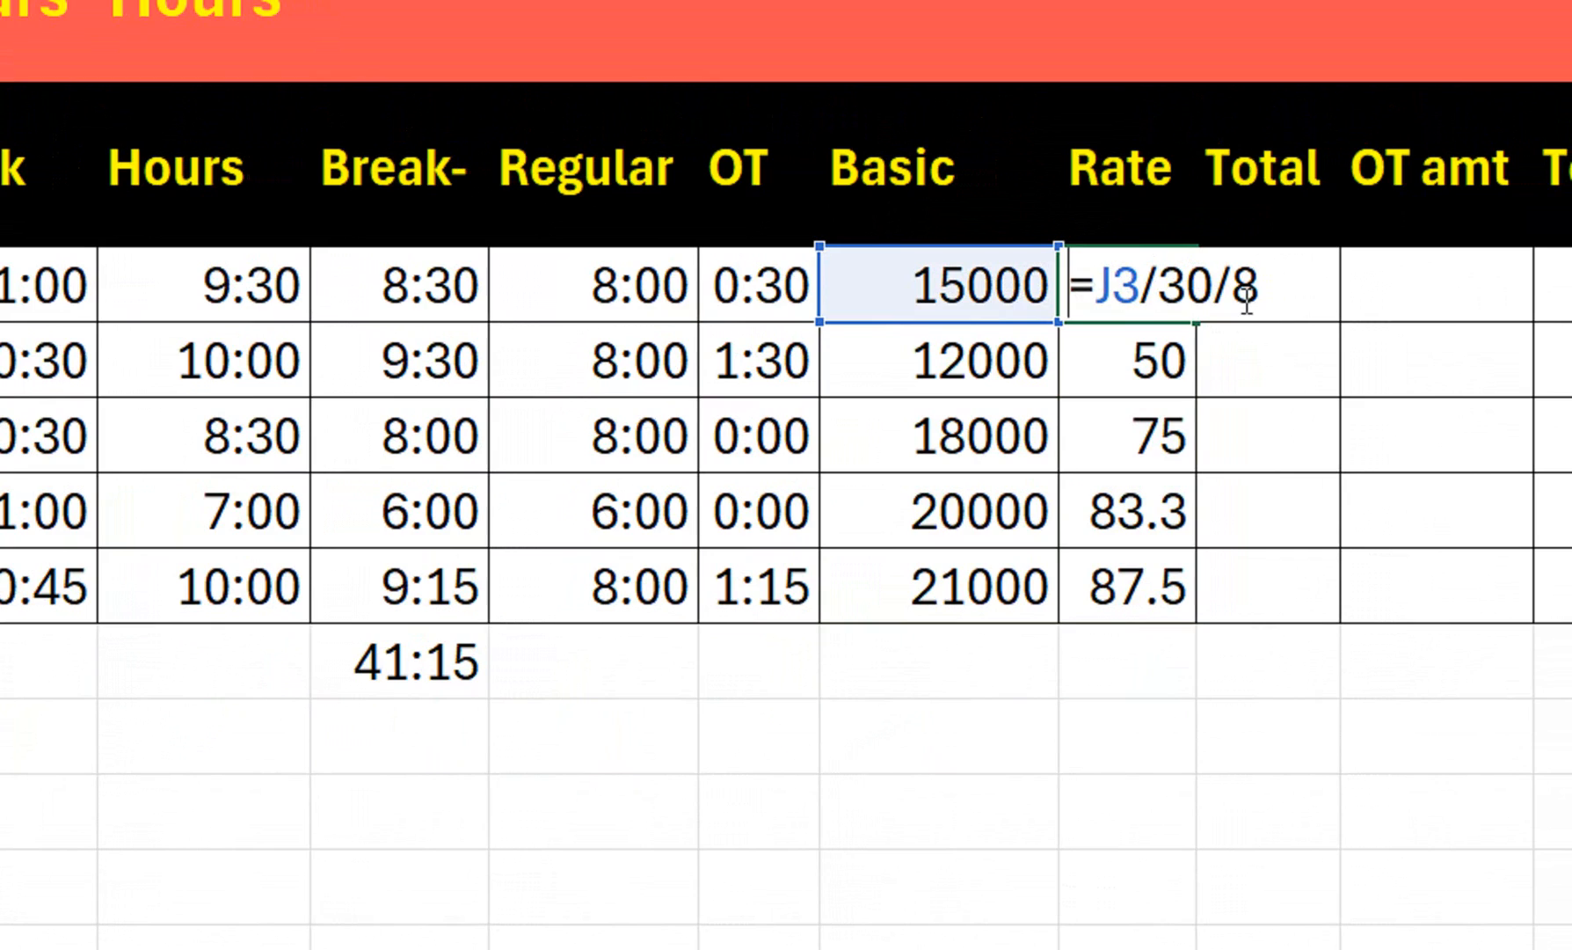
key("Return")
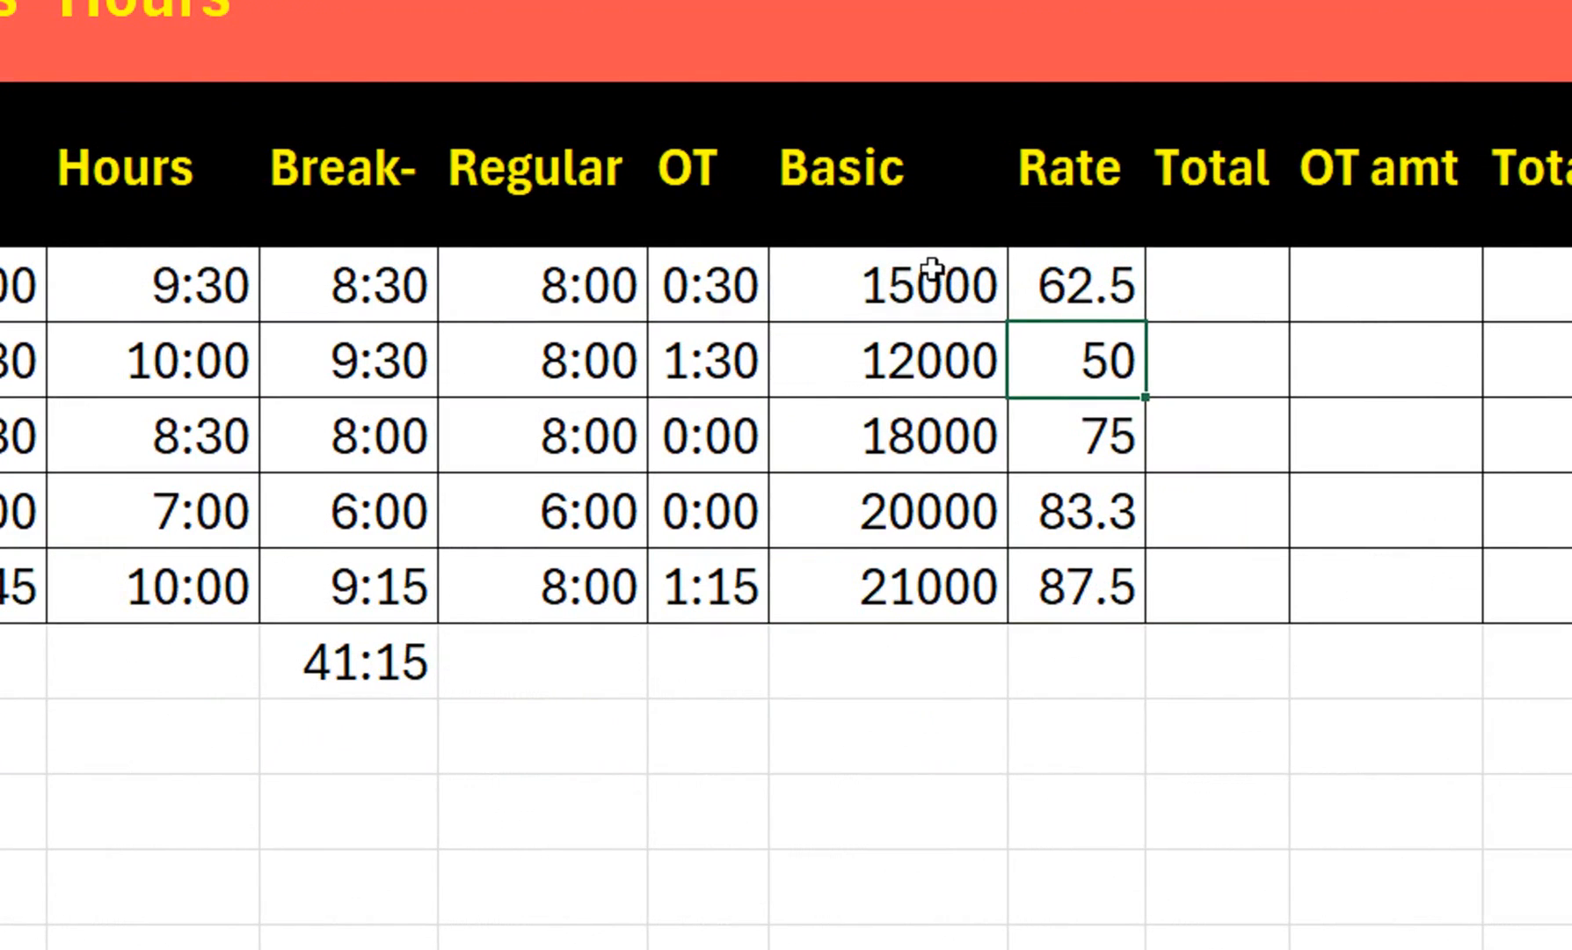
- Change the first row's basic pay in J3 to 25000
left_click(923, 284)
type("25000")
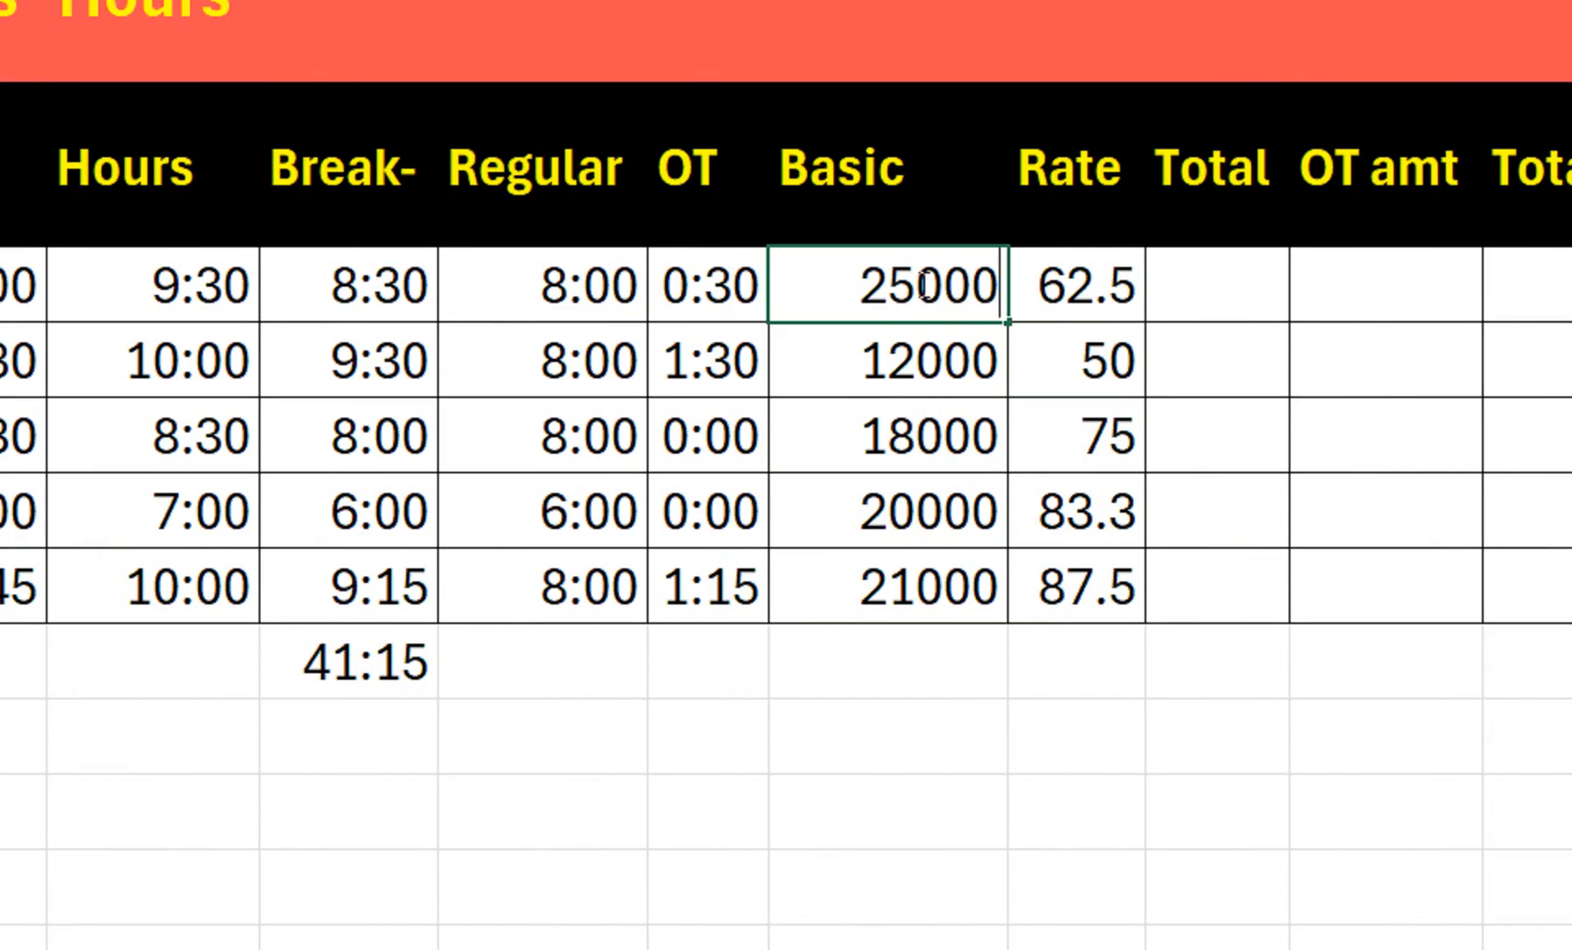
key("Return")
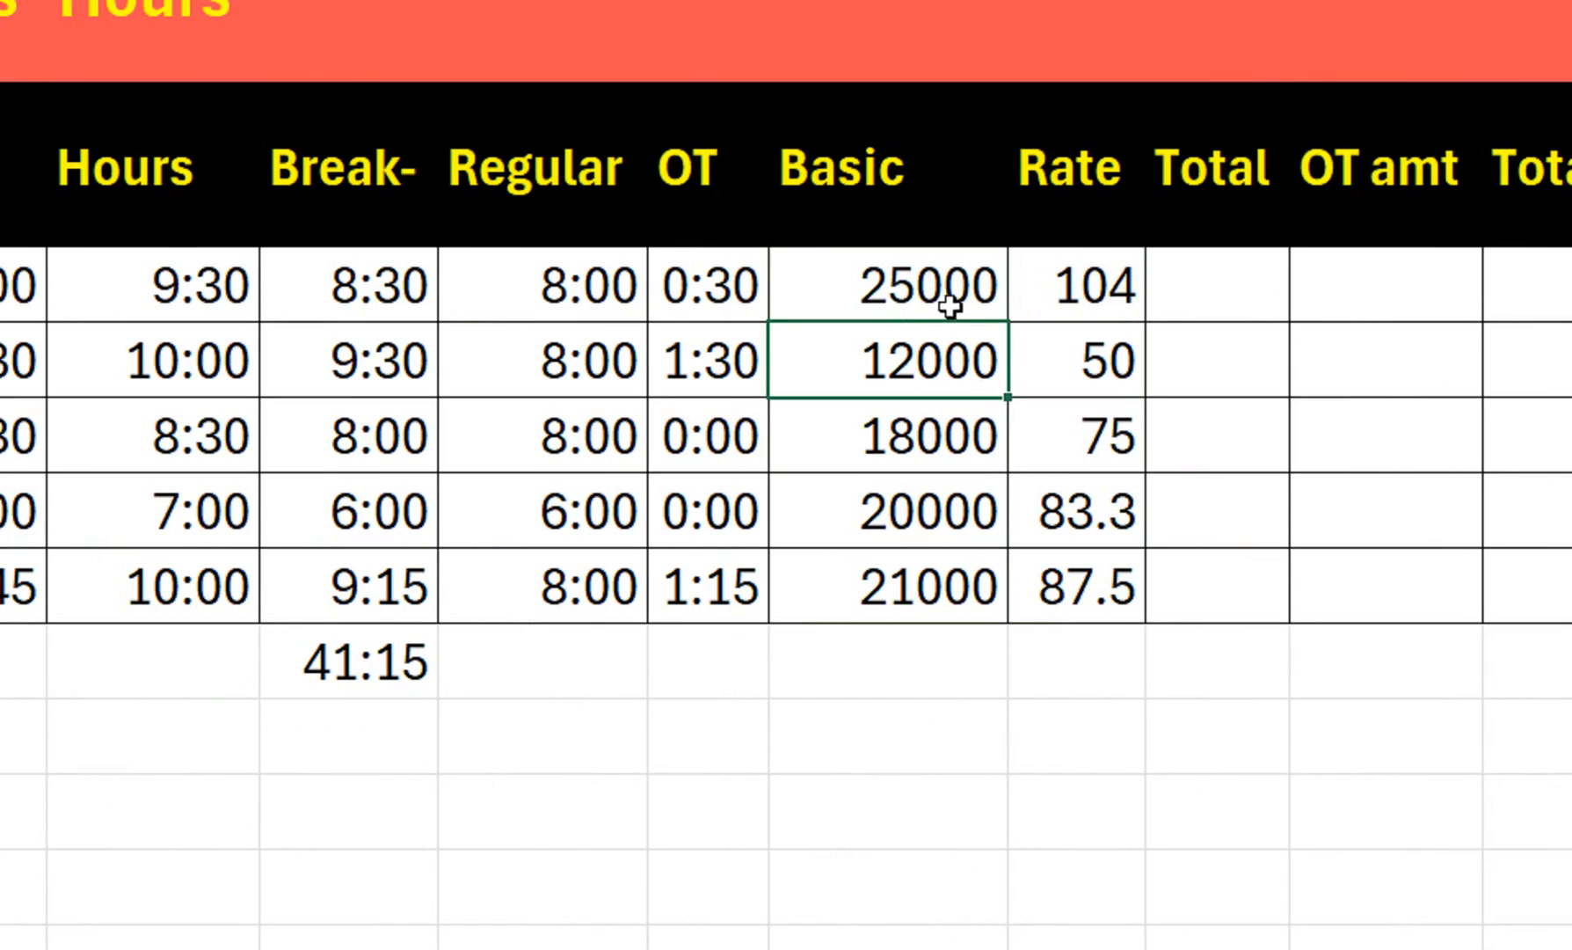
- Calculate the first row's regular pay in L3 with the formula =(HOUR(H3)*K3)
left_click(1227, 278)
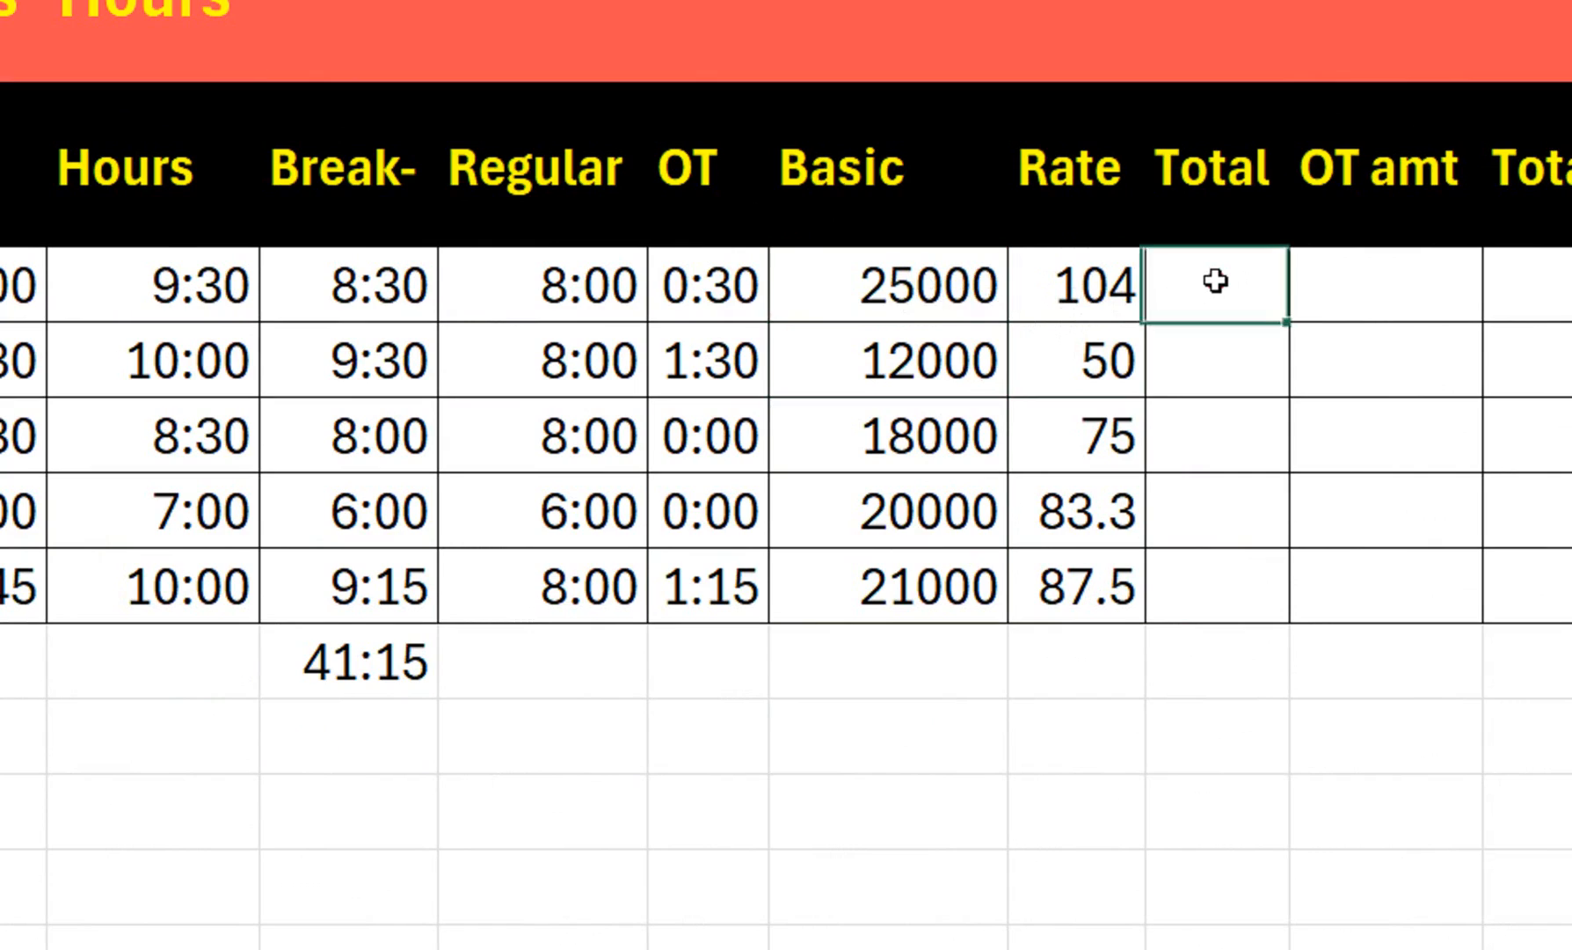
type("=")
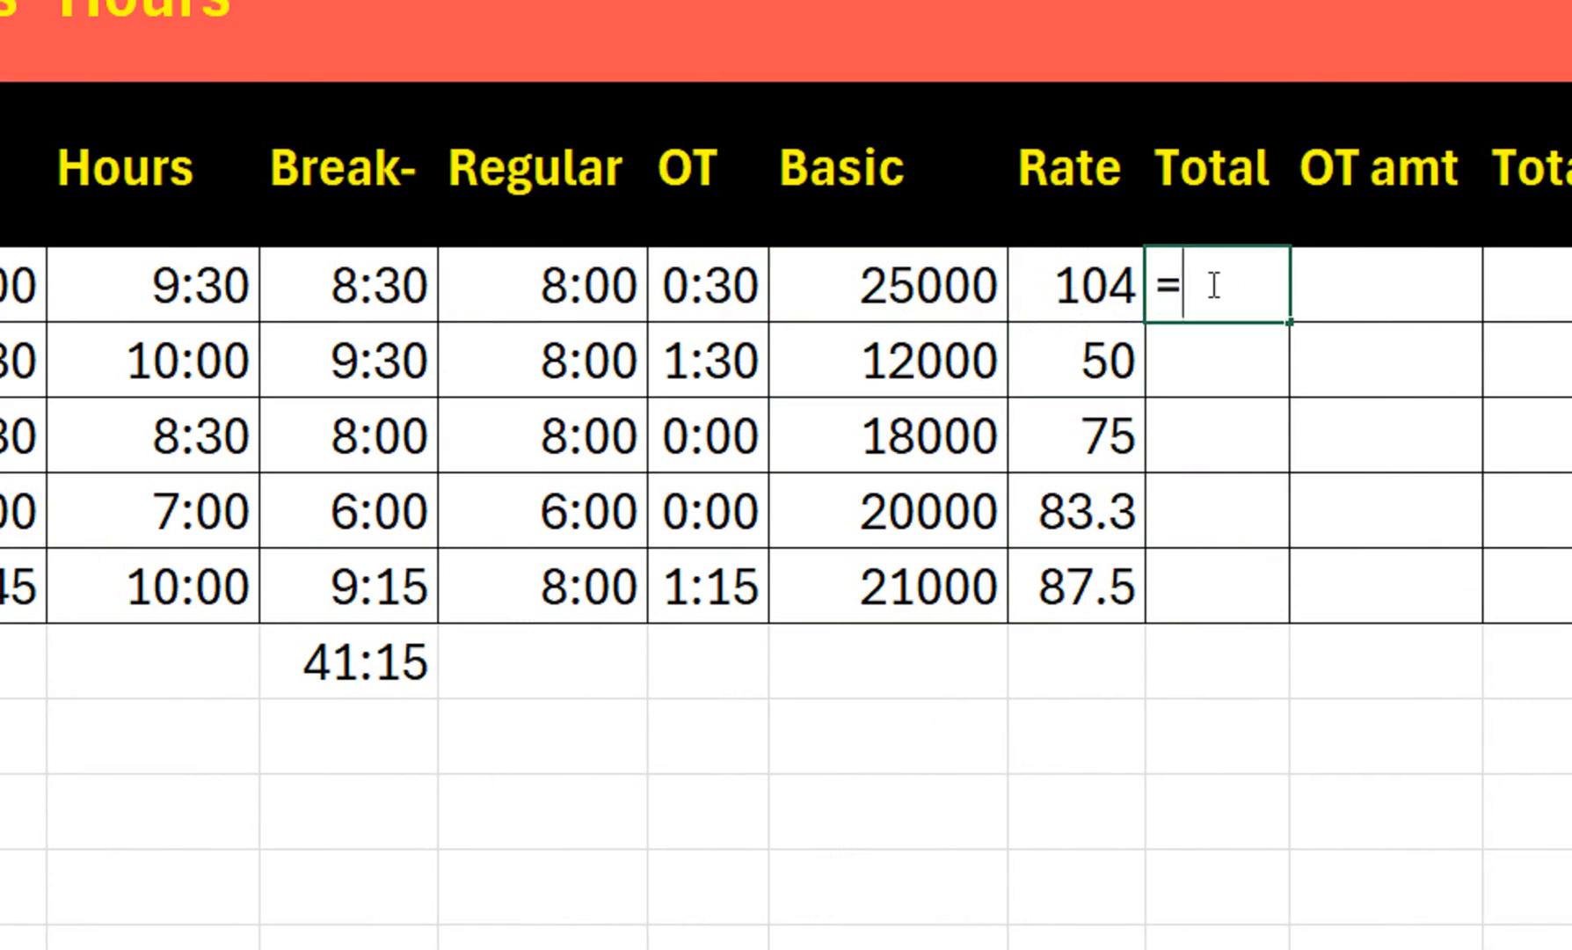
type("(hour")
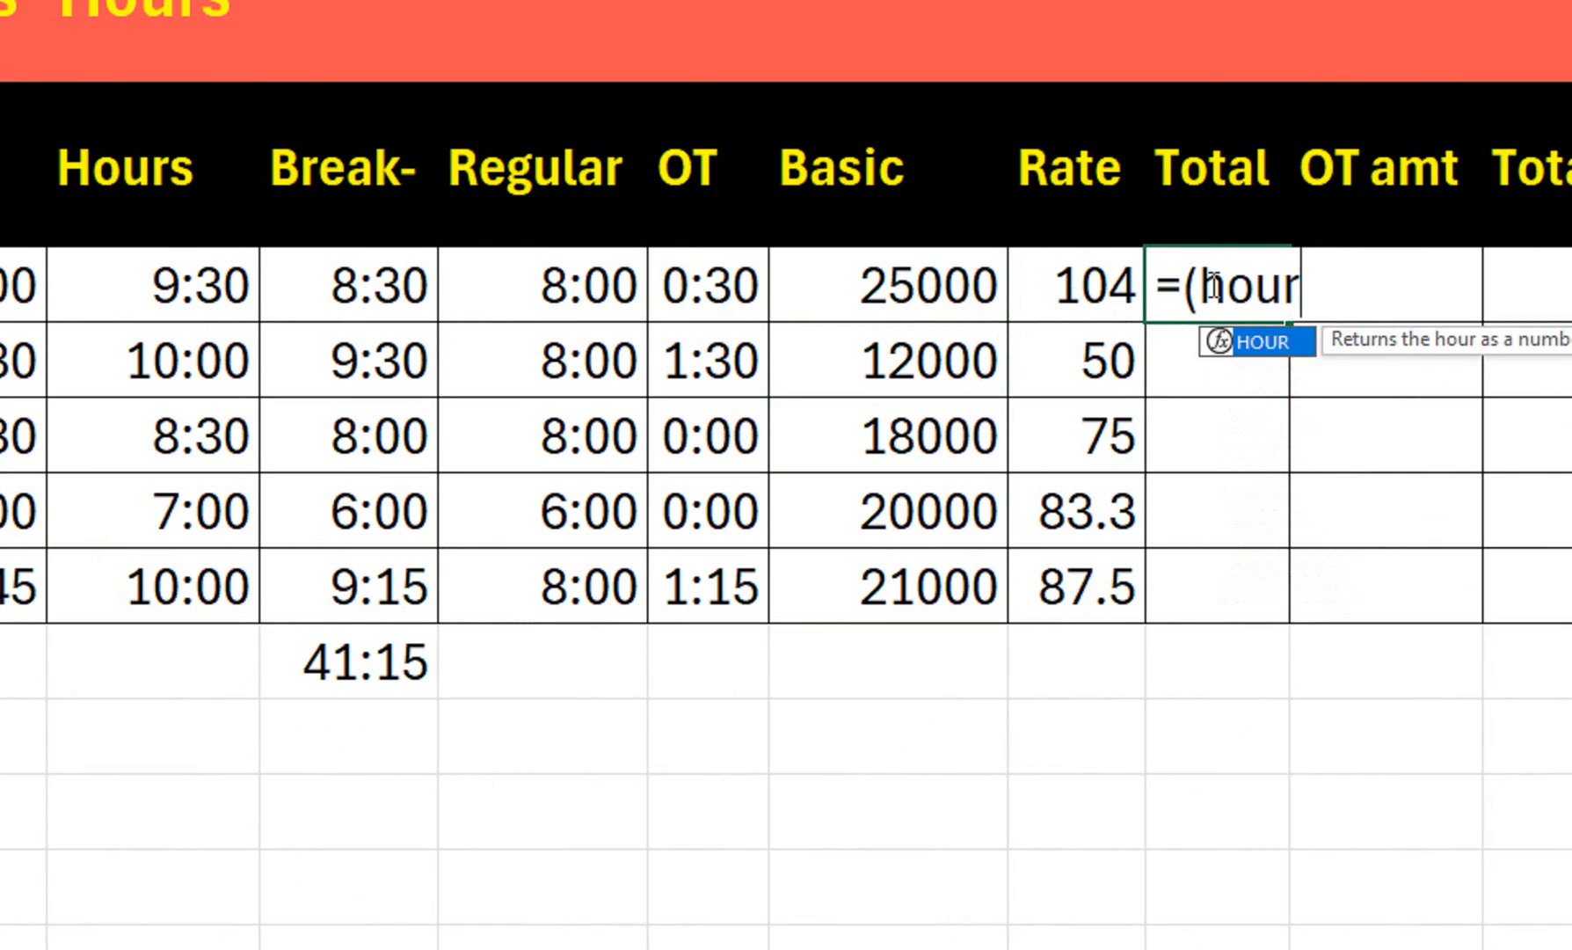
key("Tab")
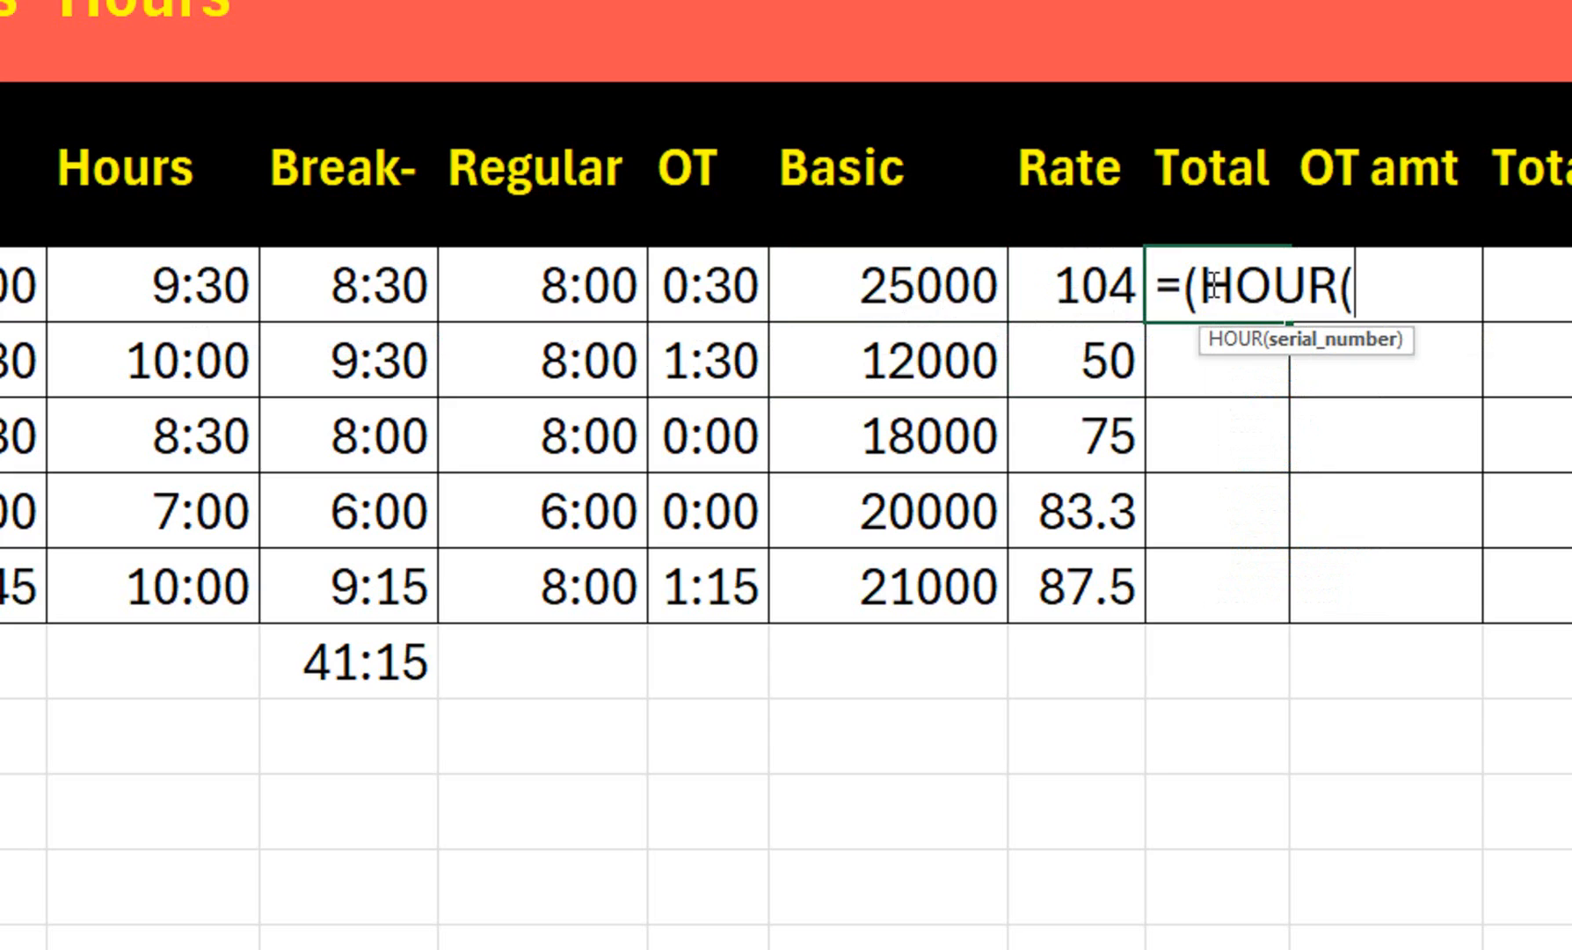
left_click(569, 284)
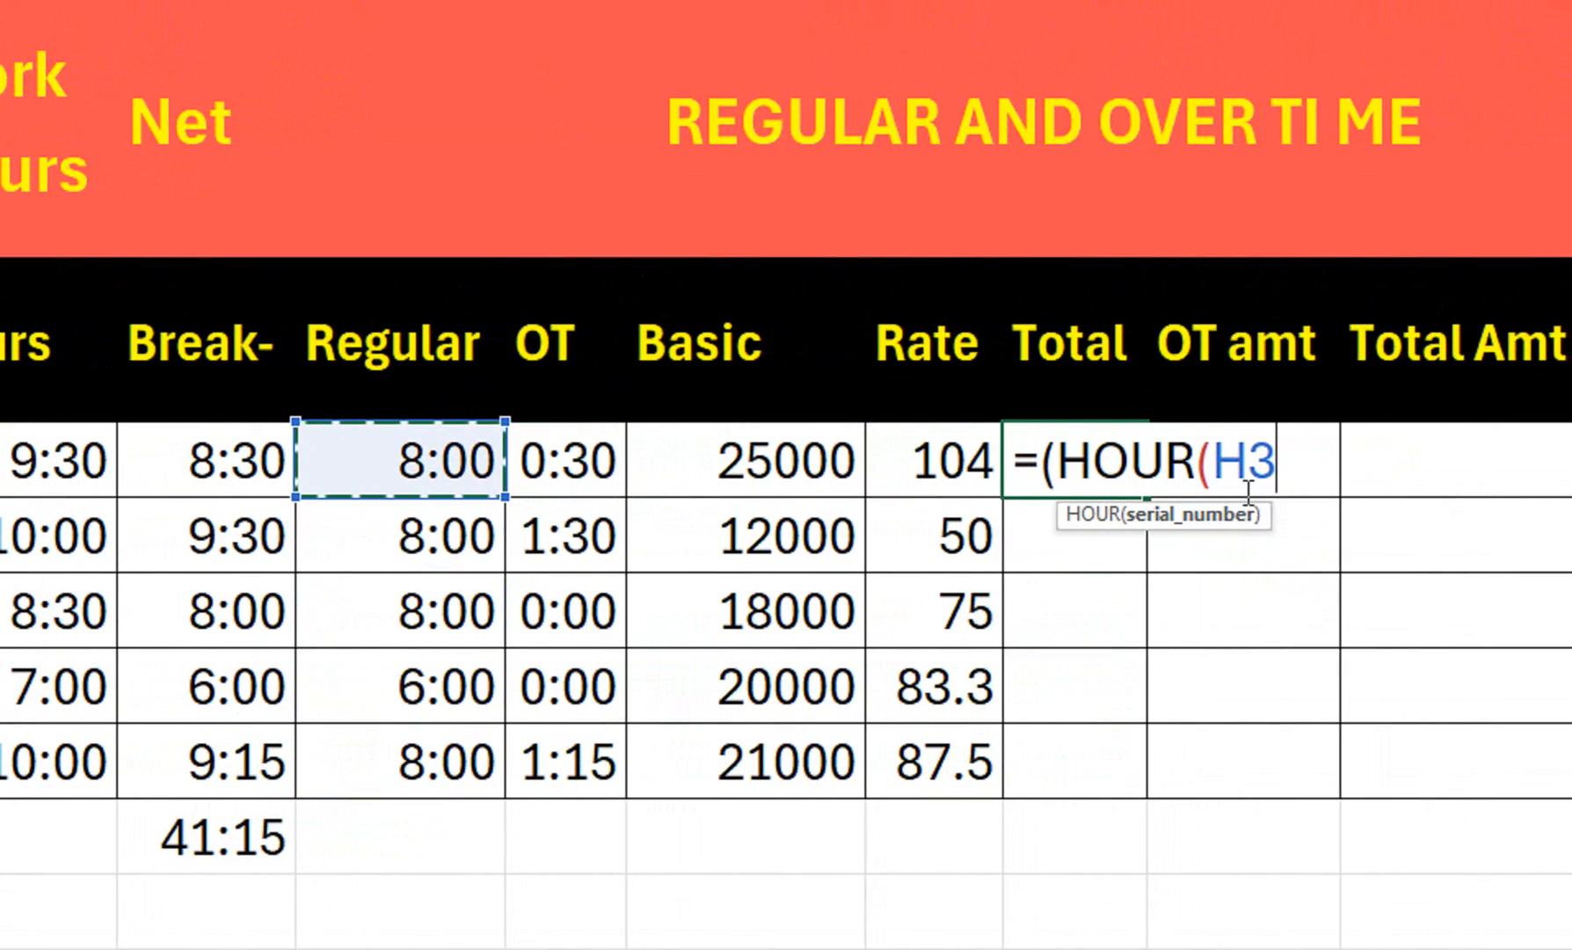
type(")*")
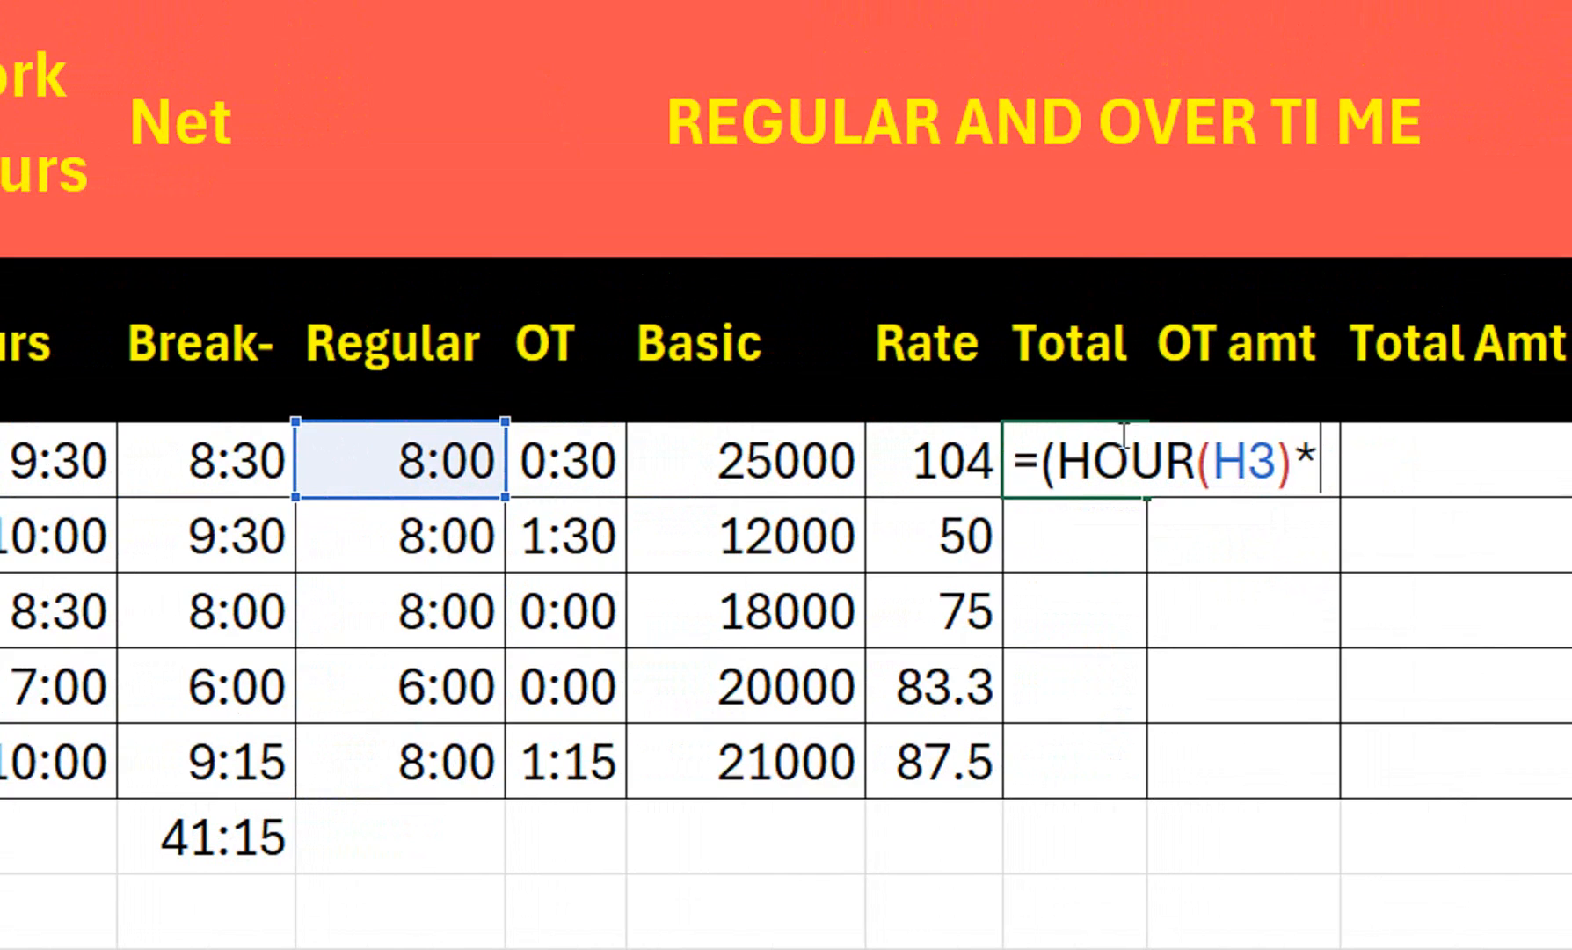
left_click(940, 464)
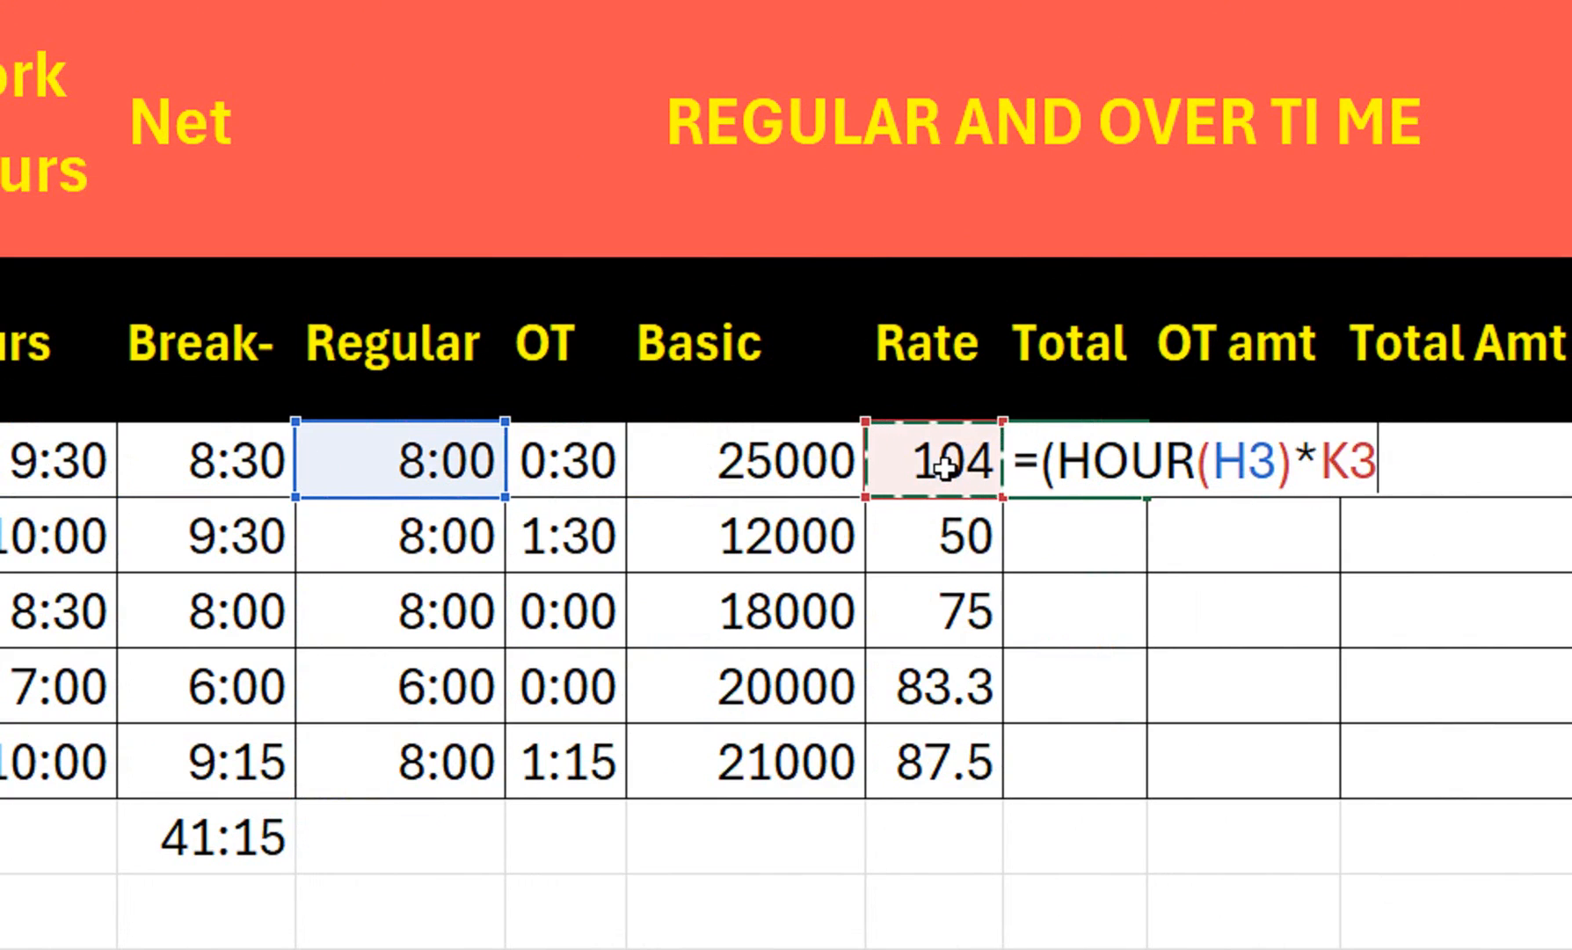
type(")")
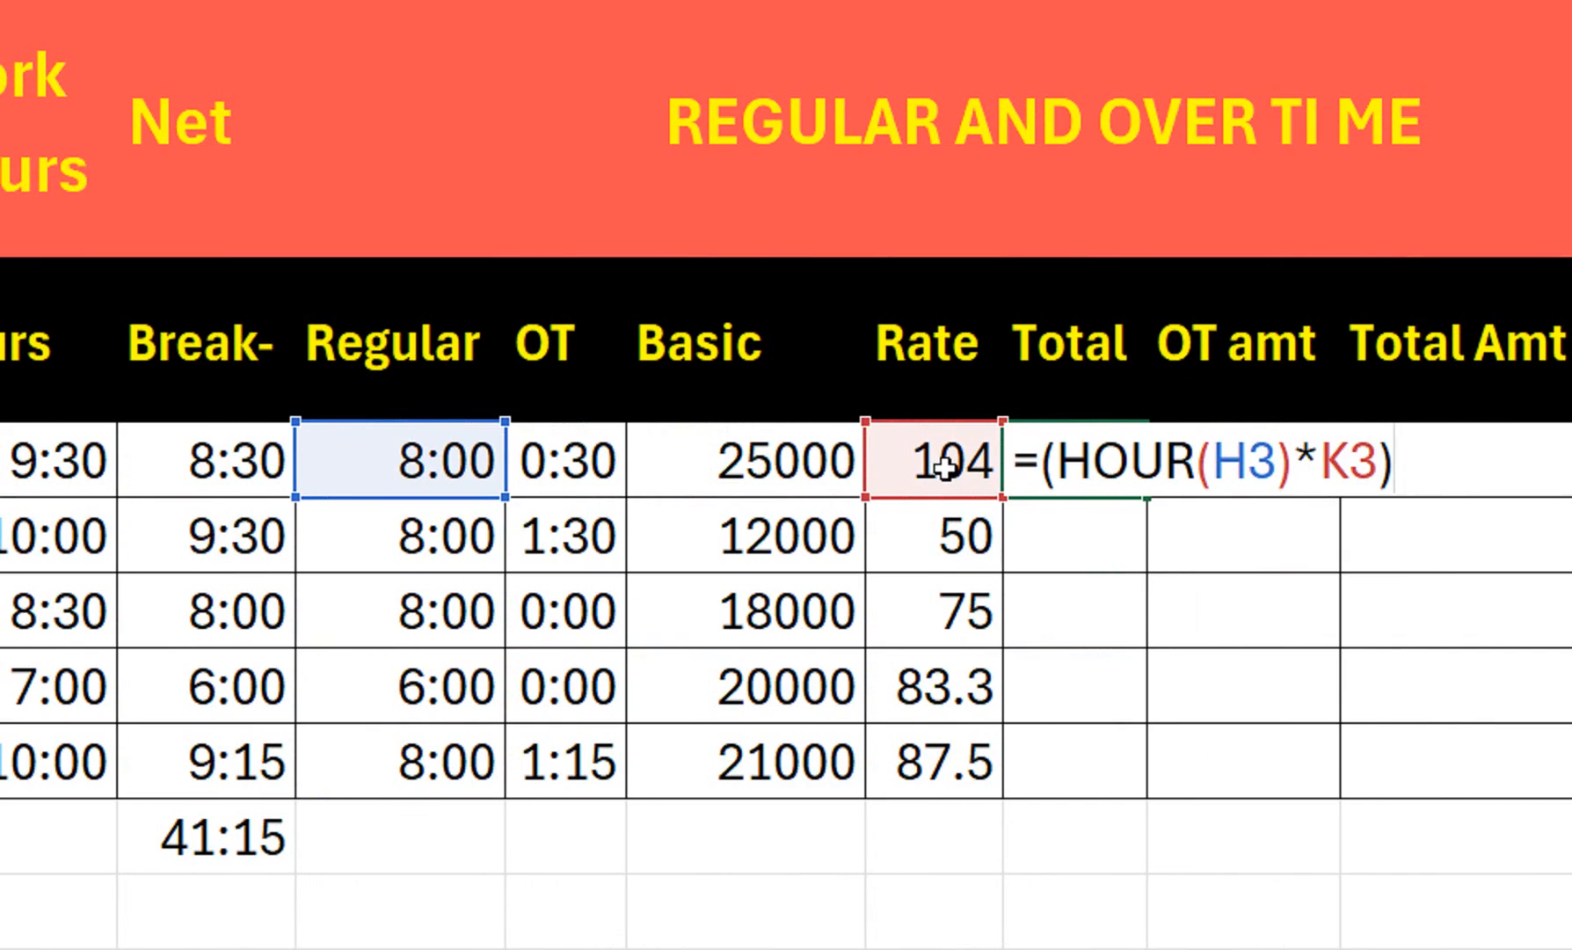
key("Return")
- Change the number format of L3 to General and fill its formula down the Total column to row 7
left_click(1061, 451)
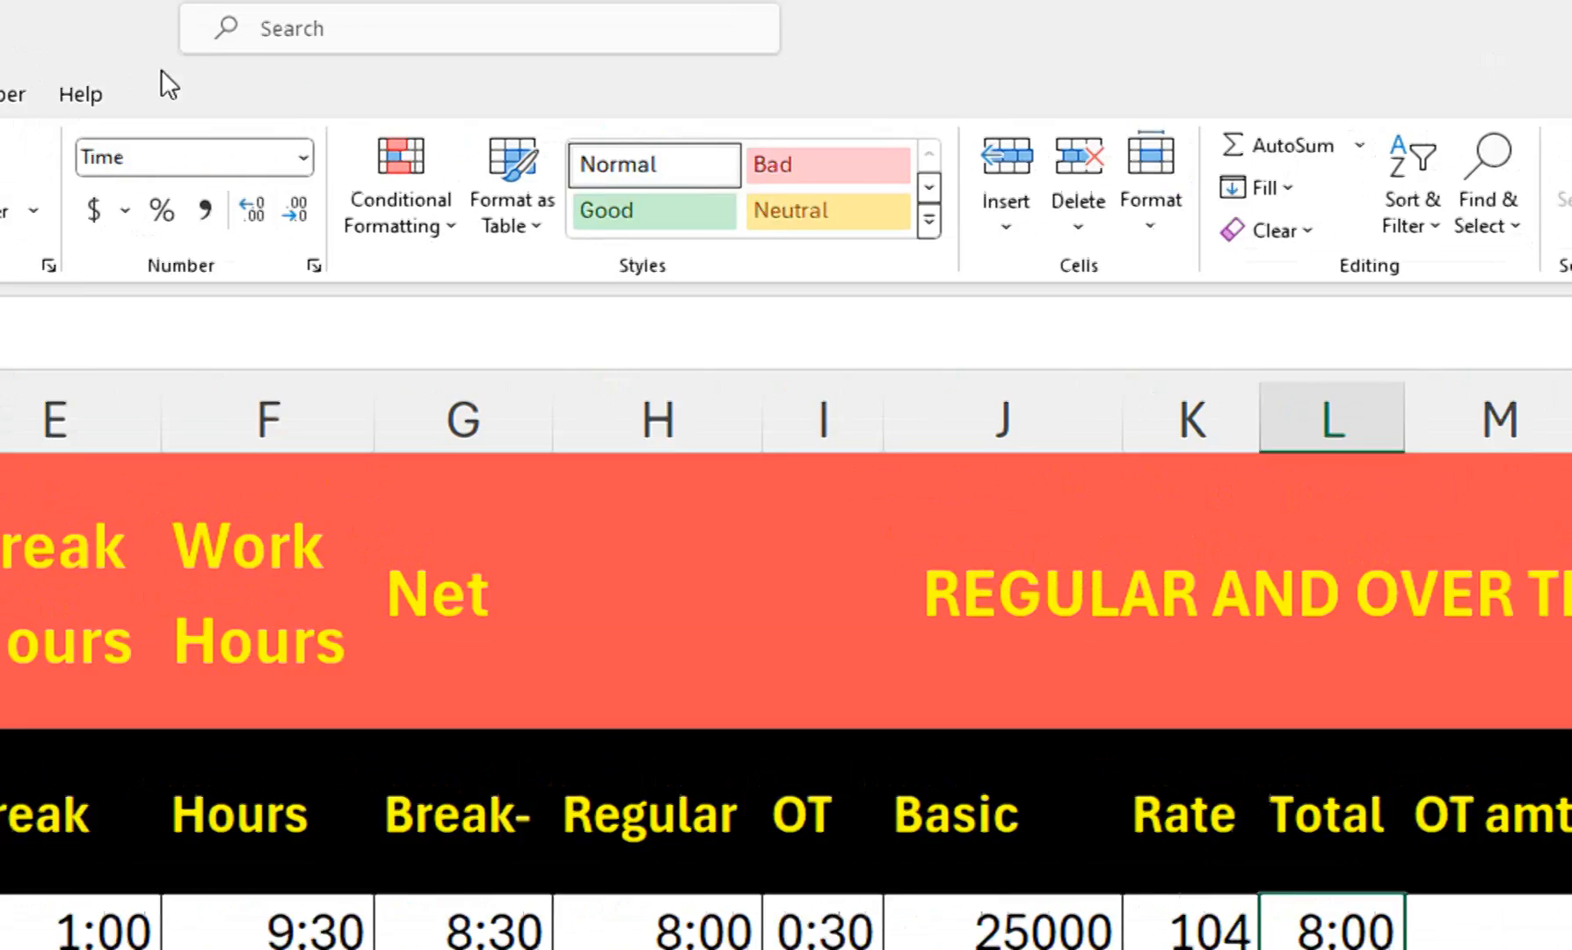
left_click(347, 167)
left_click(220, 211)
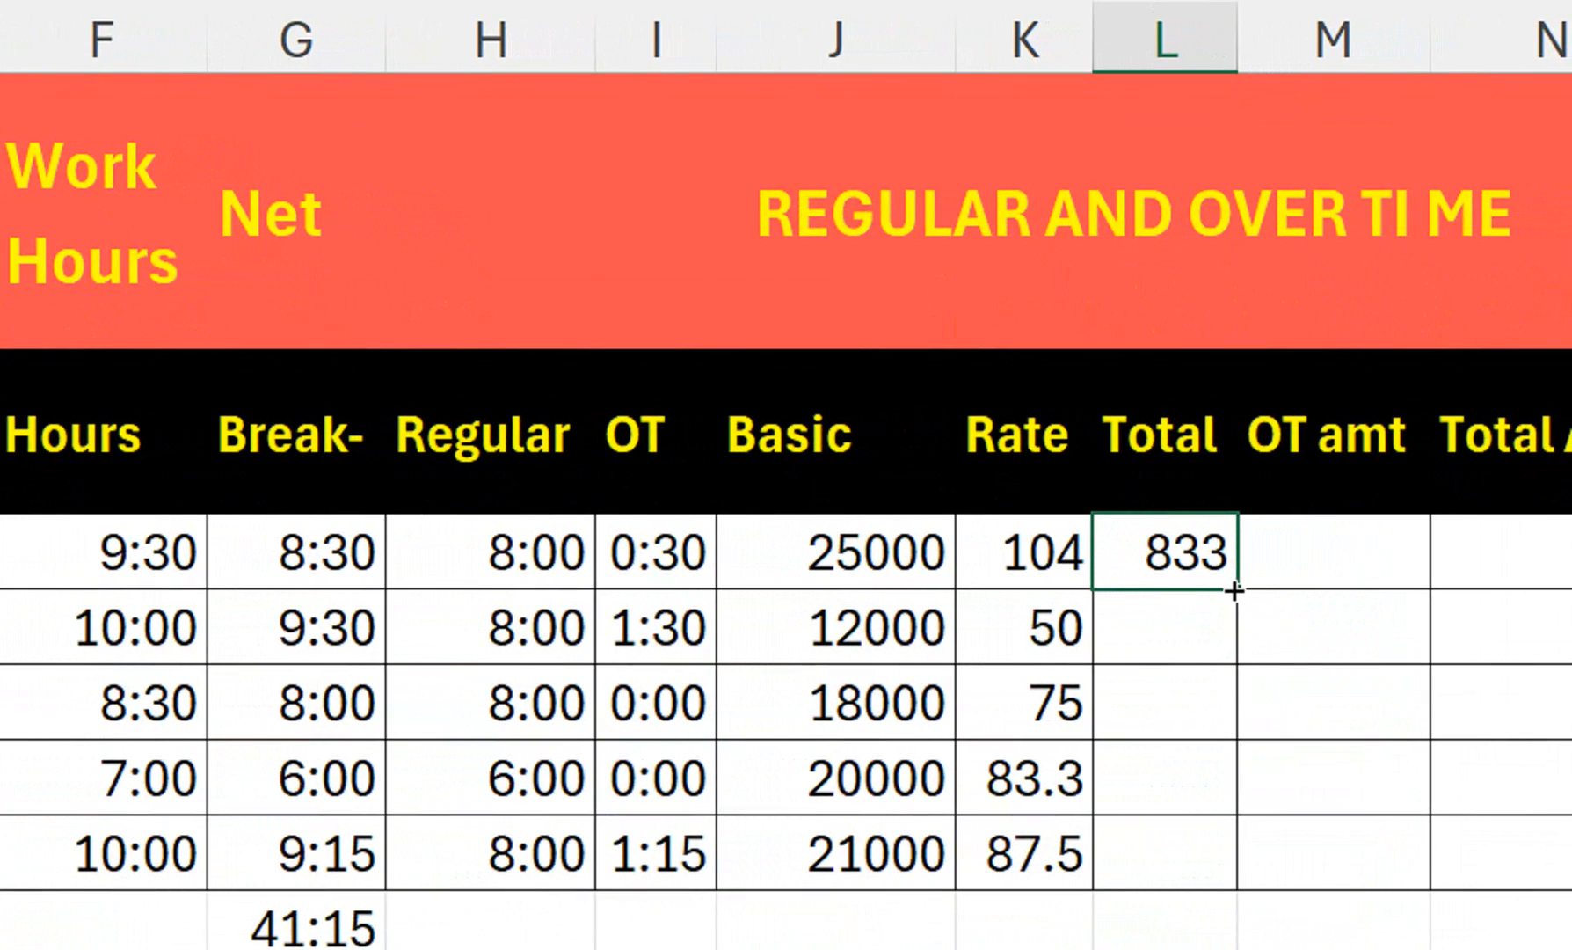
double_click(1235, 591)
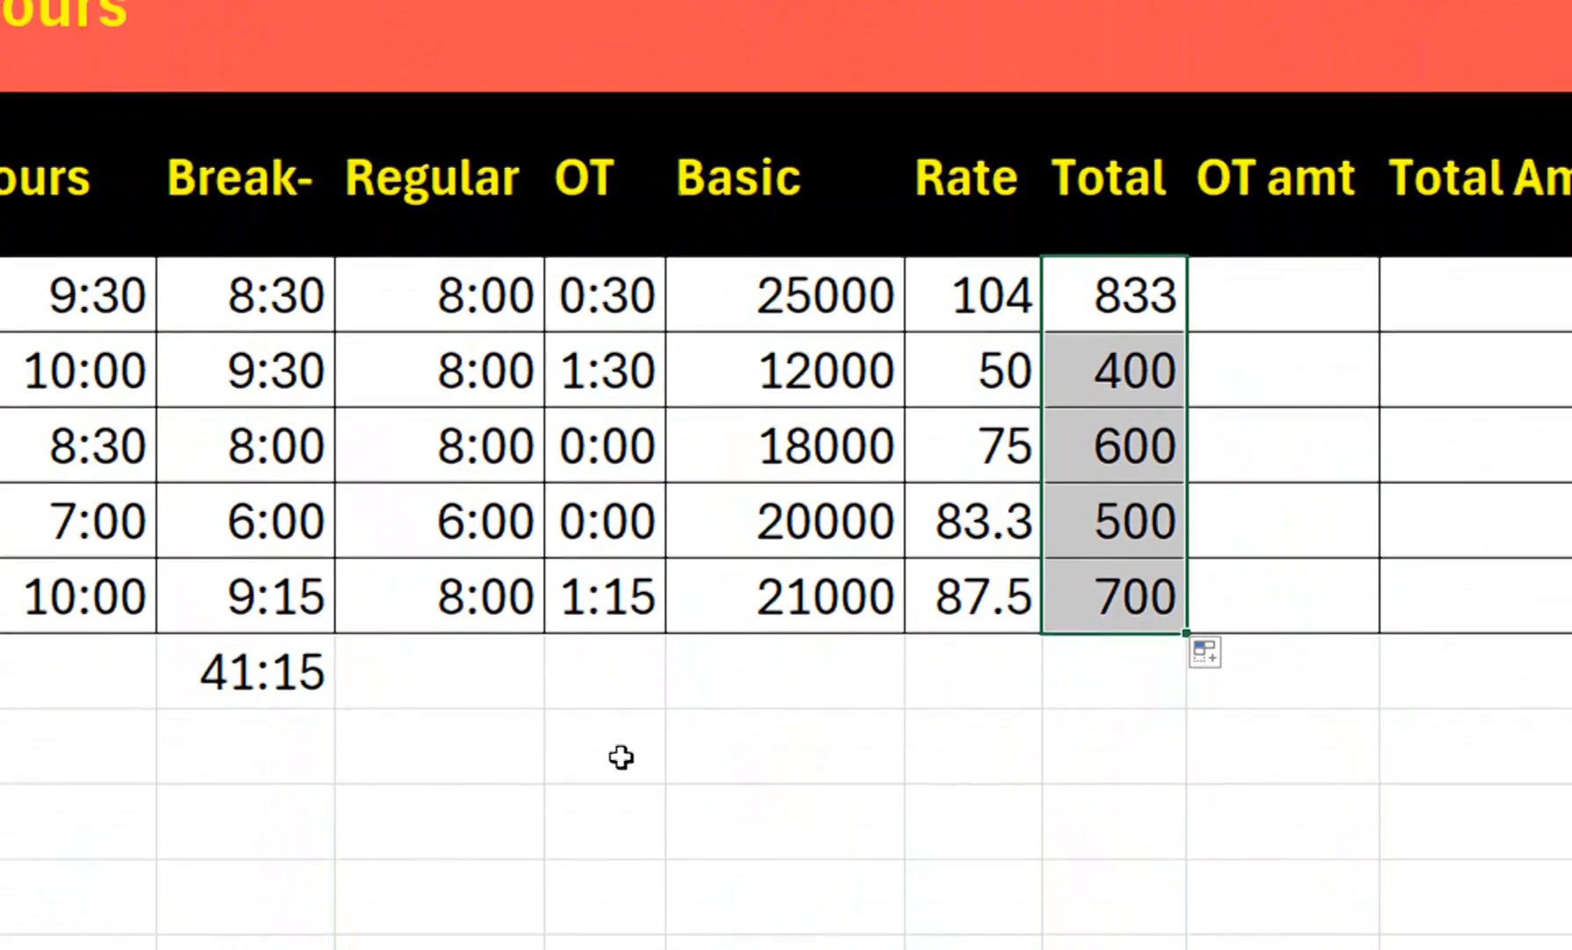
- Check the fourth row's regular pay with a scratch calculation =83.3*6 in I9, show it in General format, and clear the cell
left_click(621, 889)
type("=")
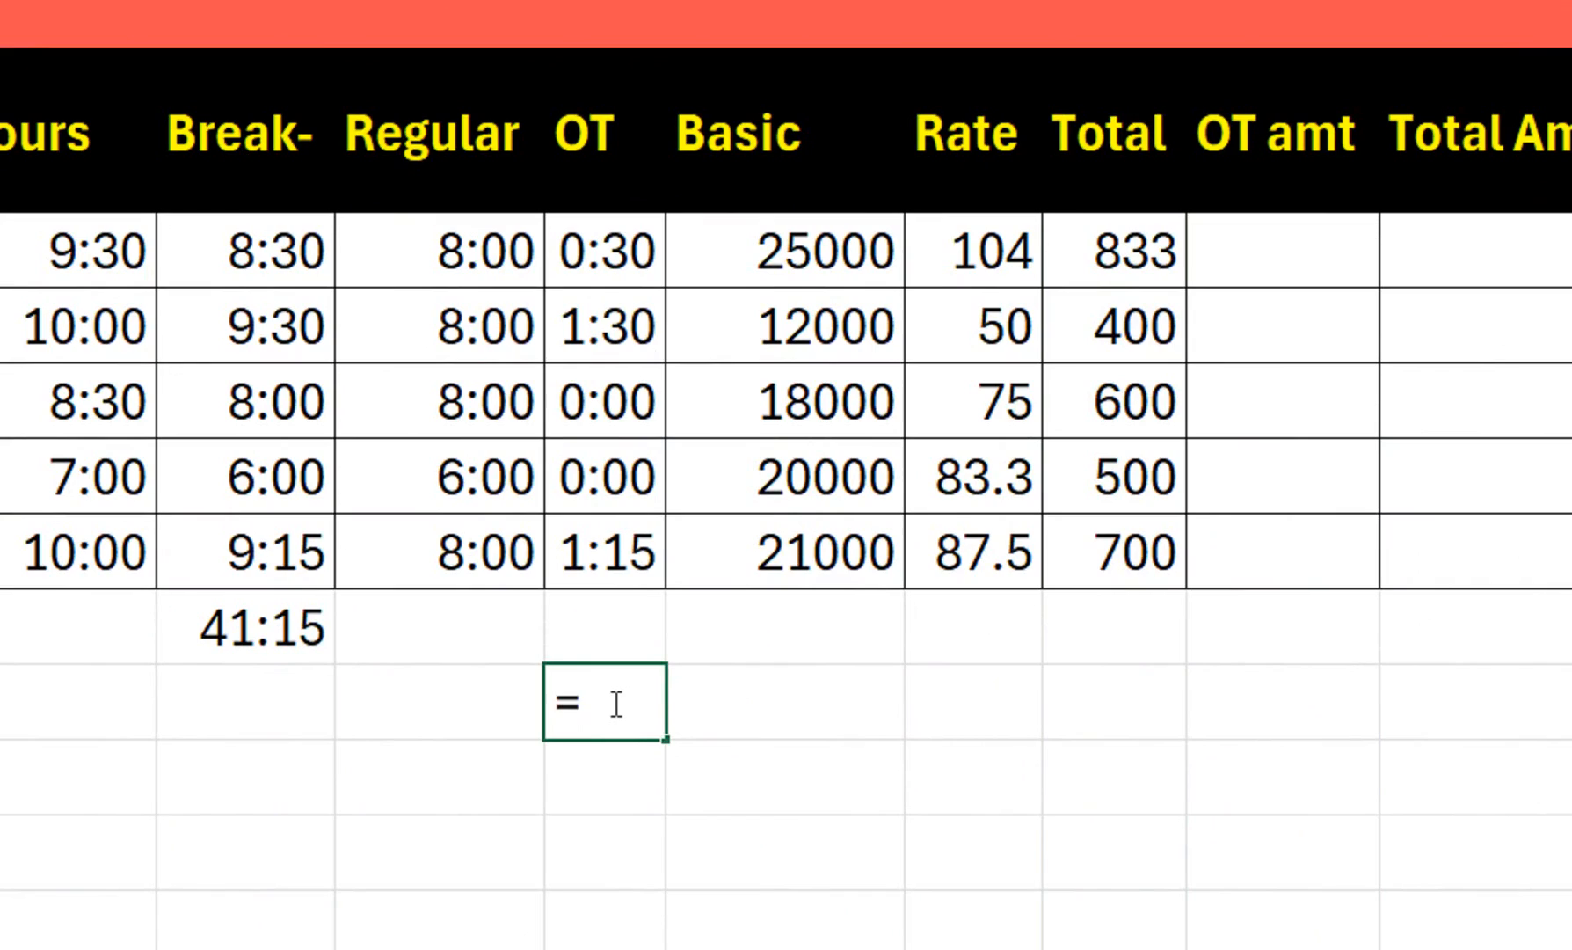
type("83.3")
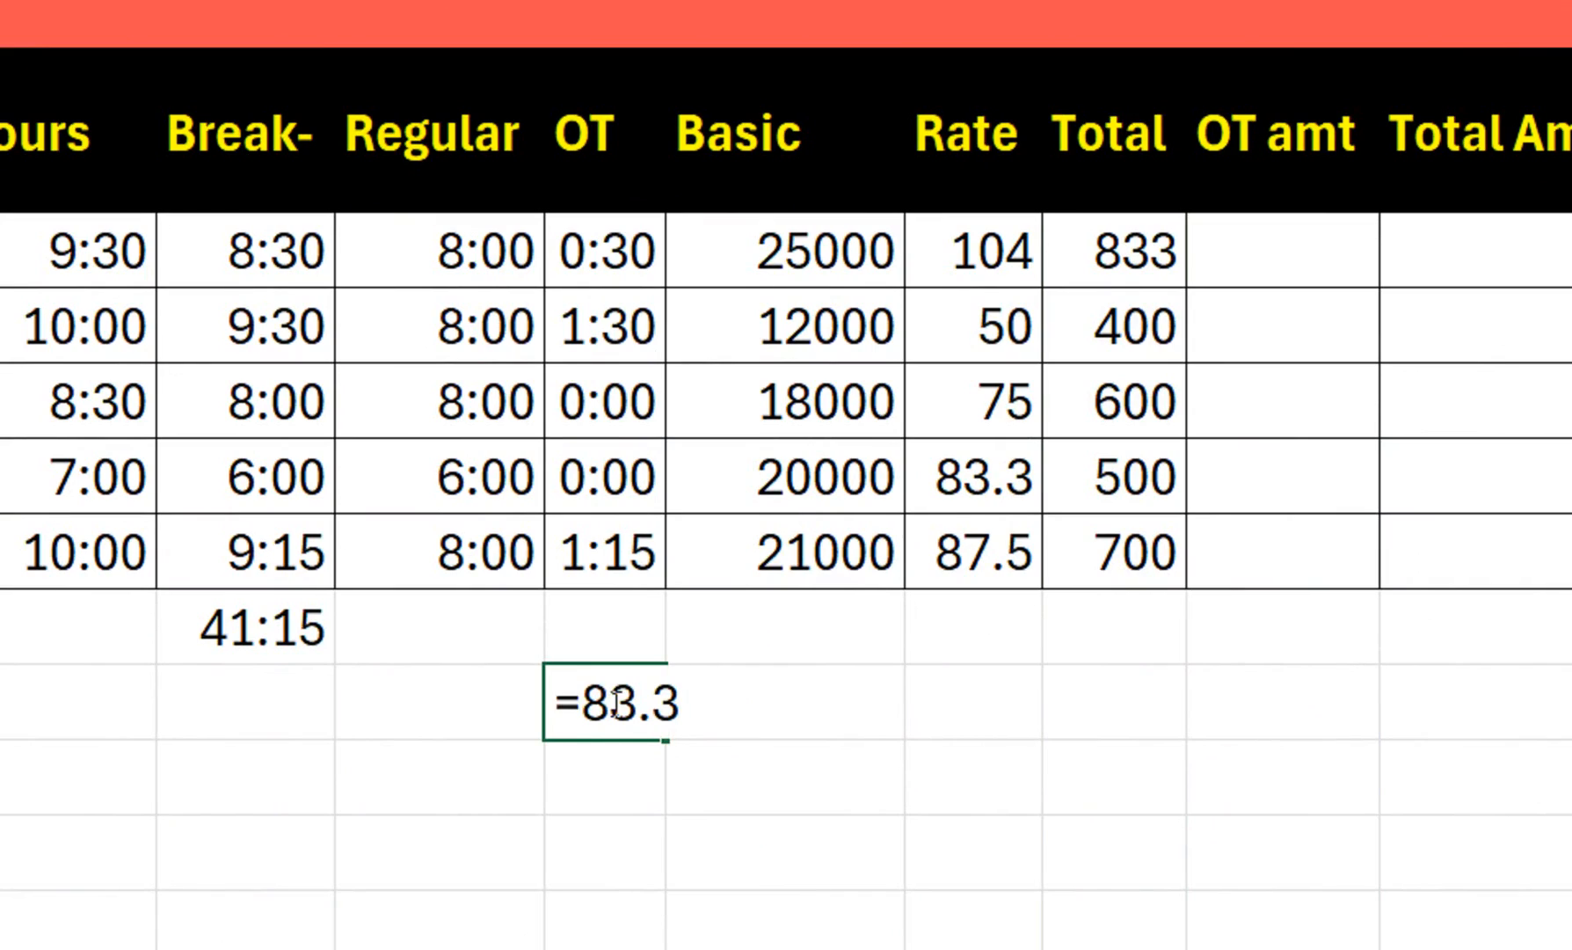
type("6")
key("Return")
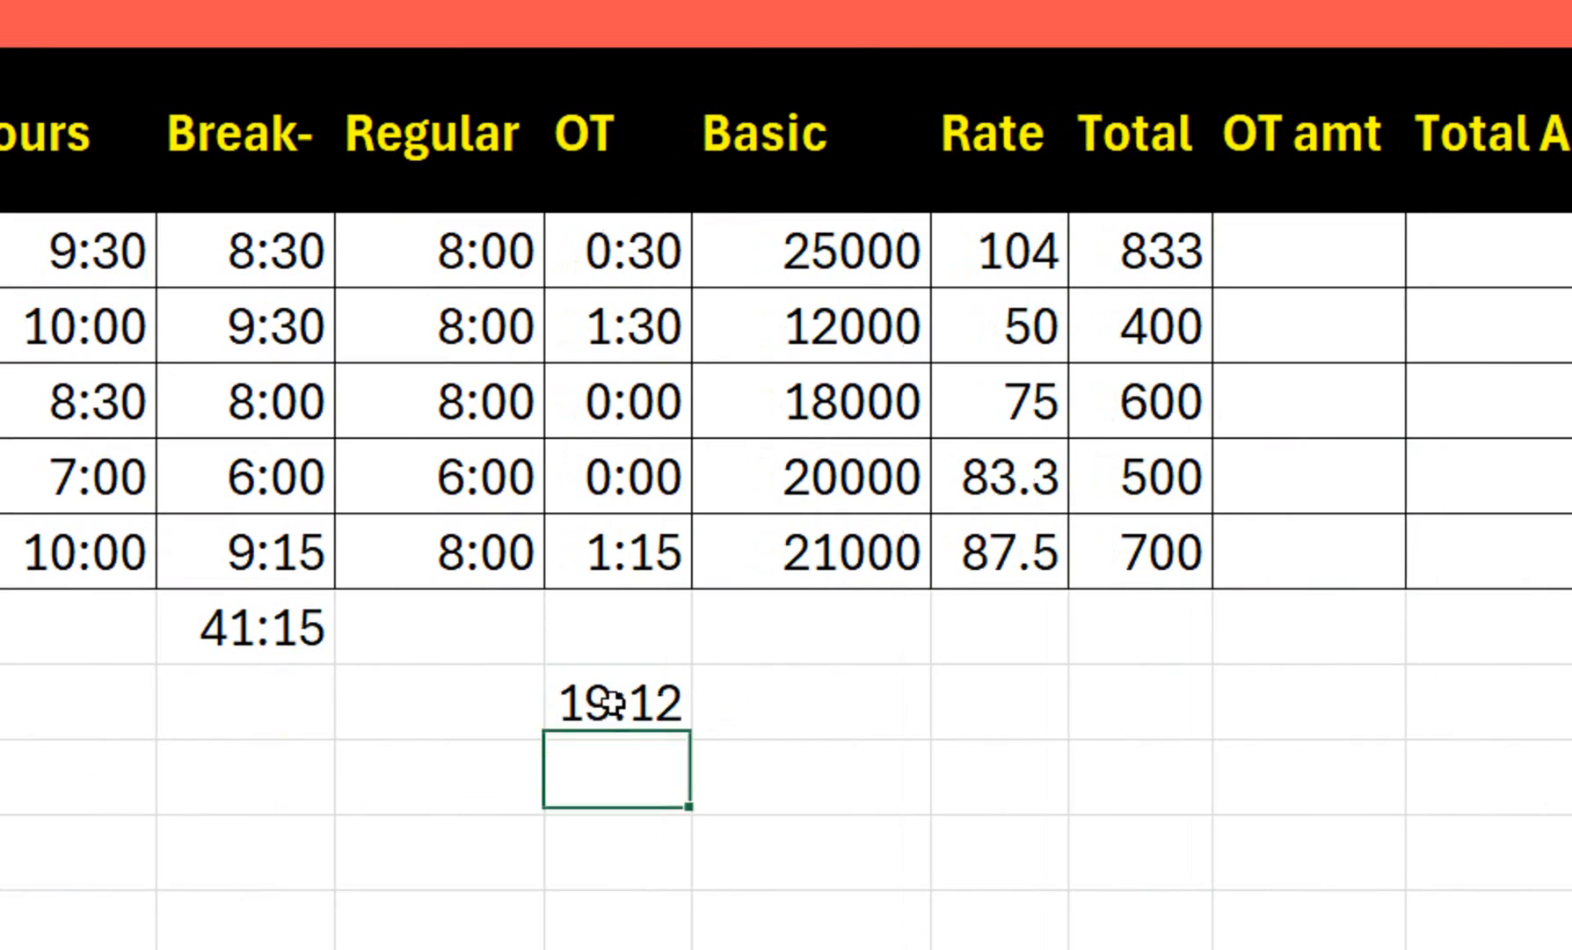
left_click(618, 701)
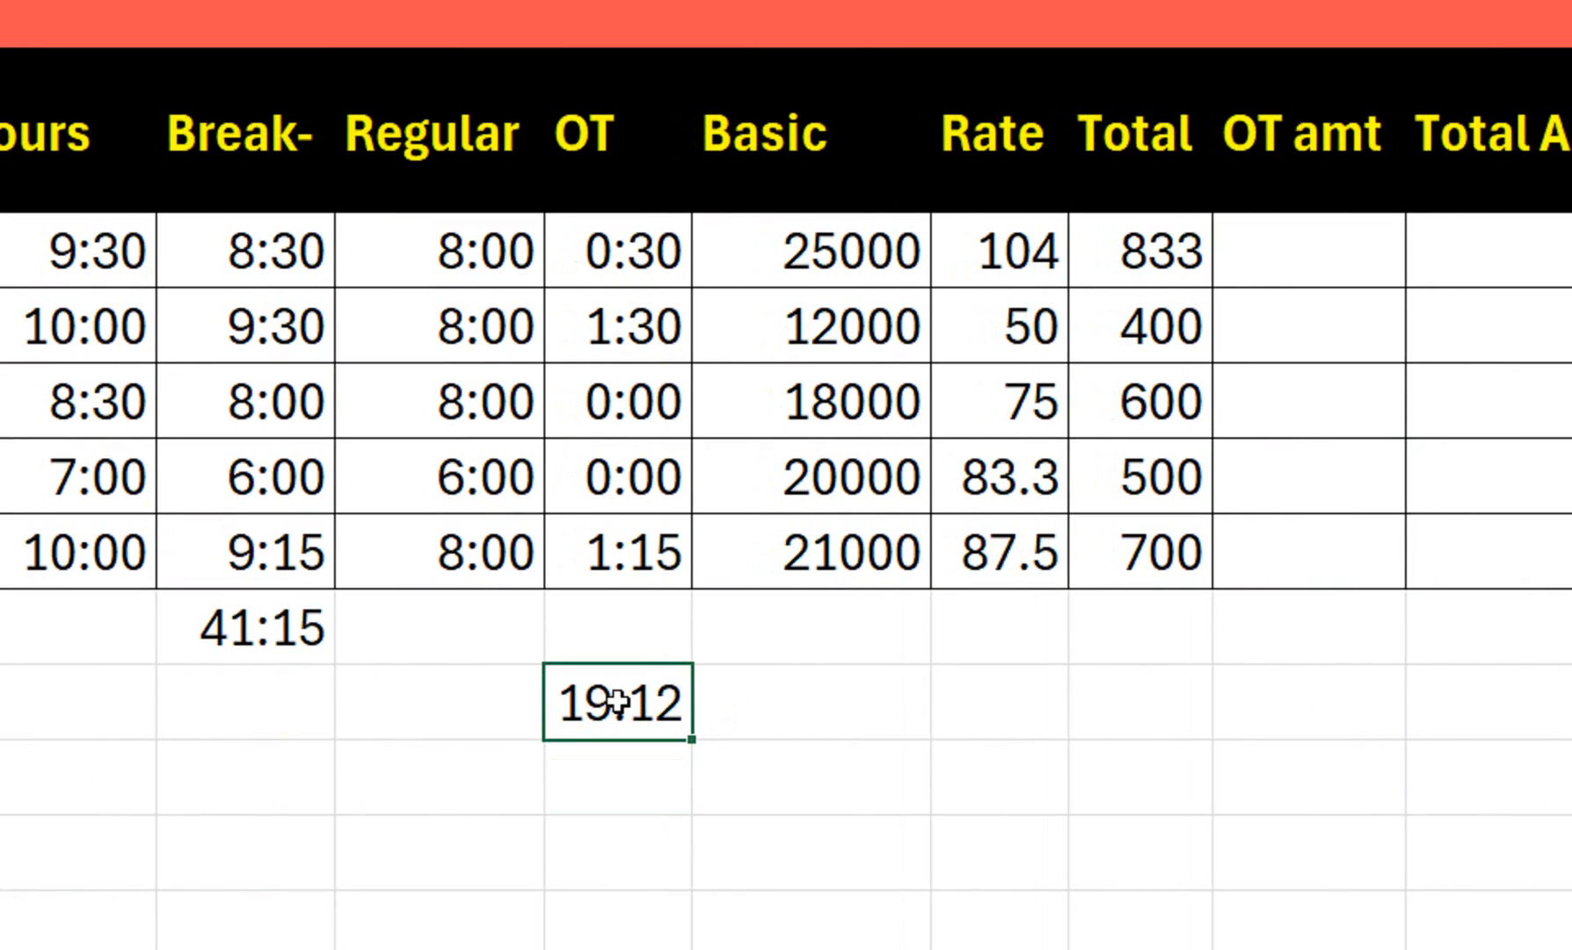
key("ctrl+shift+grave")
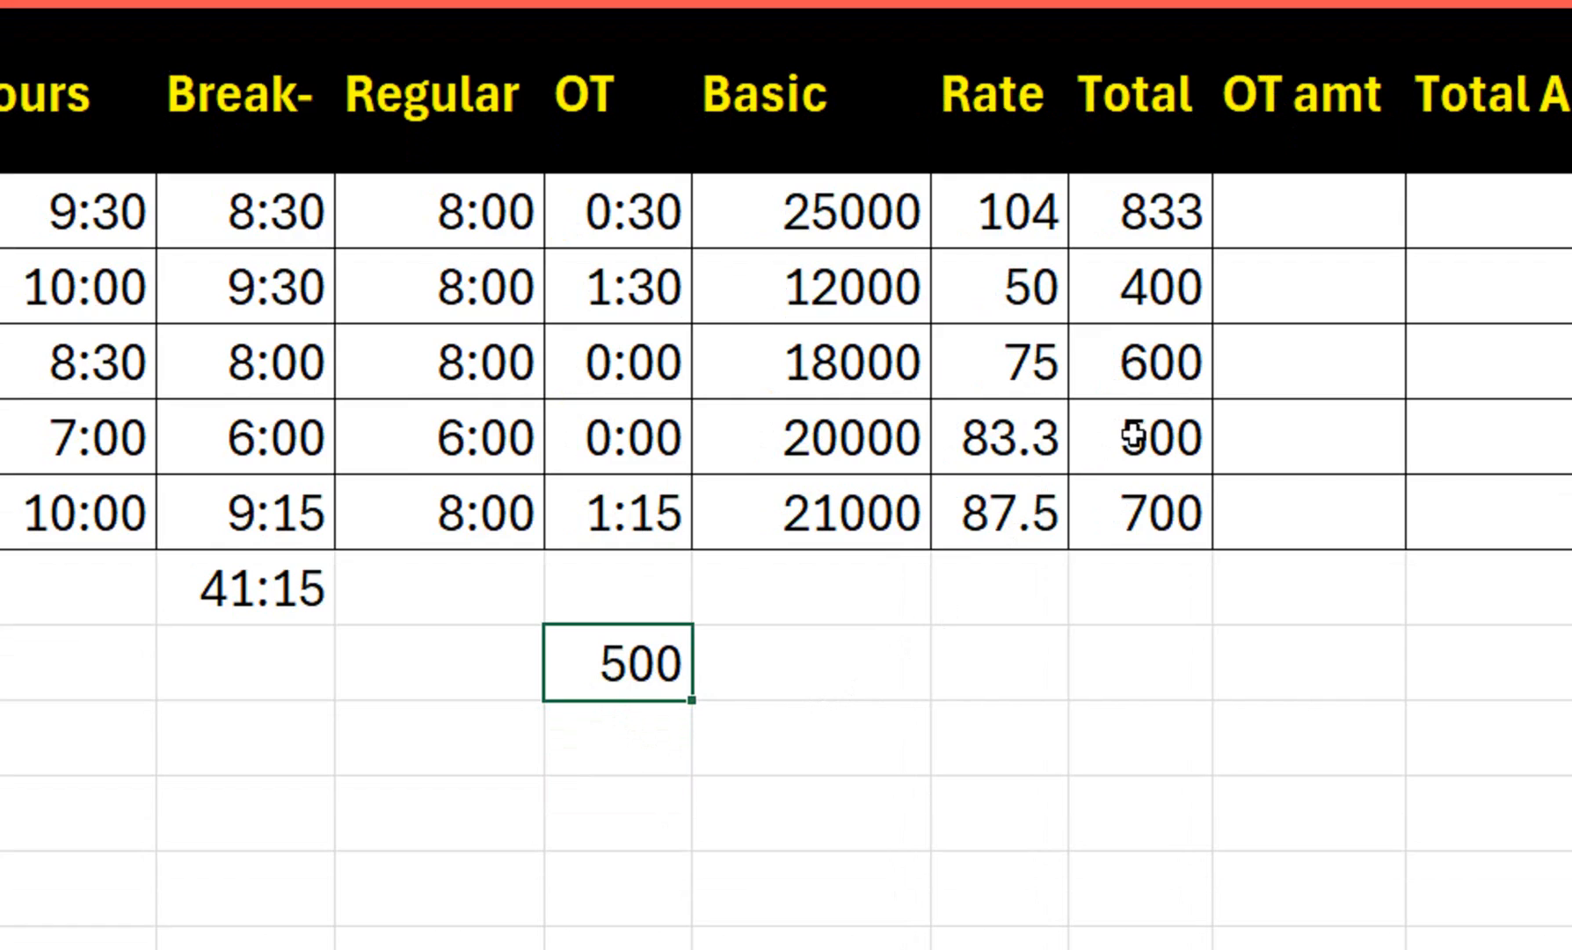
key("Delete")
left_click(1144, 433)
- Begin the overtime amount formula in M3 with the hours part, =(HOUR(I3)*K3*1.5
left_click(1255, 228)
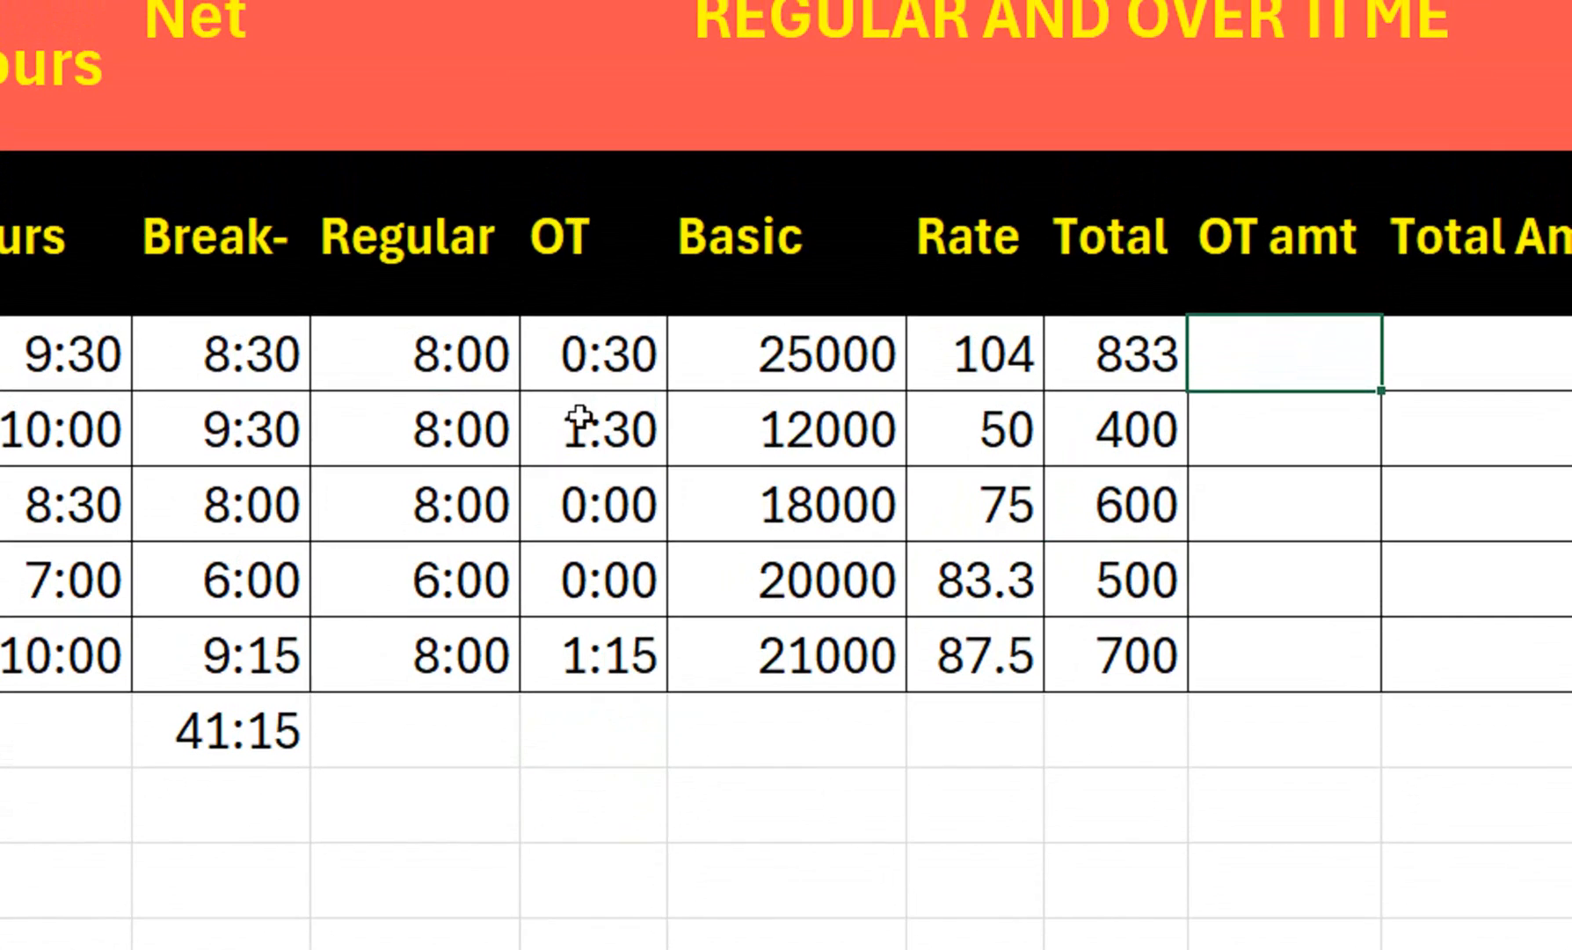
type("=(hour(")
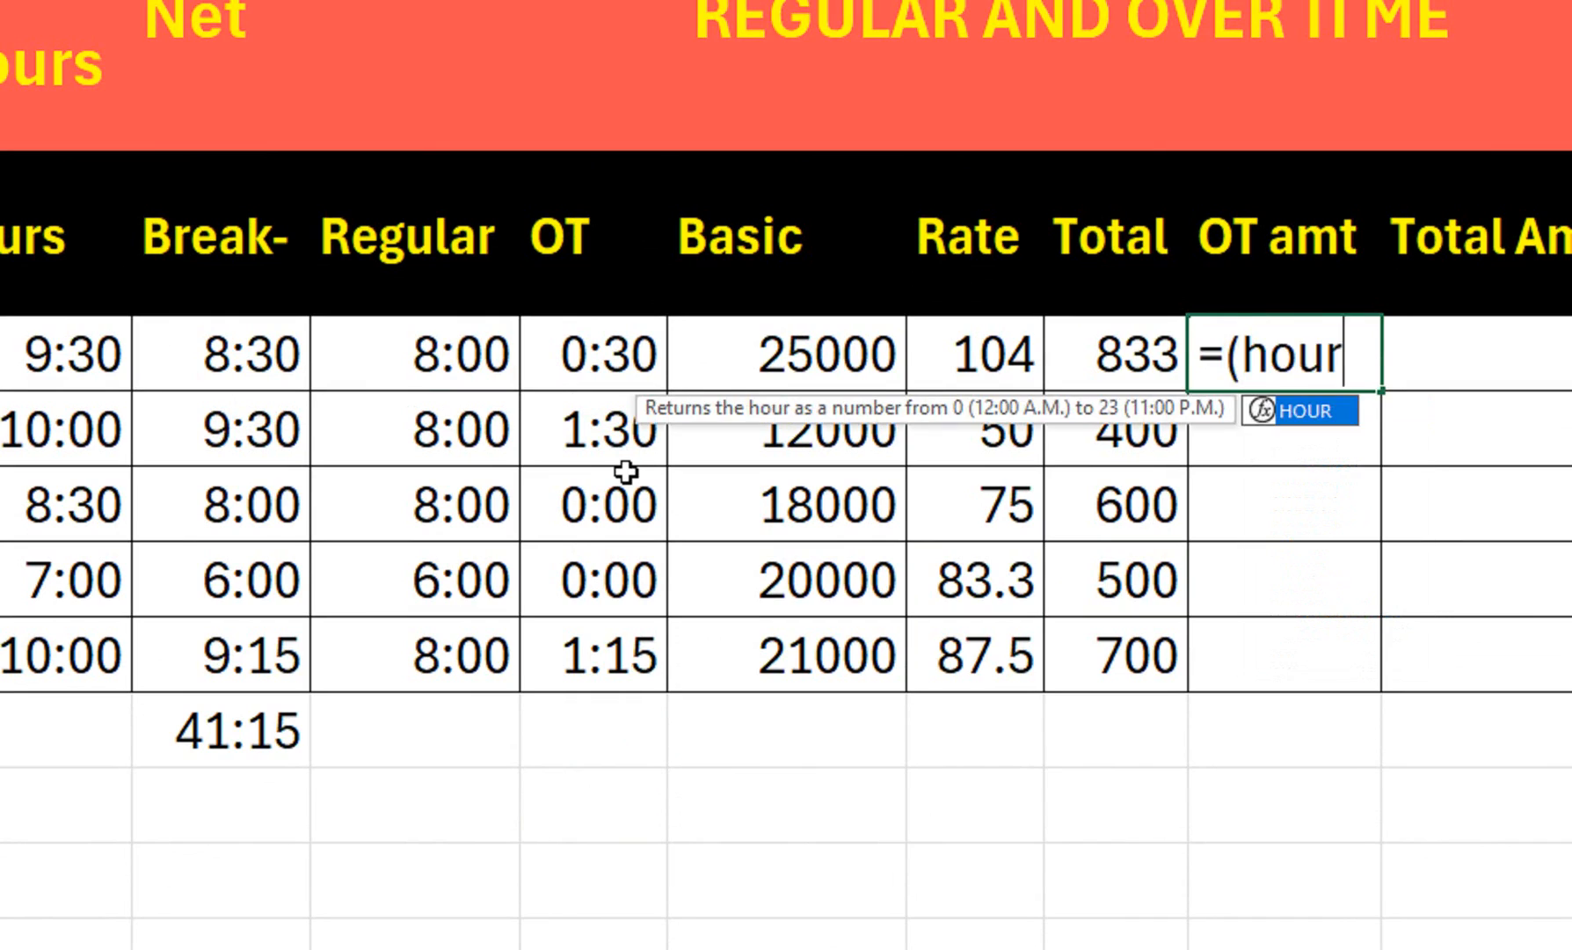
left_click(580, 356)
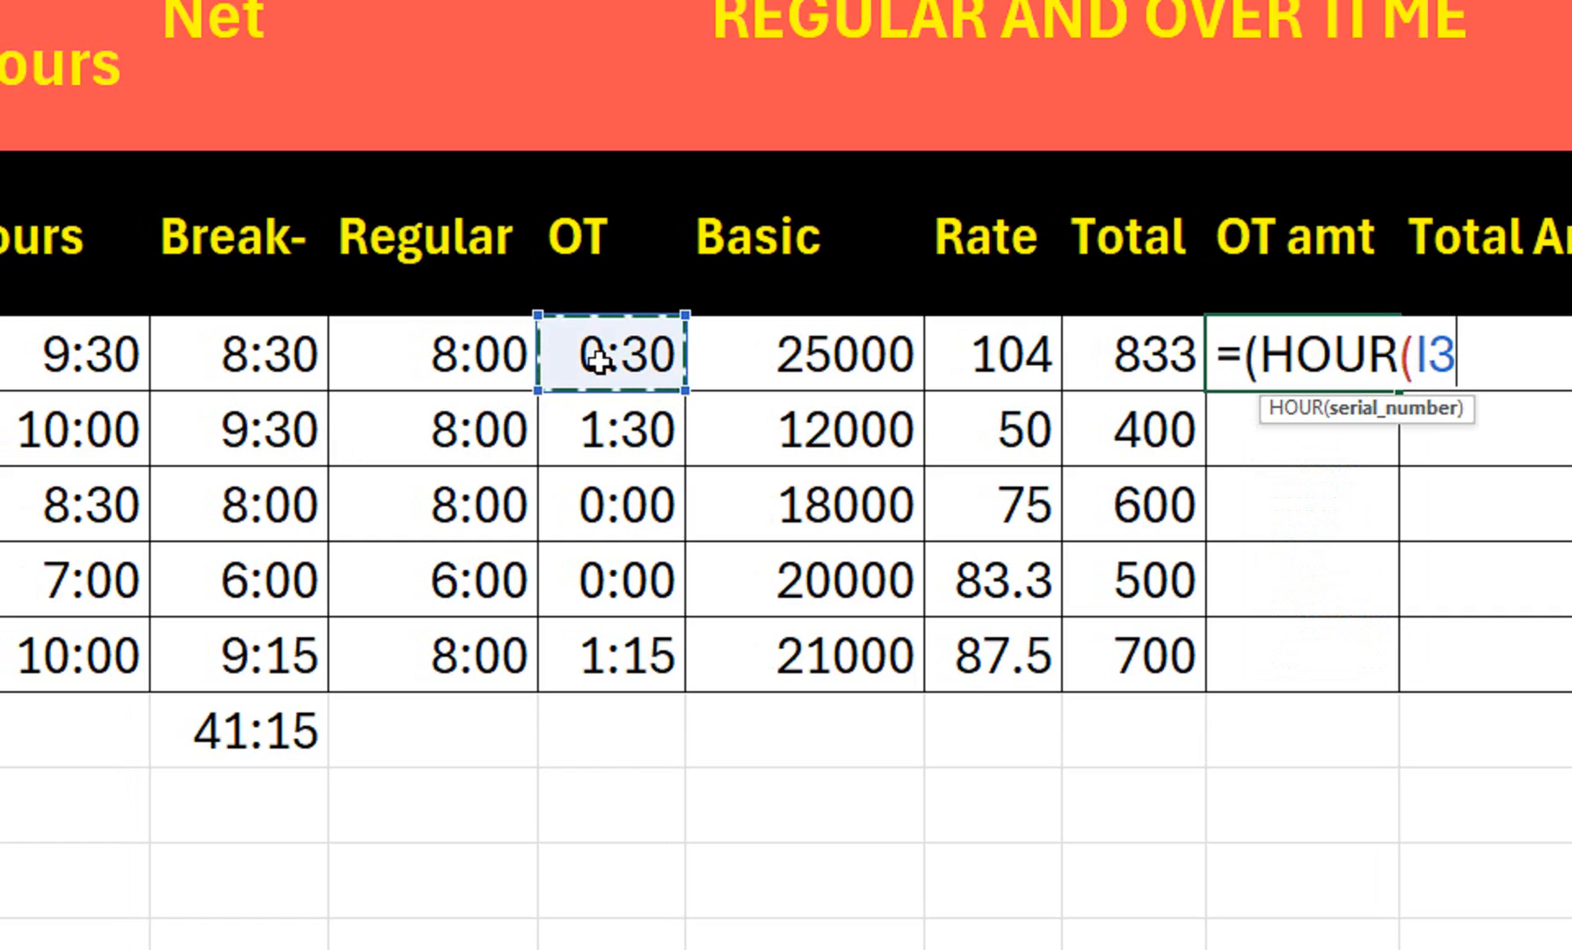
type(")*")
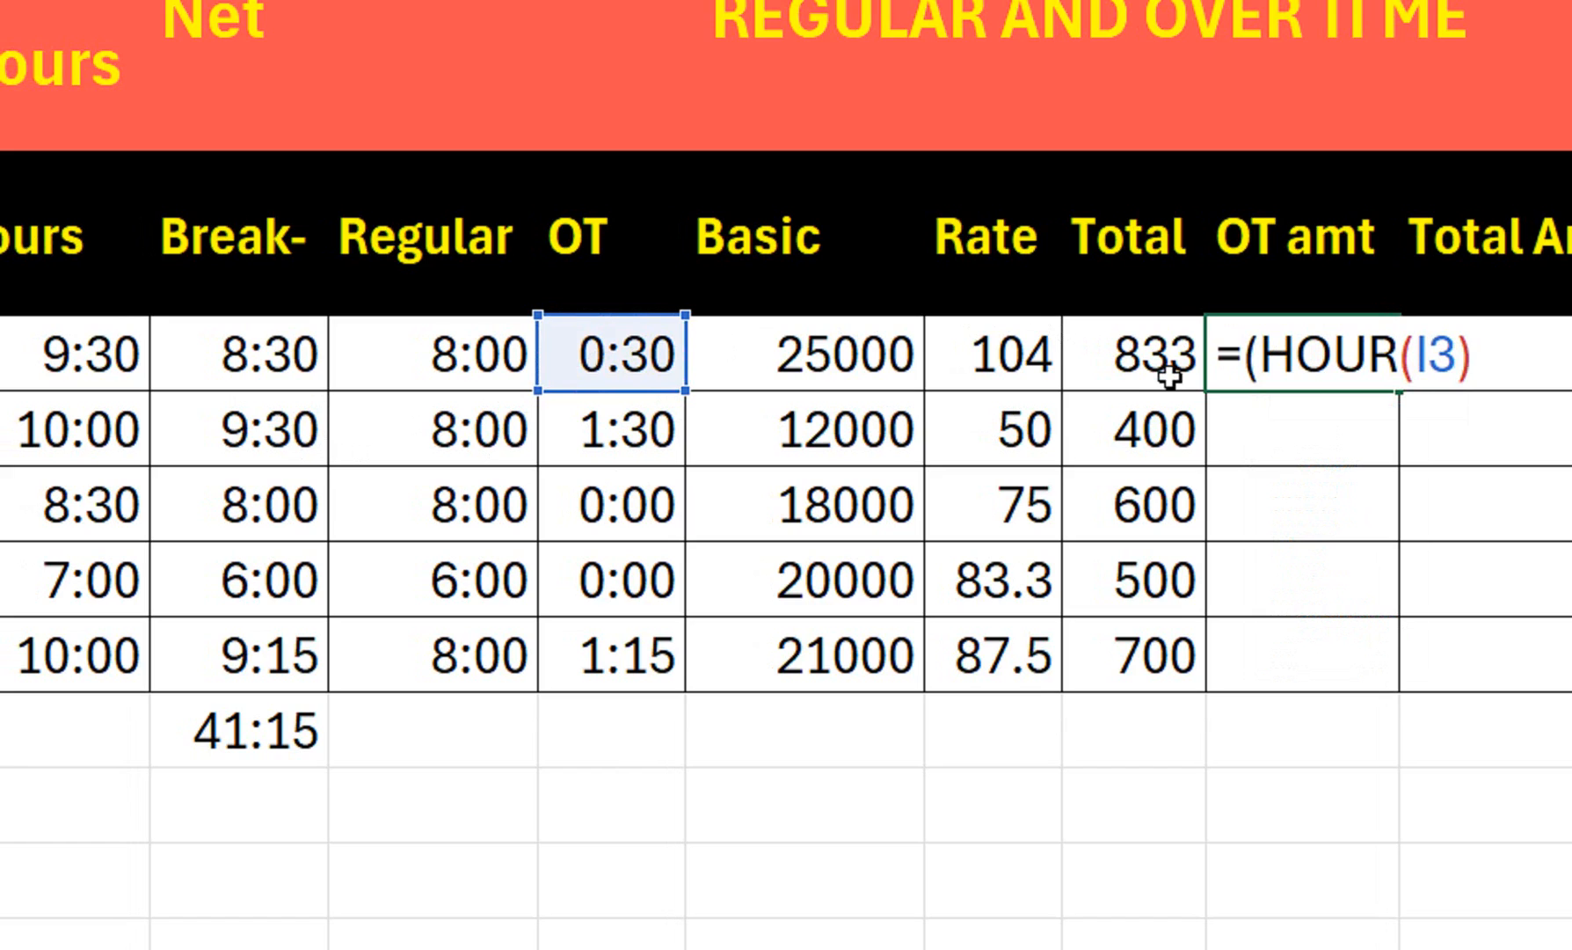
left_click(1020, 365)
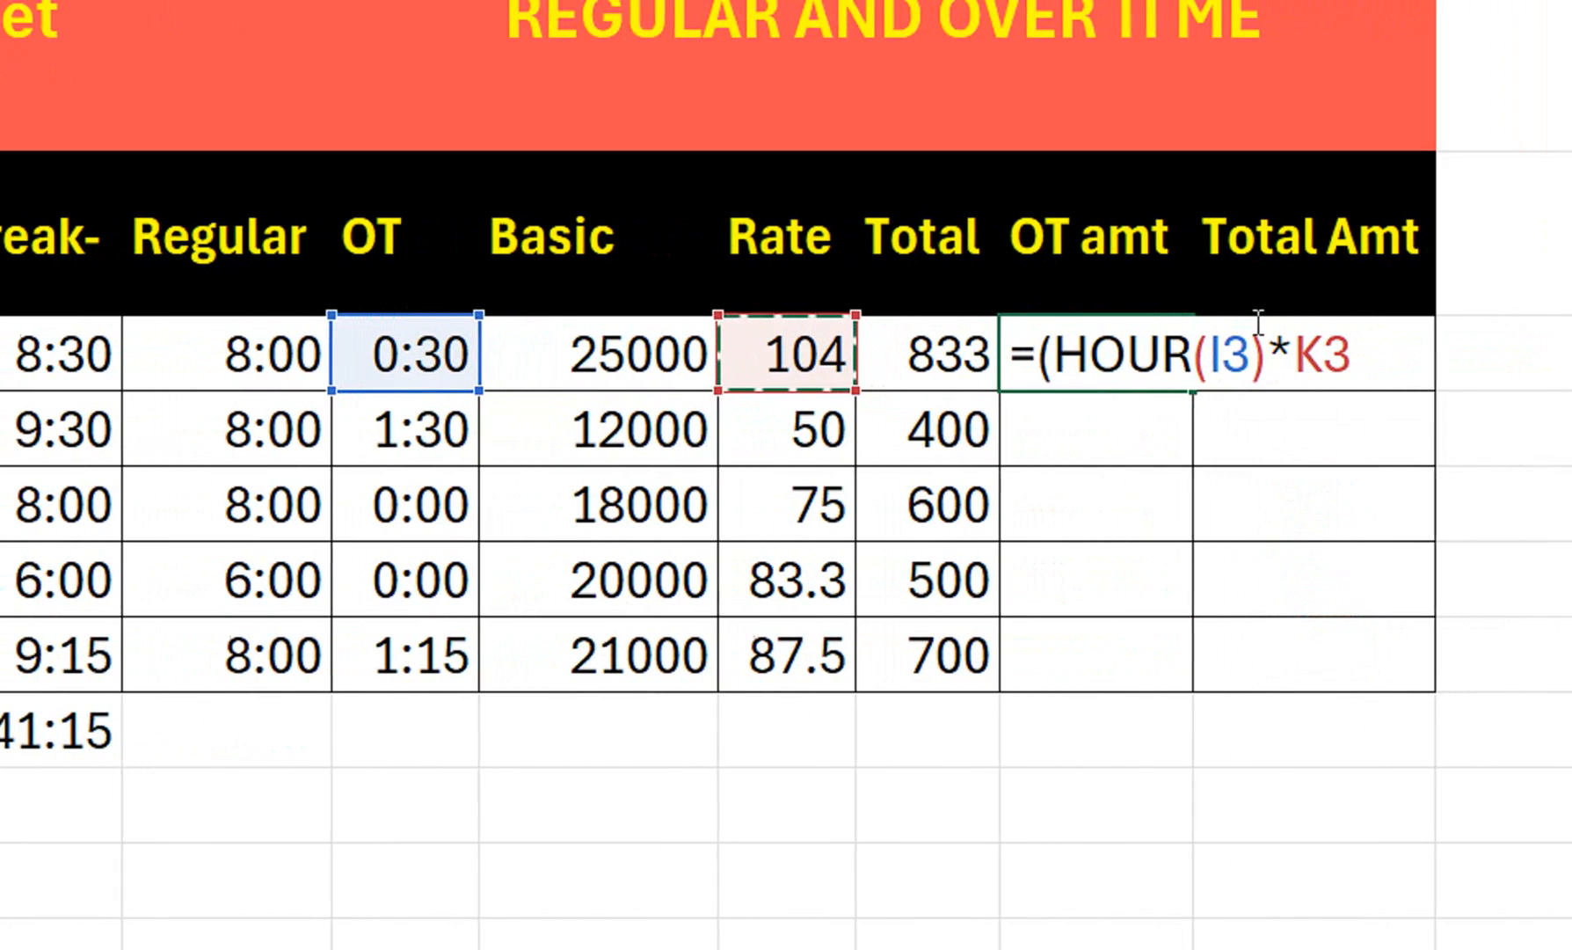
type("*1.5")
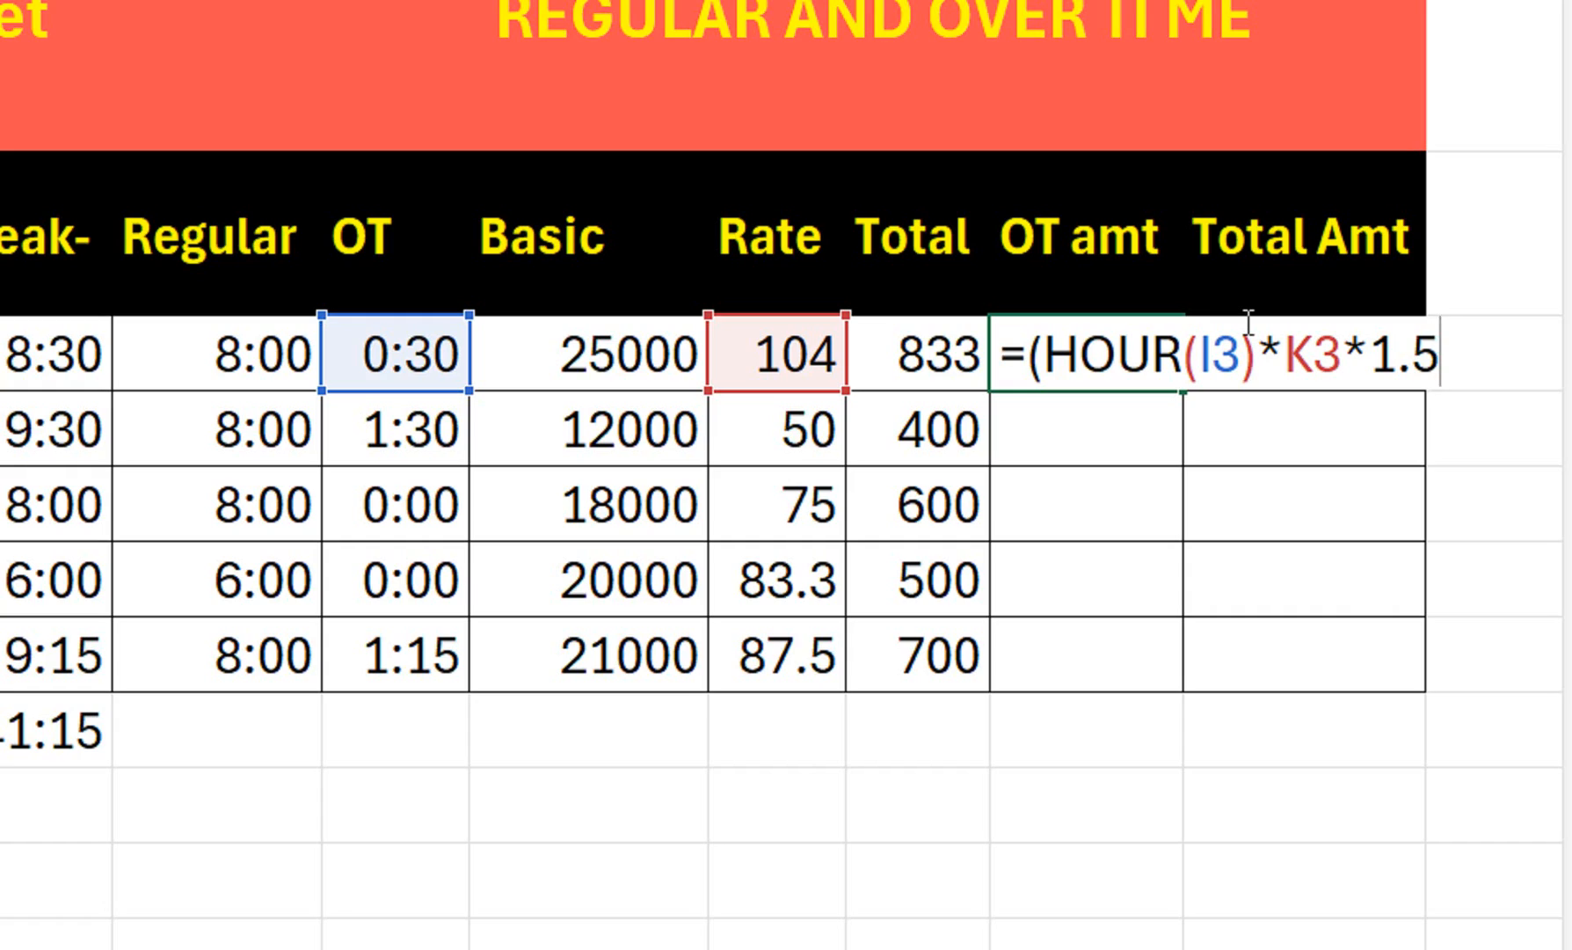
- Extend the M3 overtime formula by adding the minutes as a fraction of an hour, +MINUTE(I3)/60
type("+miu")
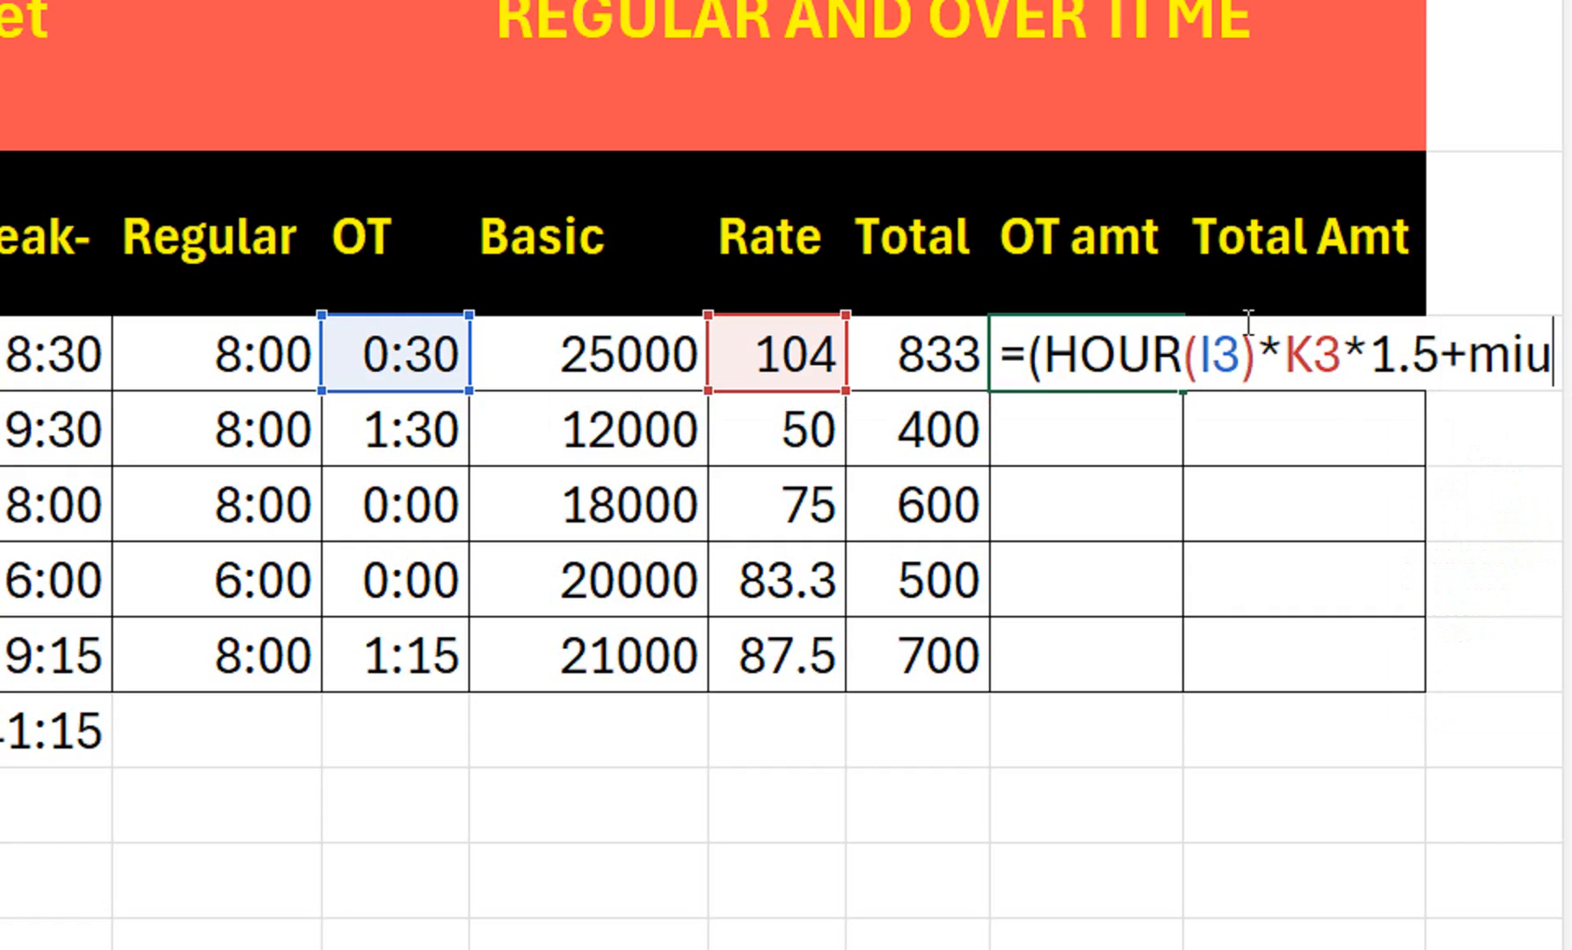
key("BackSpace")
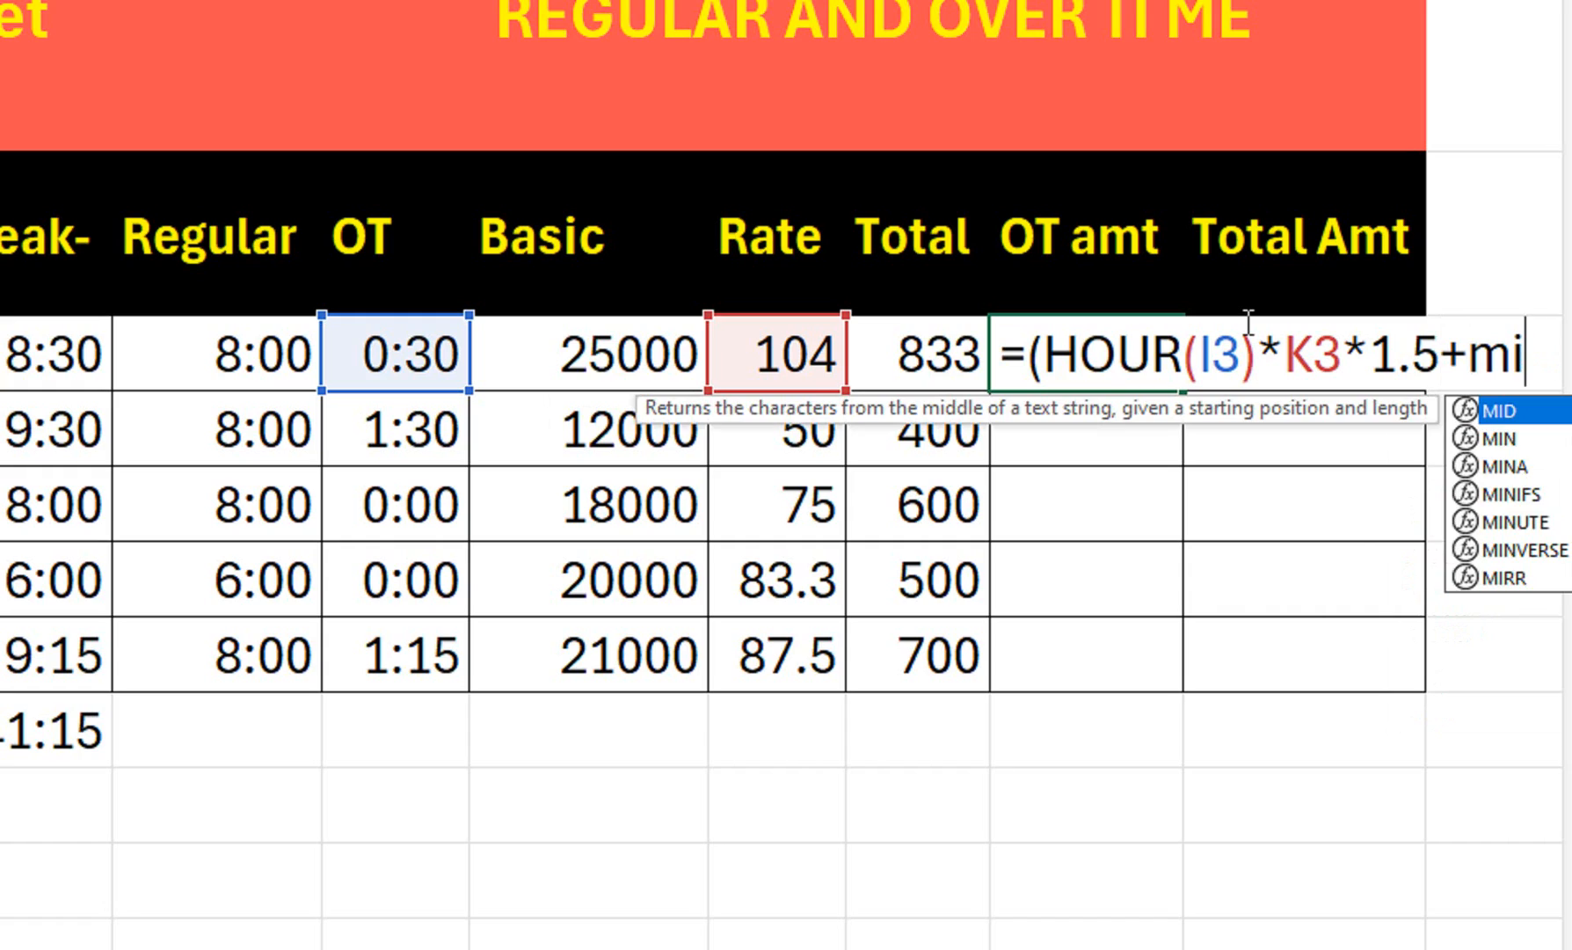
type("n")
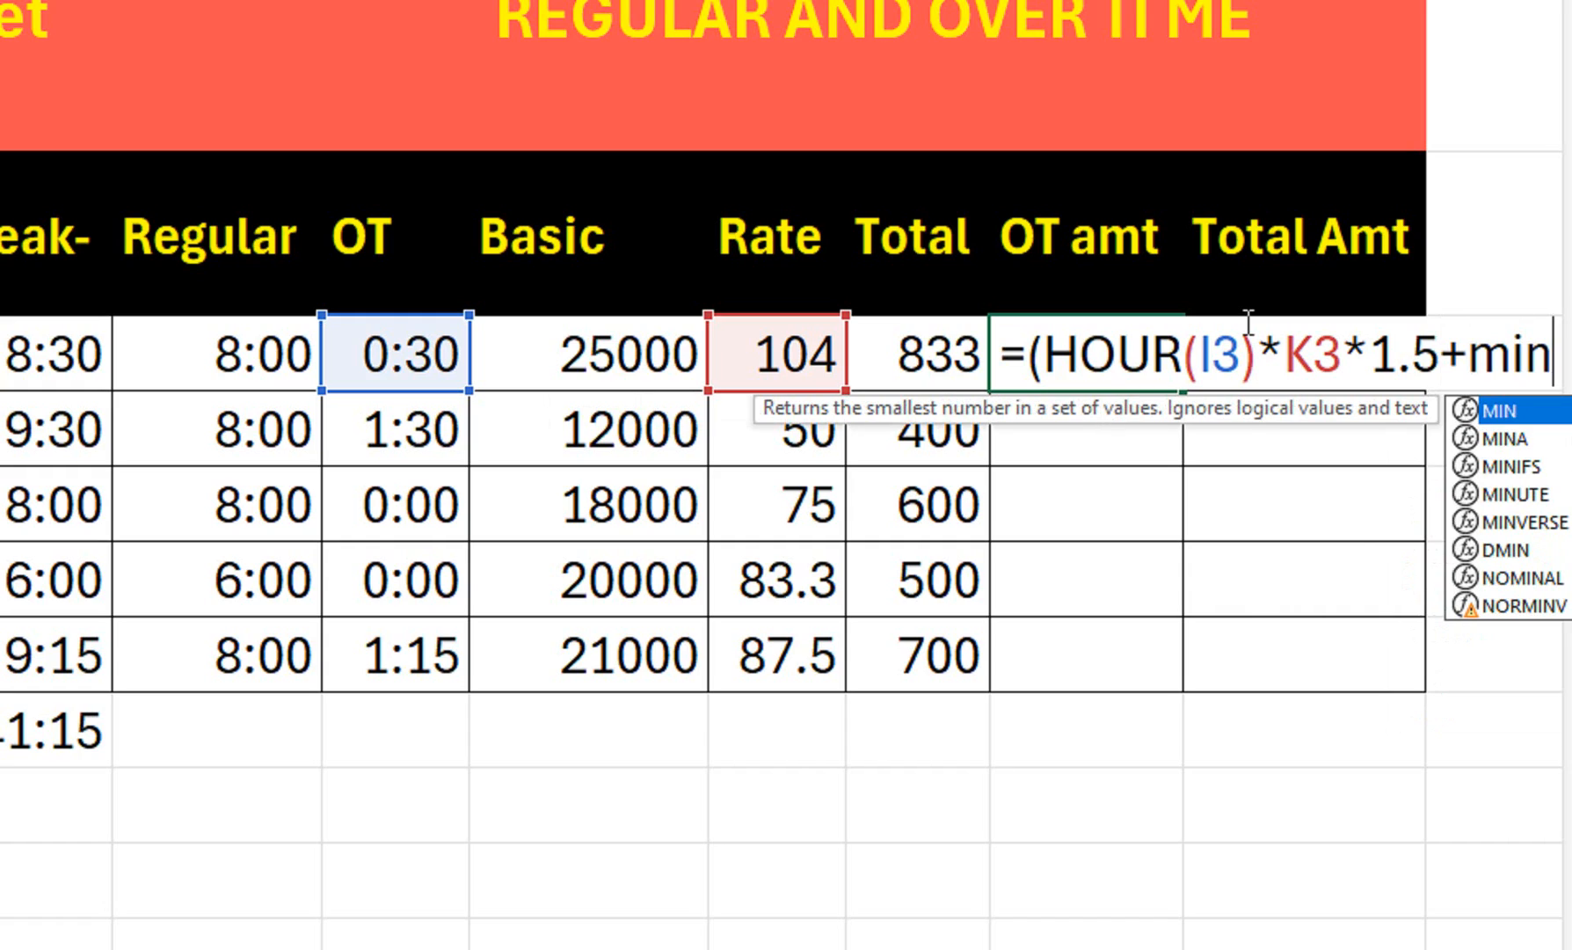
key("Down")
key("Down")
key("Down")
key("Tab")
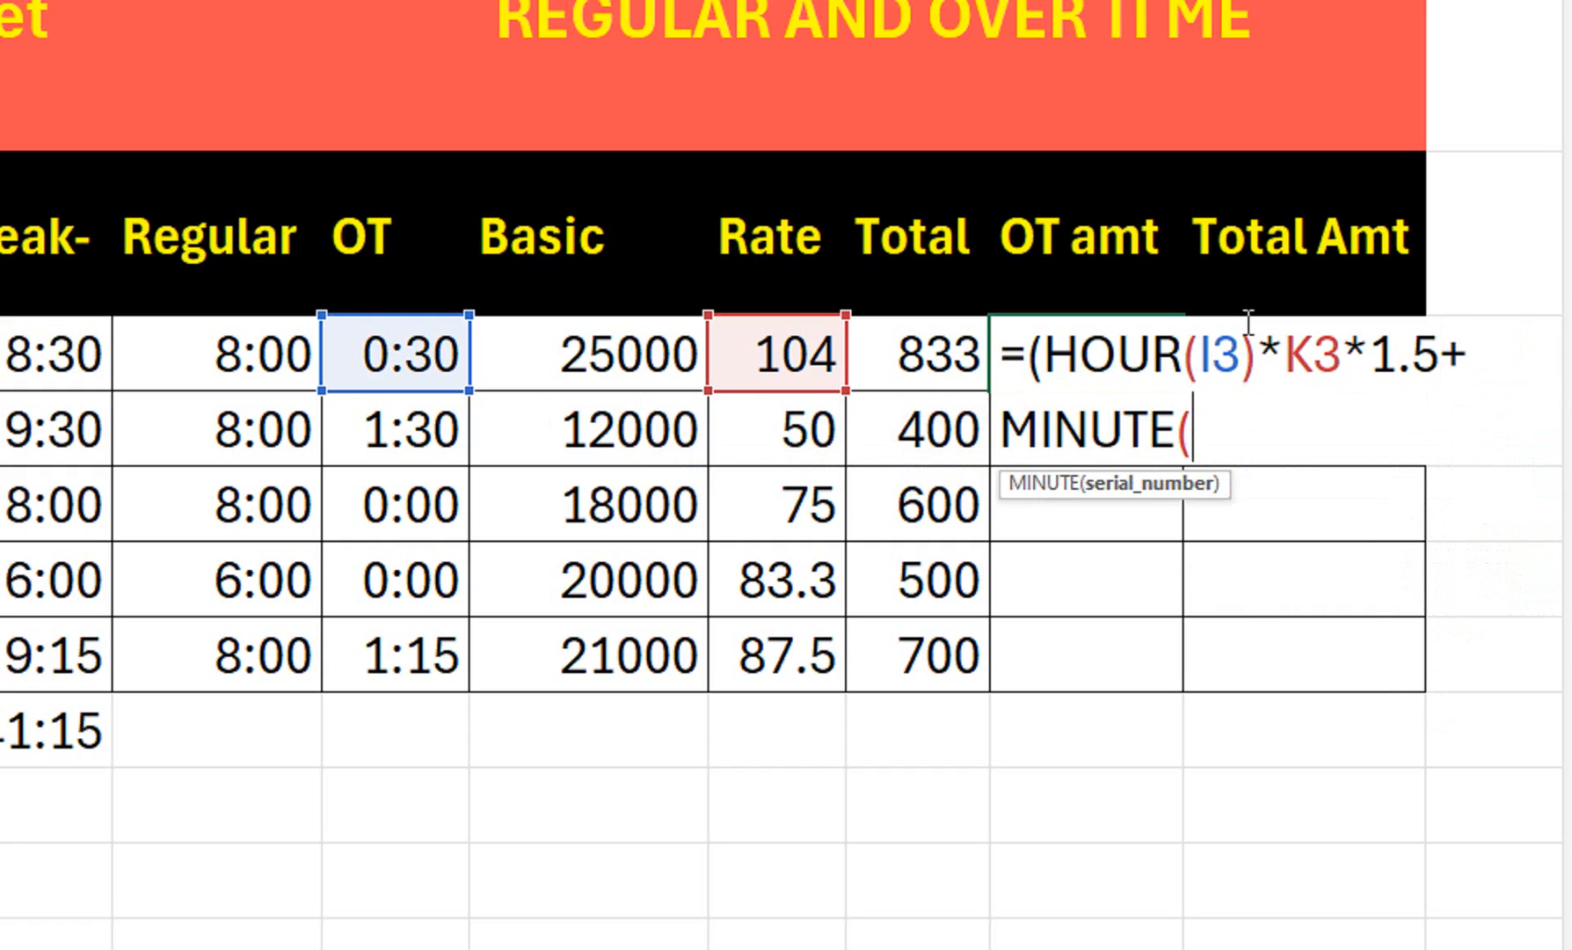
left_click(397, 360)
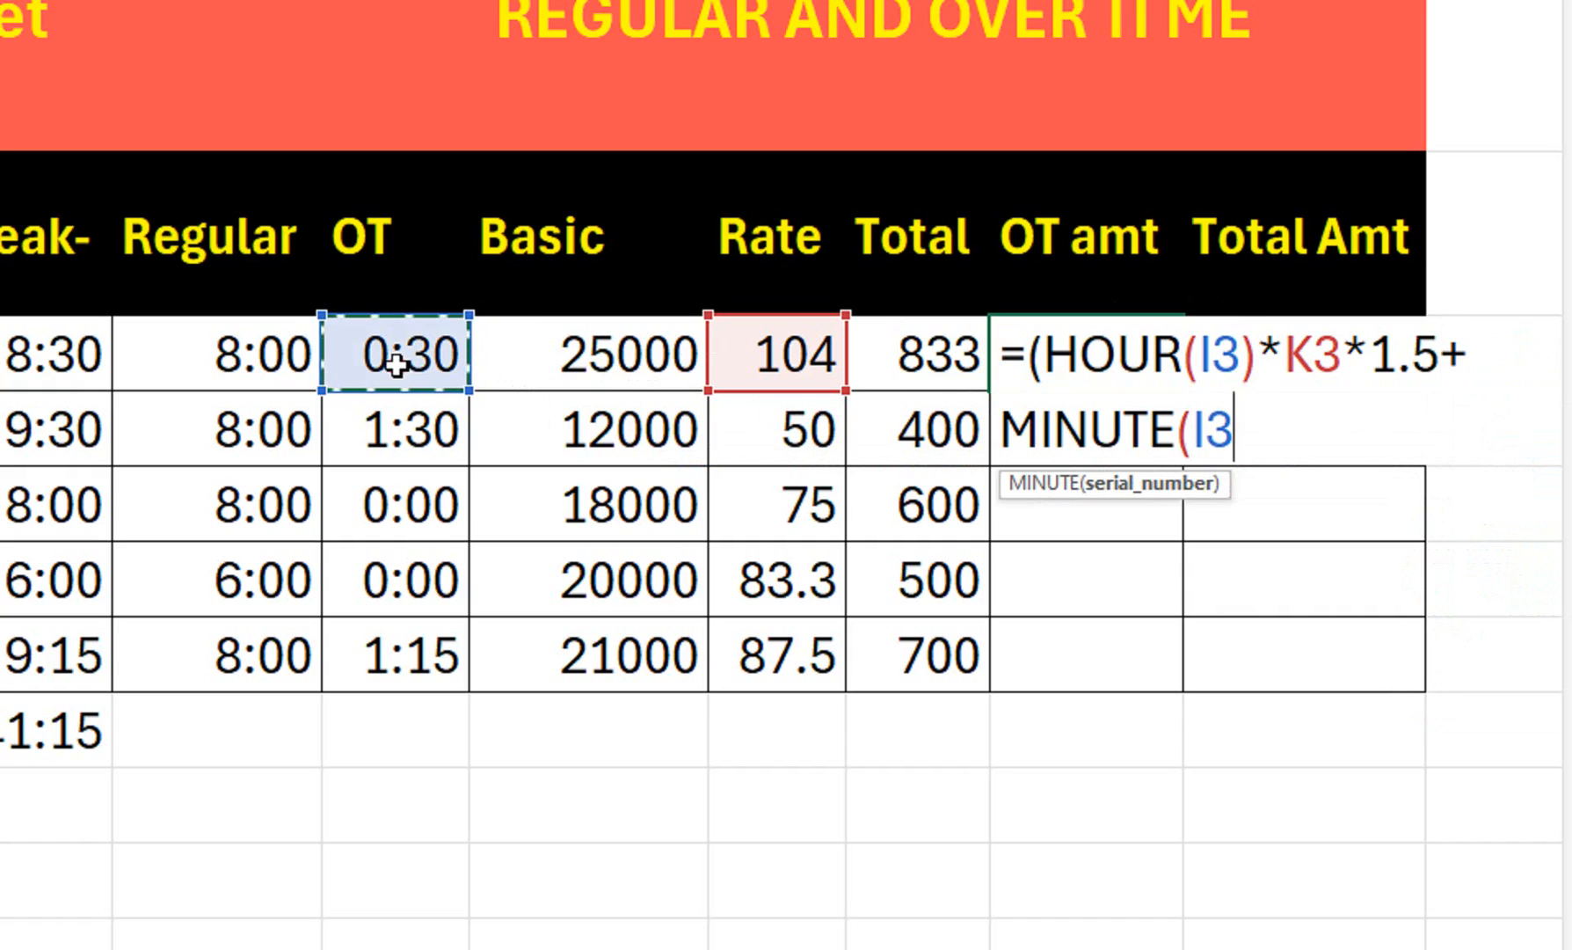
type(")")
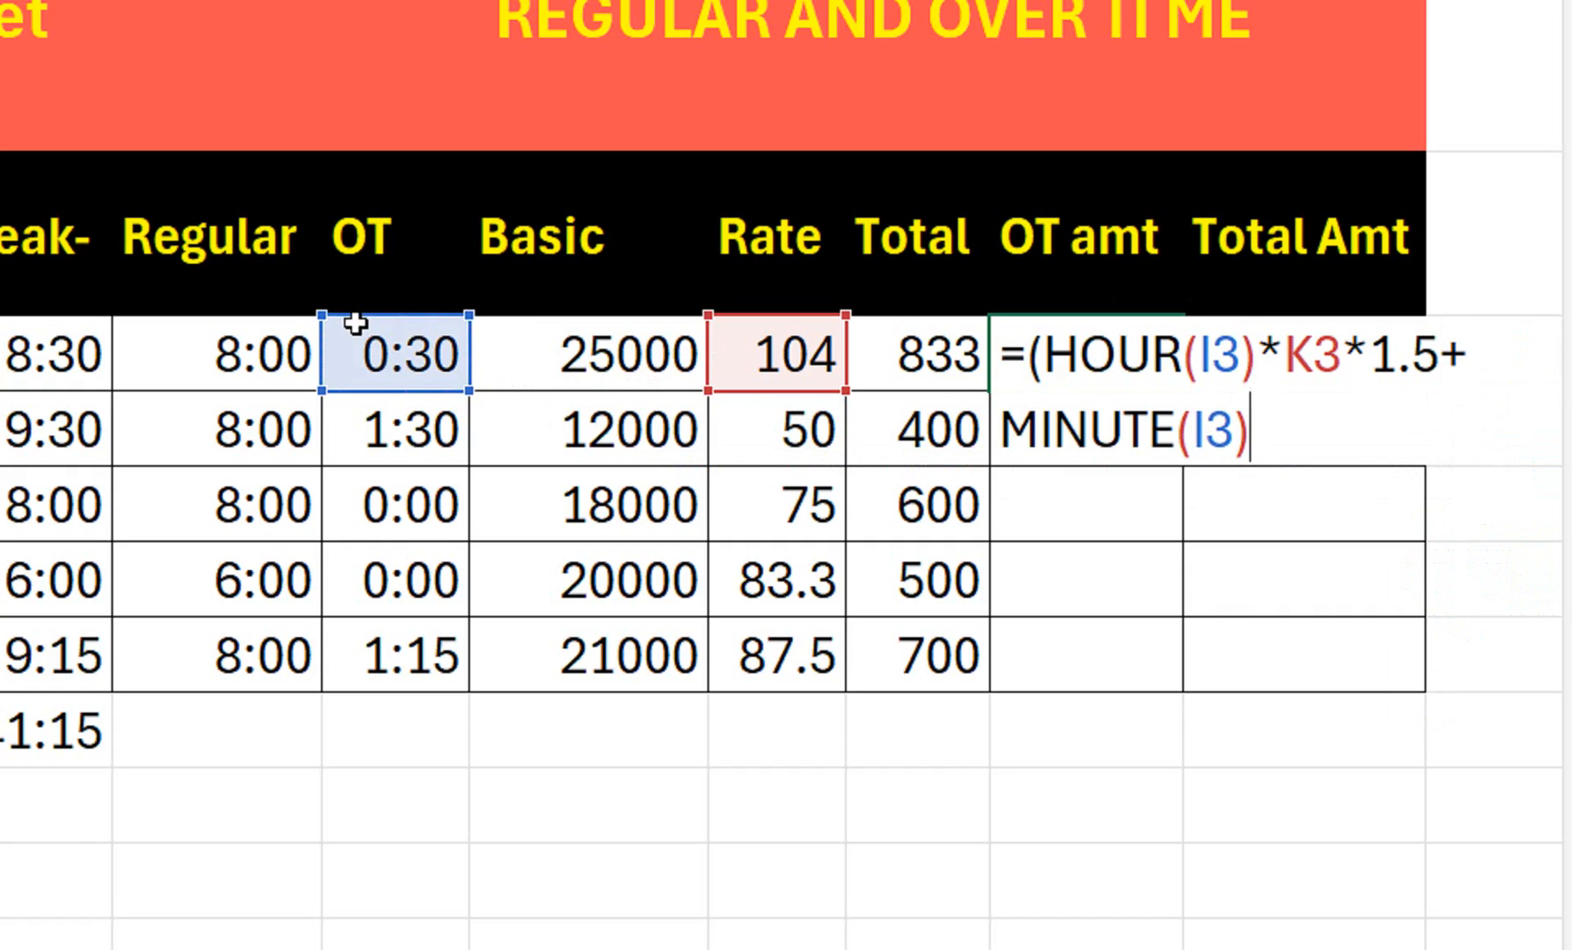
type("/60")
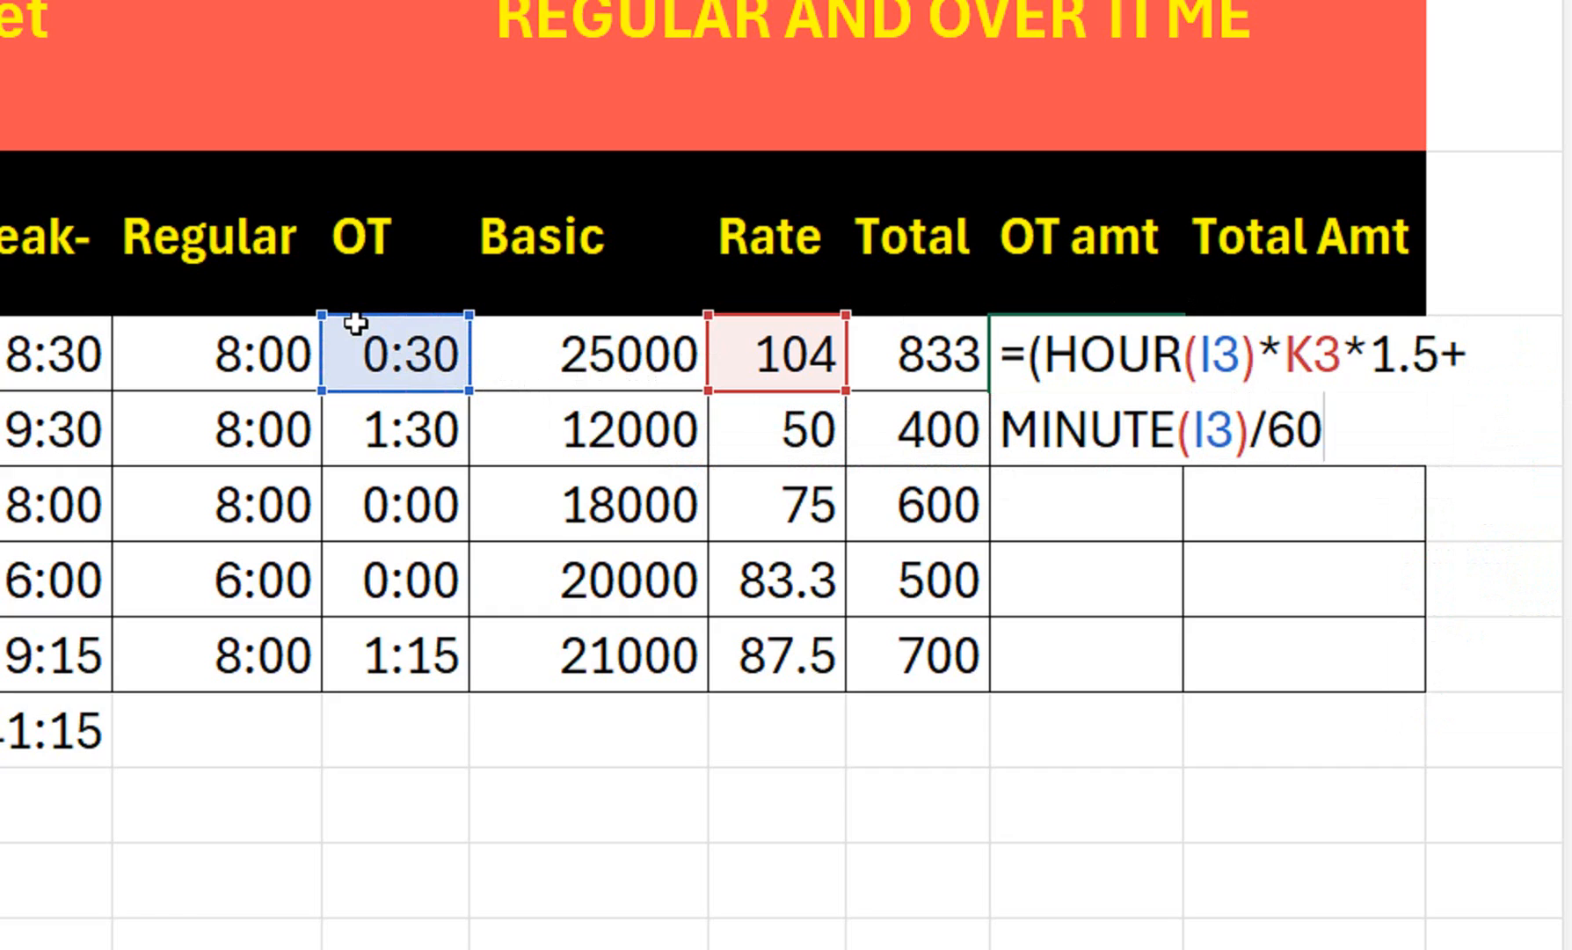
- Complete the minutes part of the M3 formula as (MINUTE(I3)/60*K3*1.5) and enter the formula
left_click(1058, 430)
type("(")
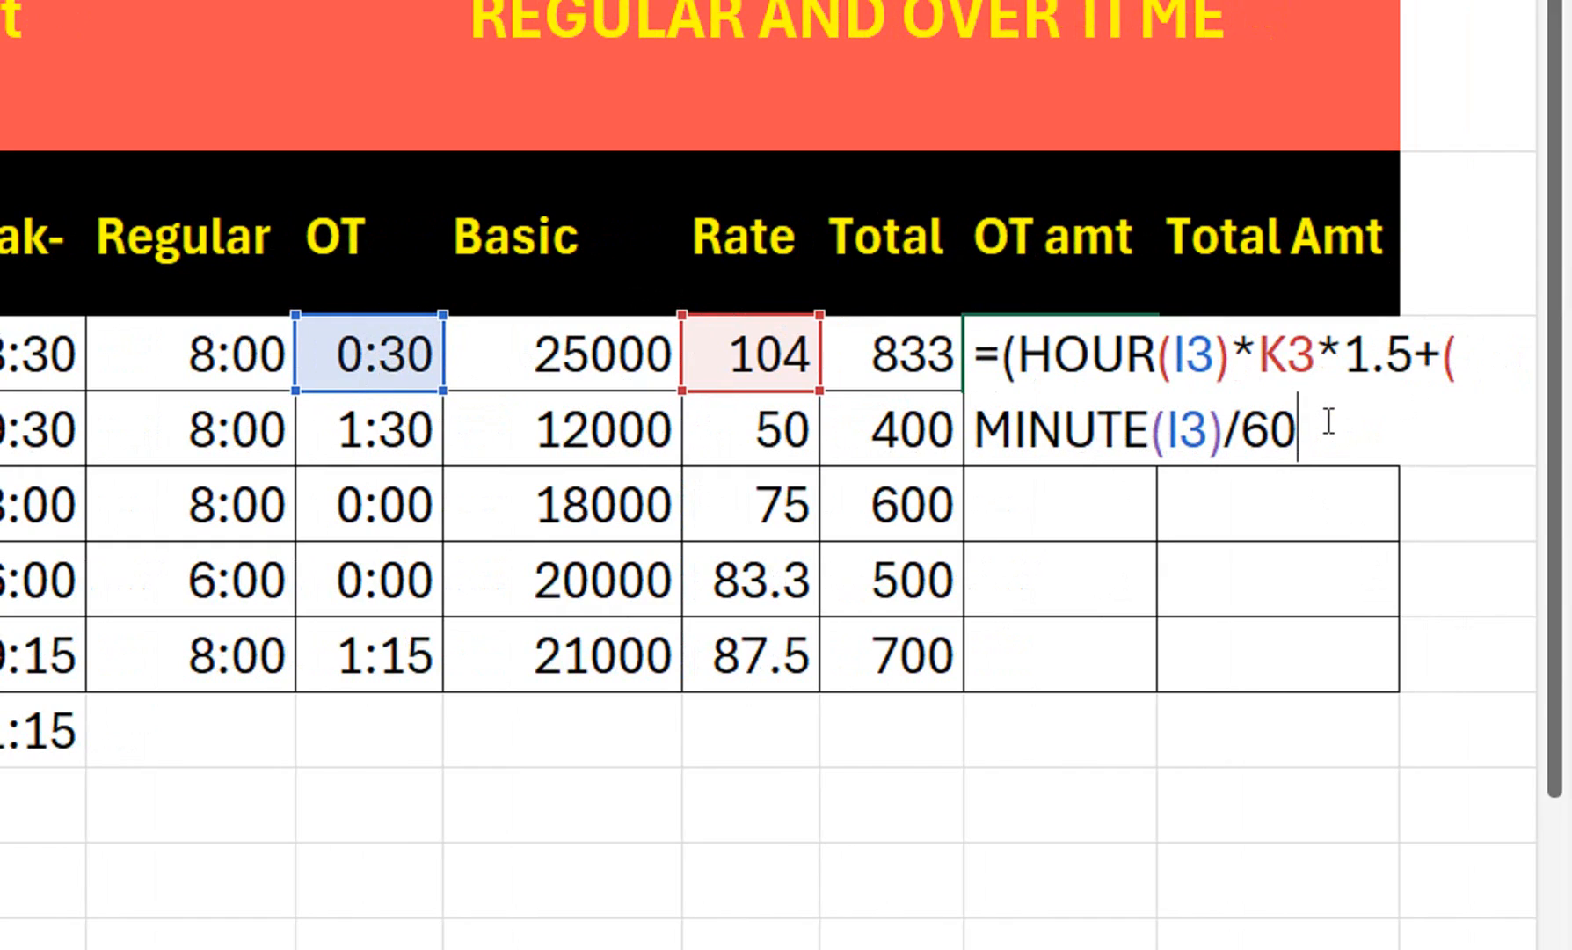
type("*")
left_click(746, 352)
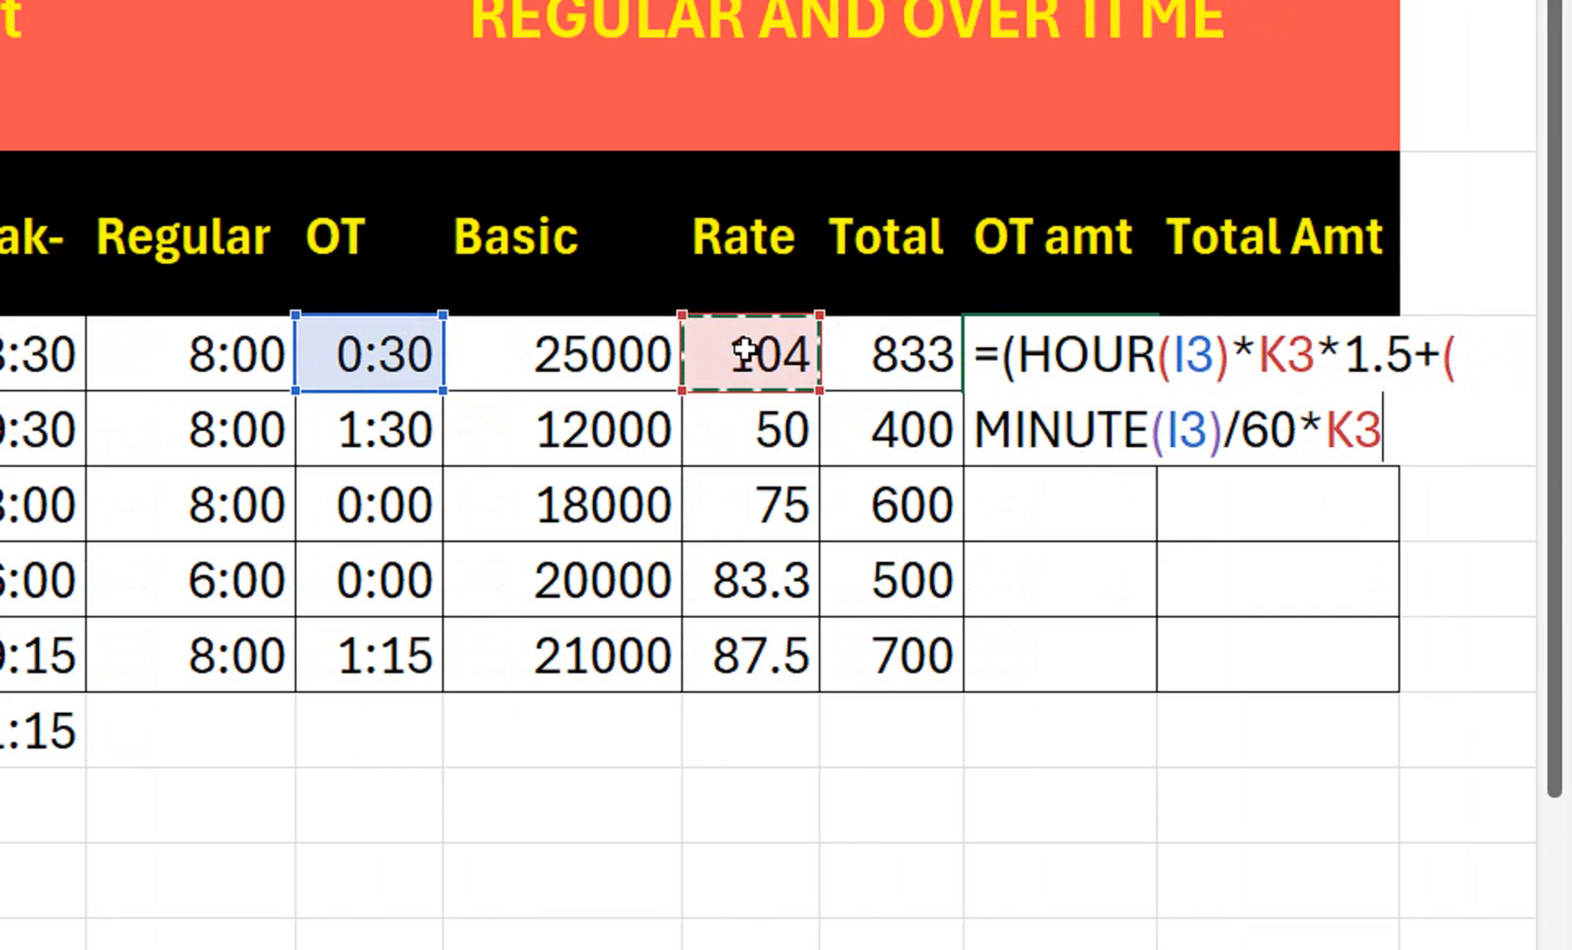
type("-")
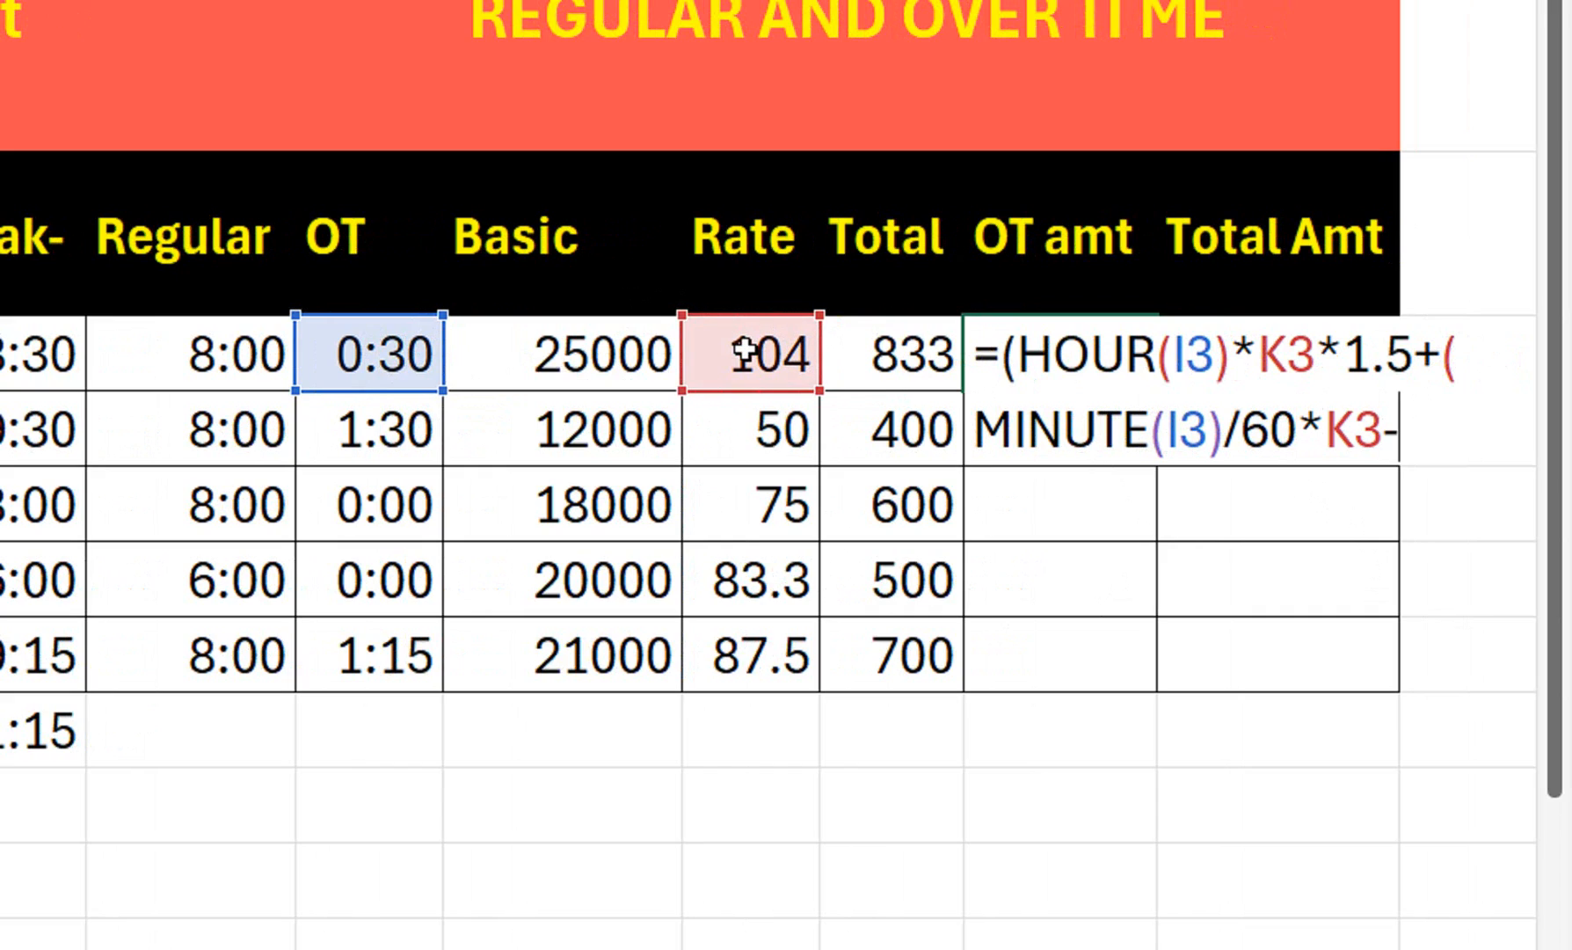
type("*1.2")
key("BackSpace")
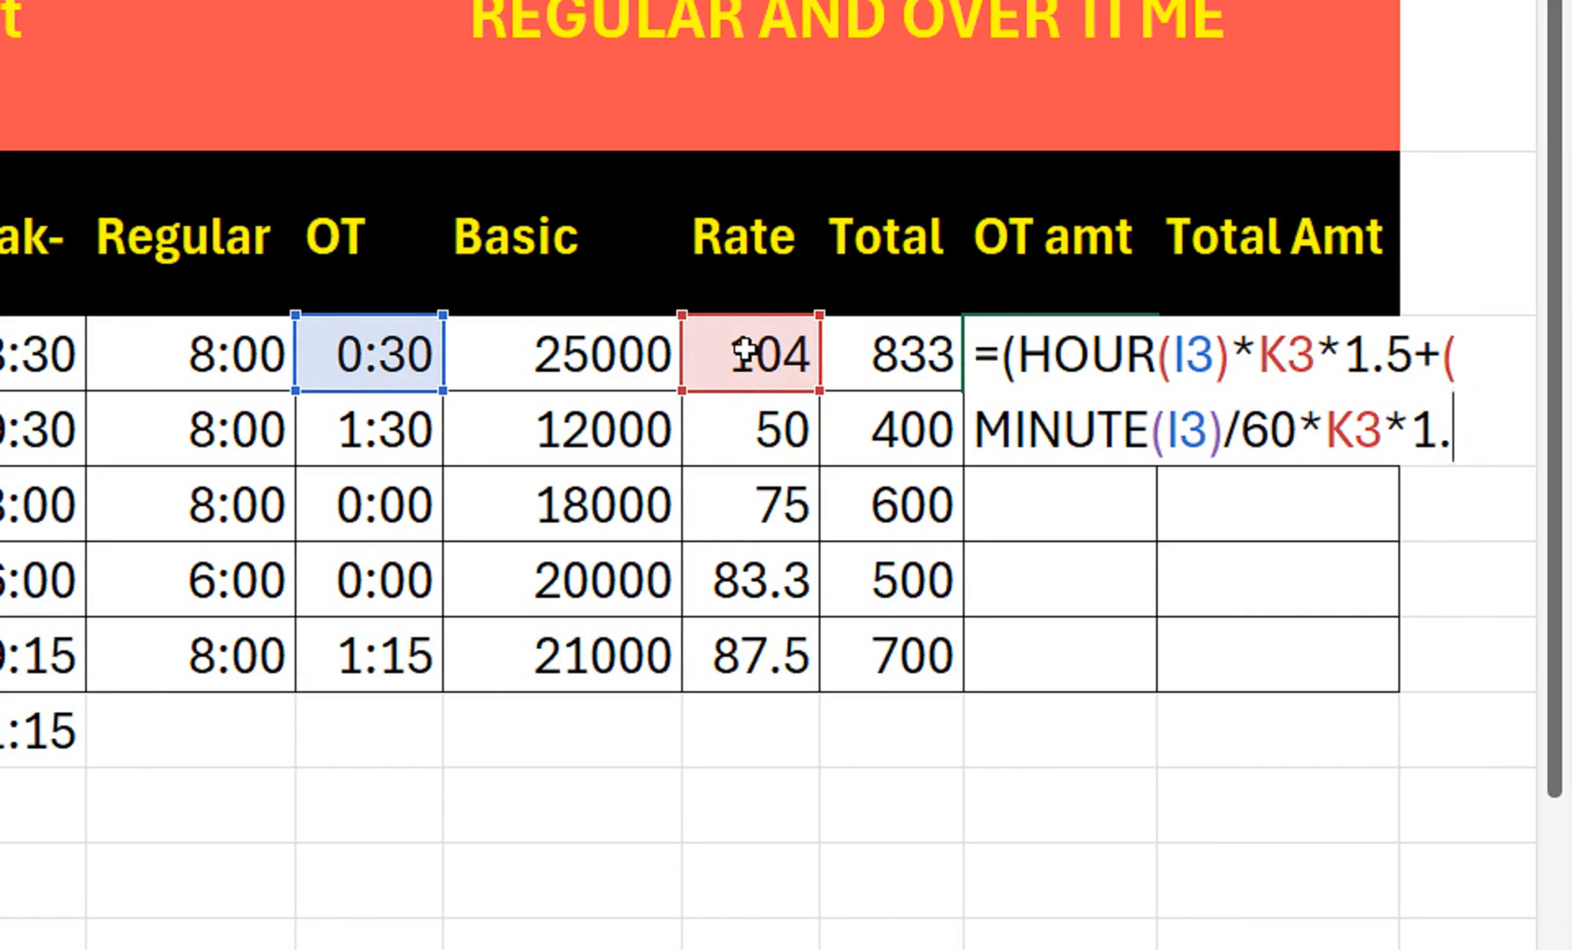
type("5")
type(")")
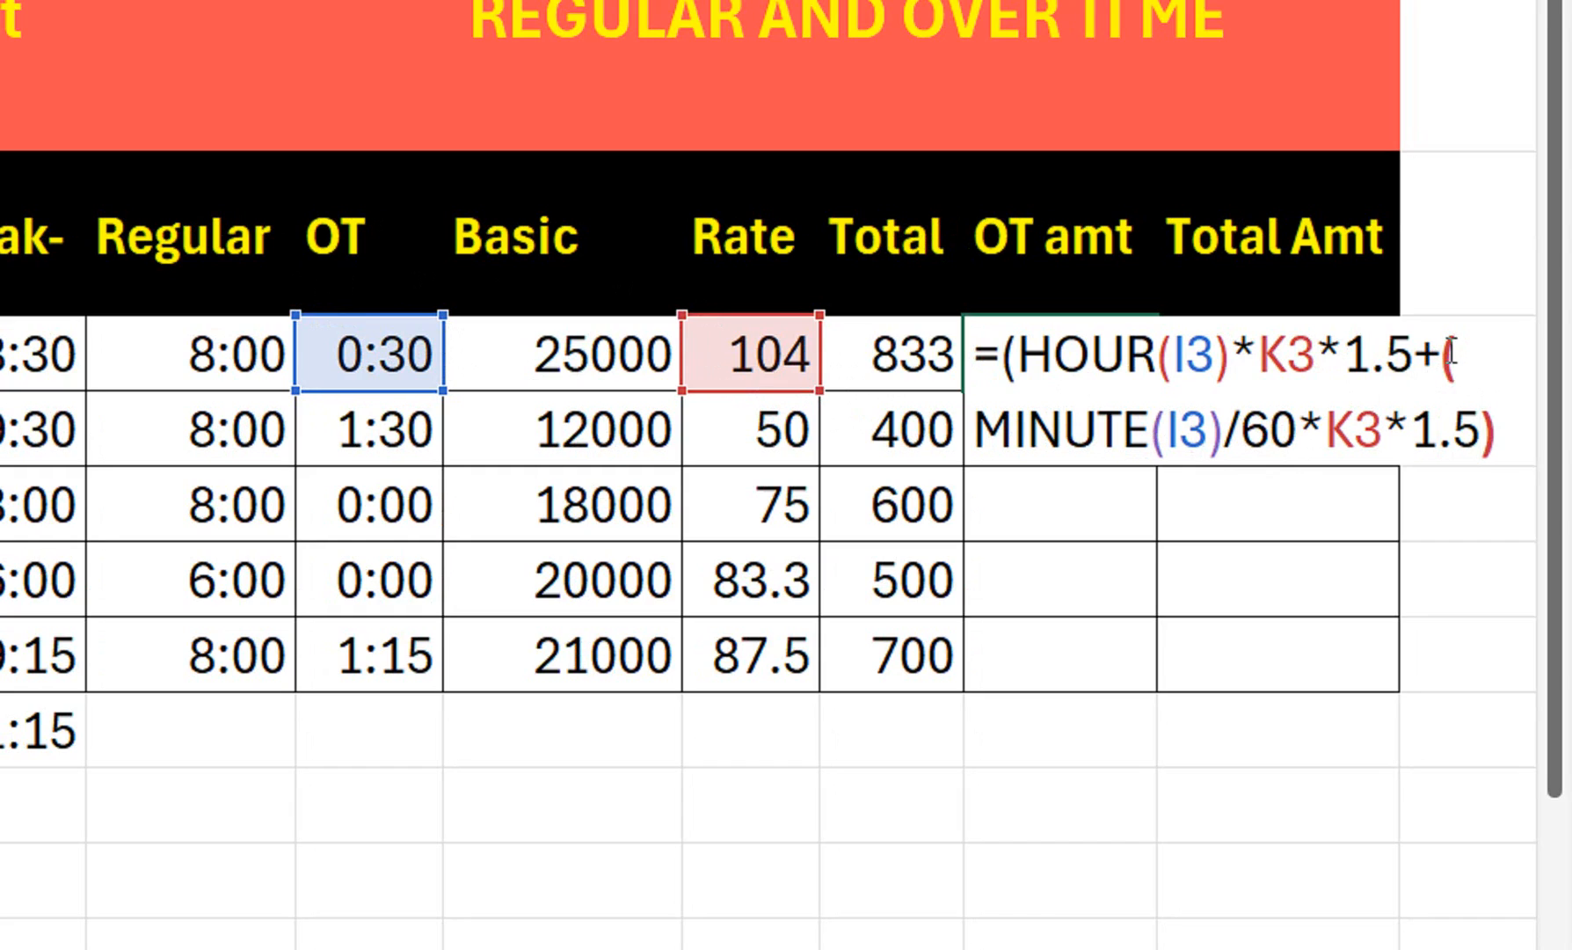
key("Return")
key("Return")
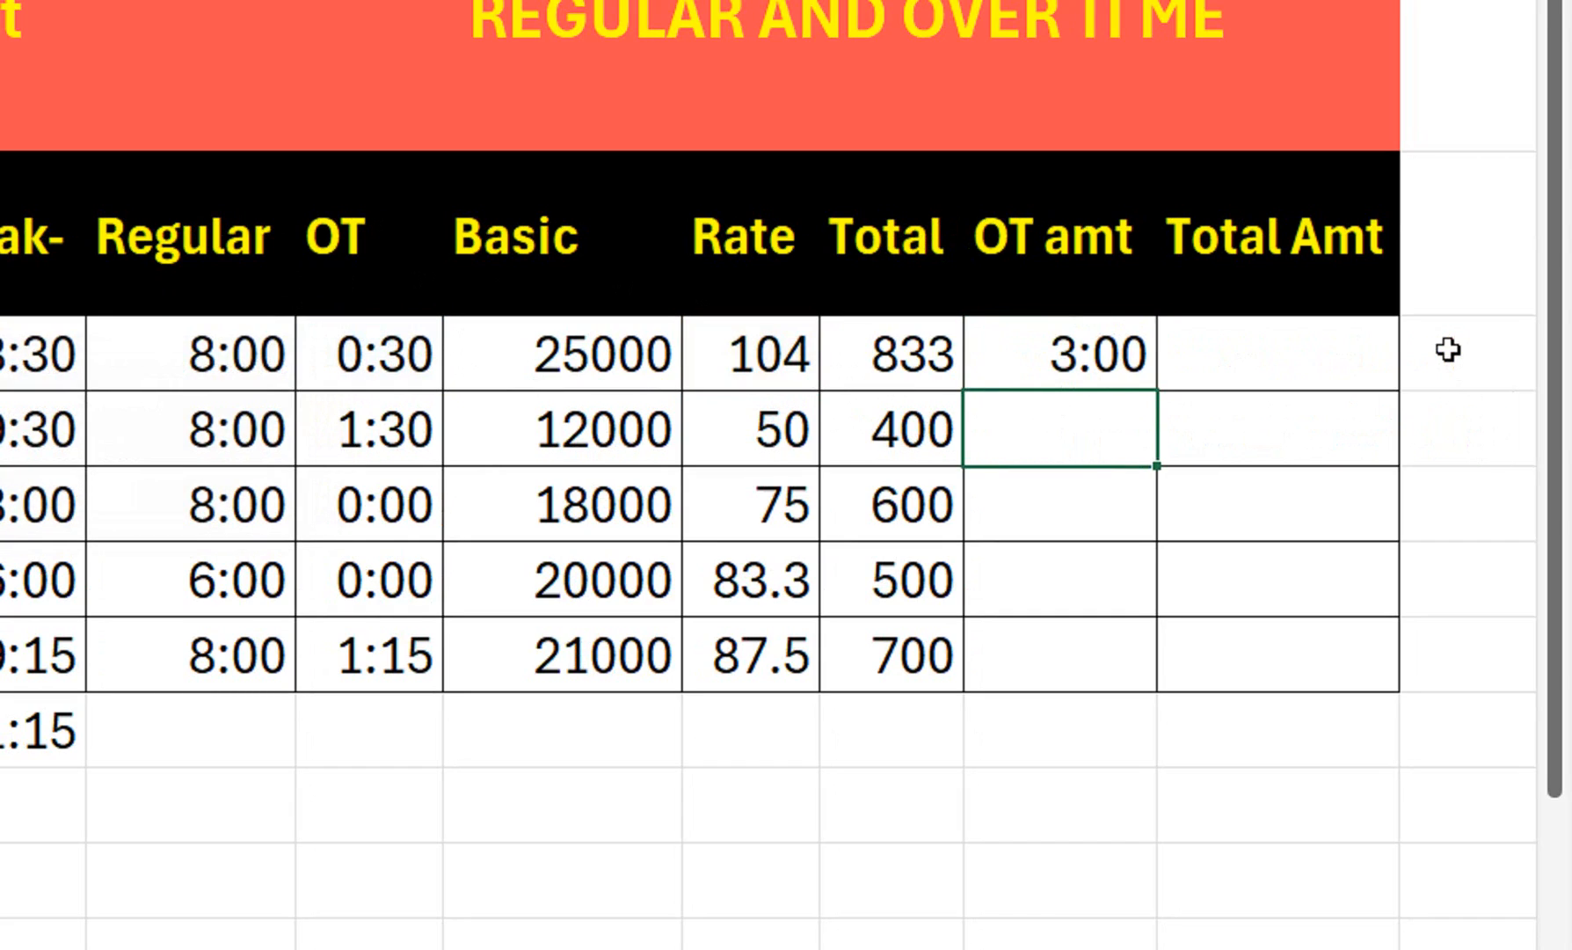
- Set the number format of the overtime amount cell M3 to General
left_click(1068, 350)
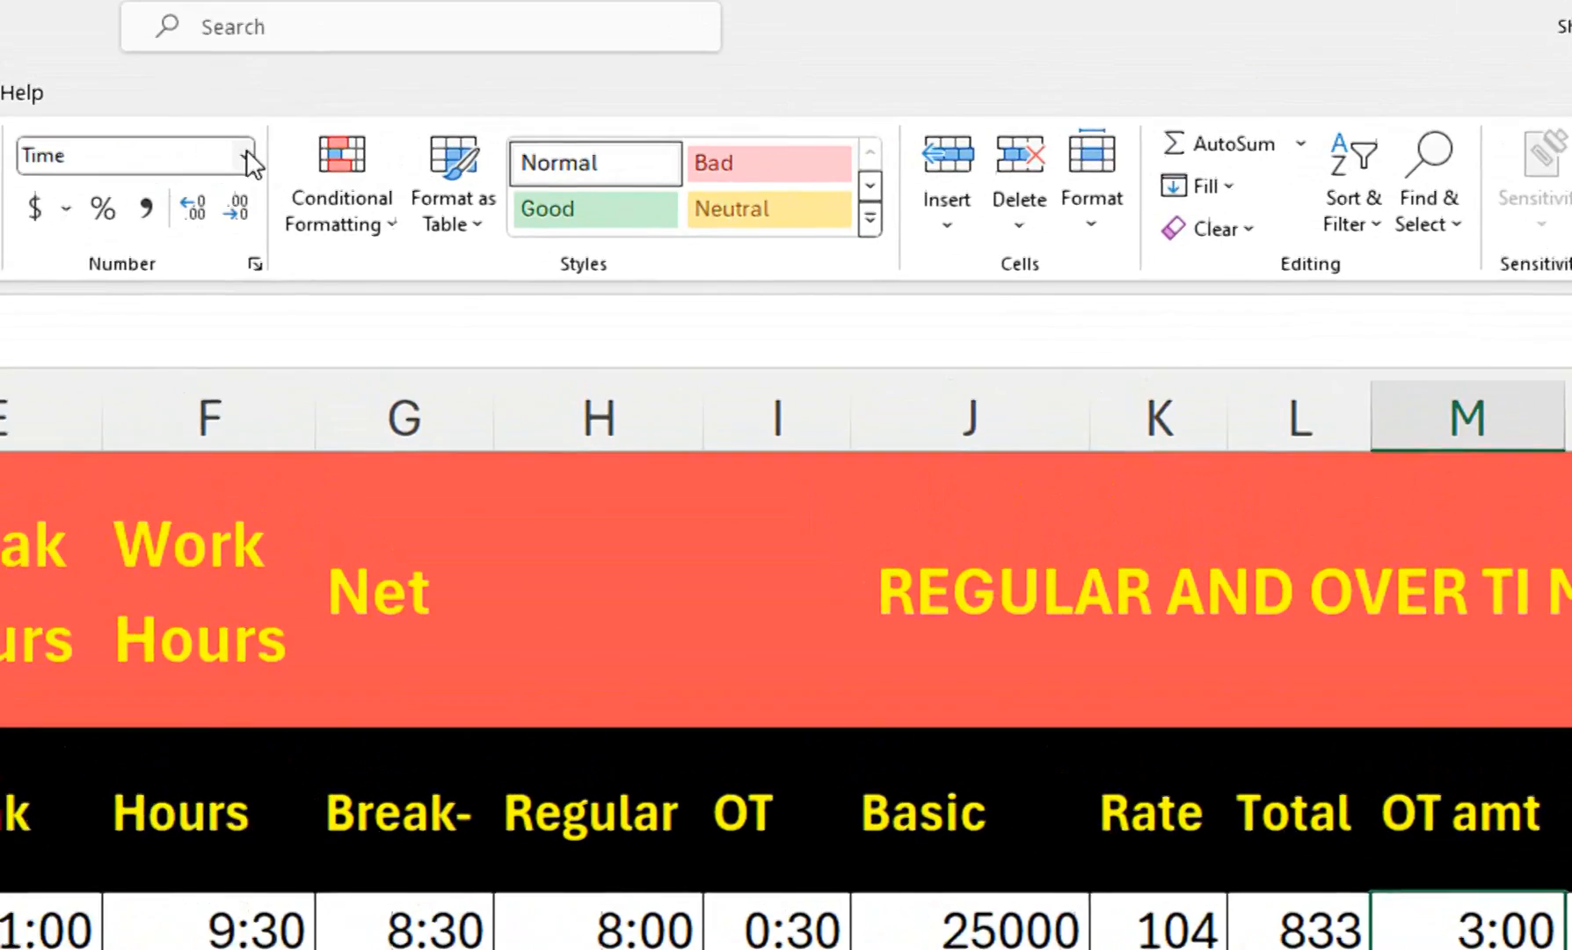
left_click(246, 156)
left_click(224, 227)
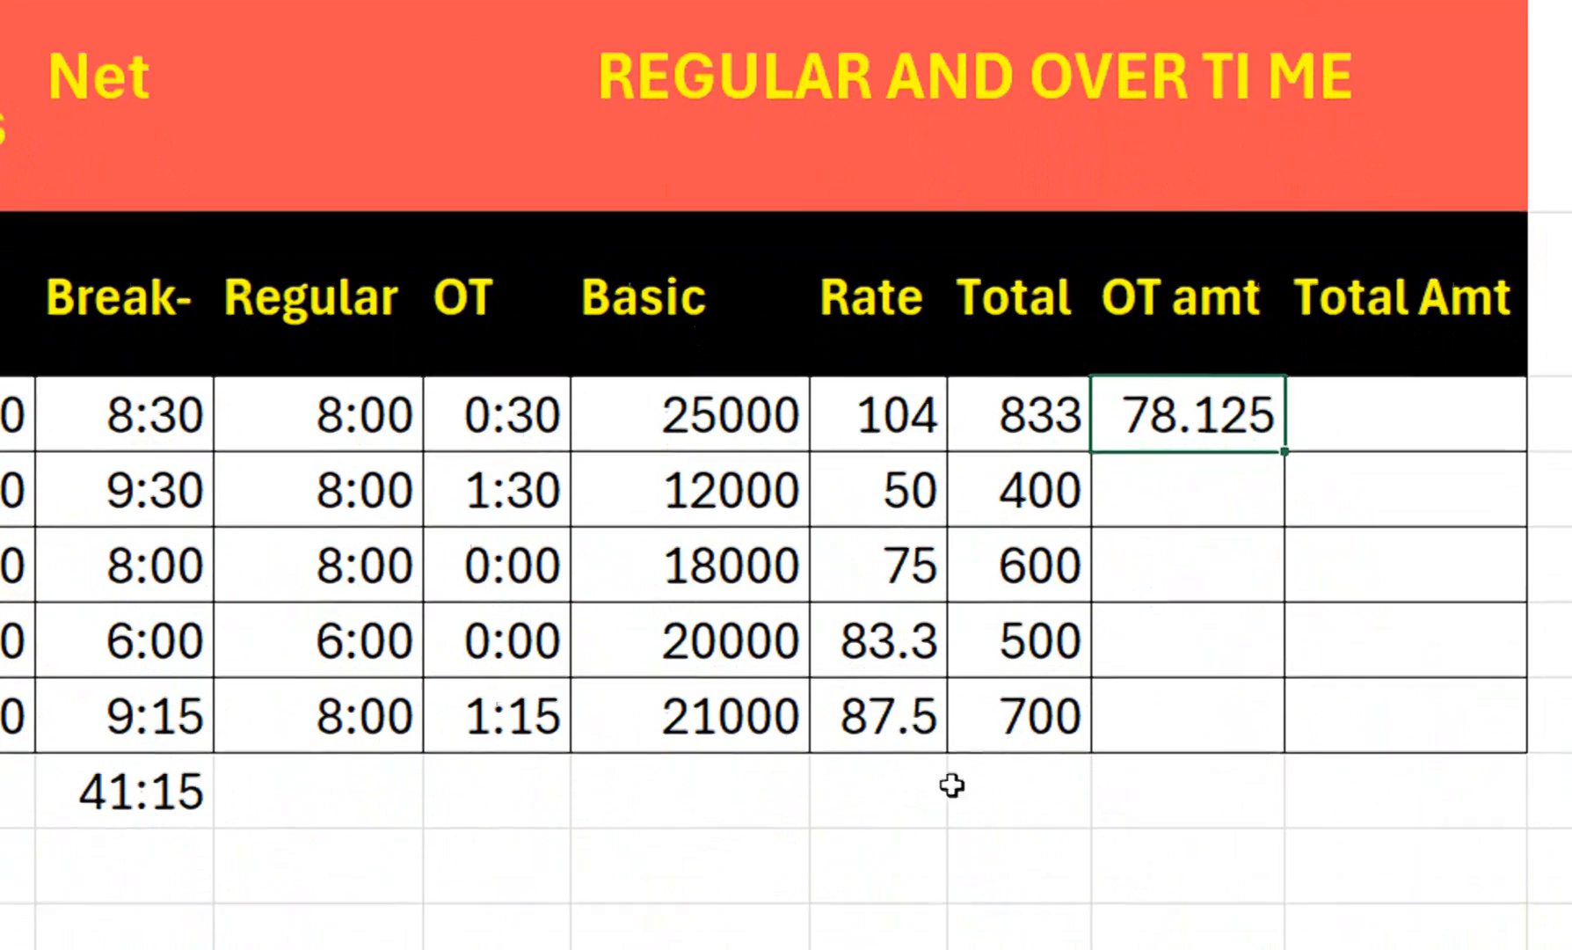
- Calculate the first row's hourly overtime pay as a scratch check in L9 with =104*1.5
left_click(1031, 907)
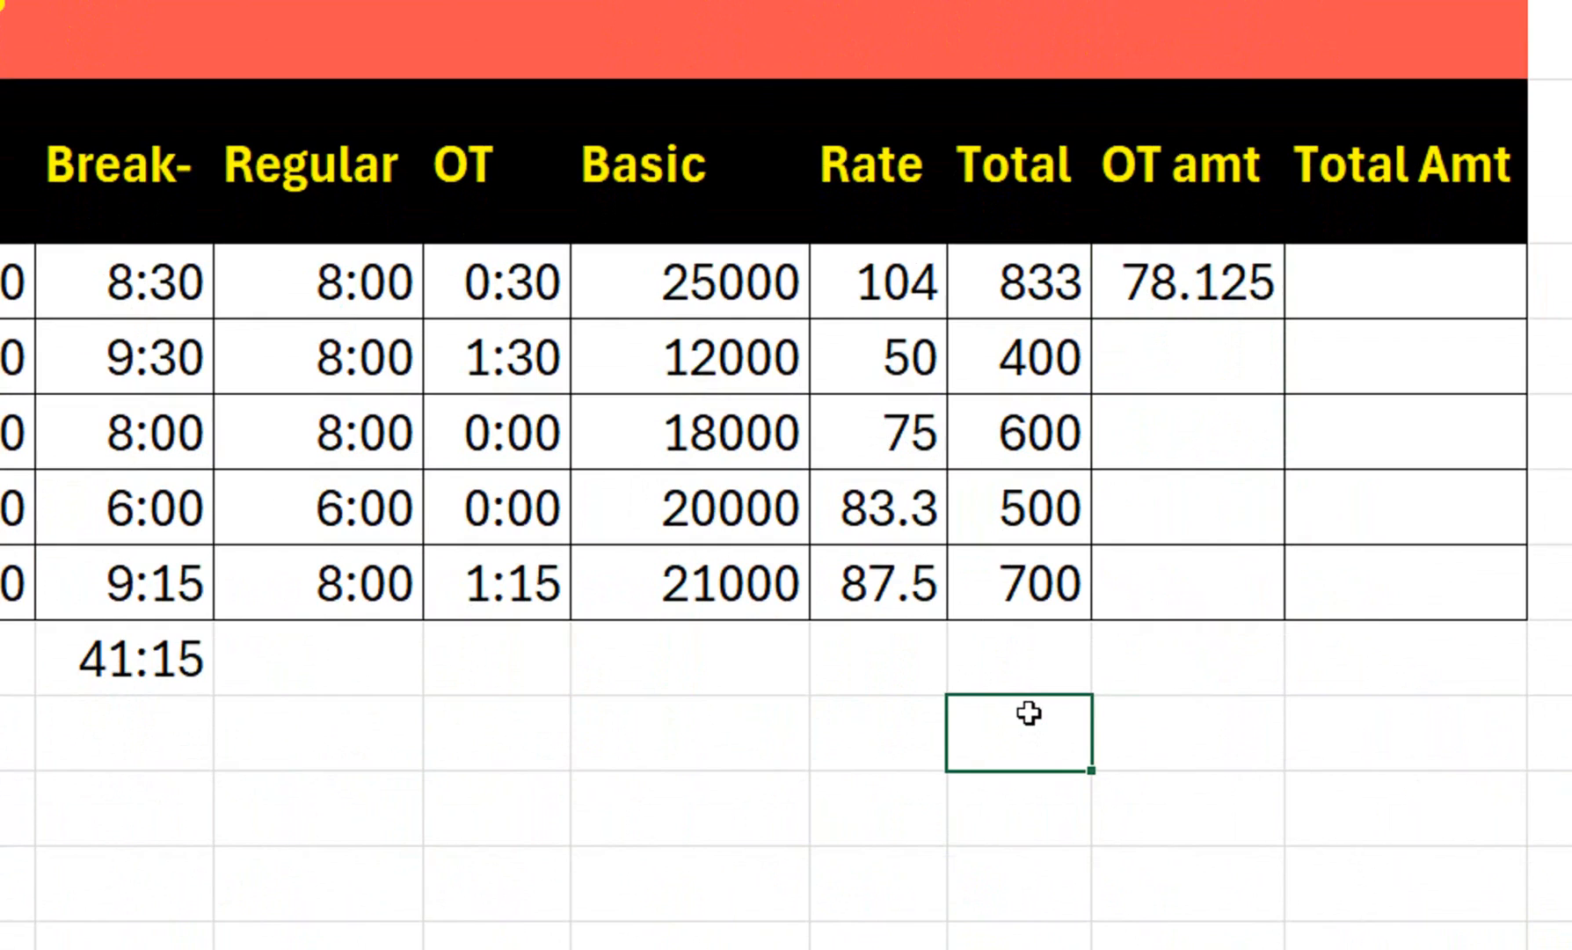
type("=104*1.")
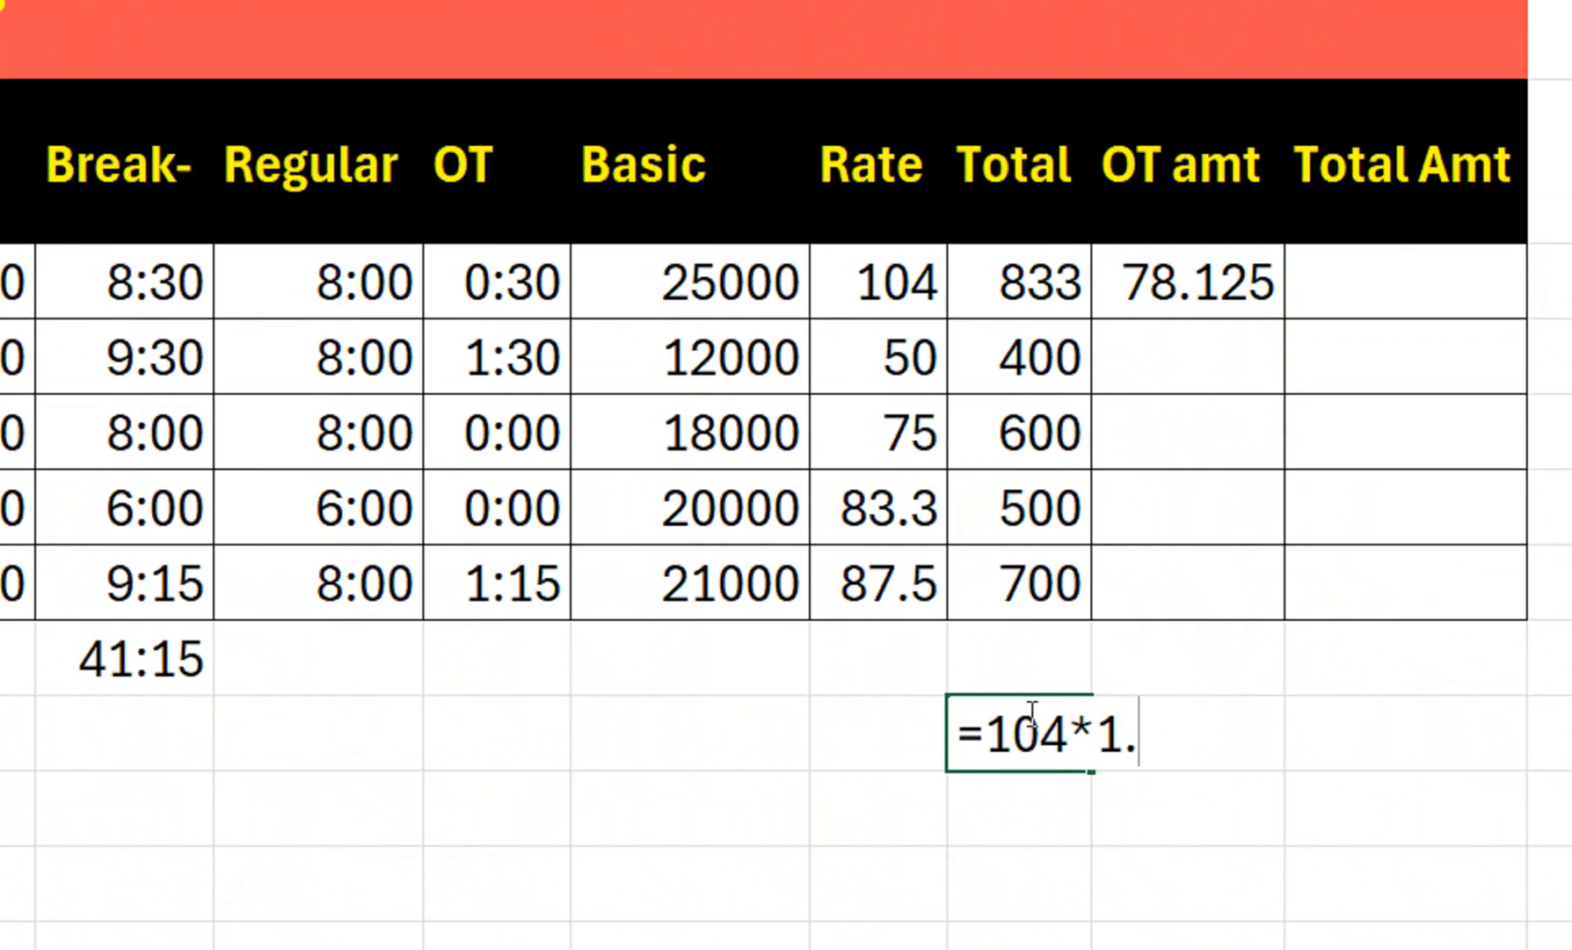
type("5")
key("Return")
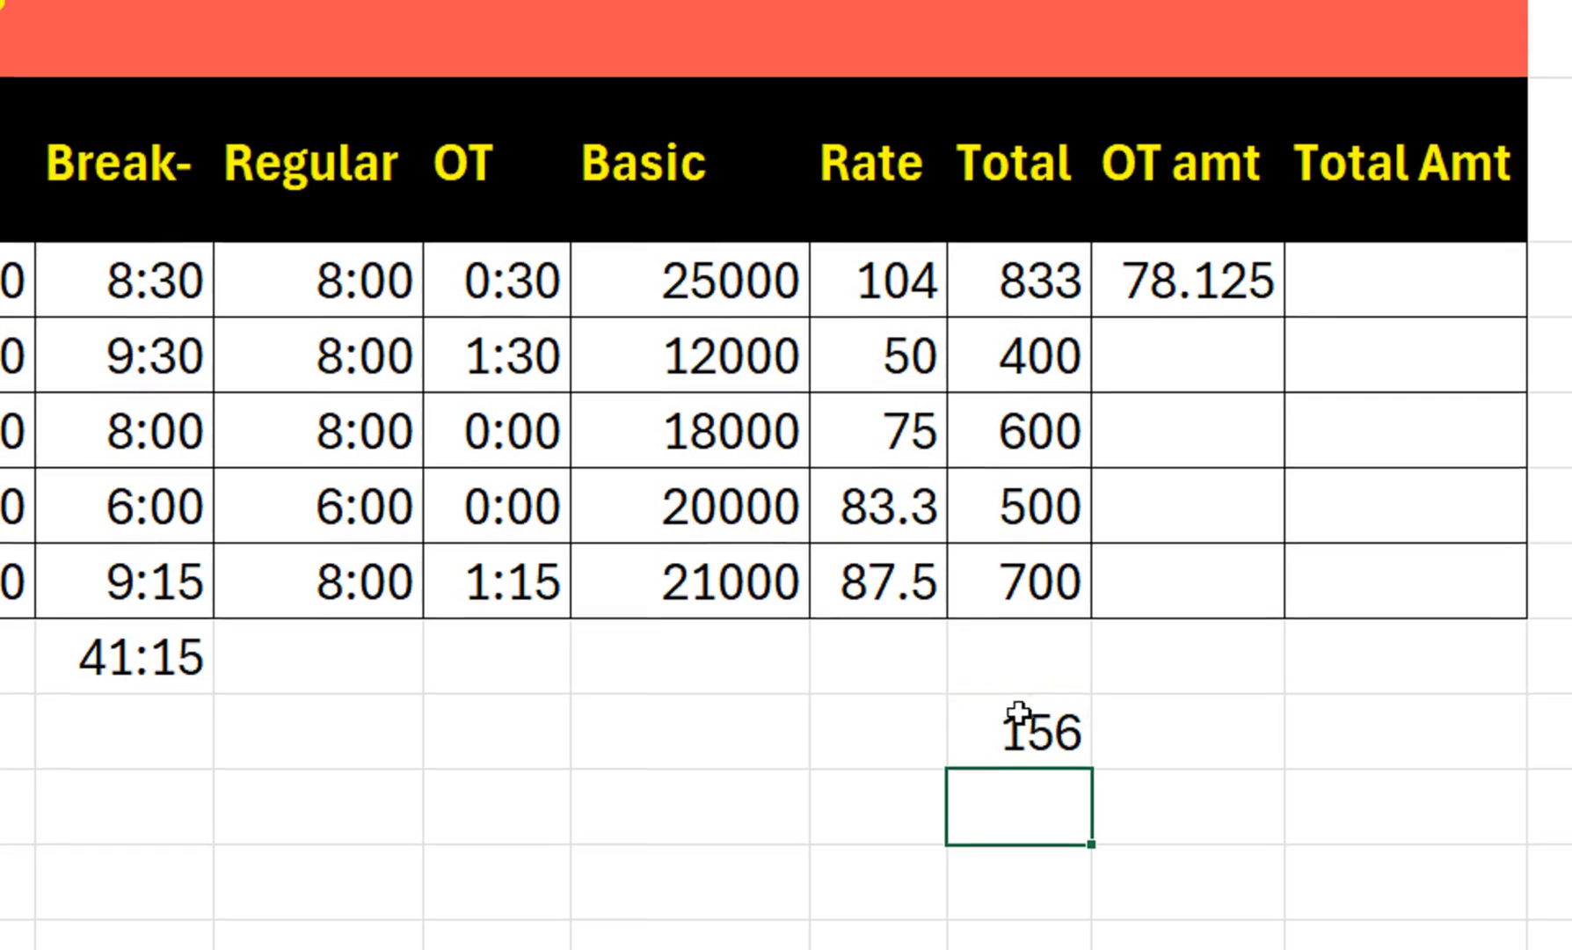
left_click(1034, 712)
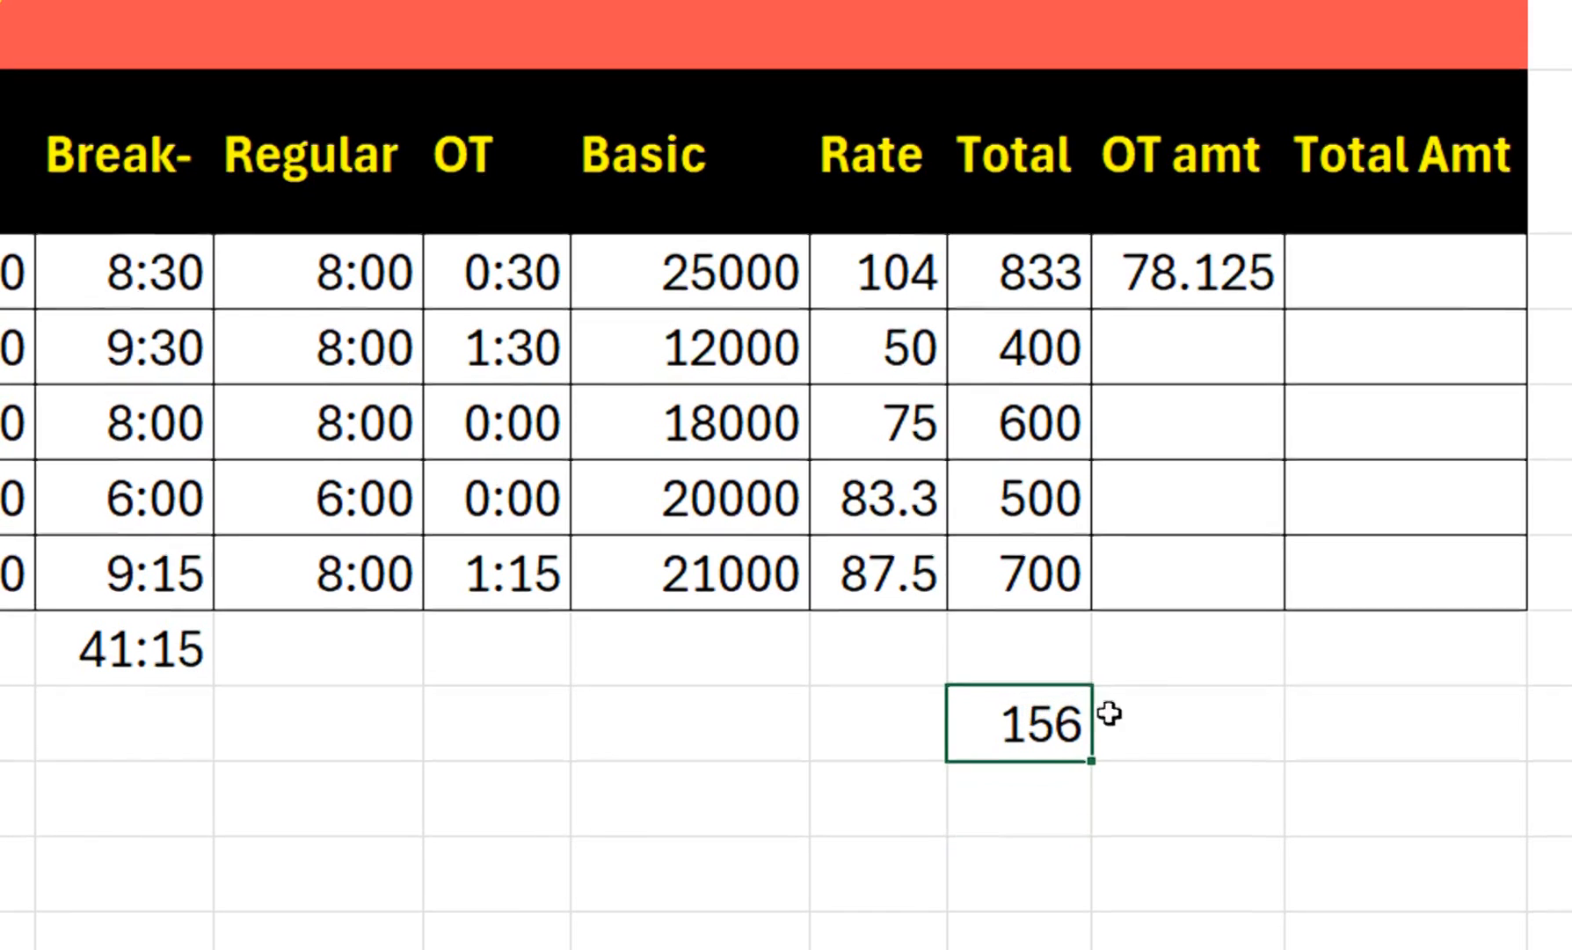
- Work out half an hour of overtime in M9 with =L9/2 and compare it with the amount in M3
left_click(1143, 713)
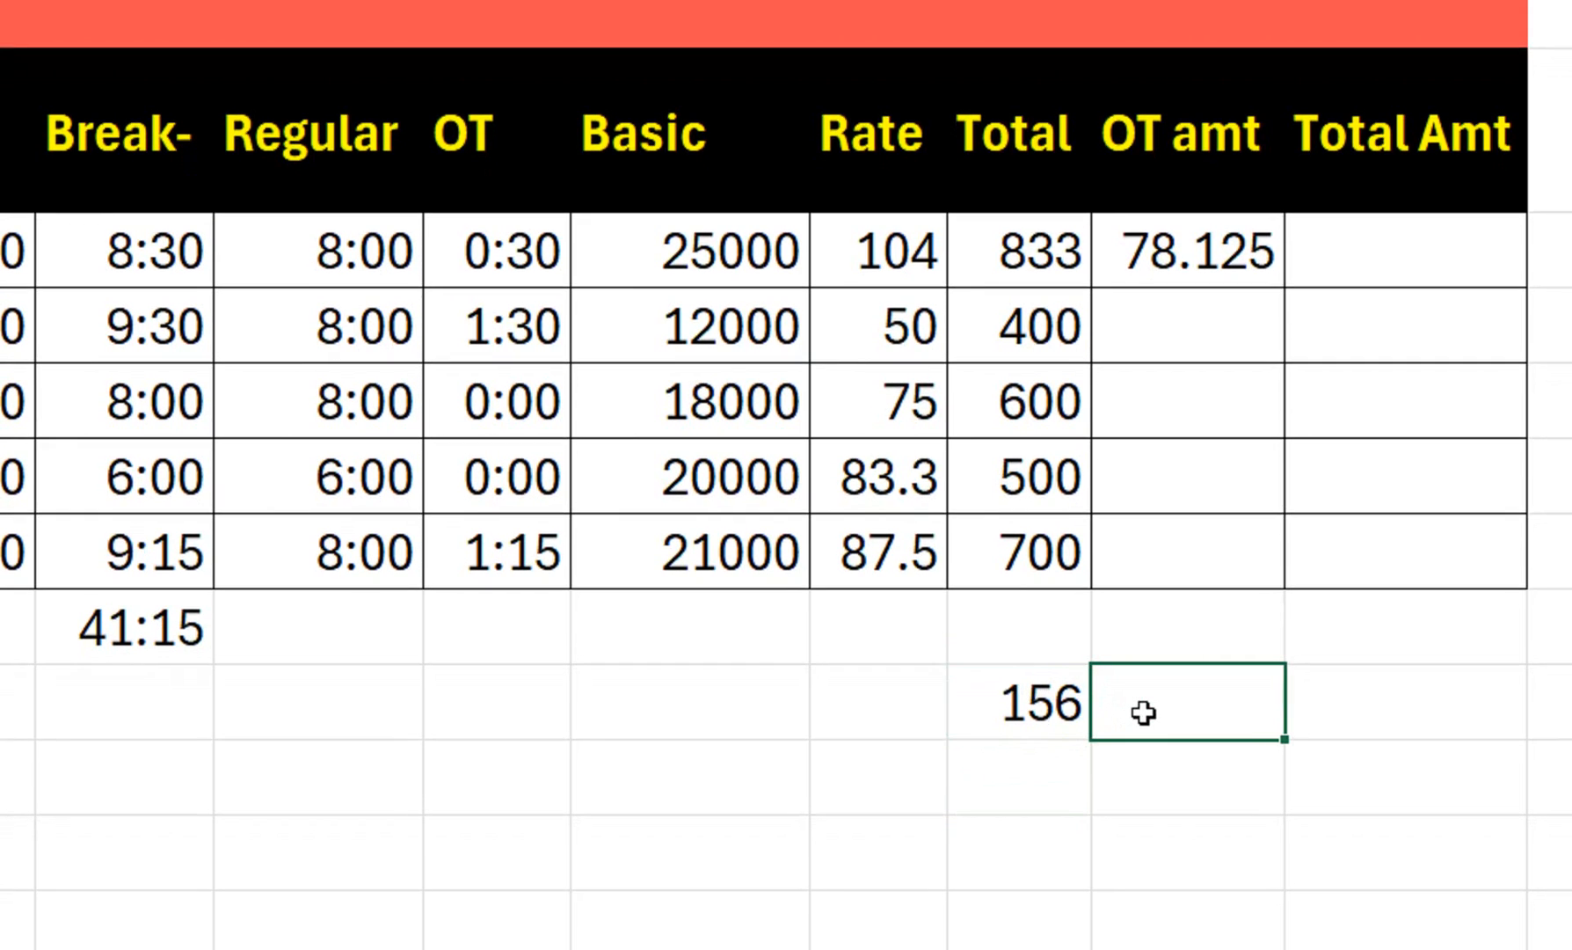
type("=")
left_click(991, 701)
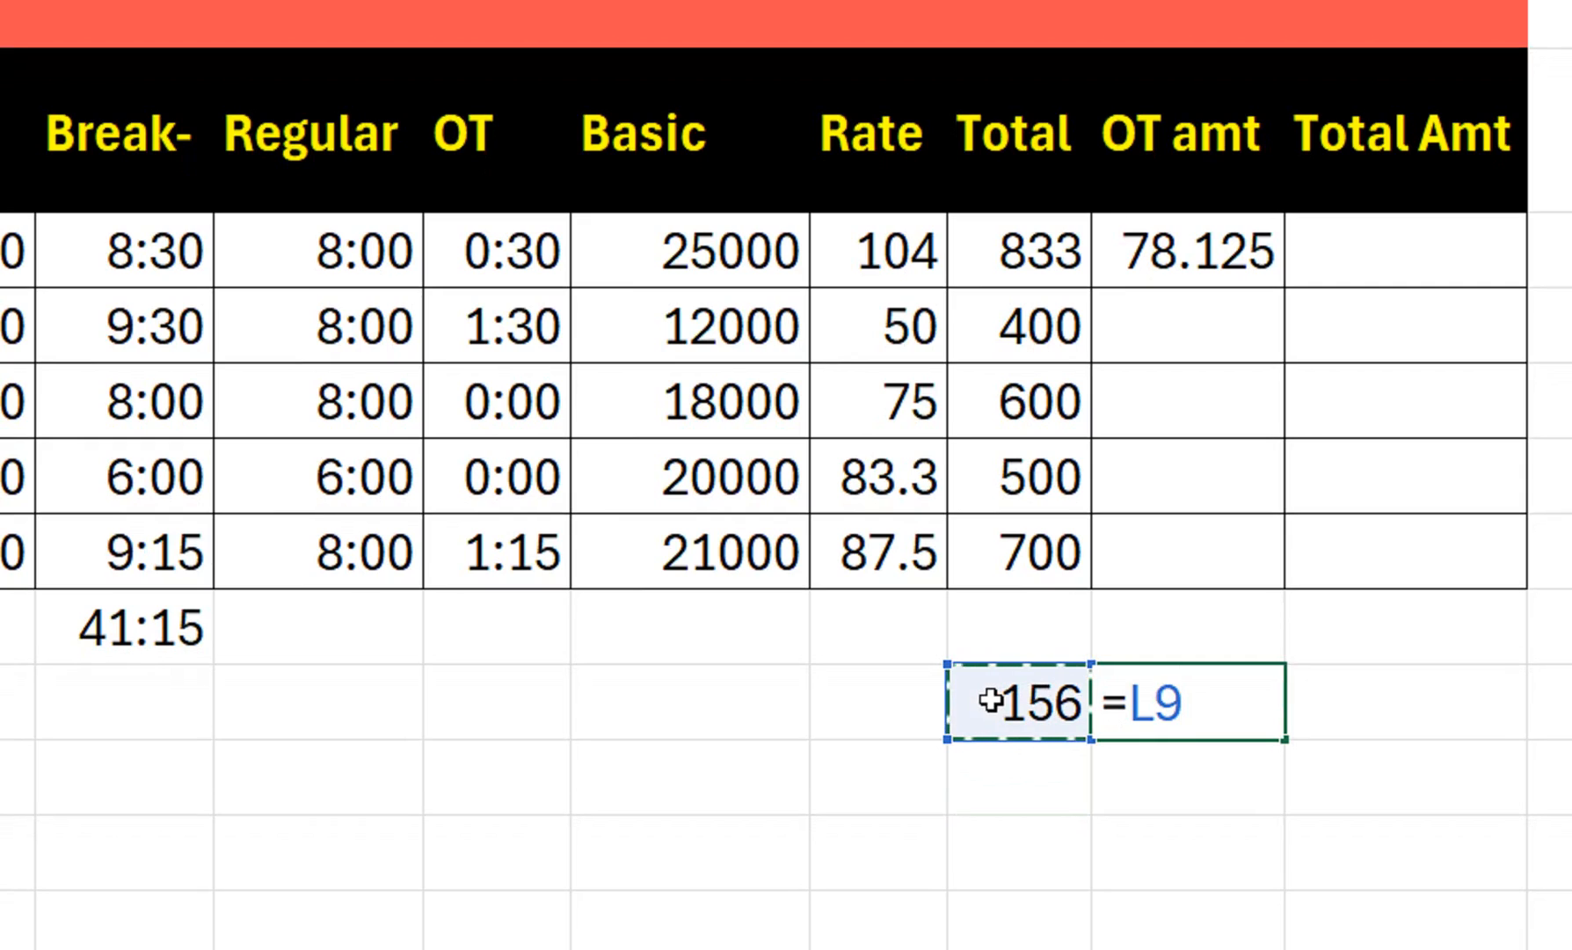
type("/2")
key("Return")
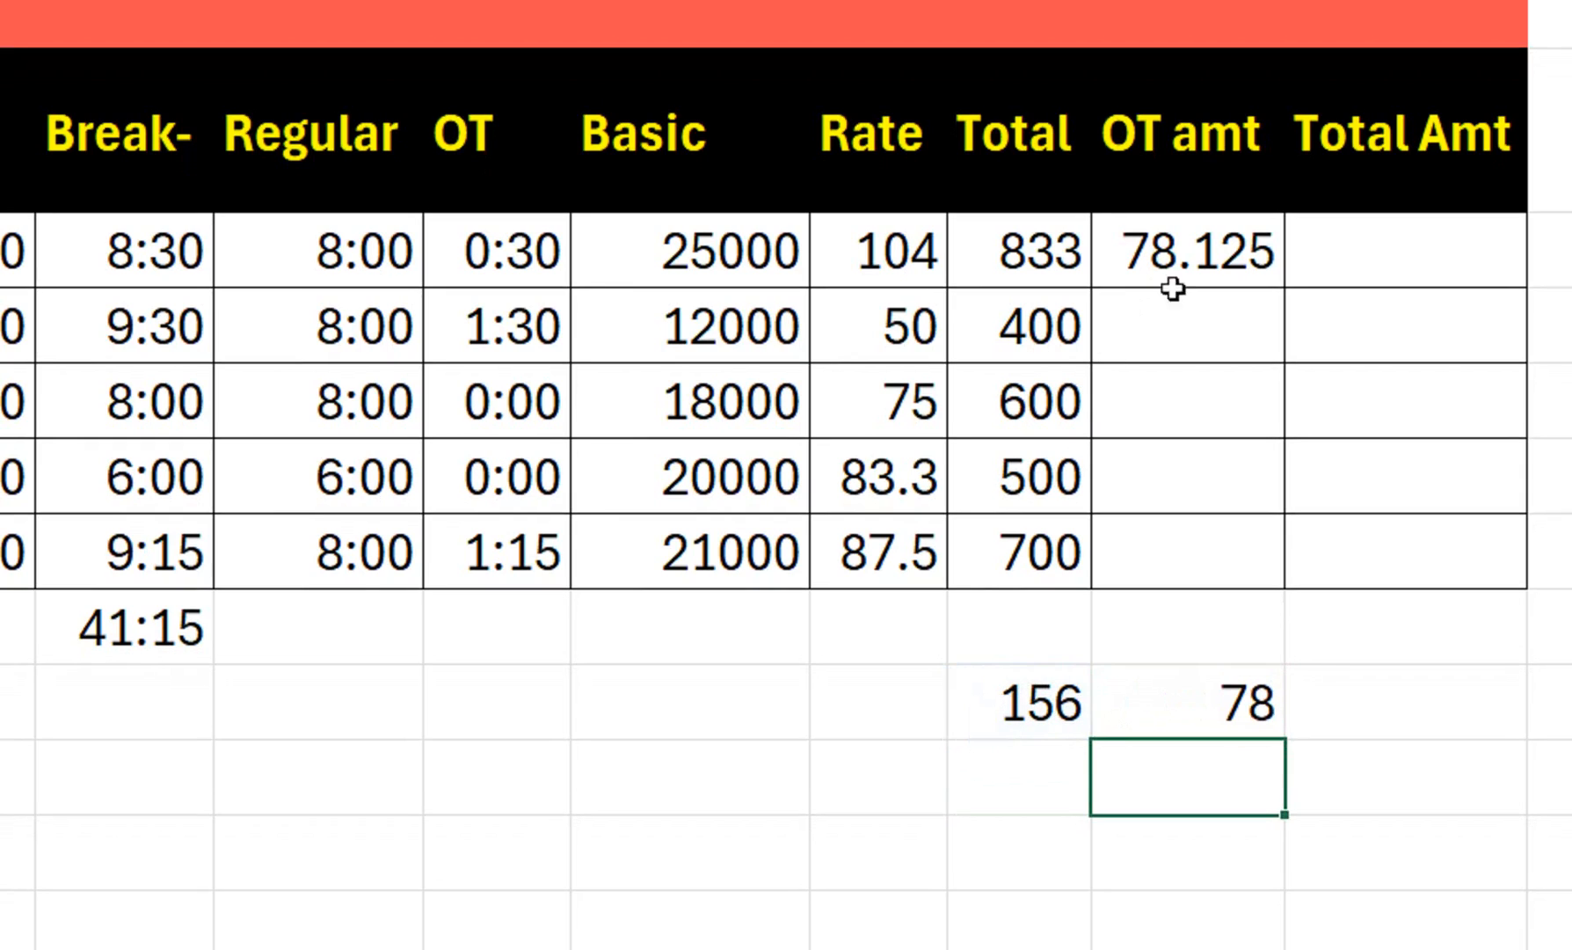
left_click(1183, 269)
- Clear the scratch calculations from cells M9 and L9
left_click(1244, 704)
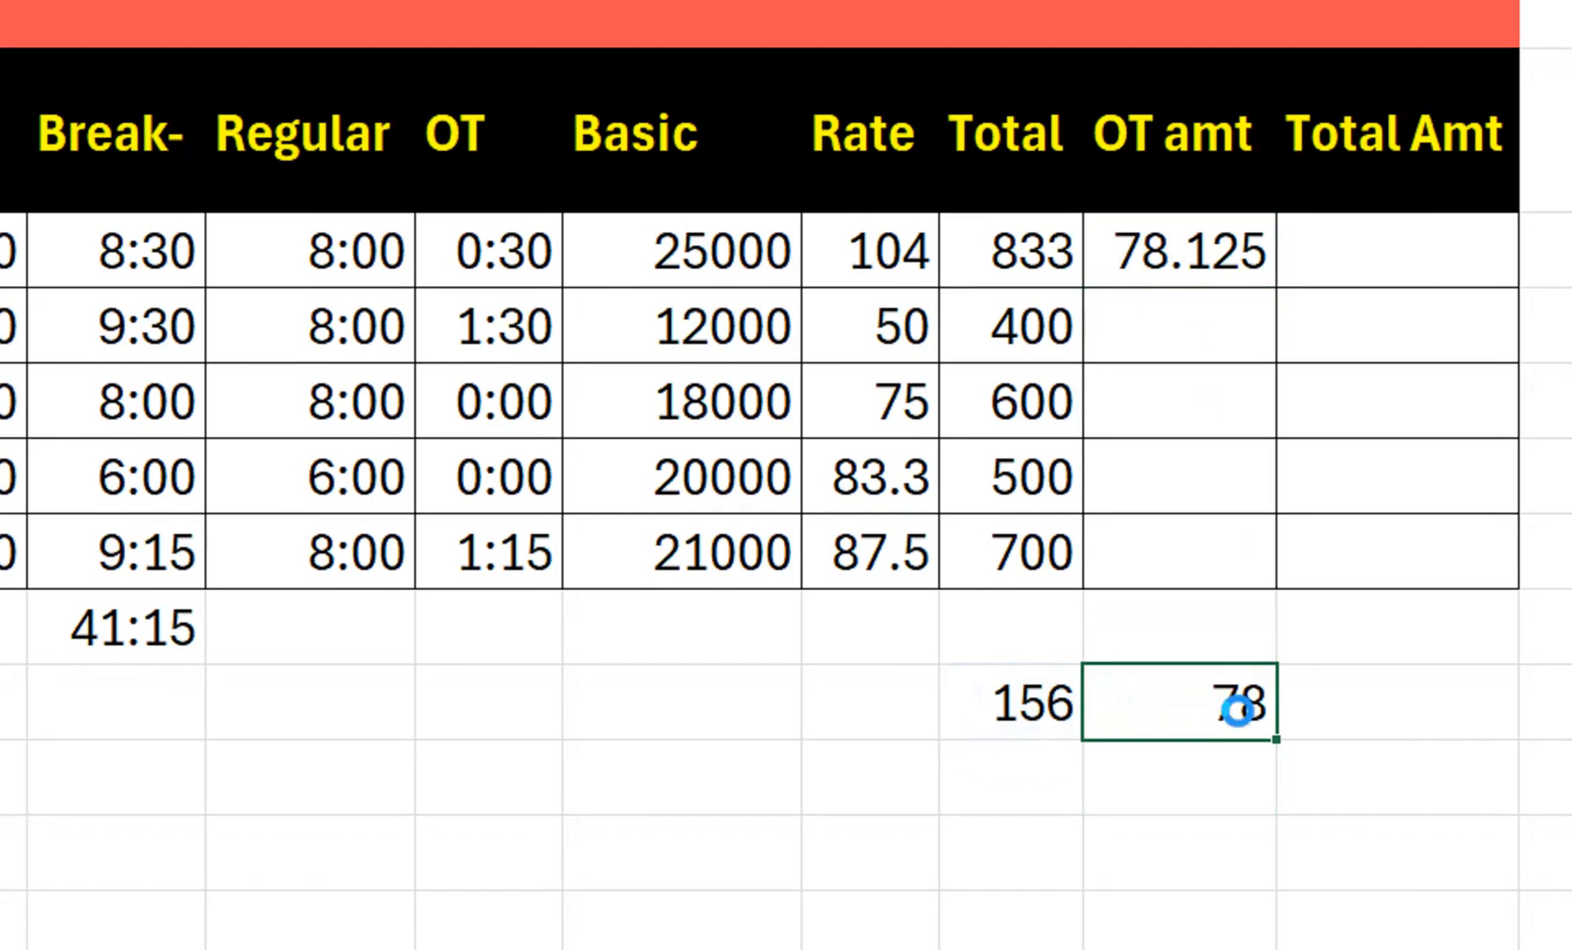
key("Delete")
left_click(1031, 709)
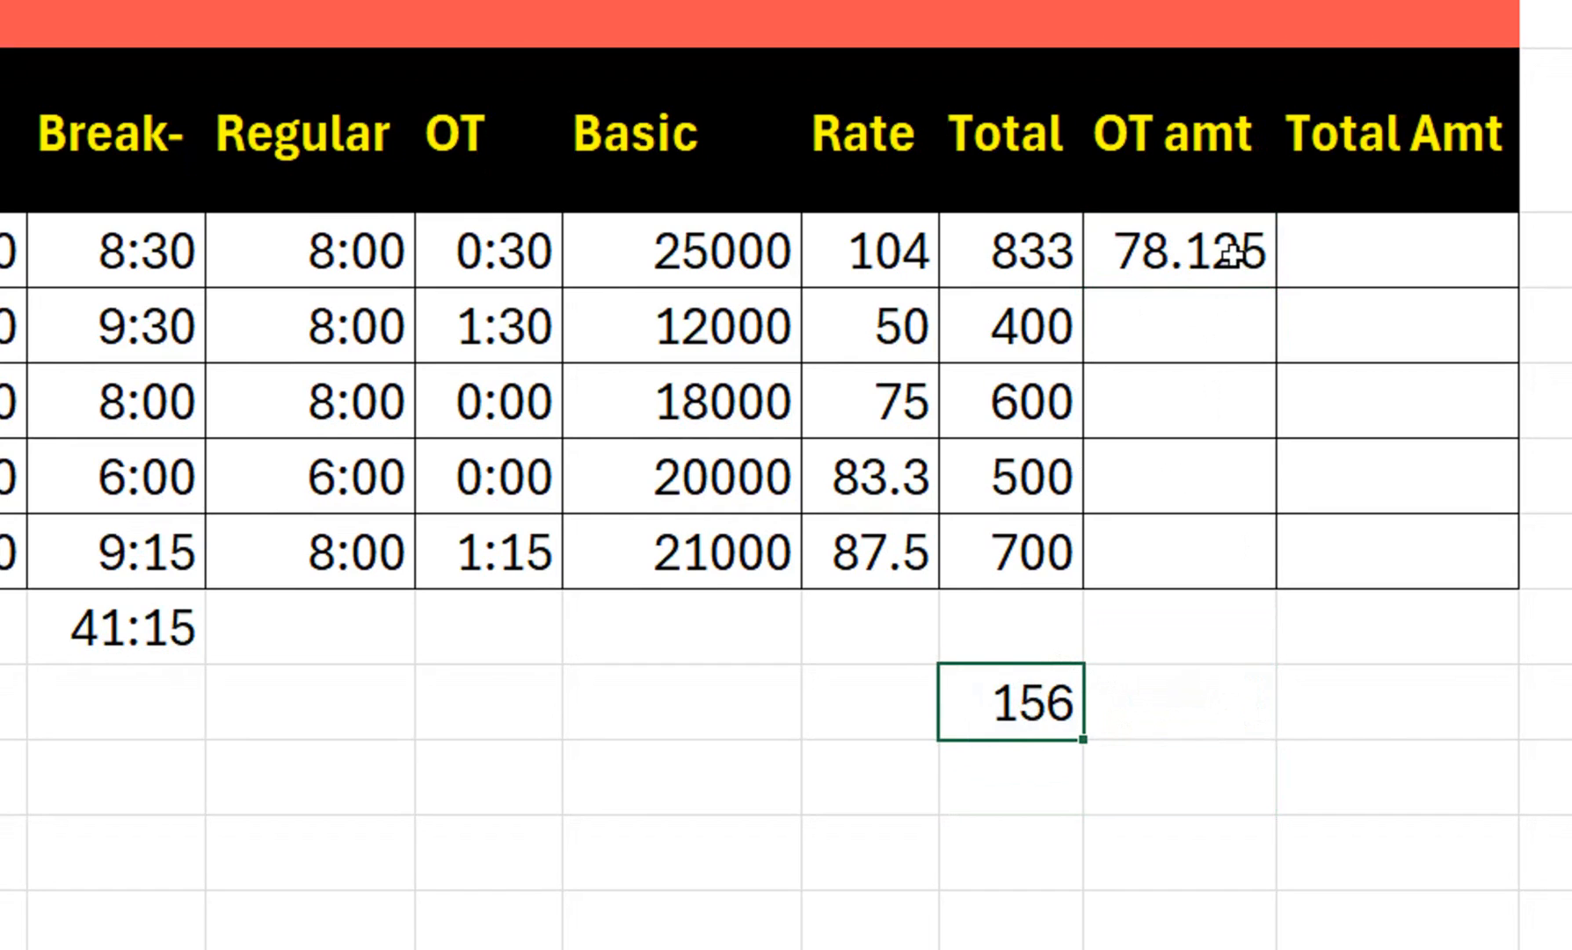
key("Delete")
- Fill the M3 overtime formula down to M7 and reduce the amounts to zero decimal places
left_click(1227, 251)
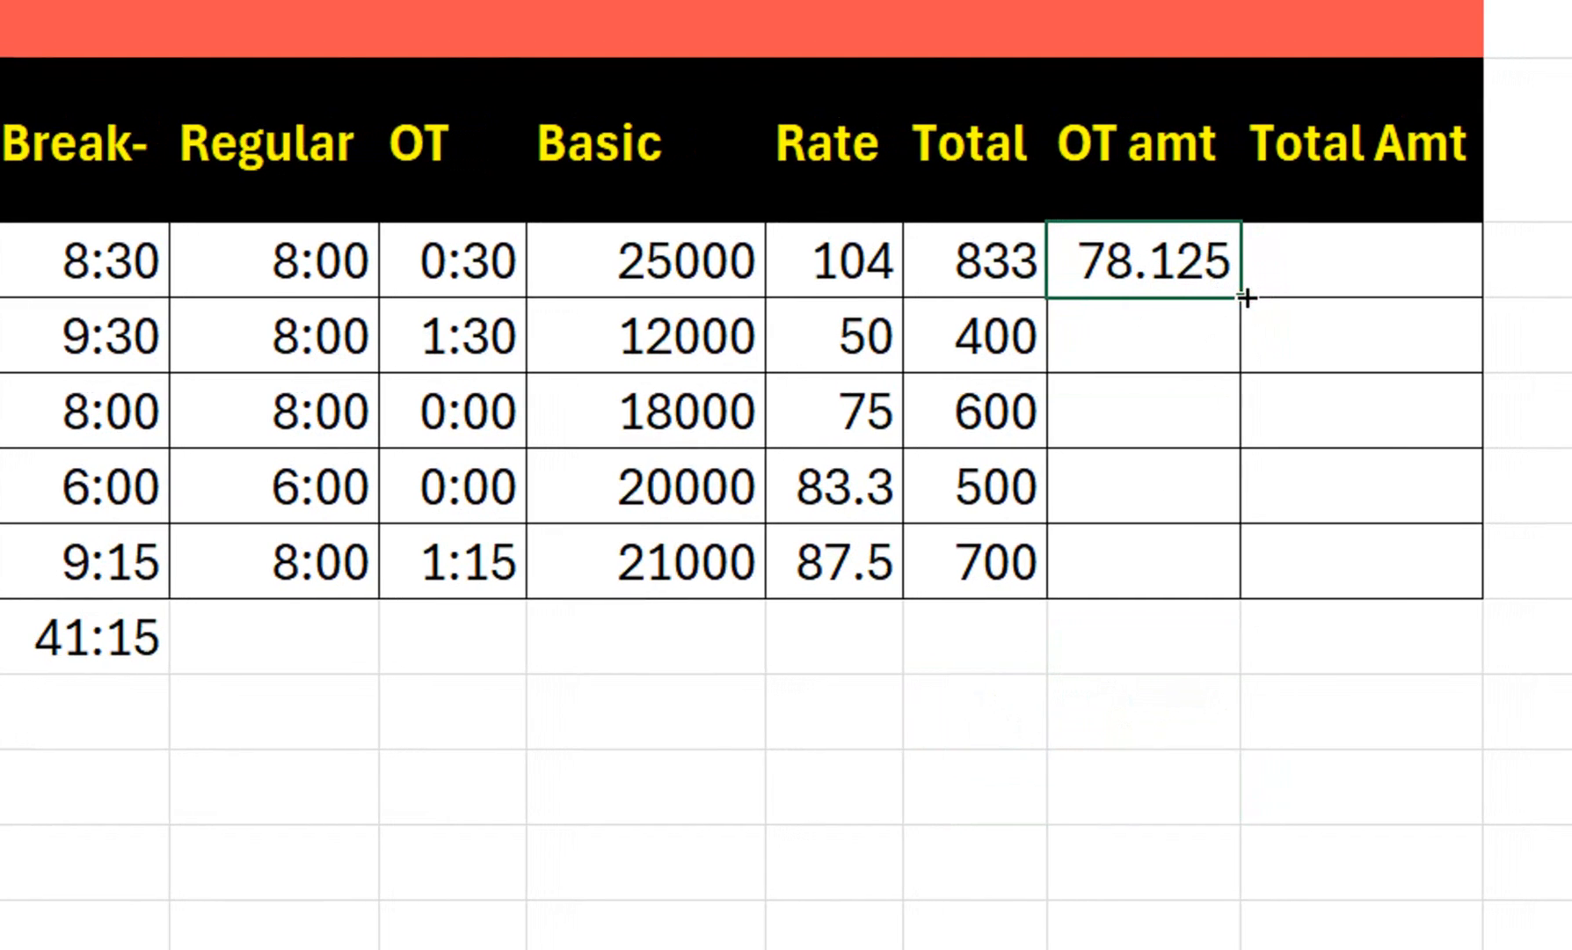
double_click(1247, 298)
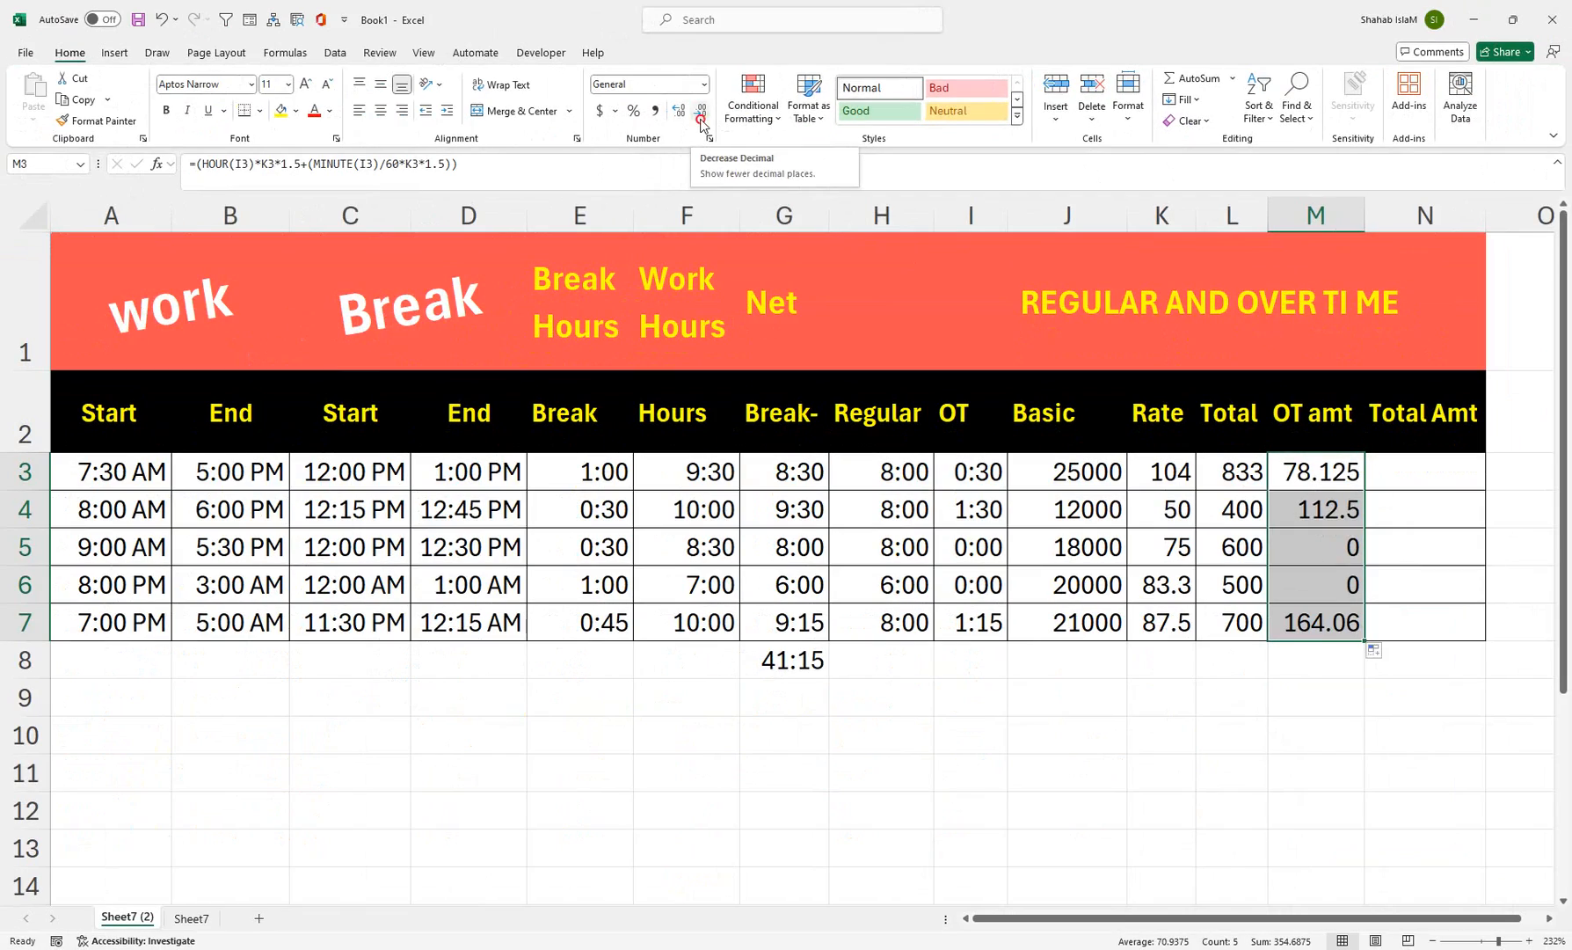
left_click(701, 121)
left_click(701, 121)
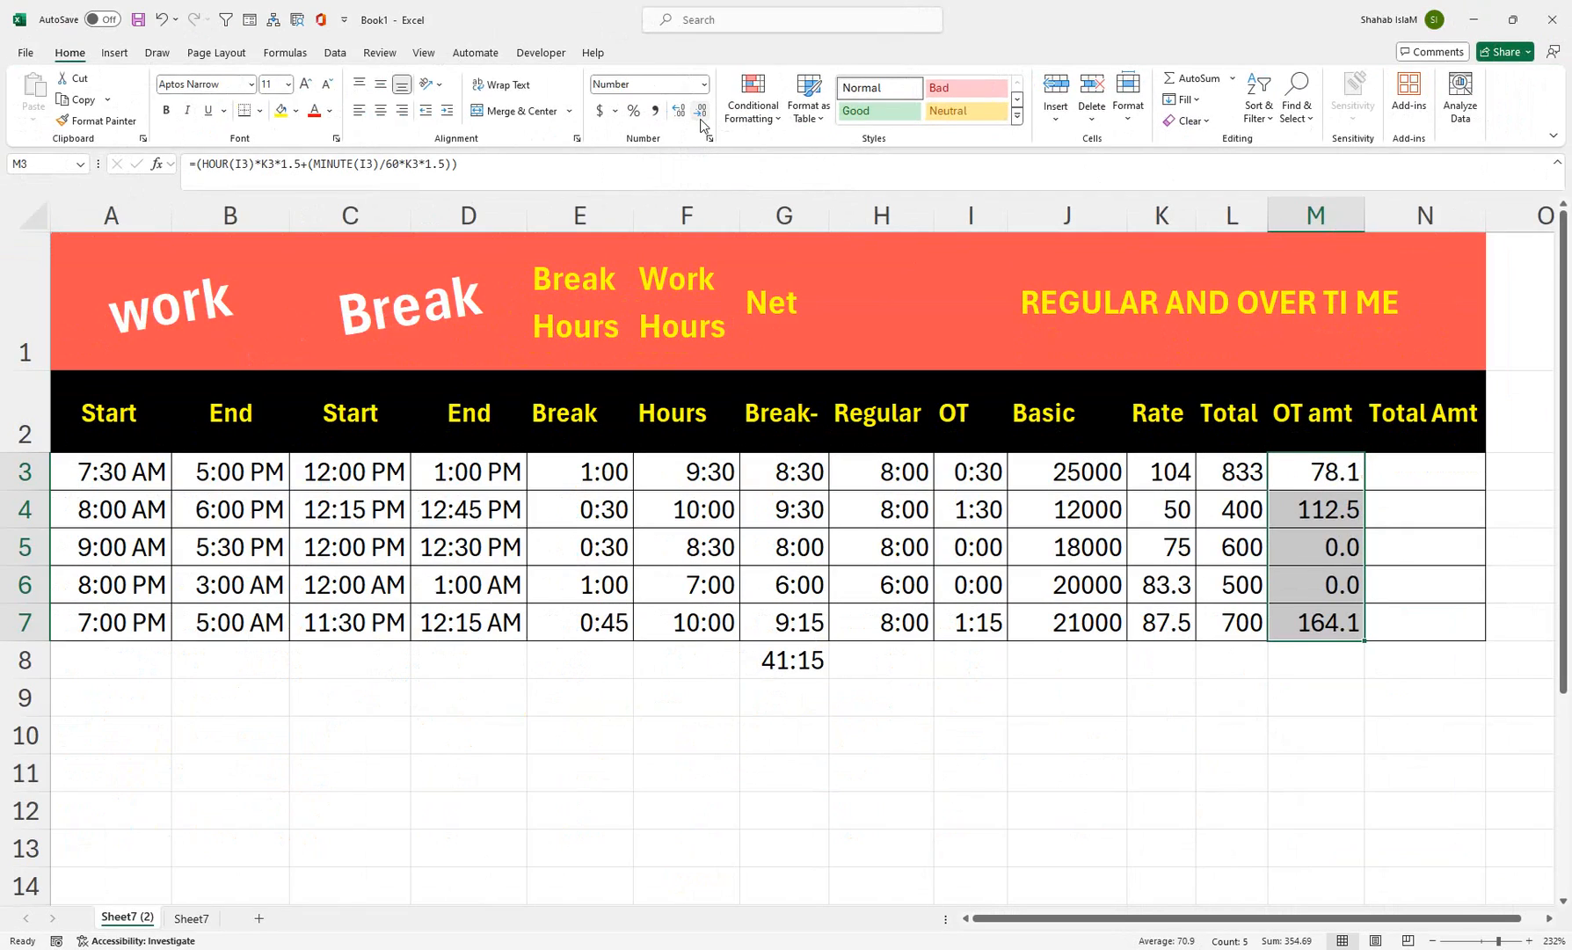
left_click(701, 122)
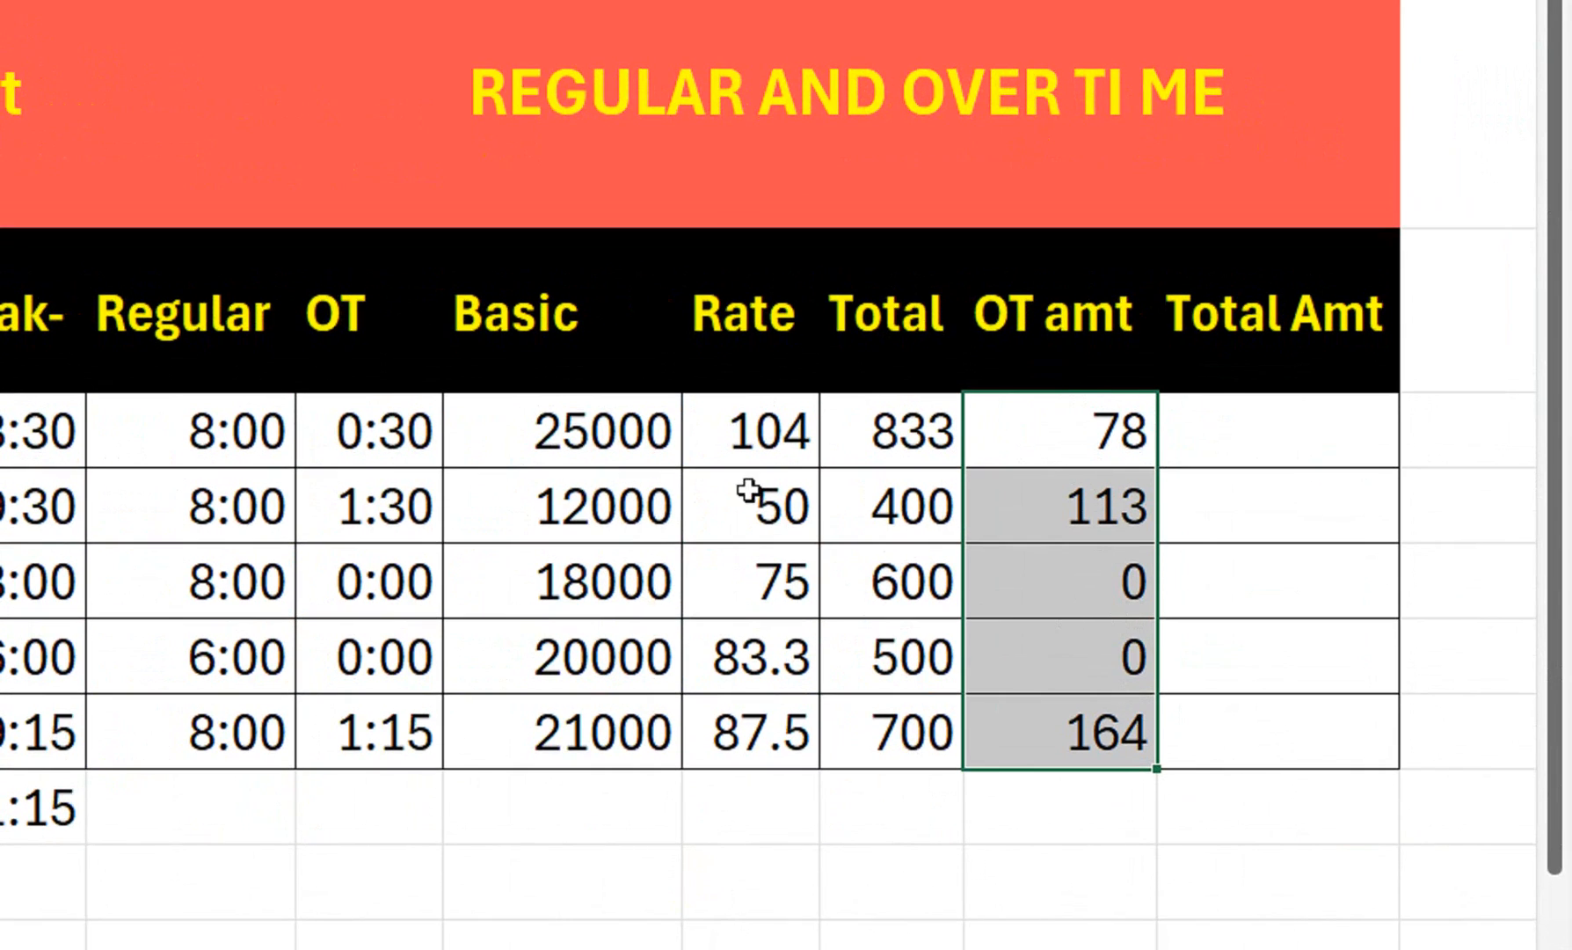
- Review the formulas behind the overtime amount in M3 and the regular pay total in L3
left_click(1042, 436)
double_click(1042, 436)
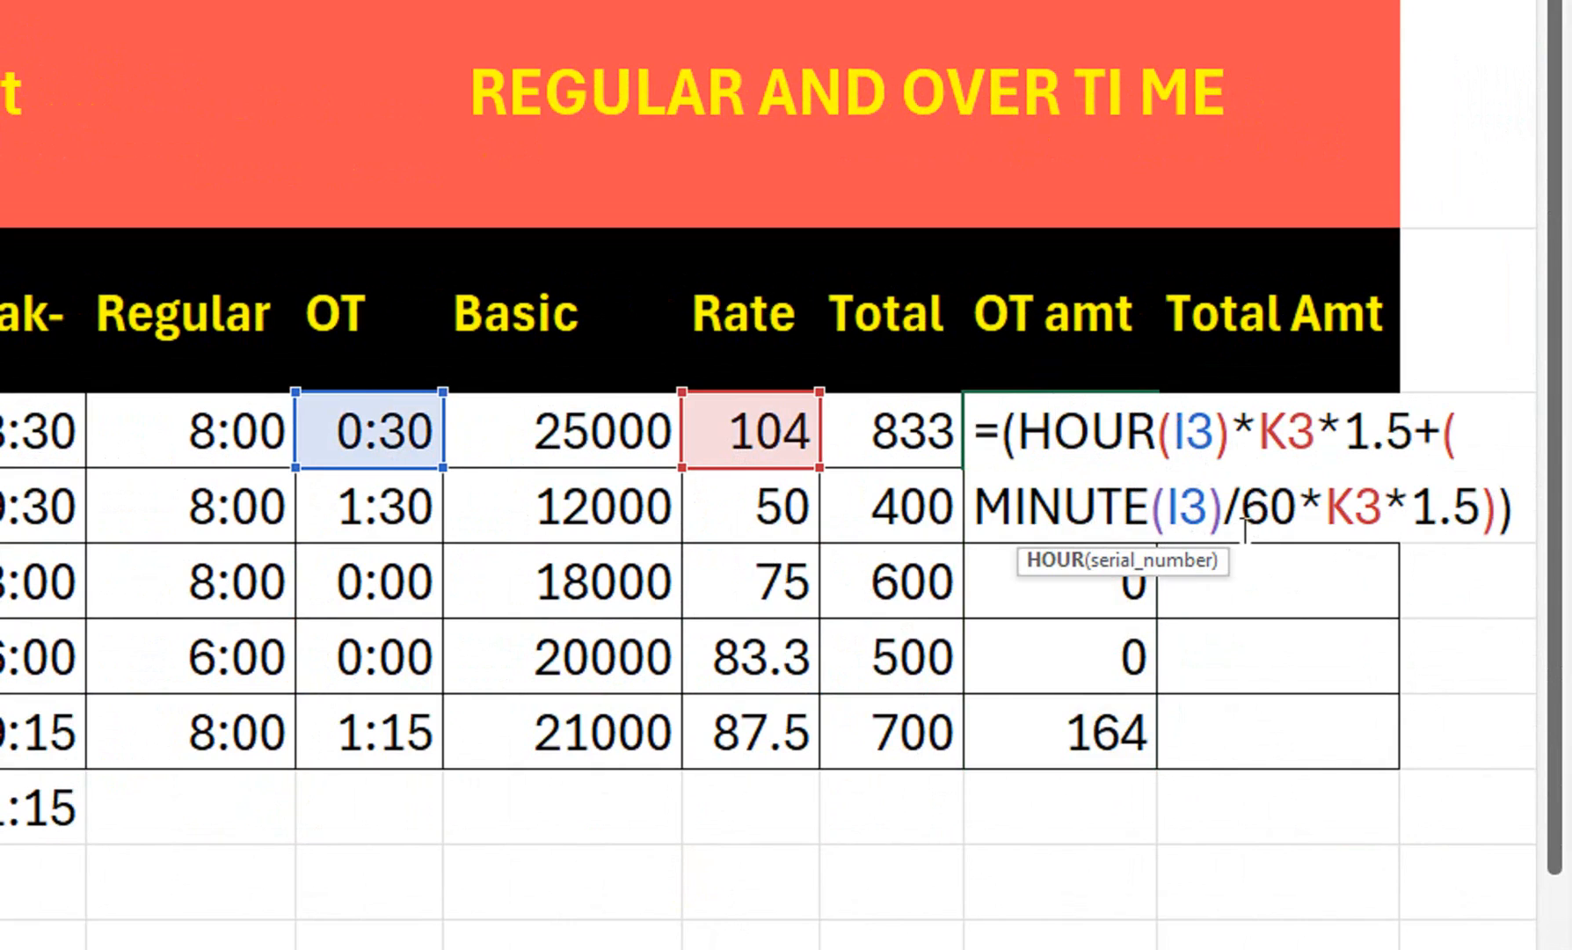
key("Return")
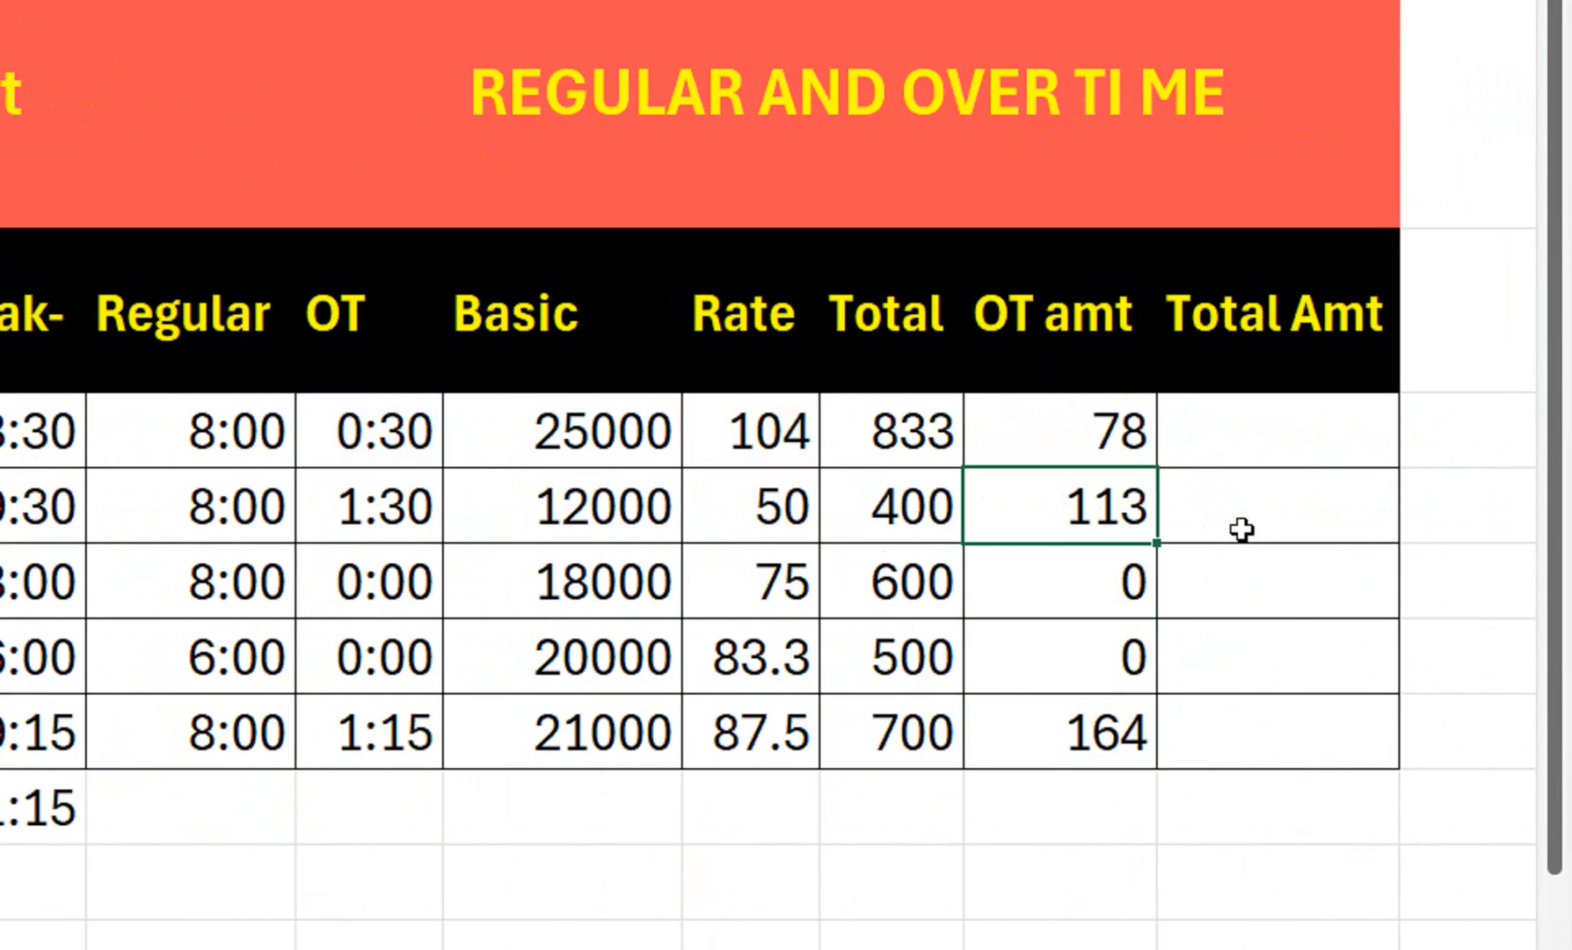
left_click(1262, 449)
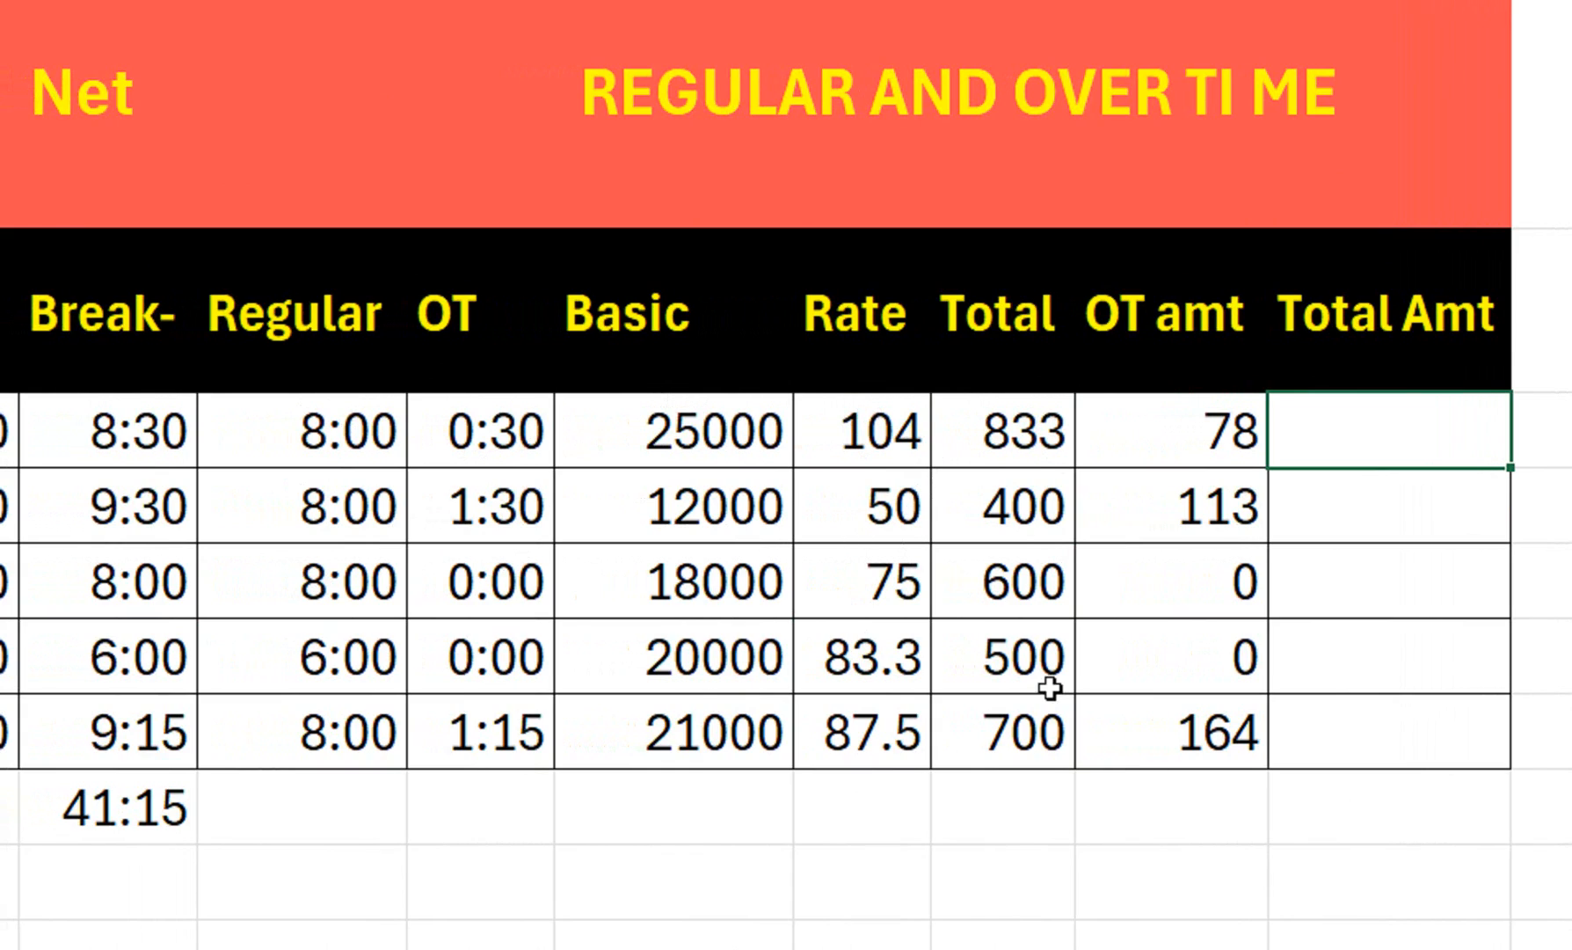
double_click(1020, 432)
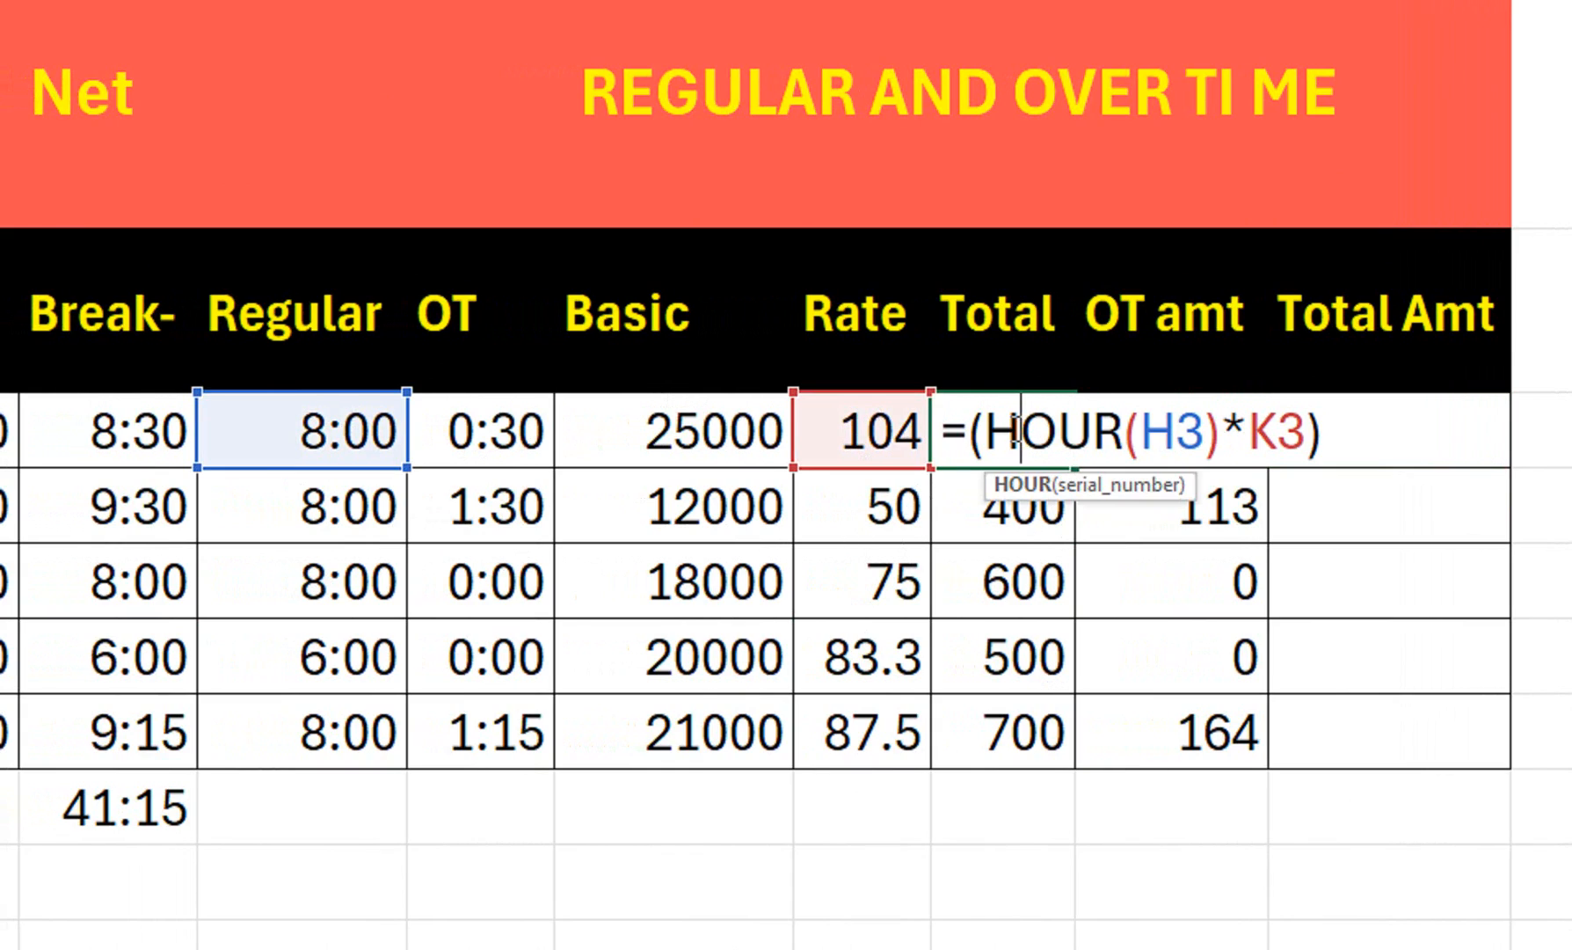
key("Return")
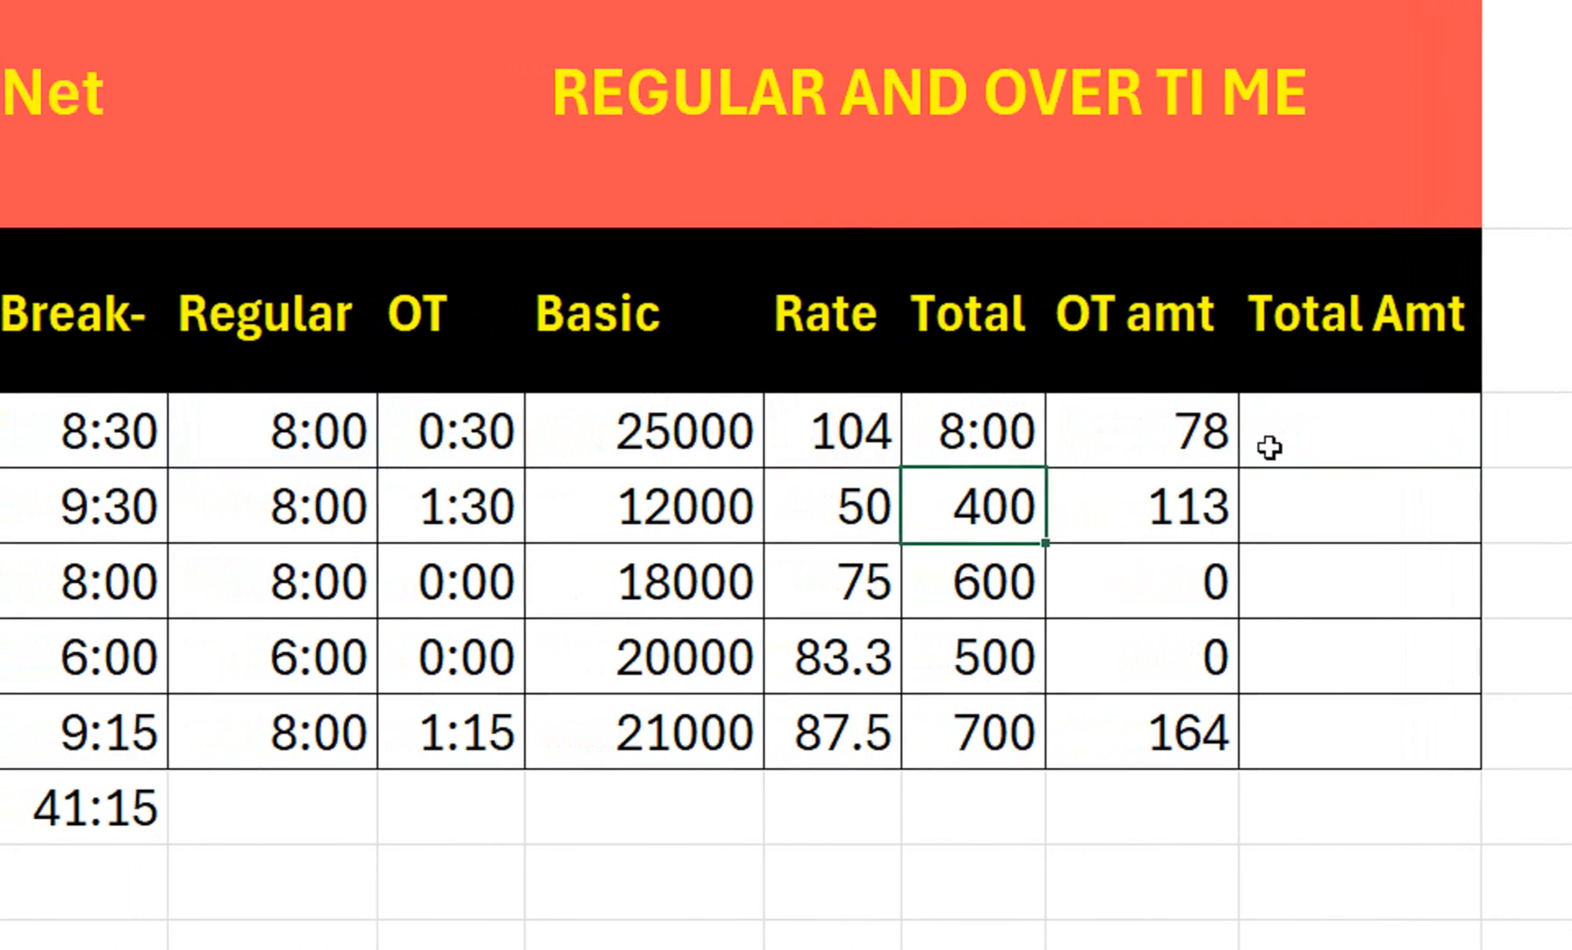
double_click(1205, 431)
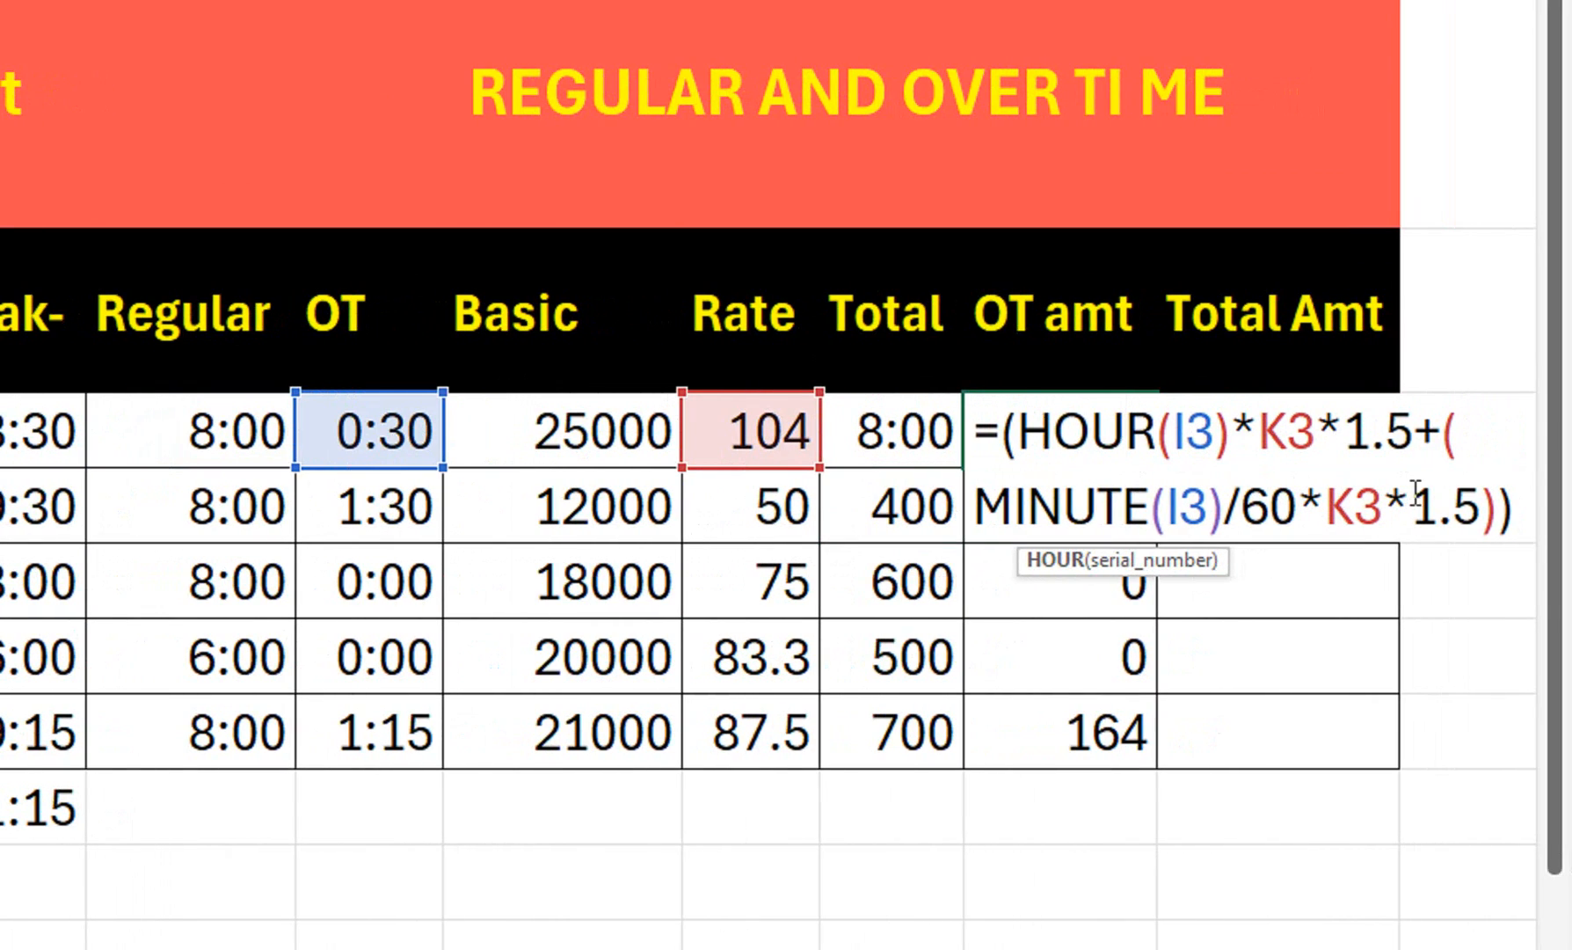
key("Return")
- Enter =L3+M3 in N3 as the first row's total amount and format it as a number with two decimals
left_click(1232, 408)
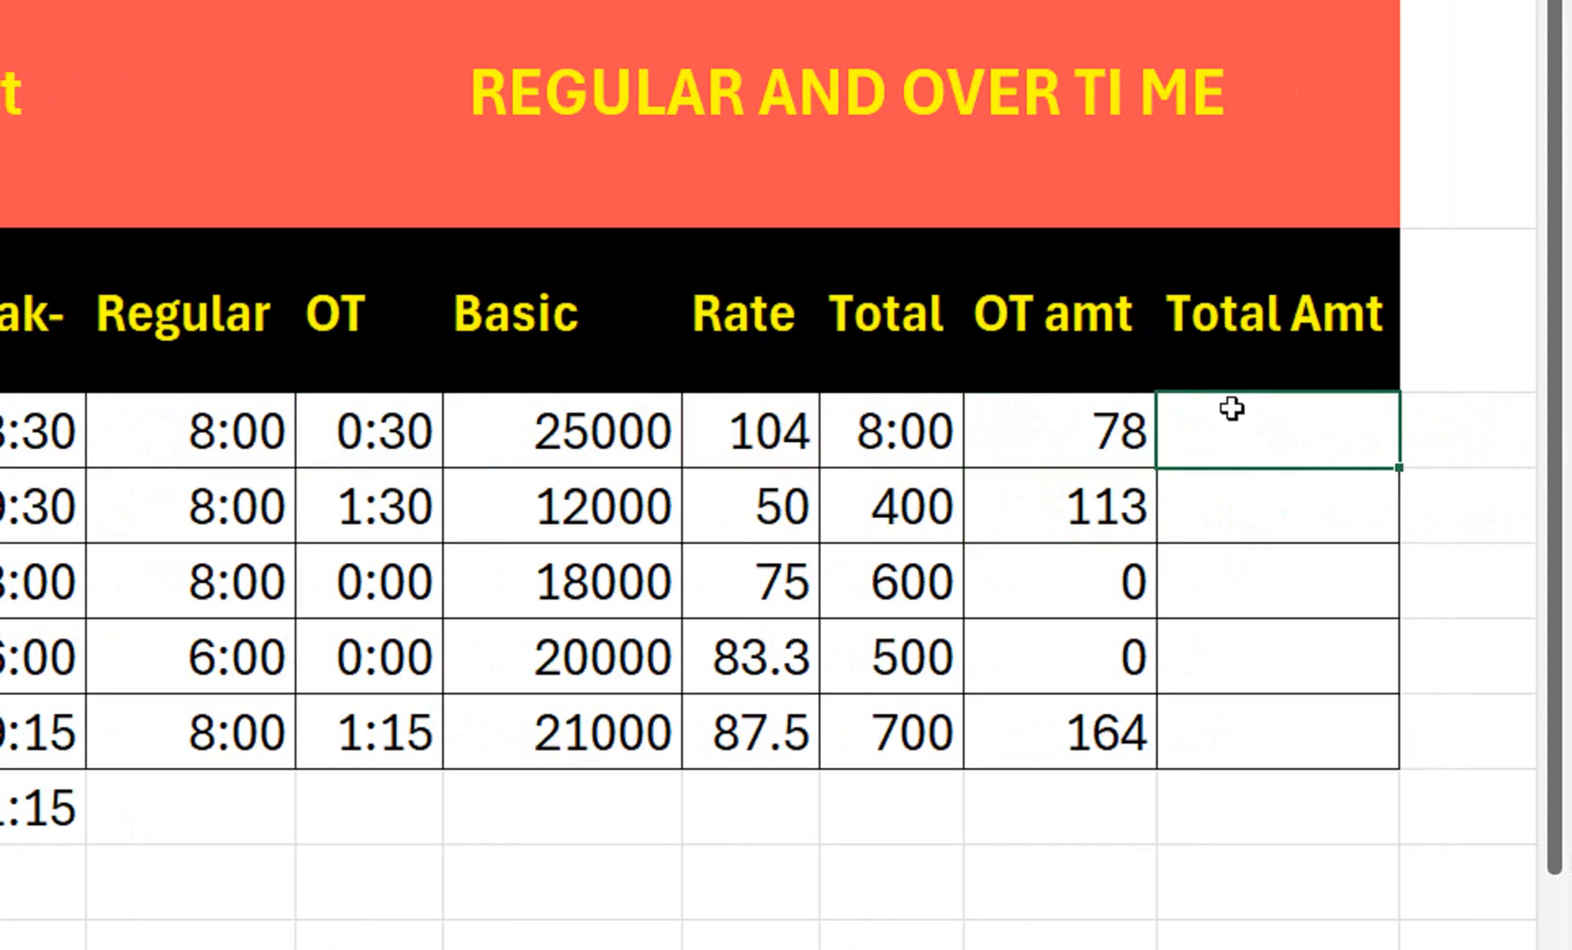
type("=")
left_click(891, 415)
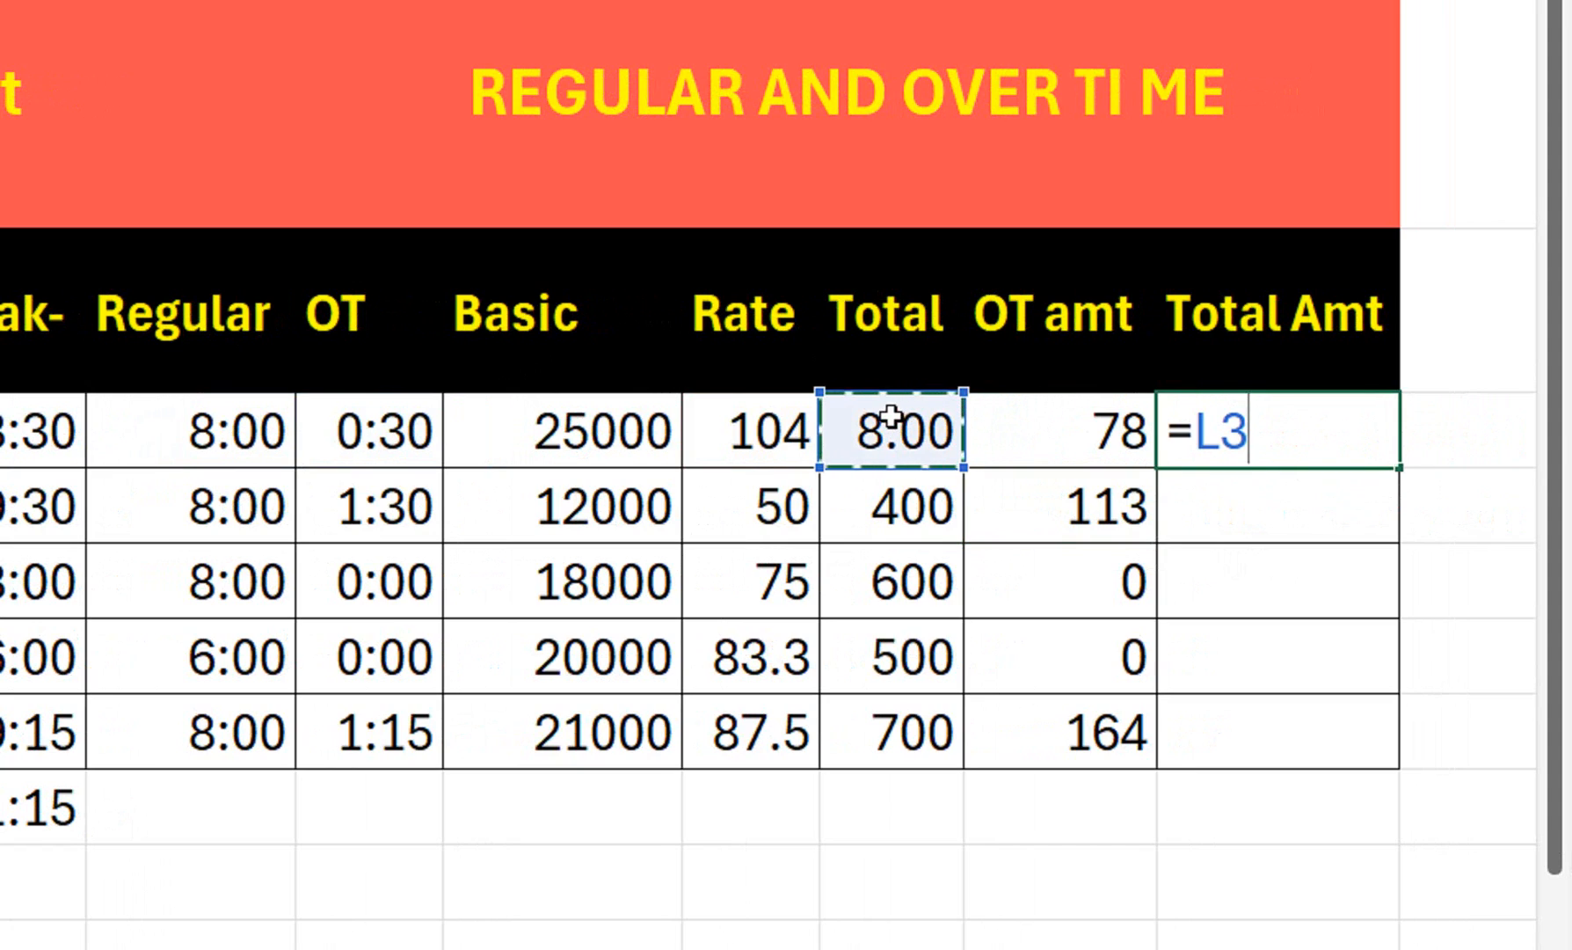
type("+")
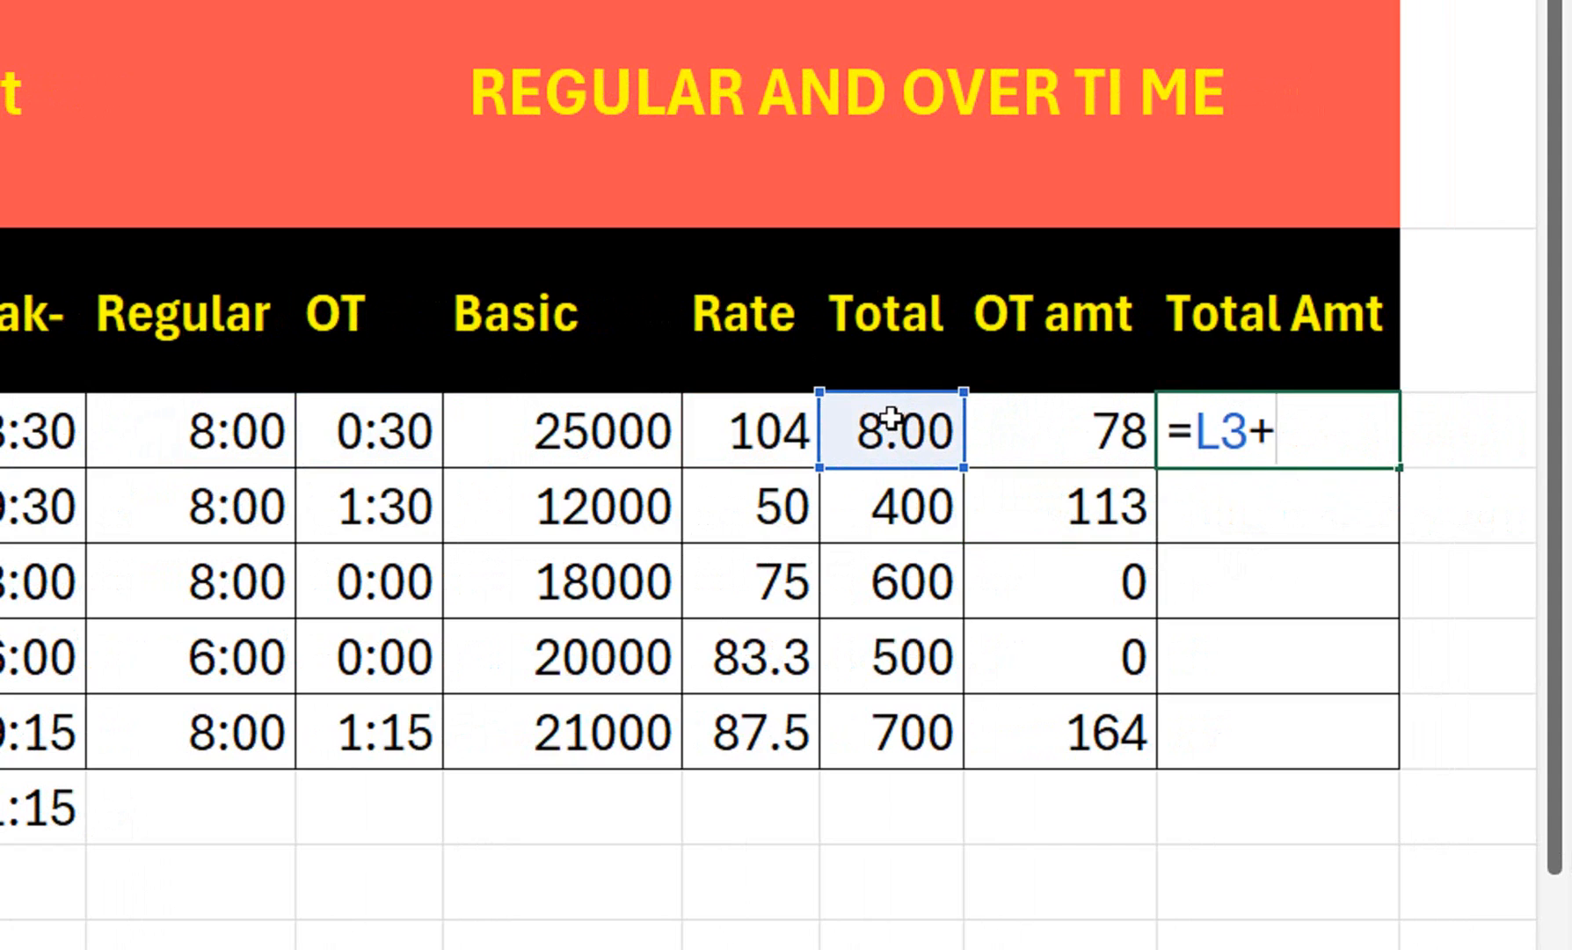
left_click(1007, 451)
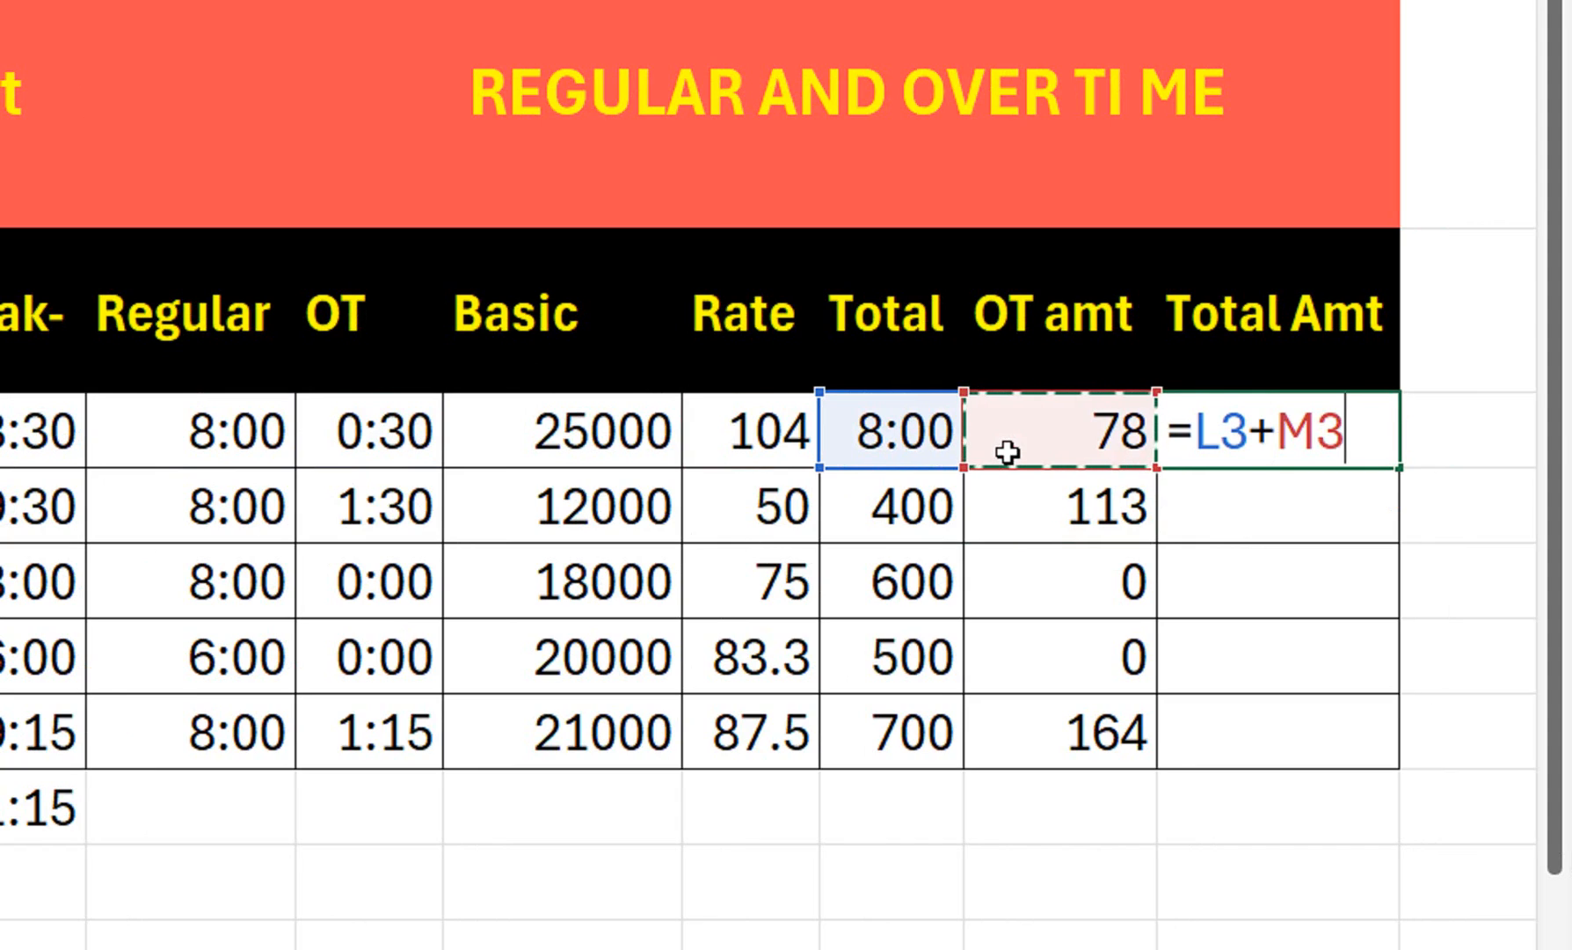
key("Return")
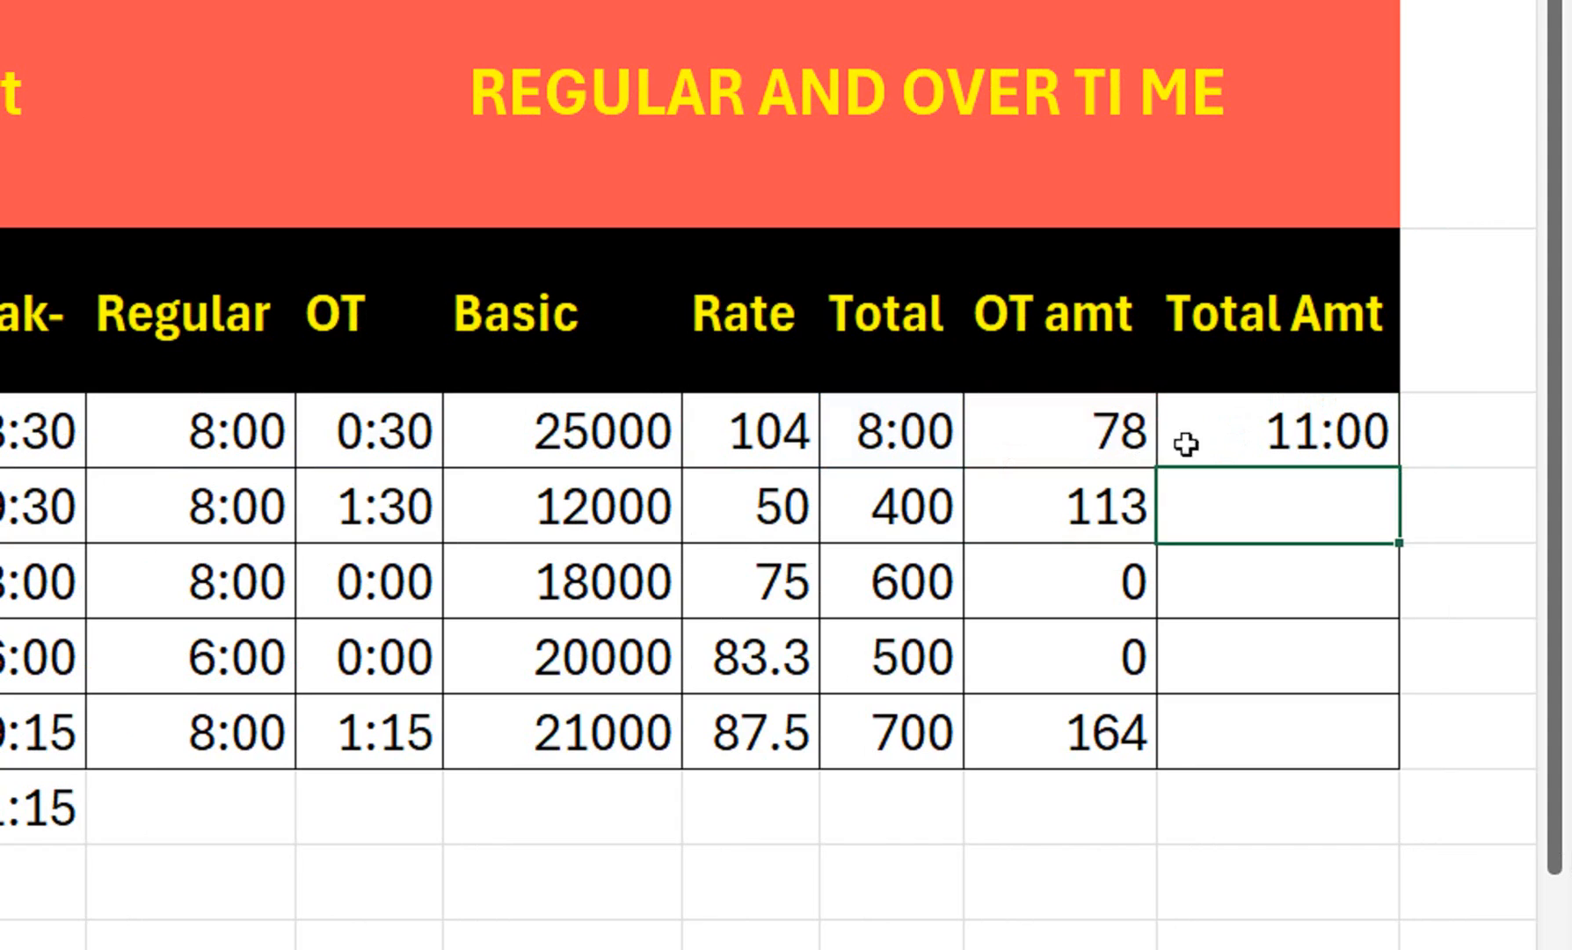
left_click(1262, 430)
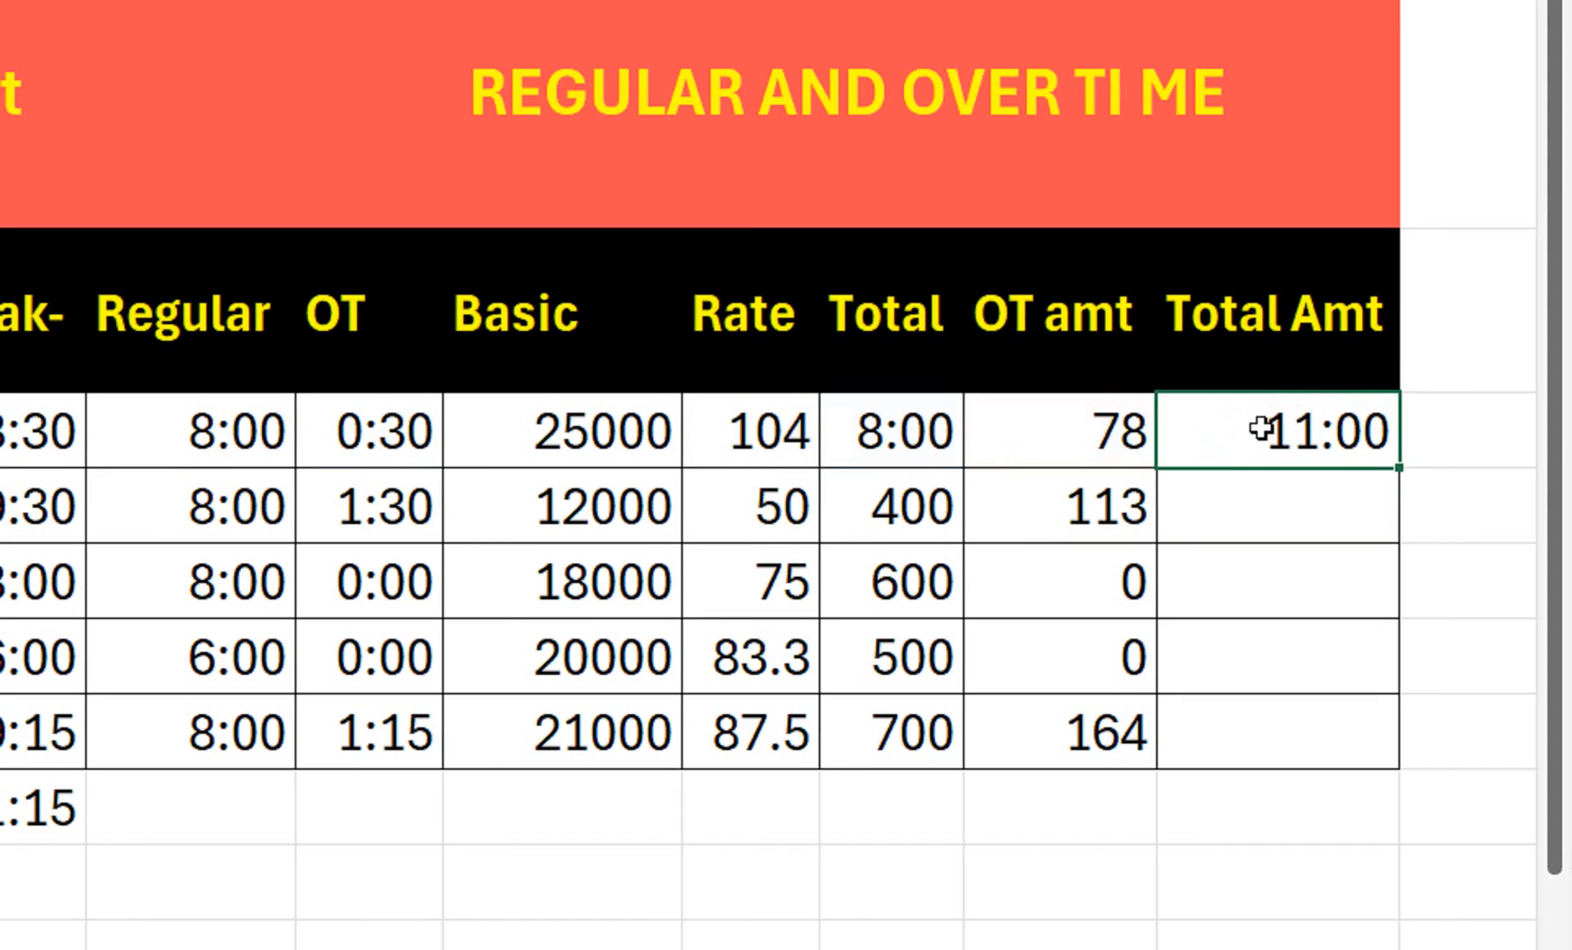
key("ctrl+shift+1")
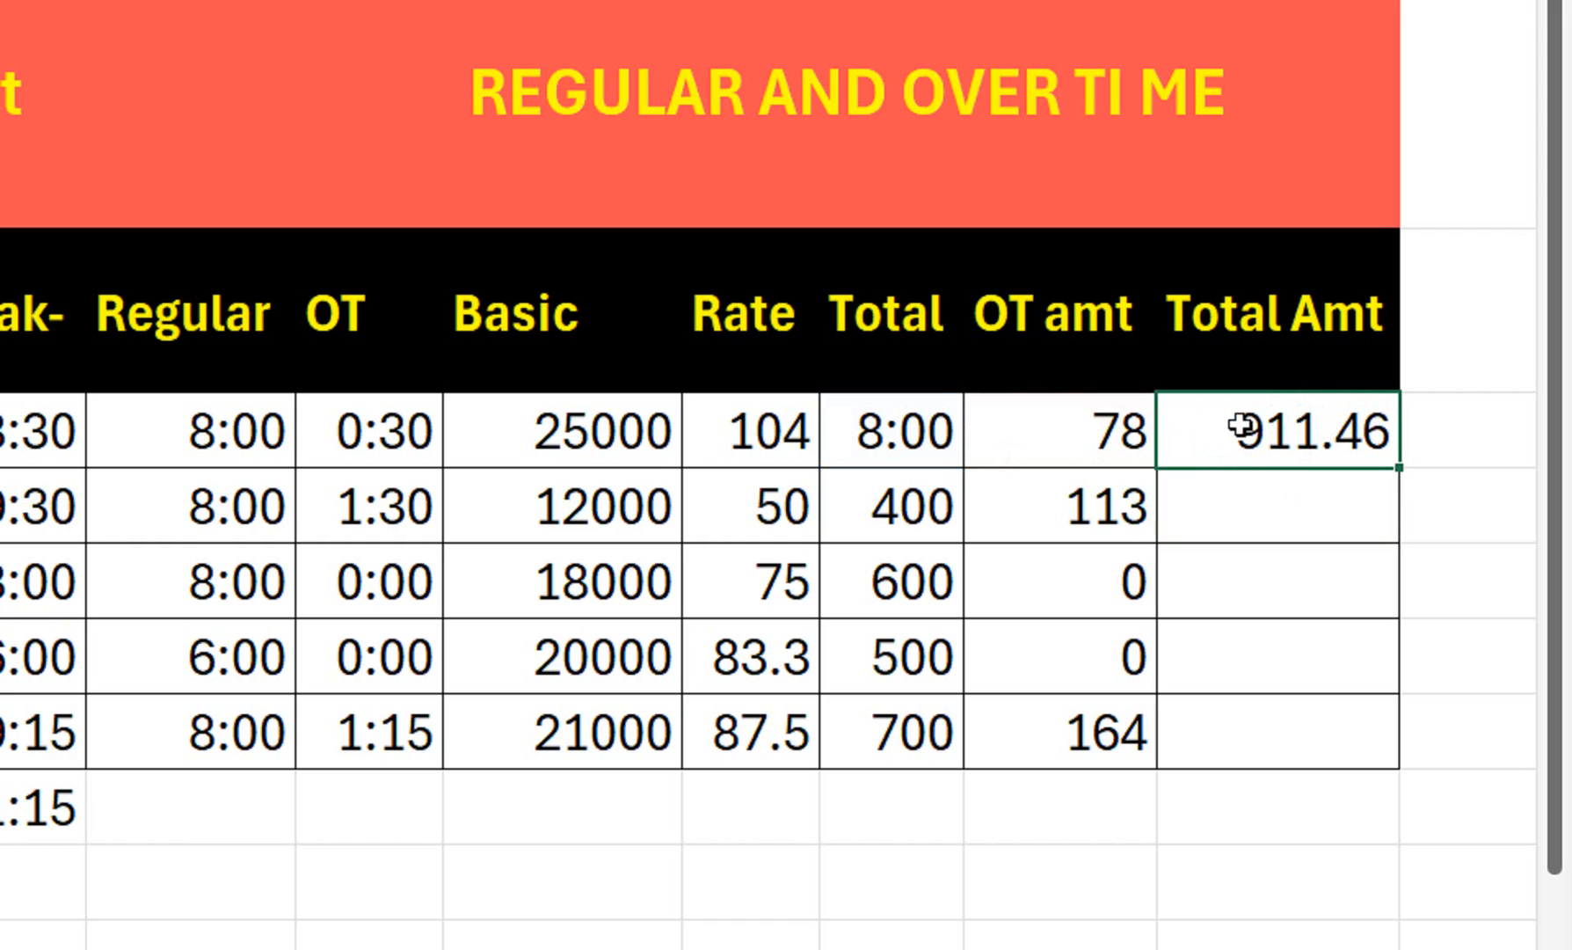
- Set the number format of the regular pay total in L3 to General
left_click(950, 433)
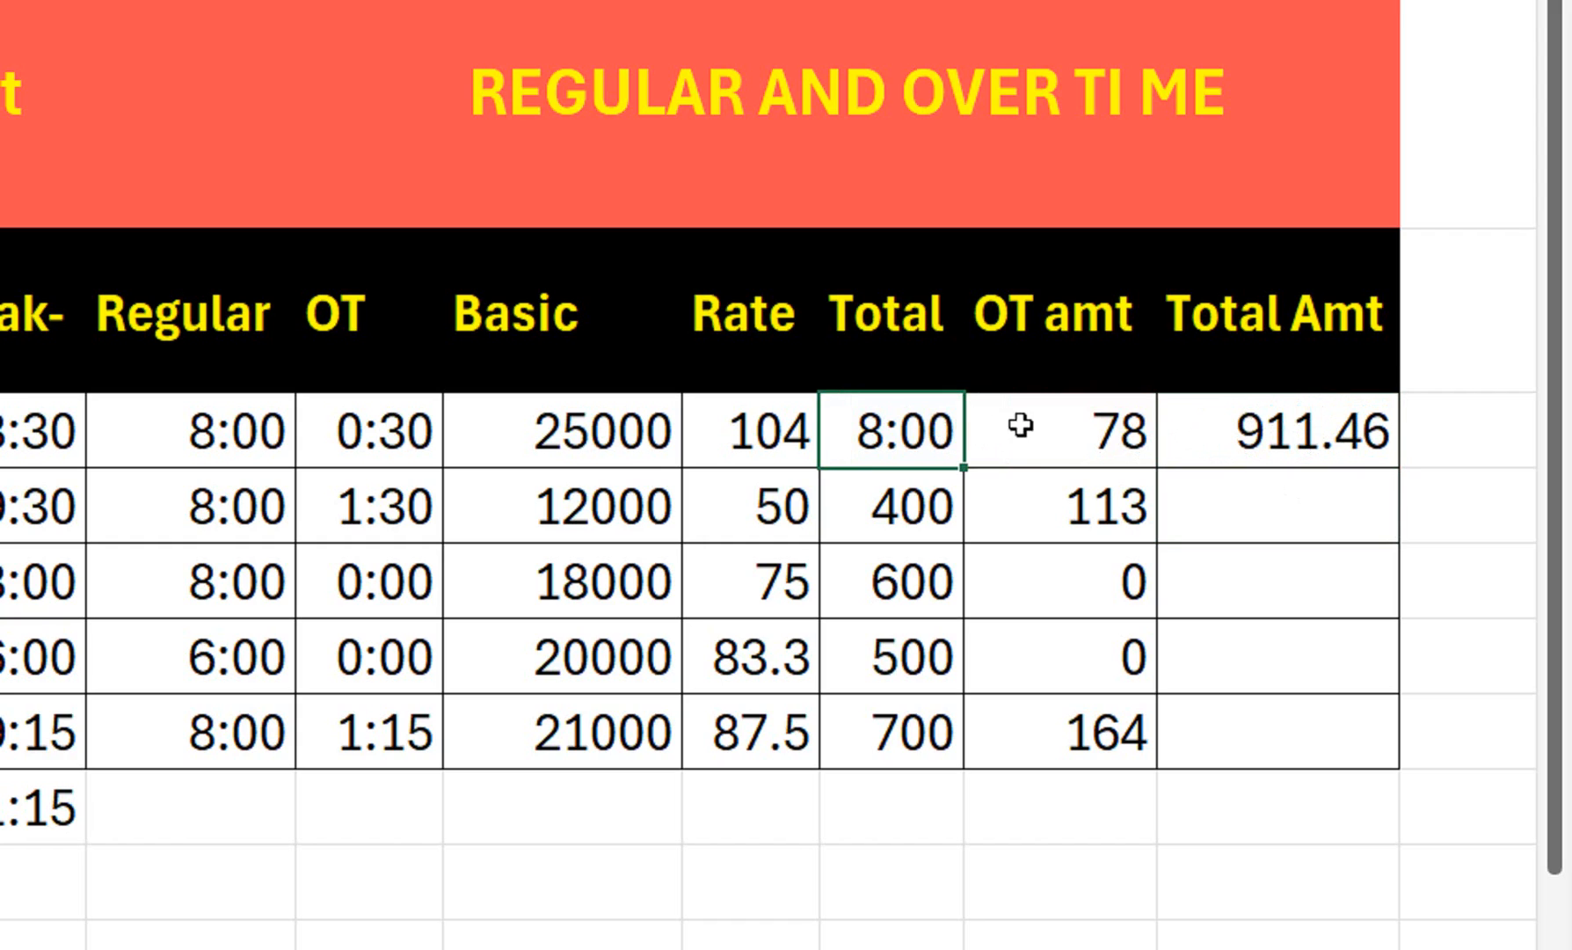
double_click(912, 435)
key("Escape")
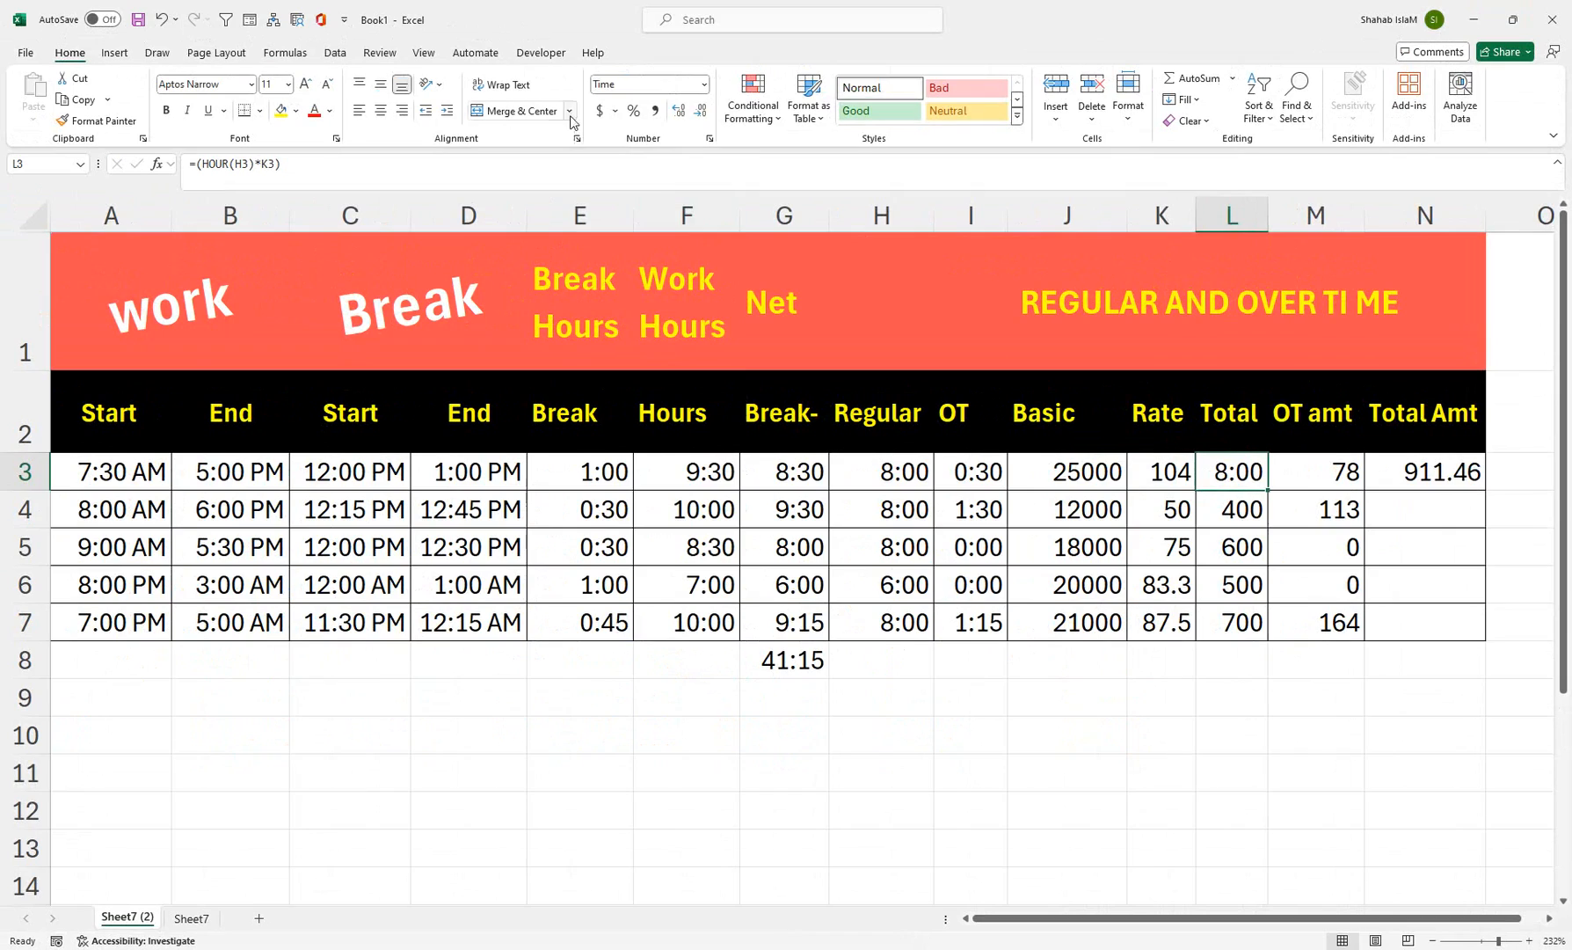
left_click(704, 85)
left_click(694, 115)
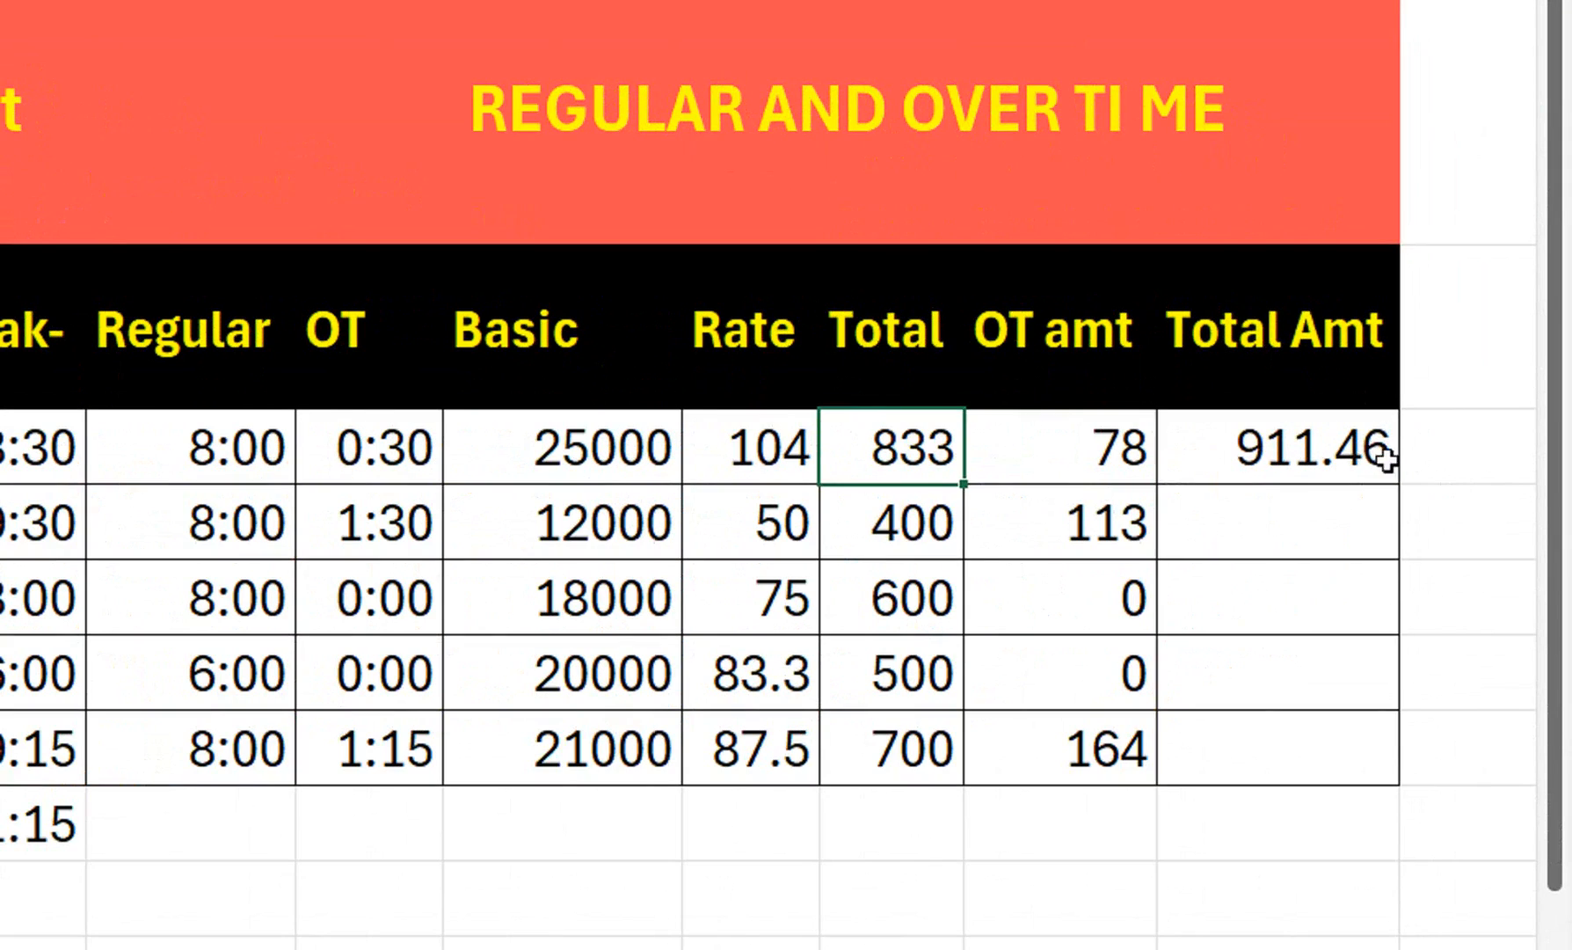
- Fill the total amount formula from N3 down to N7 and set the range to General format
left_click(1359, 450)
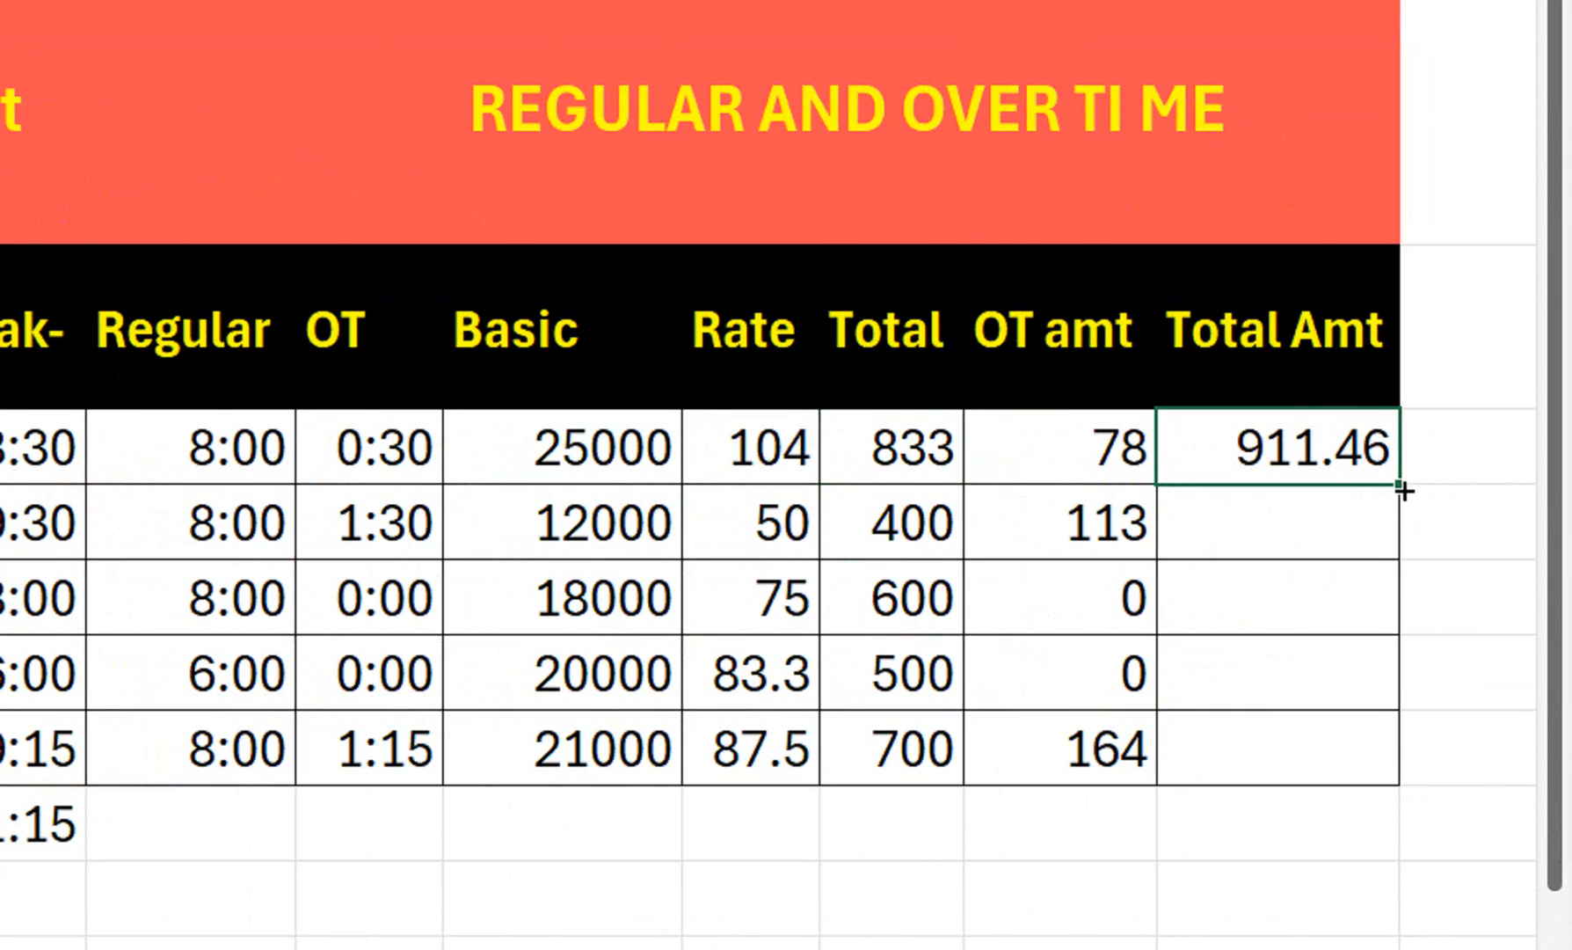
double_click(1401, 487)
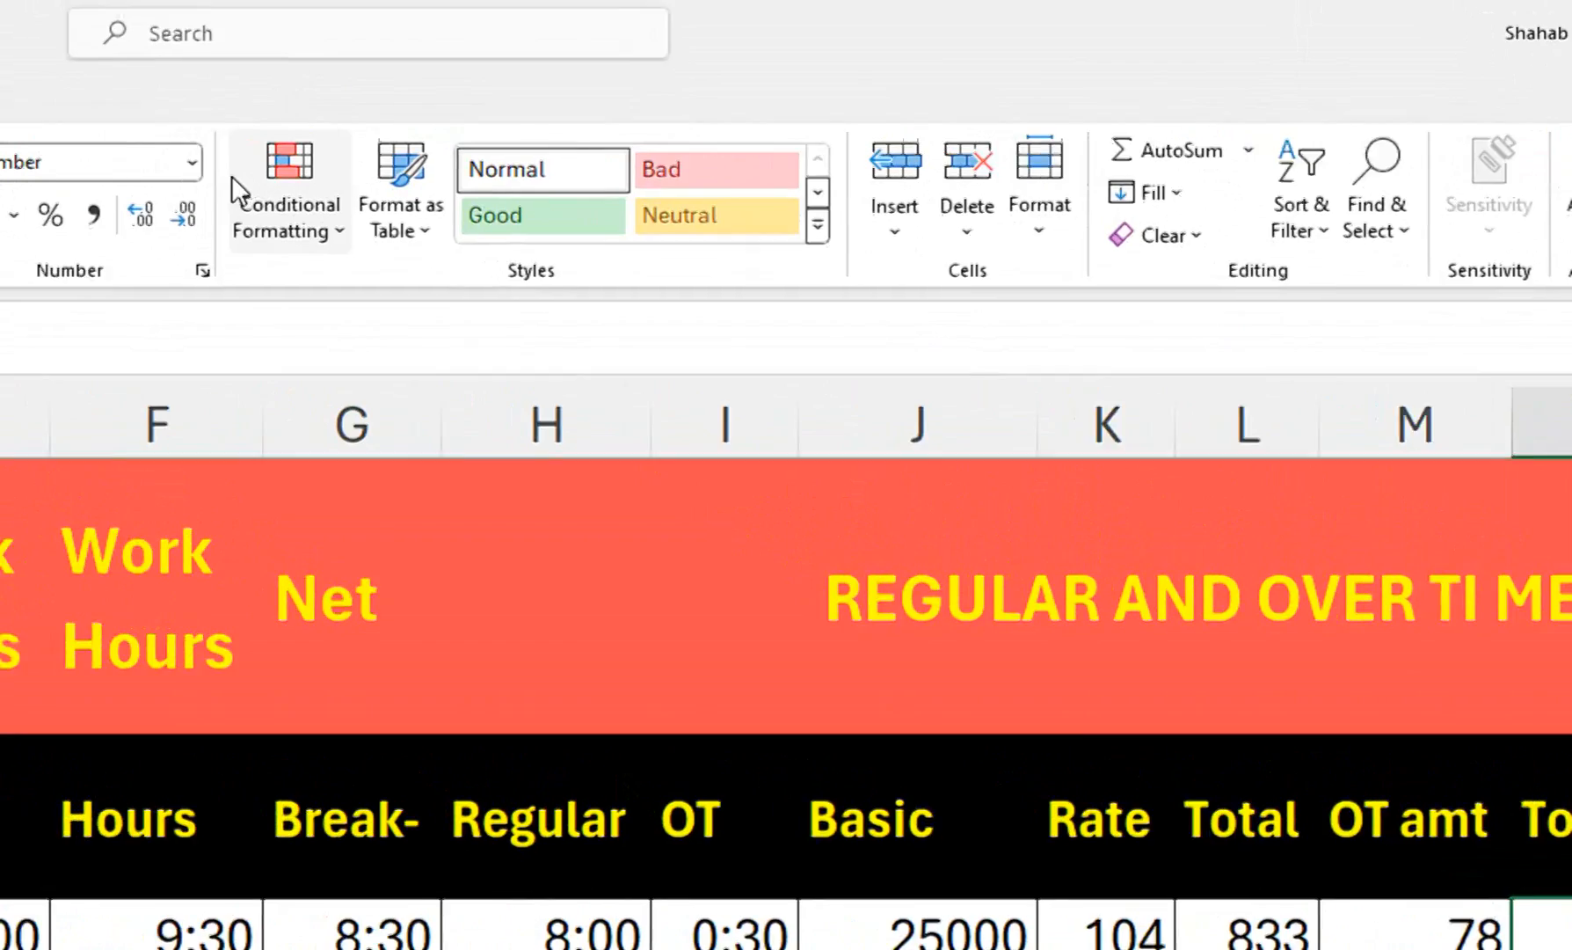
left_click(192, 159)
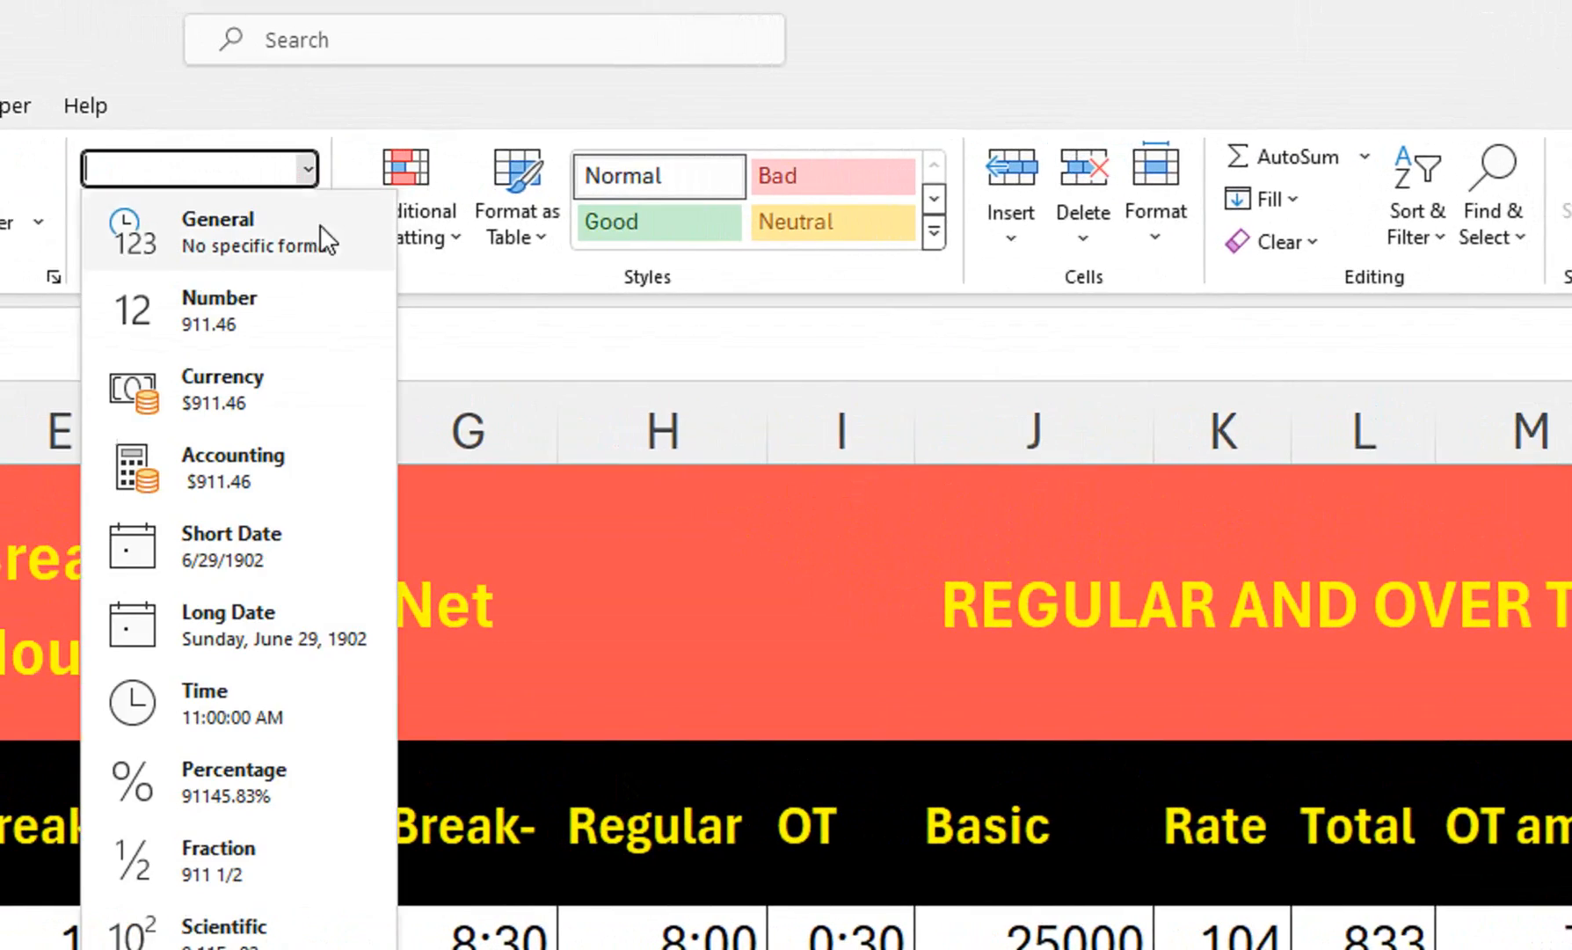
left_click(255, 231)
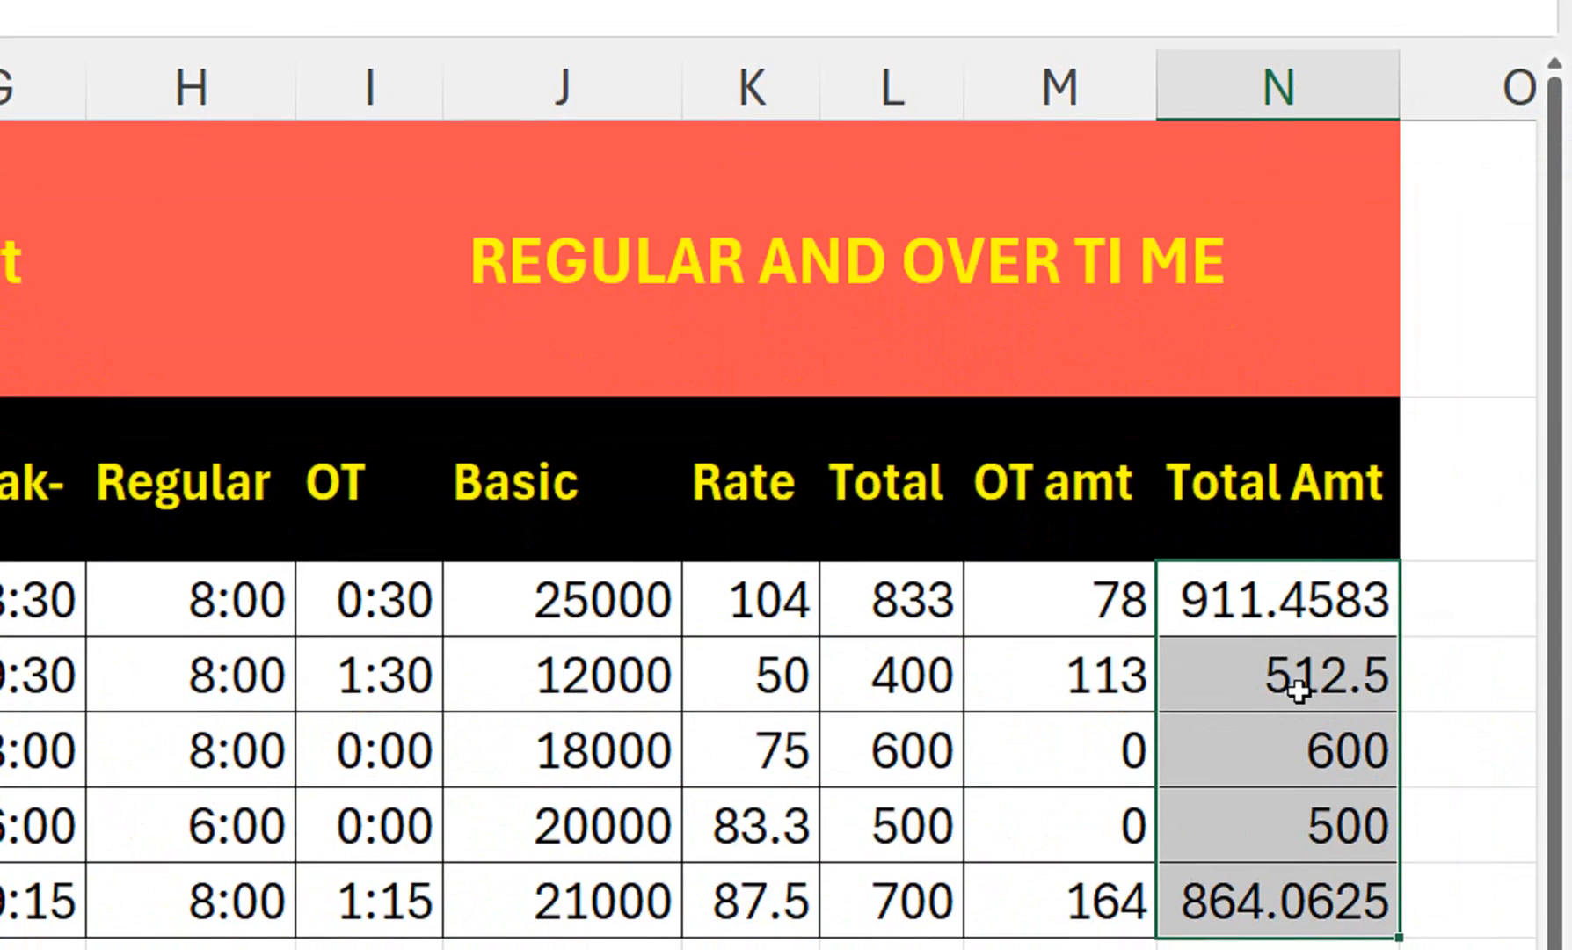
- Wrap the total amount formula in N3 in ROUND with zero digits, making it =ROUND(L3+M3,0)
double_click(1198, 599)
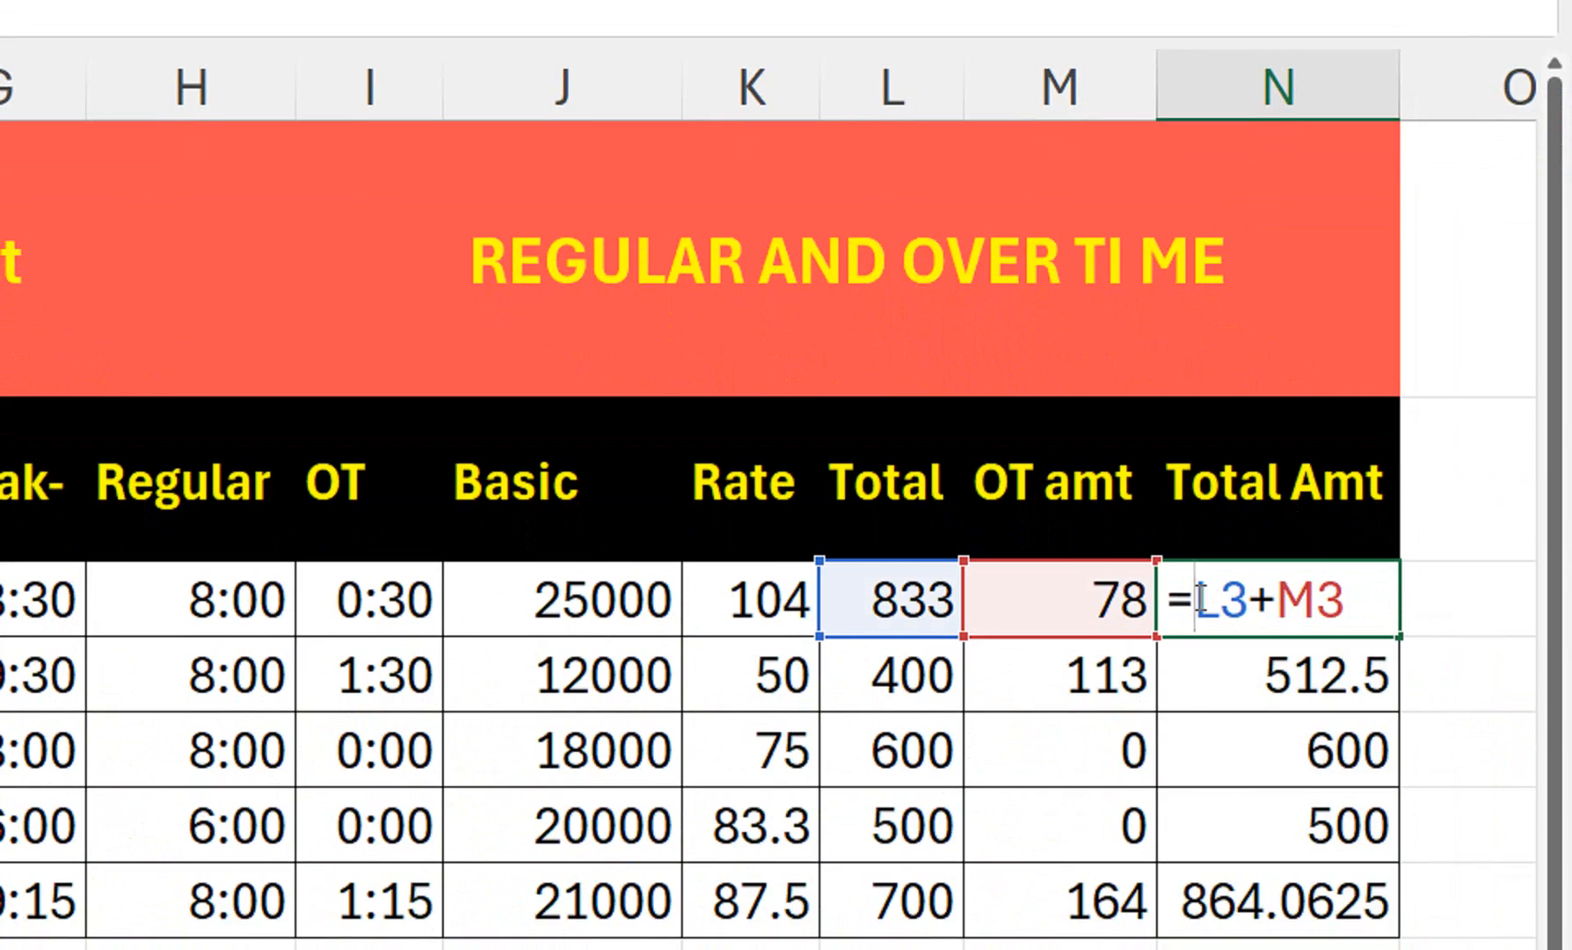
type("roun")
key("Tab")
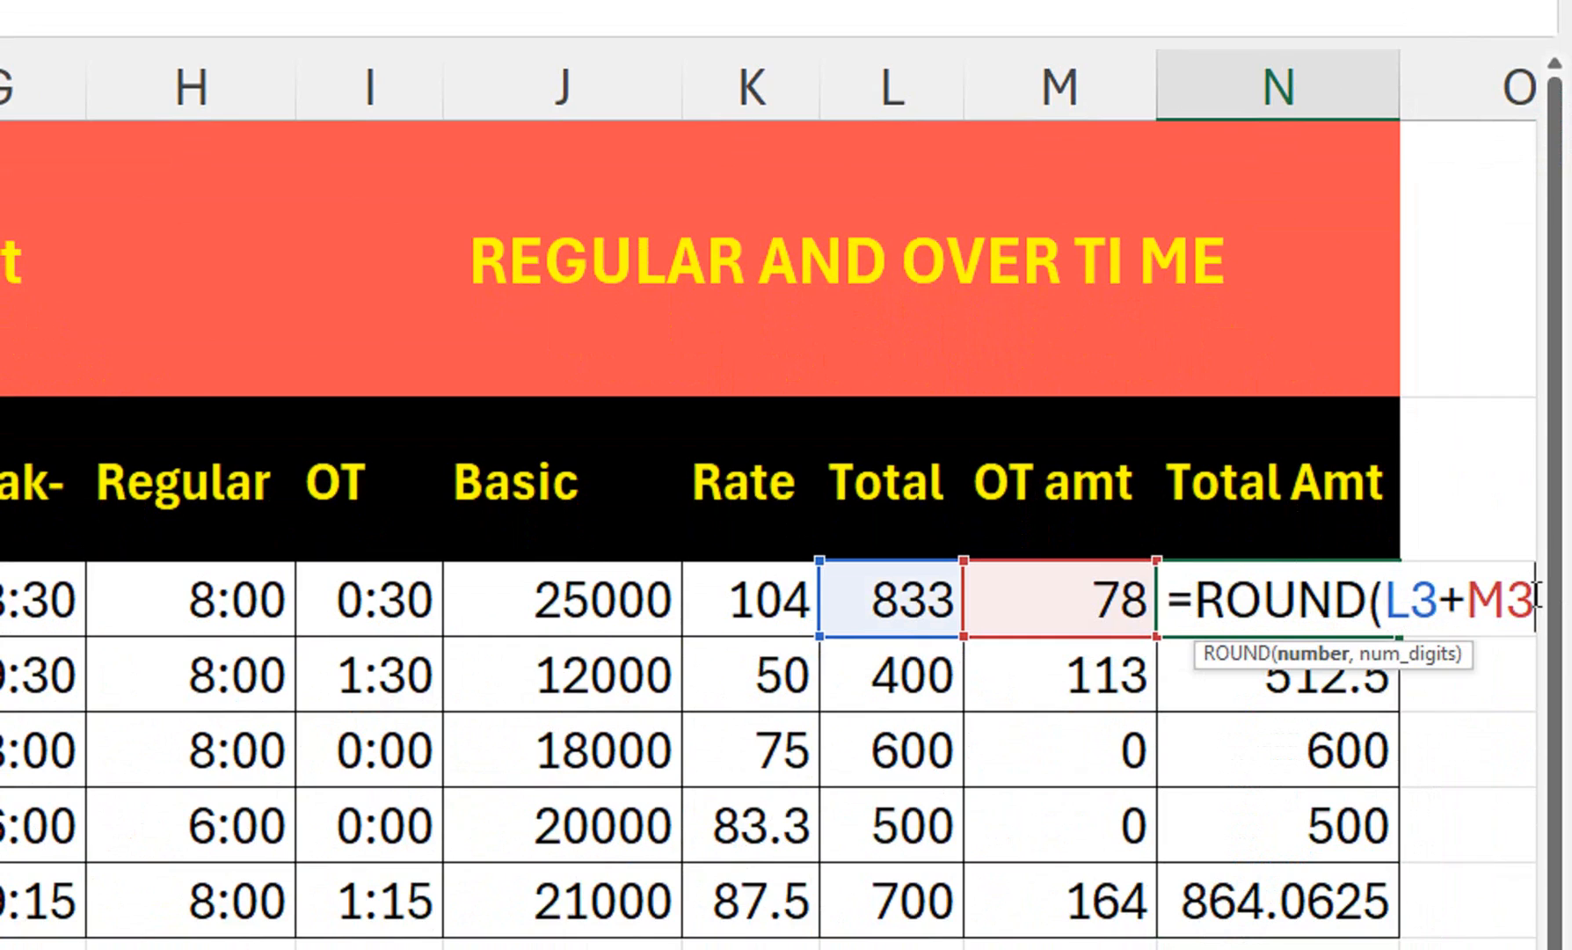
type(",0)")
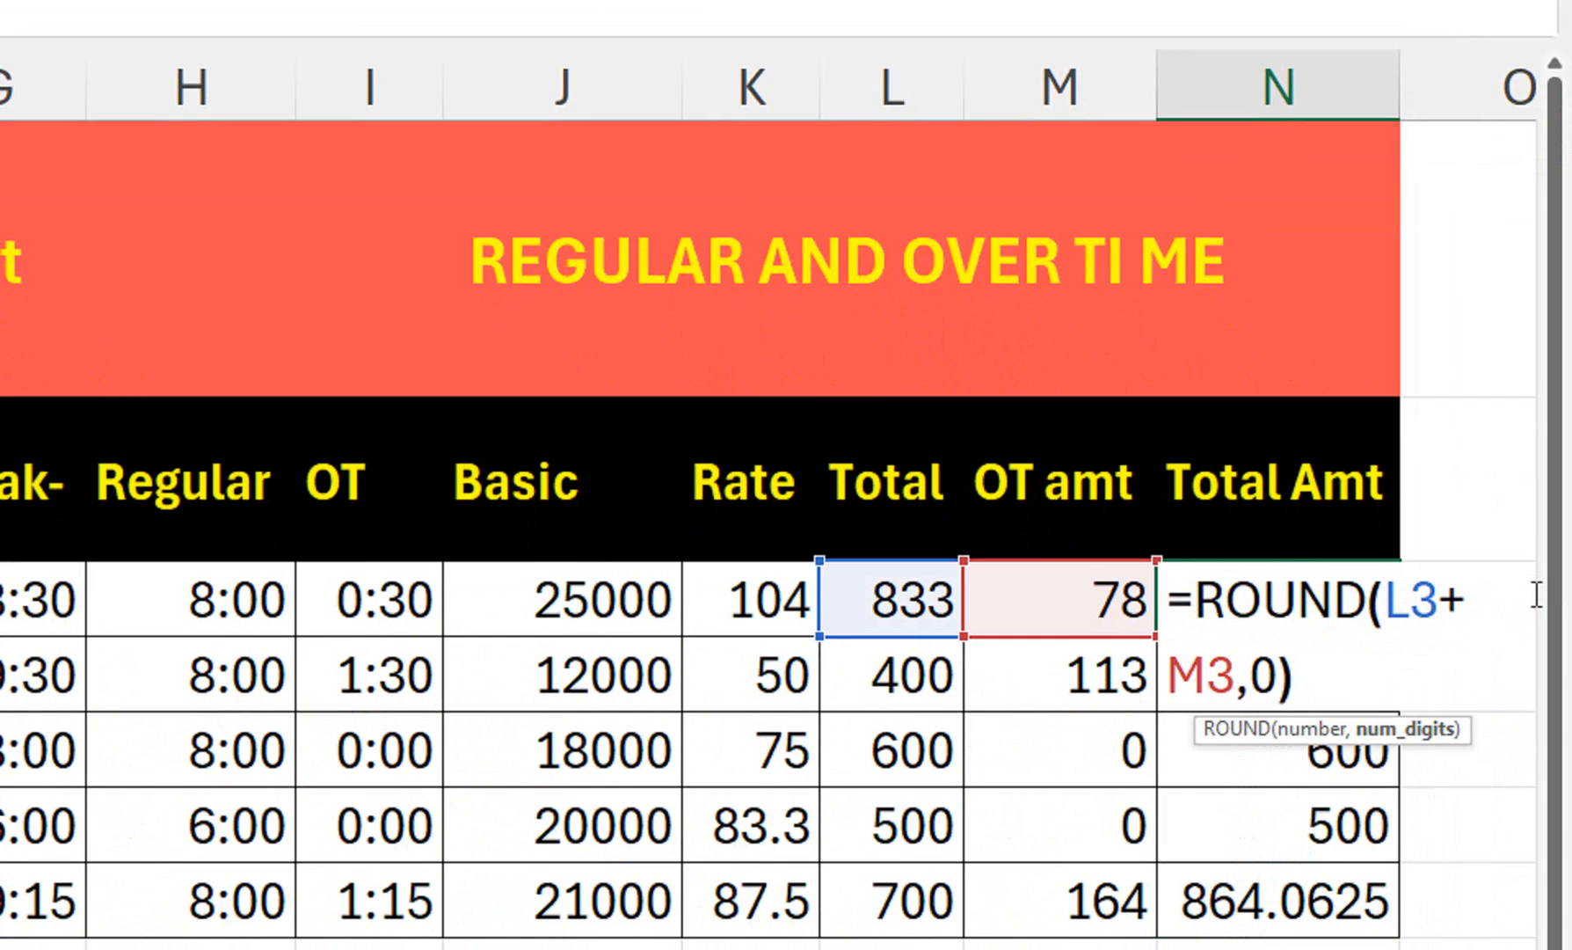
key("Return")
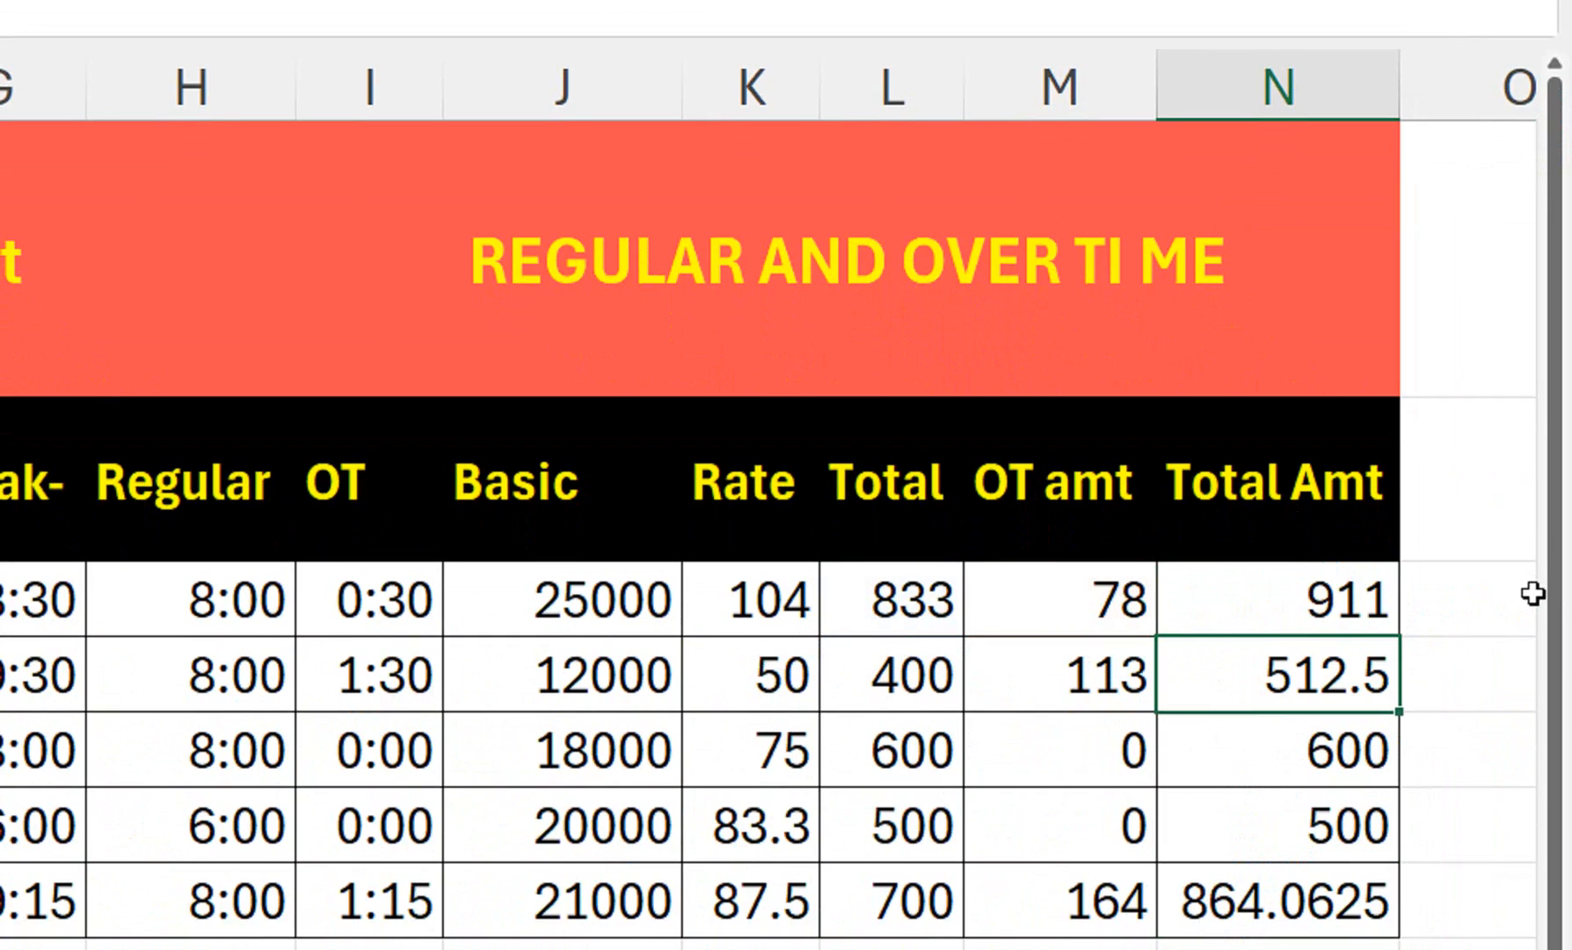
- Fill the rounded total amount formula from N3 down to N7 and centre the values in that range
left_click(1284, 622)
double_click(1398, 635)
scroll(1375, 747, "down", 2)
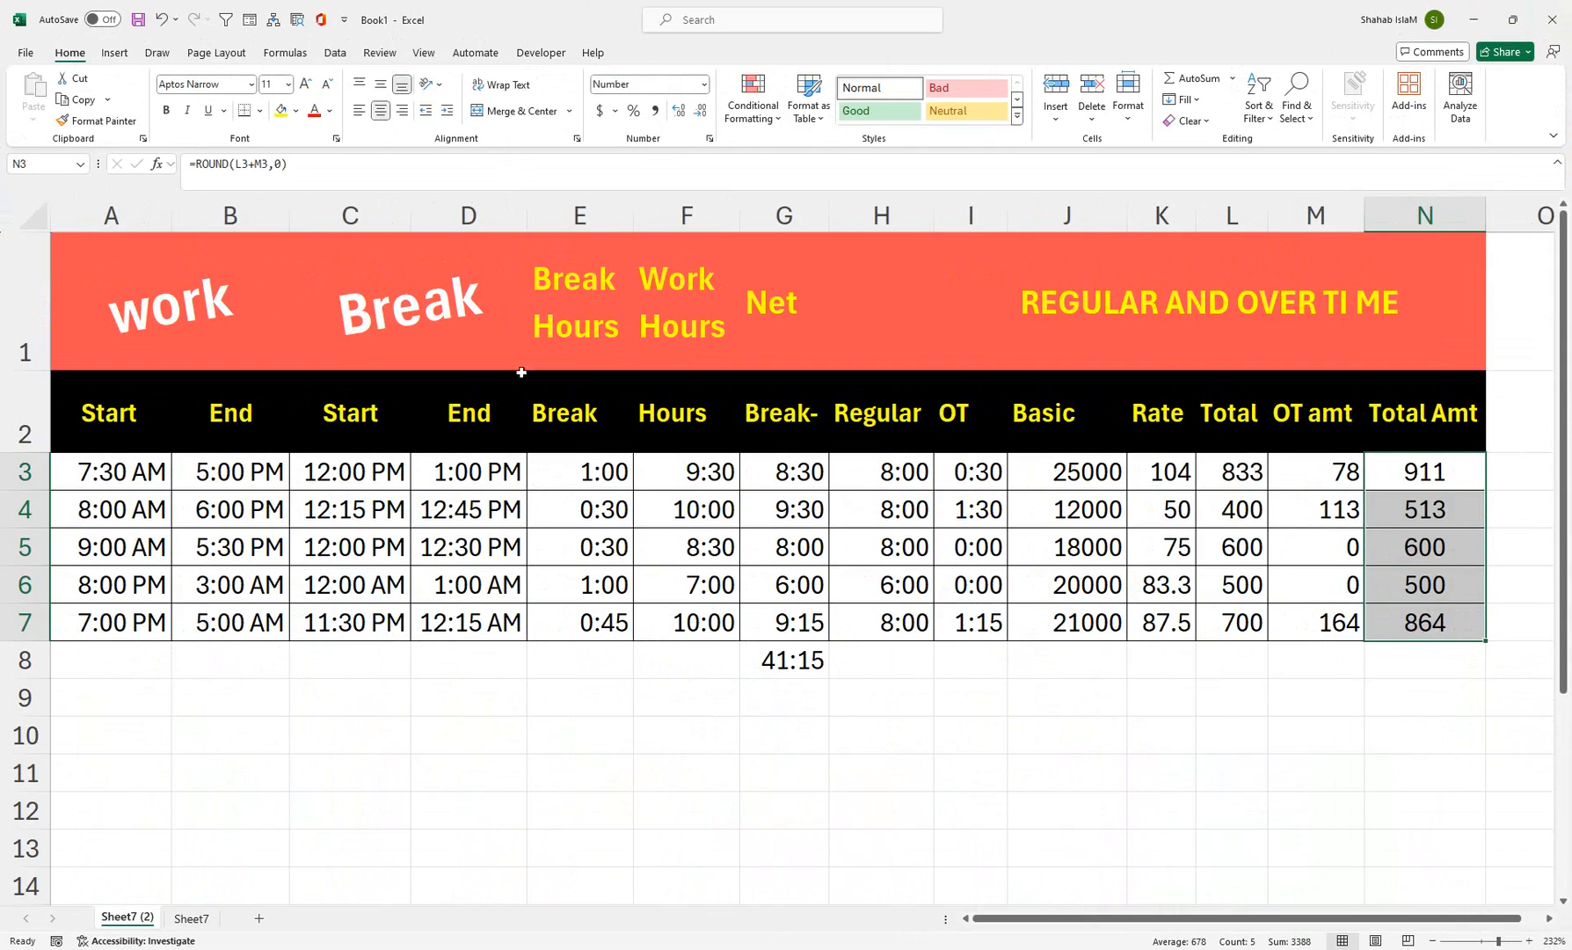
left_click(617, 558)
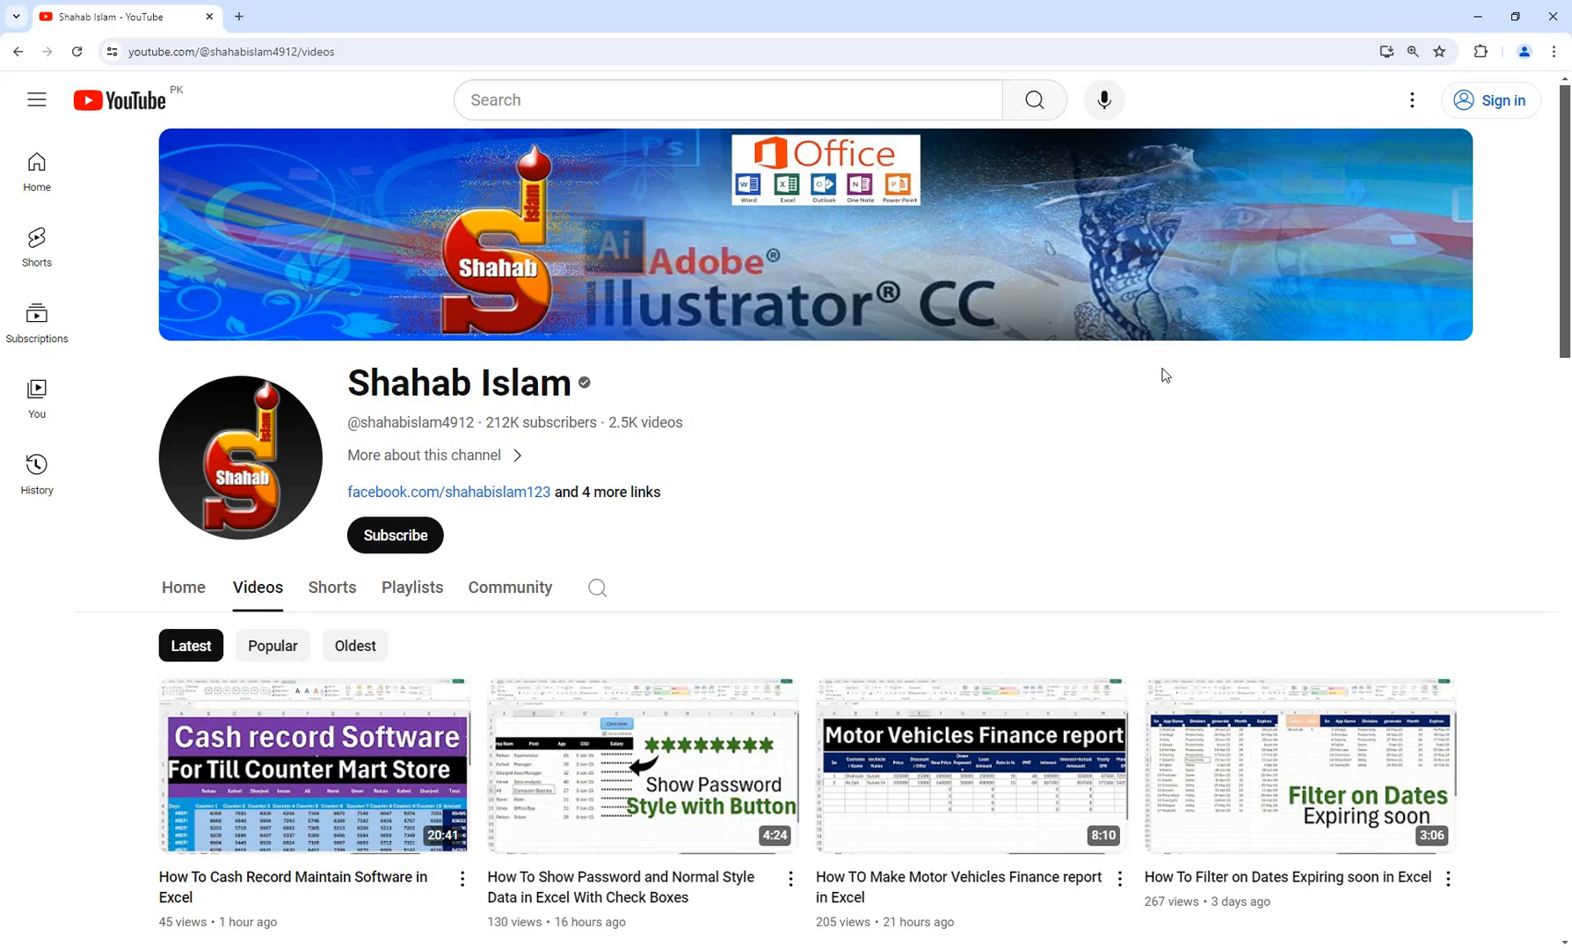